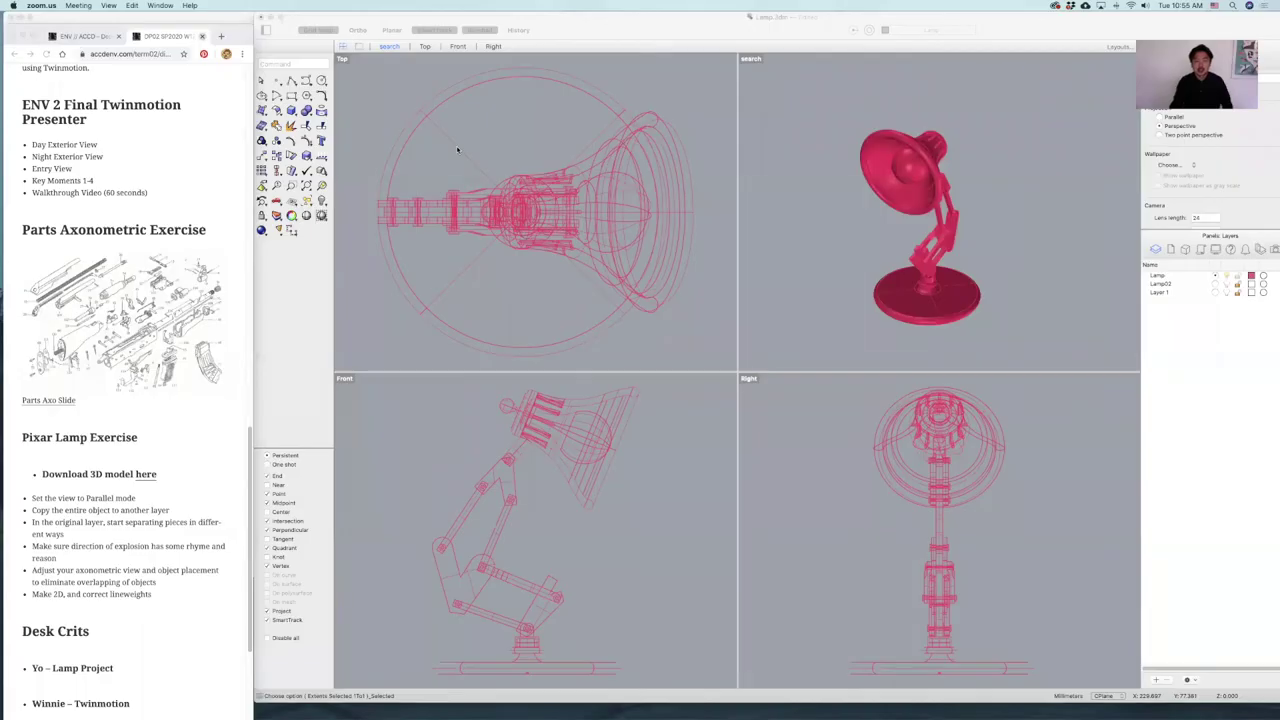
Step: Examine the BILLY assembly sheet and the parts axonometric drawing as references, and return to the lamp model in Rhinoceros
{"action": "left_click", "coordinate": [202, 18]}
{"action": "left_click_drag", "start_coordinate": [338, 29], "coordinate": [420, 67]}
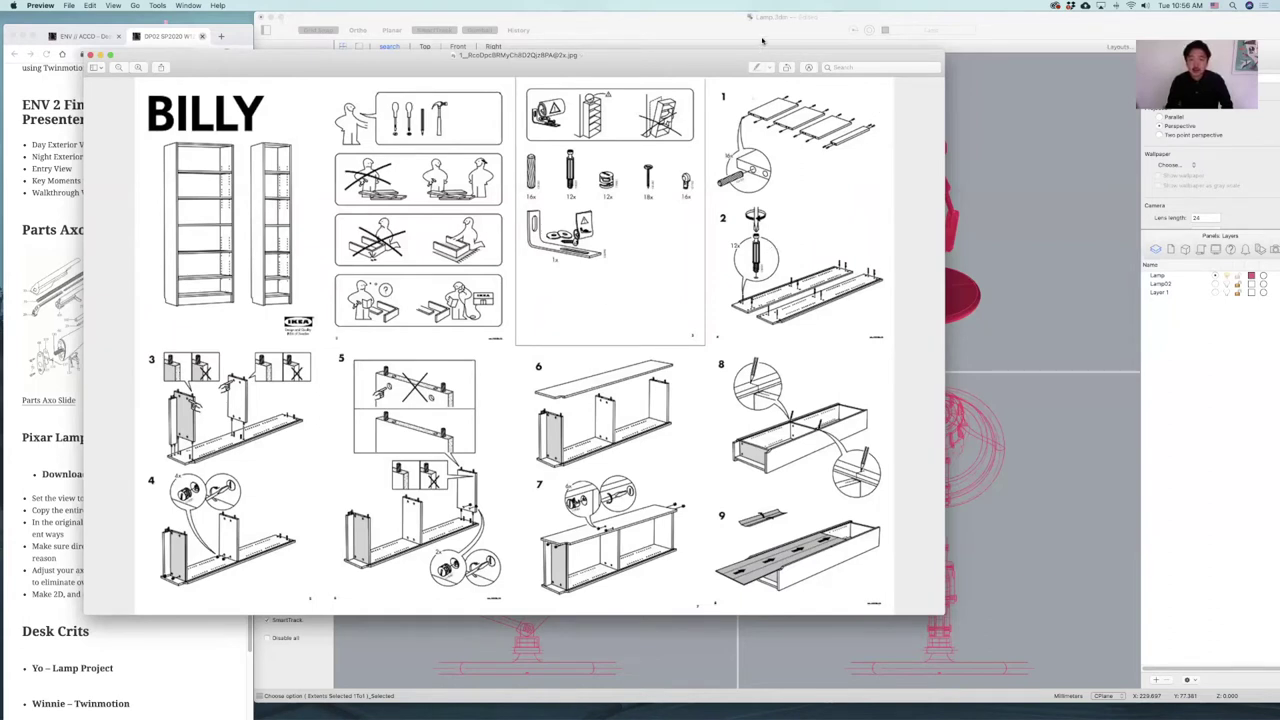
{"action": "left_click", "coordinate": [962, 195]}
{"action": "right_click_drag", "start_coordinate": [962, 195], "coordinate": [905, 245]}
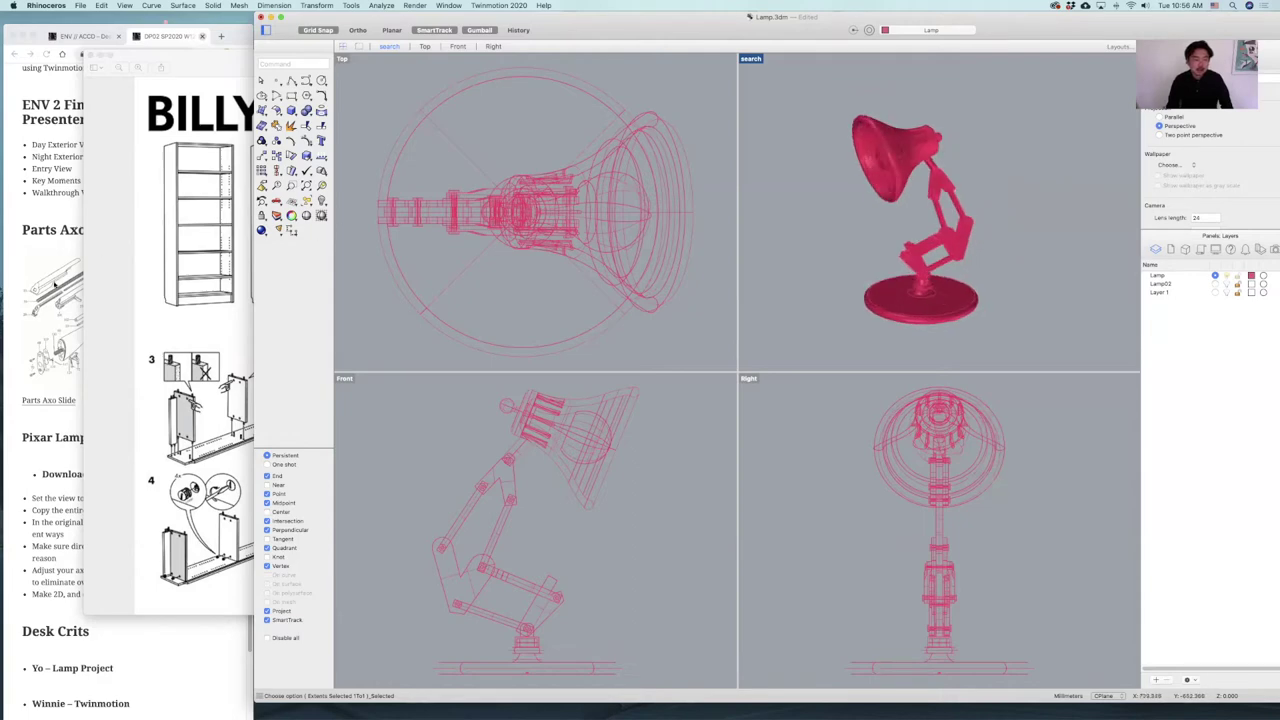
{"action": "left_click", "coordinate": [57, 281]}
{"action": "left_click", "coordinate": [865, 186]}
{"action": "right_click_drag", "start_coordinate": [865, 186], "coordinate": [915, 208]}
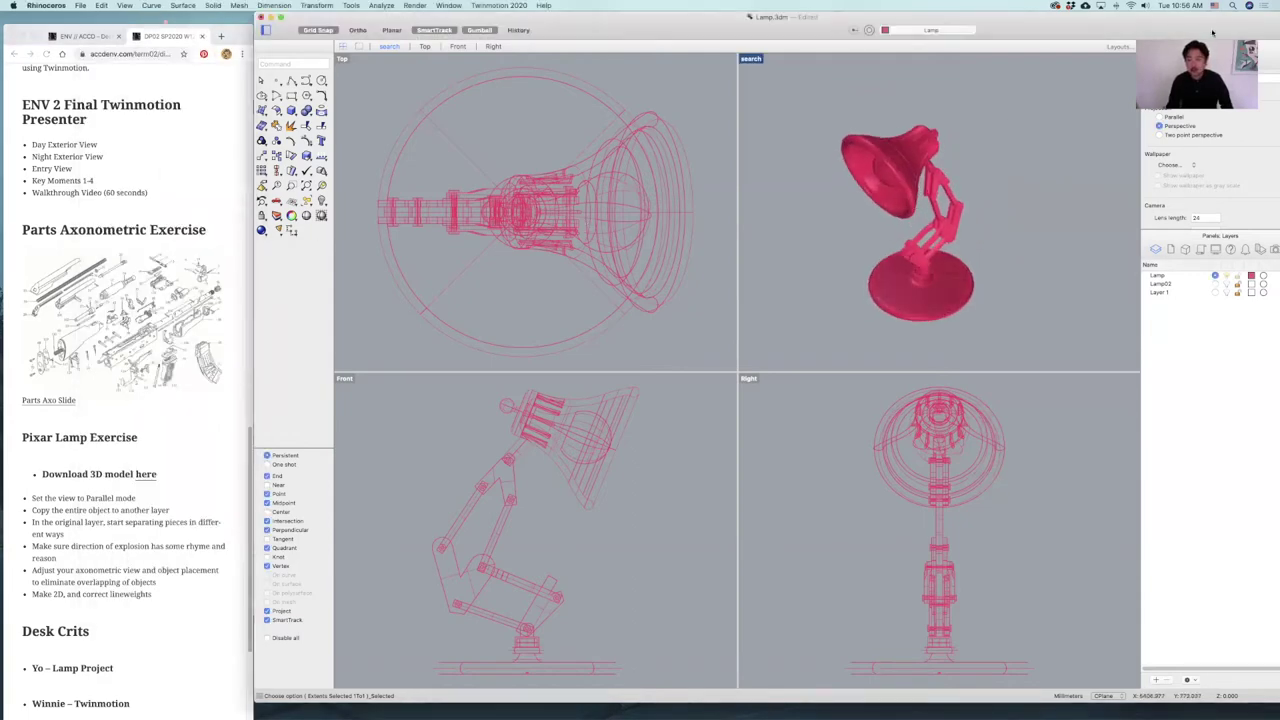
Step: Maximize the search viewport and set its projection to Parallel with the lamp in an axonometric view
{"action": "right_click_drag", "start_coordinate": [960, 210], "coordinate": [720, 63]}
{"action": "double_click", "coordinate": [750, 58]}
{"action": "right_click_drag", "start_coordinate": [866, 161], "coordinate": [1099, 150]}
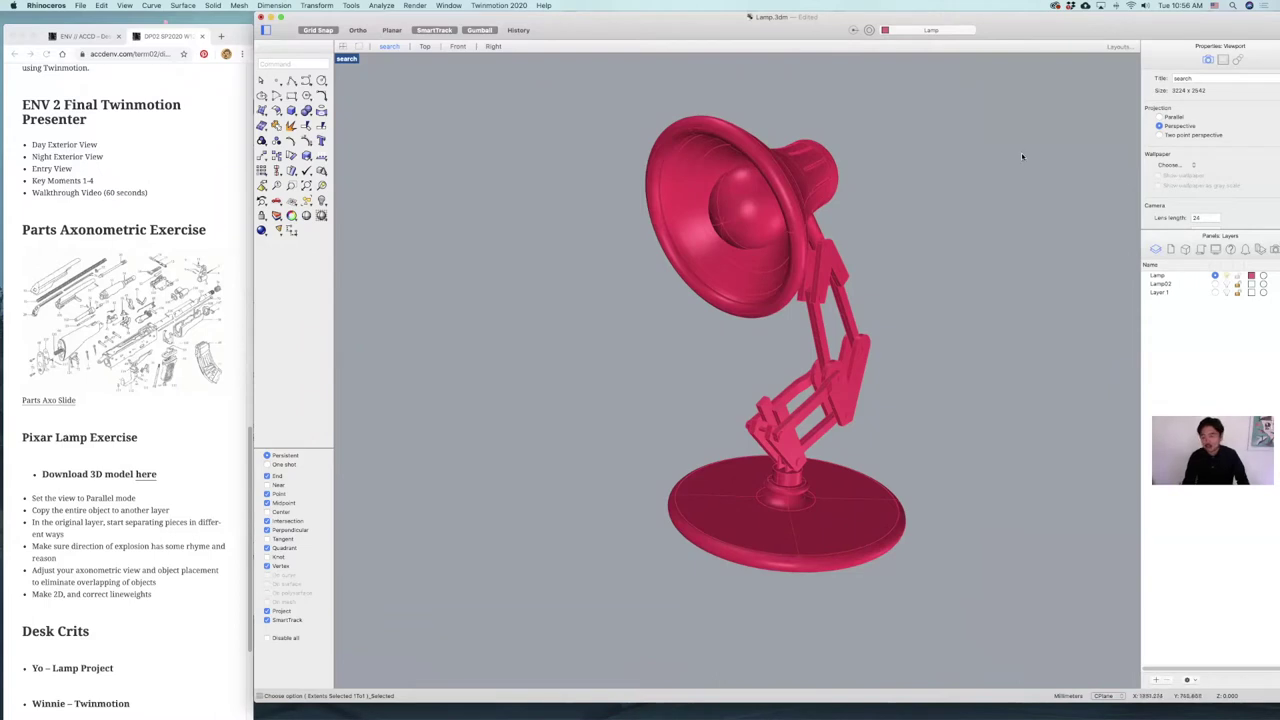
{"action": "right_click_drag", "start_coordinate": [975, 193], "coordinate": [1163, 176]}
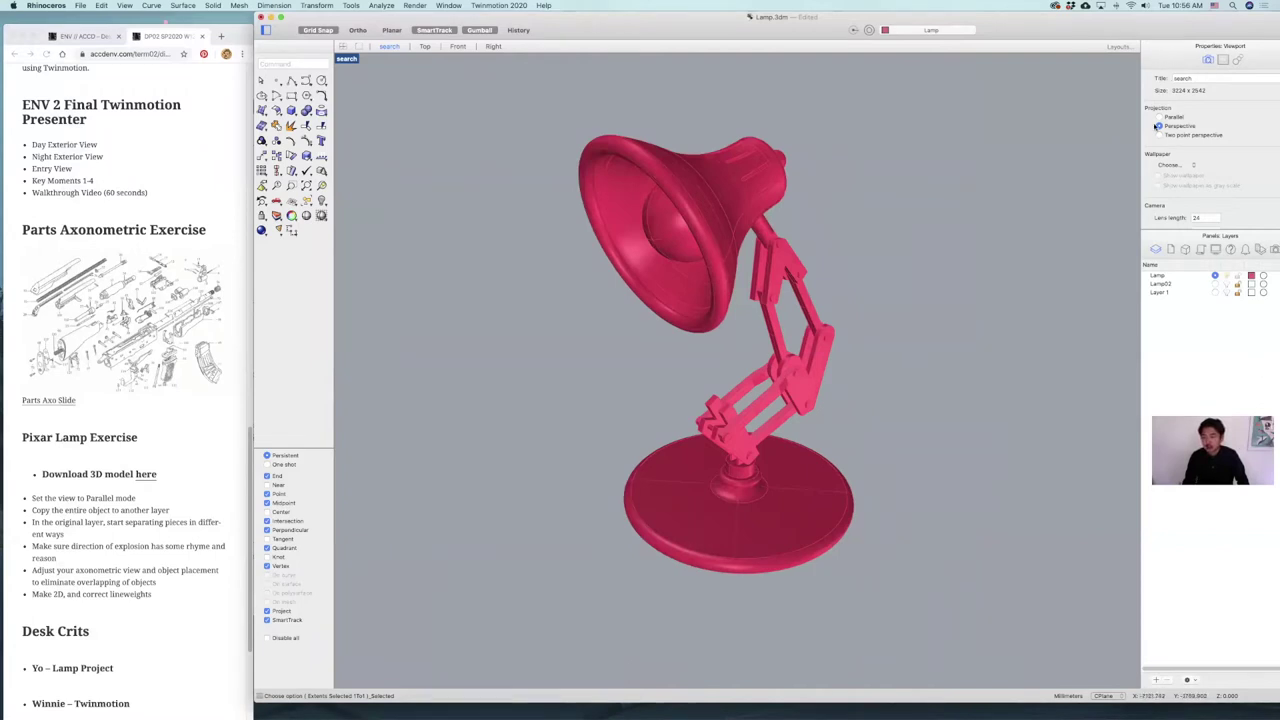
{"action": "left_click", "coordinate": [347, 59]}
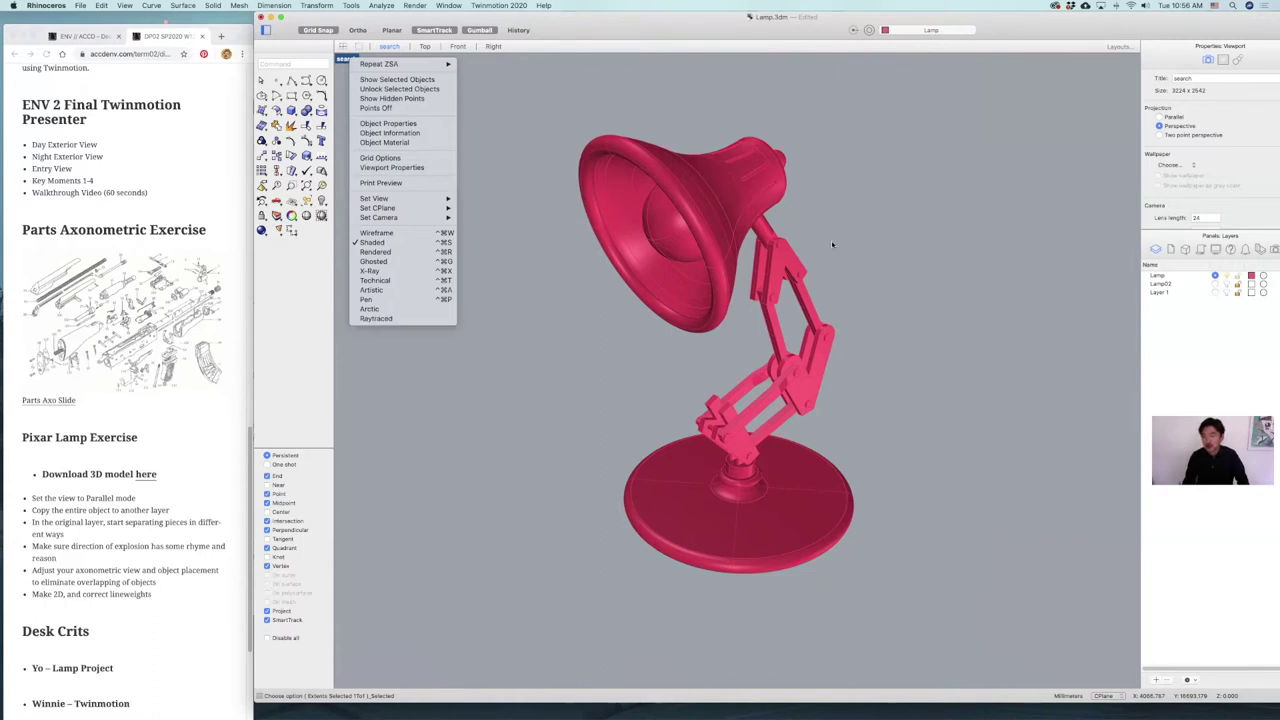
{"action": "left_click", "coordinate": [922, 202]}
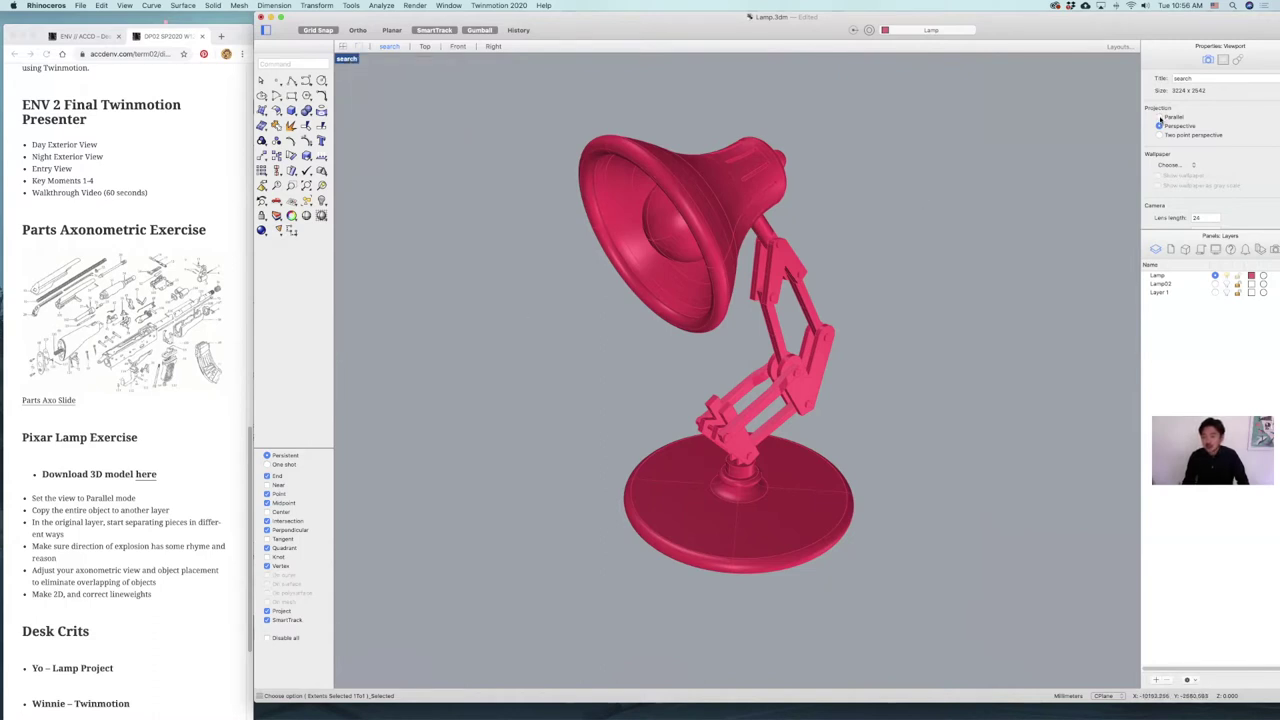
{"action": "left_click", "coordinate": [1160, 117]}
{"action": "right_click_drag", "start_coordinate": [896, 242], "coordinate": [824, 257]}
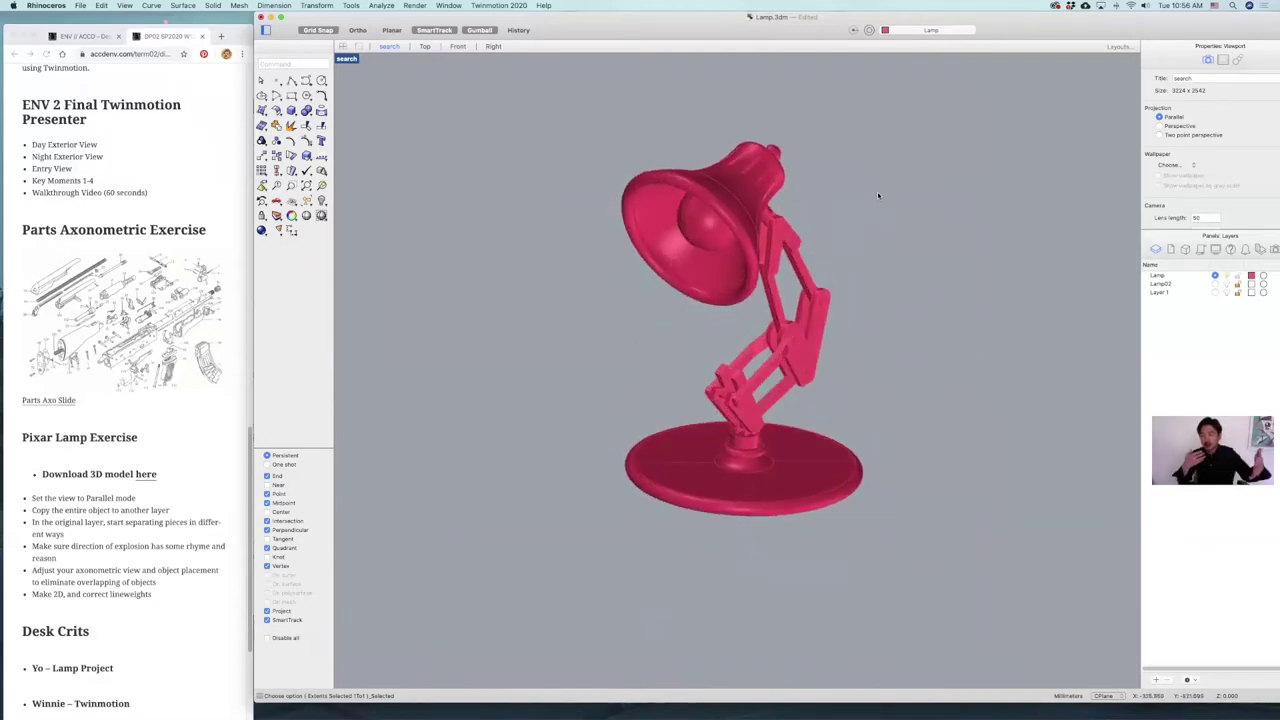
{"action": "right_click_drag", "start_coordinate": [679, 217], "coordinate": [733, 201]}
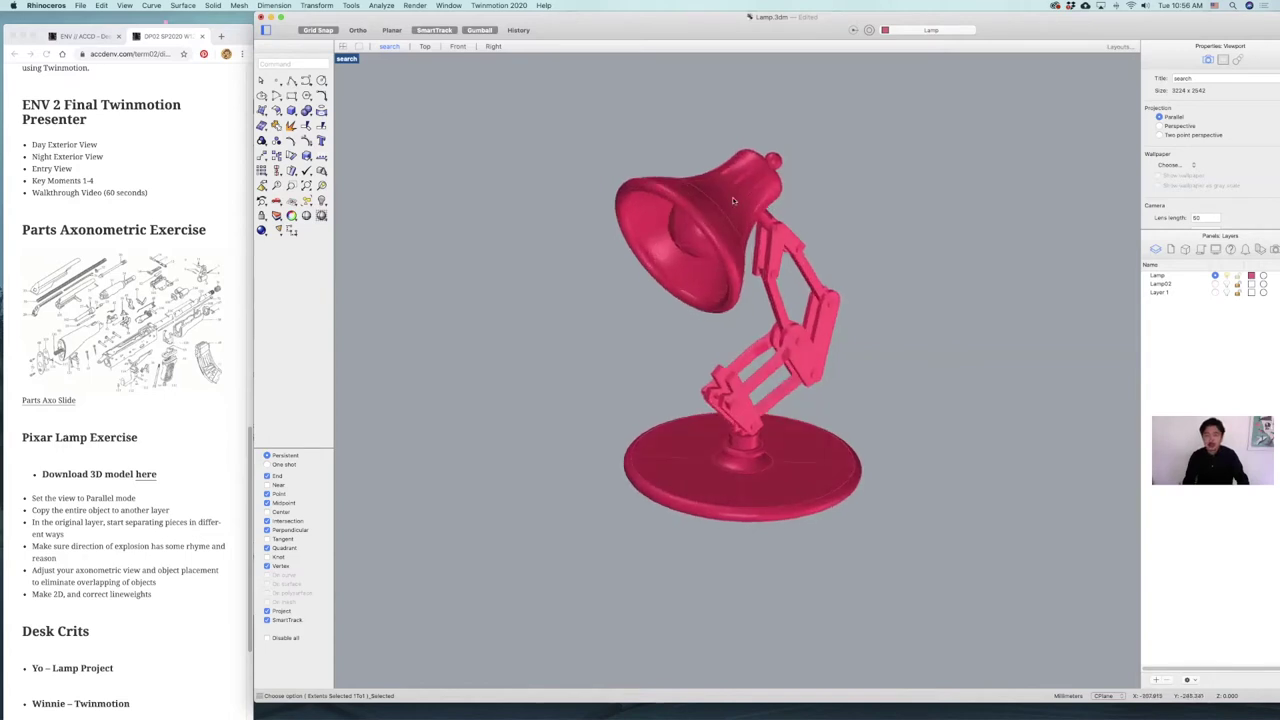
Step: Restore the four-viewport layout and copy the entire lamp to a spot directly above the original in the Top view
{"action": "double_click", "coordinate": [346, 59]}
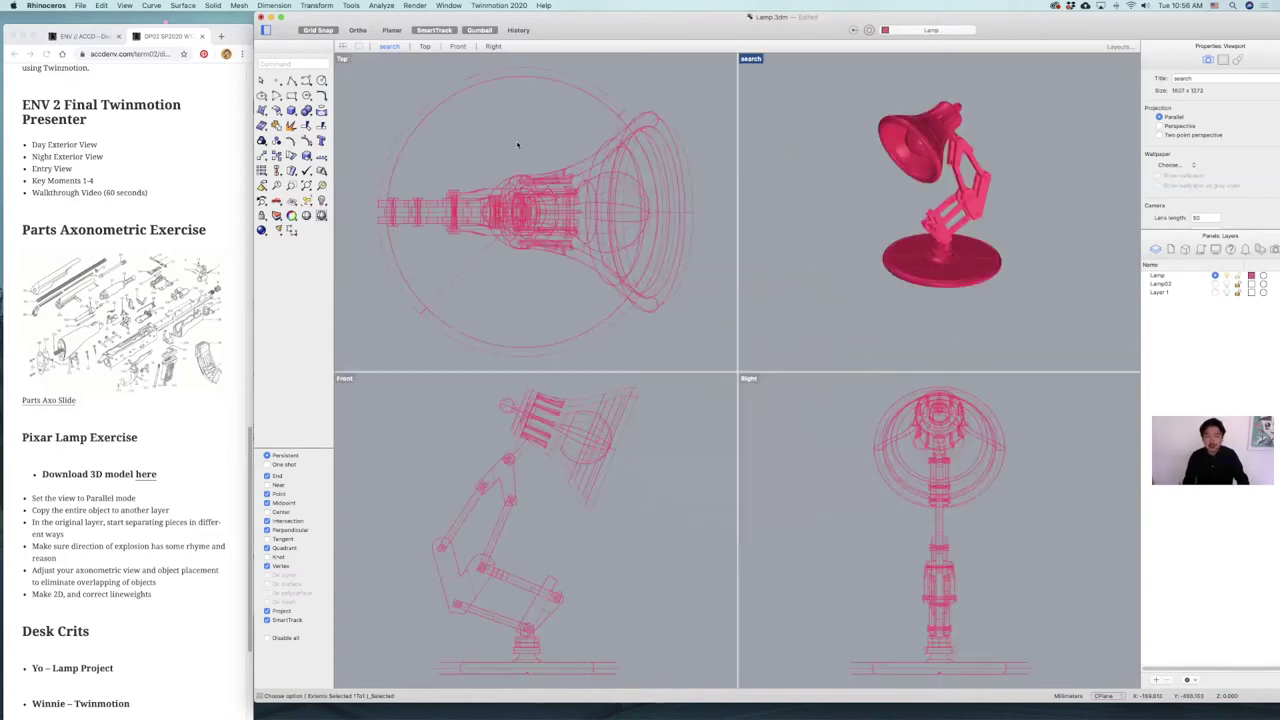
{"action": "scroll", "coordinate": [517, 143], "scroll_direction": "down", "scroll_amount": 5}
{"action": "left_click_drag", "start_coordinate": [565, 167], "coordinate": [497, 228]}
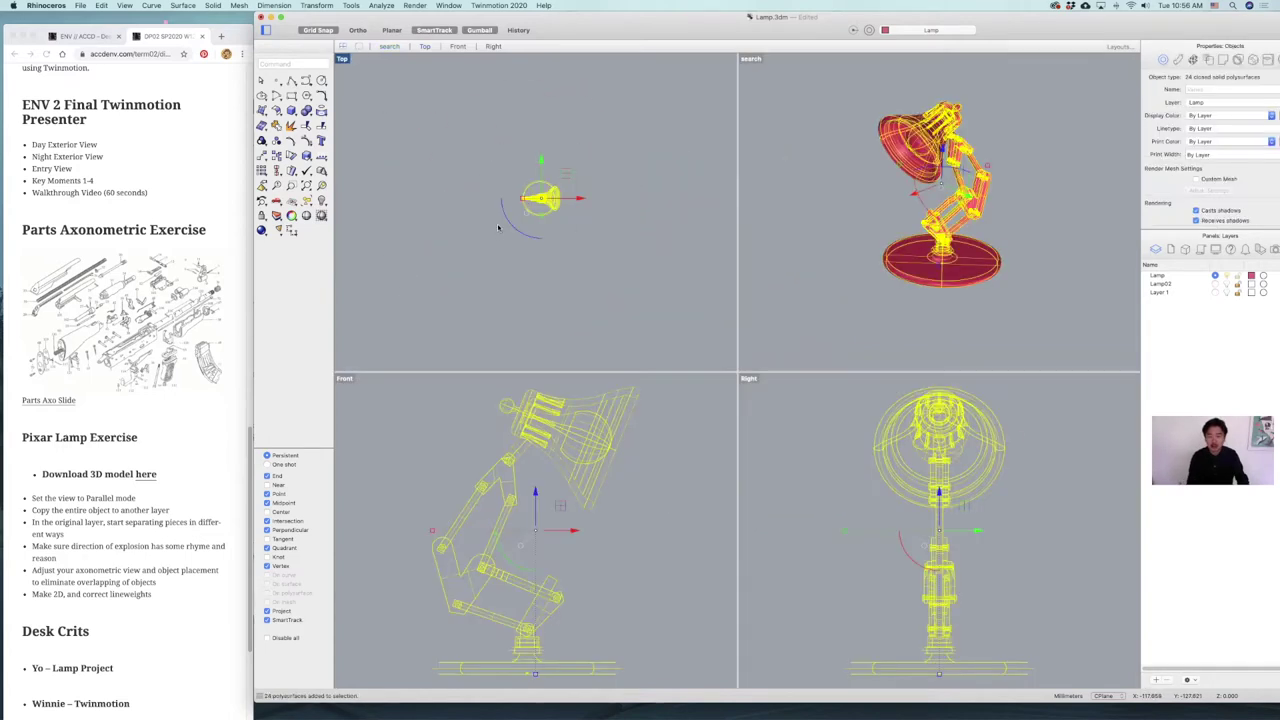
{"action": "type", "text": "e"}
{"action": "key", "text": "BackSpace"}
{"action": "type", "text": "op"}
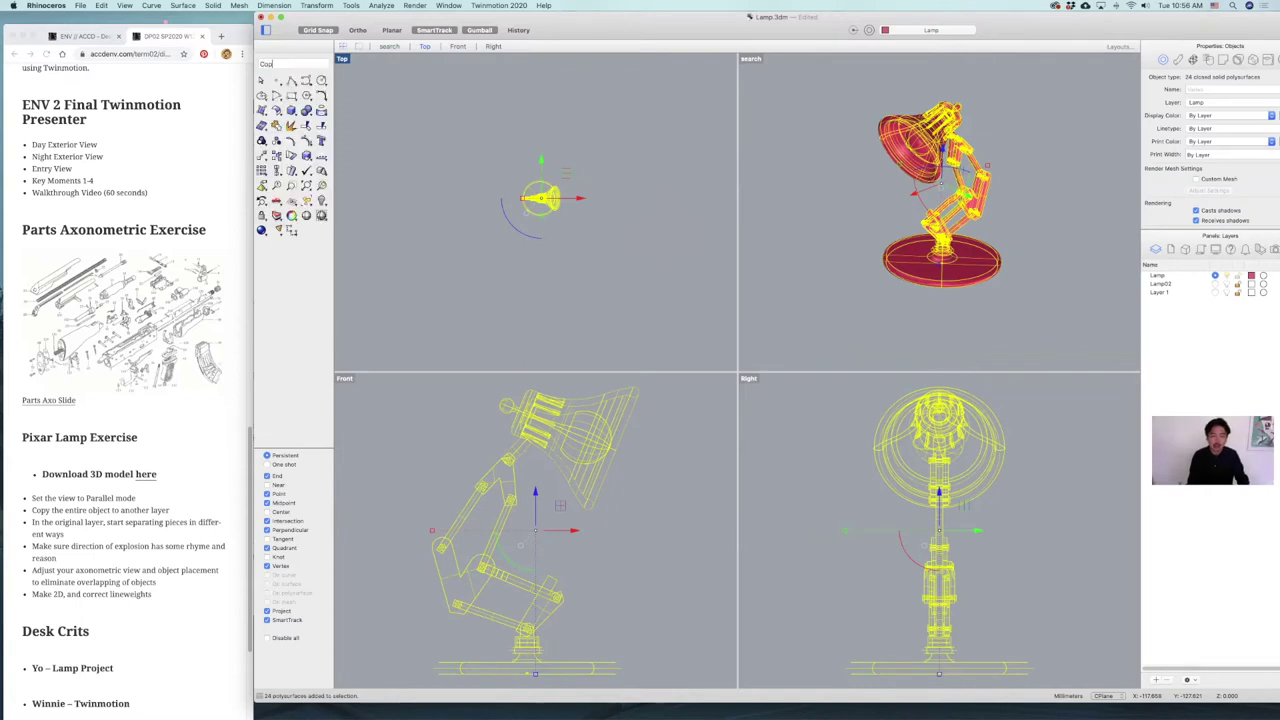
{"action": "type", "text": "y"}
{"action": "key", "text": "Return"}
{"action": "left_click", "coordinate": [540, 199]}
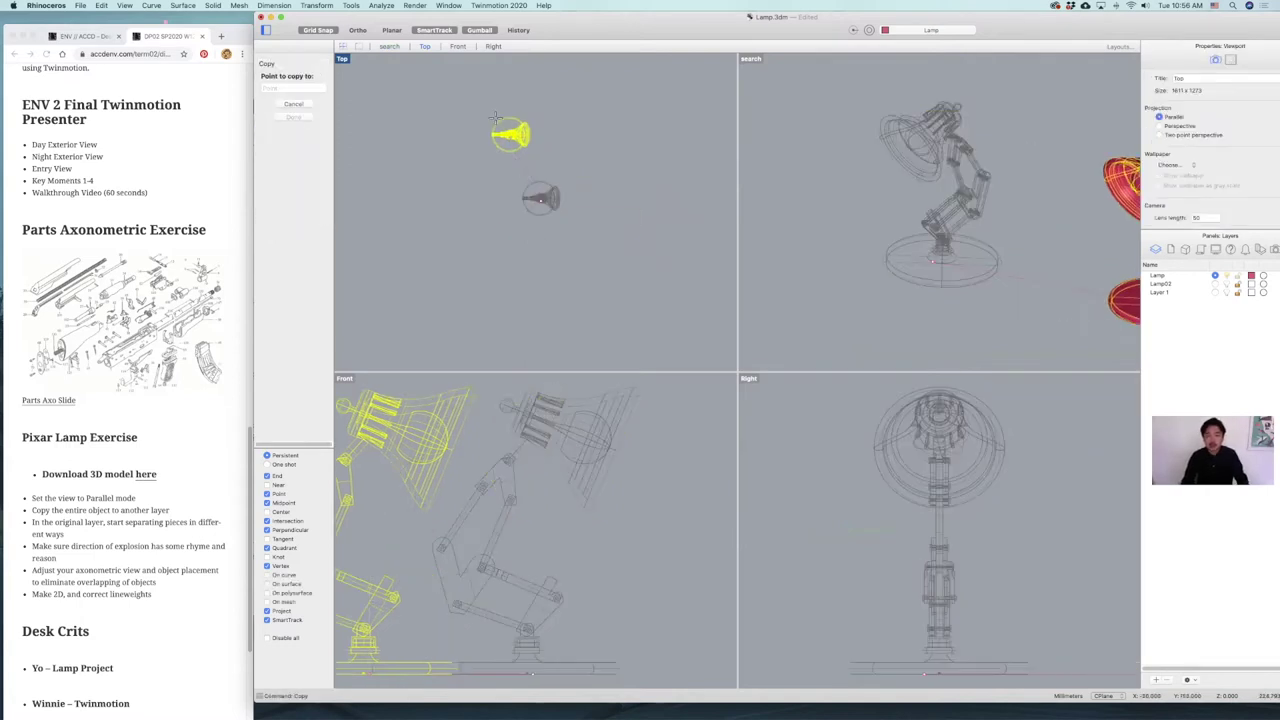
{"action": "left_click", "coordinate": [540, 103]}
{"action": "key", "text": "Return"}
Step: Hide the copied lamp so that only the original remains on display
{"action": "left_click_drag", "start_coordinate": [584, 84], "coordinate": [498, 141]}
{"action": "scroll", "coordinate": [1006, 233], "scroll_direction": "down", "scroll_amount": 6}
{"action": "right_click_drag", "start_coordinate": [1006, 233], "coordinate": [913, 210]}
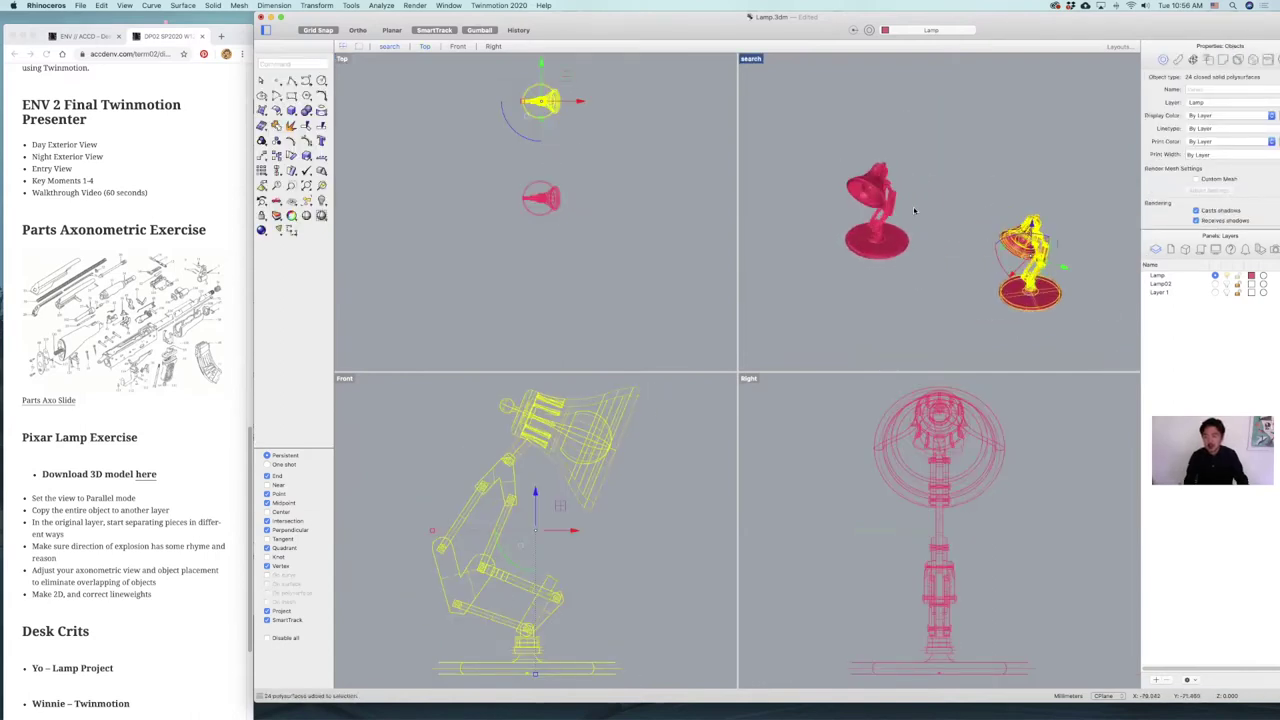
{"action": "key", "text": "super+h"}
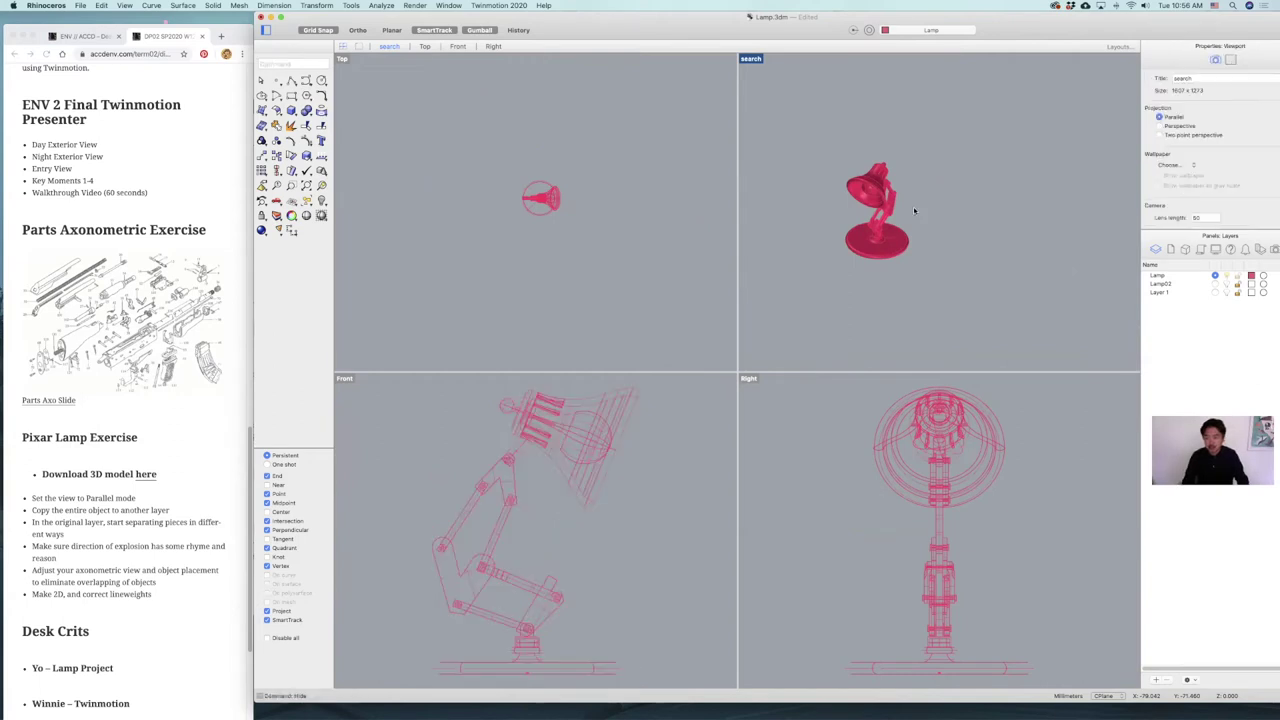
Step: Change the color of the Lamp layer to a light turquoise green
{"action": "right_click_drag", "start_coordinate": [935, 203], "coordinate": [769, 99]}
{"action": "right_click_drag", "start_coordinate": [933, 159], "coordinate": [1048, 184], "text": "shift"}
{"action": "scroll", "coordinate": [965, 205], "scroll_direction": "up", "scroll_amount": 8}
{"action": "left_click", "coordinate": [1251, 276]}
{"action": "left_click", "coordinate": [860, 415]}
{"action": "left_click", "coordinate": [878, 427]}
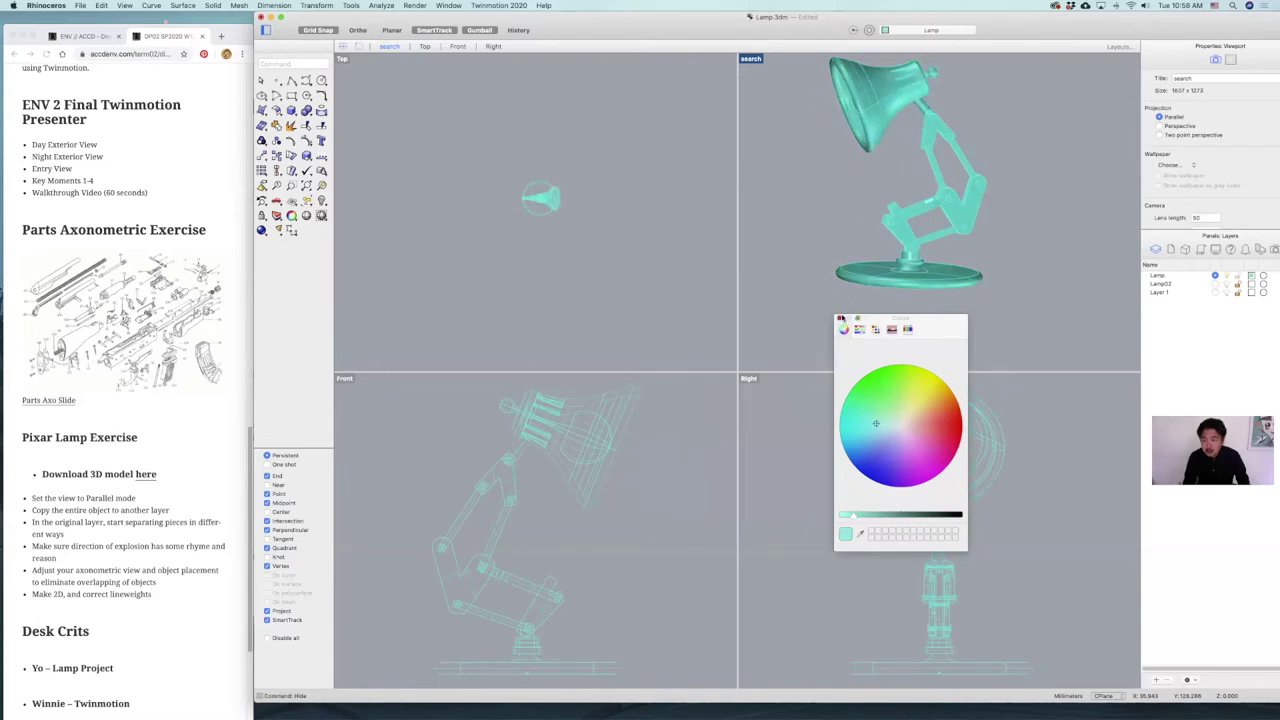
{"action": "left_click", "coordinate": [841, 318]}
Step: Examine the arm's joint plates, bars and rivets up close to see how the lamp is assembled
{"action": "right_click_drag", "start_coordinate": [860, 294], "coordinate": [858, 392]}
{"action": "right_click", "coordinate": [919, 258]}
{"action": "left_click", "coordinate": [925, 243]}
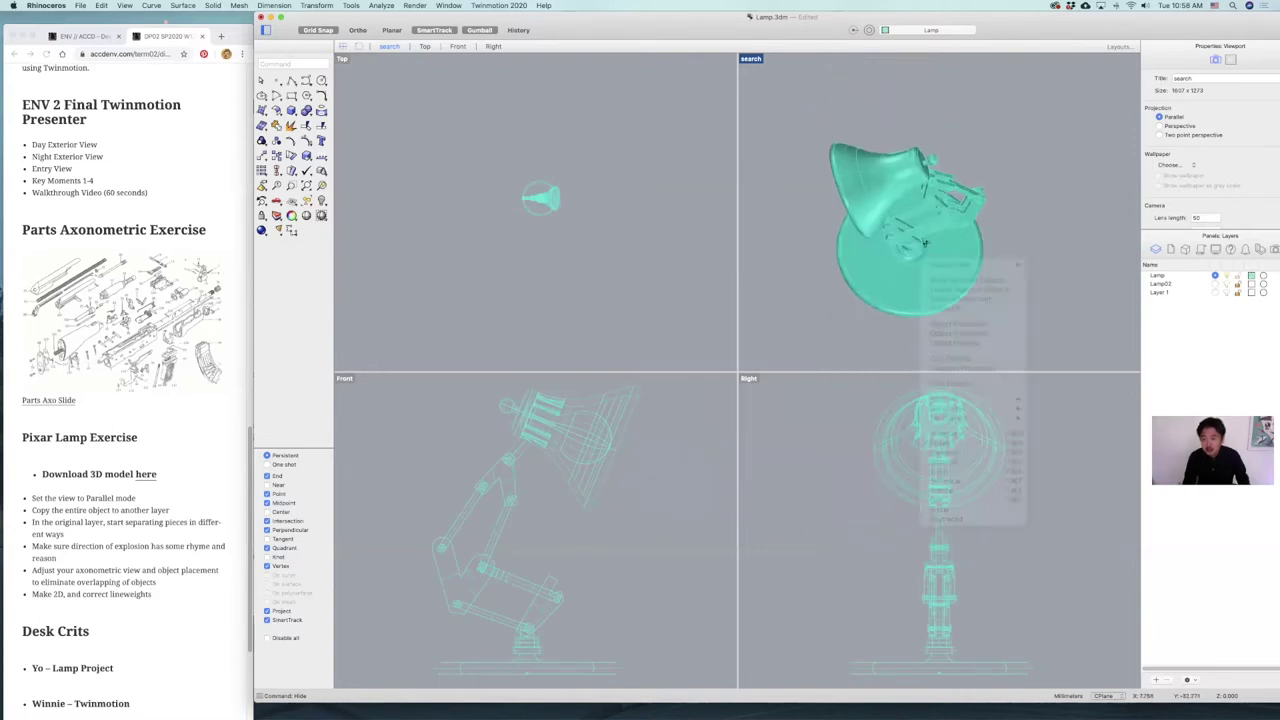
{"action": "scroll", "coordinate": [893, 104], "scroll_direction": "up", "scroll_amount": 5}
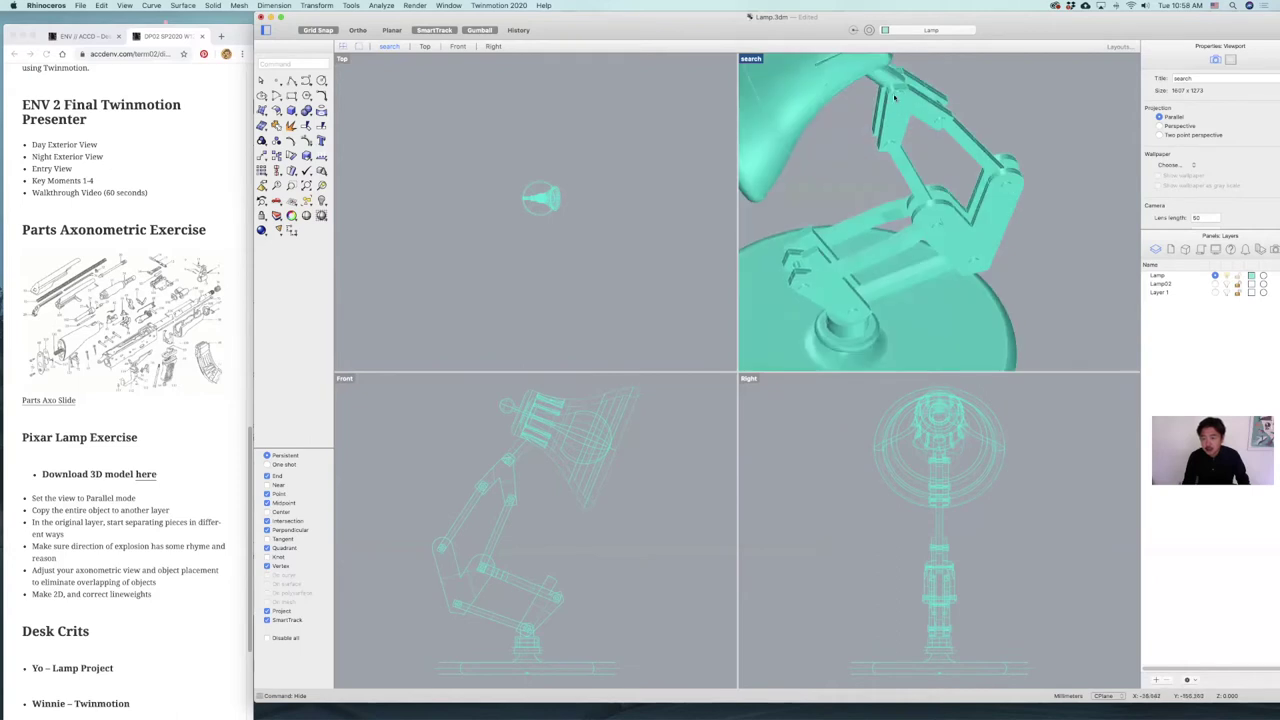
{"action": "left_click", "coordinate": [895, 97]}
{"action": "left_click", "coordinate": [986, 227]}
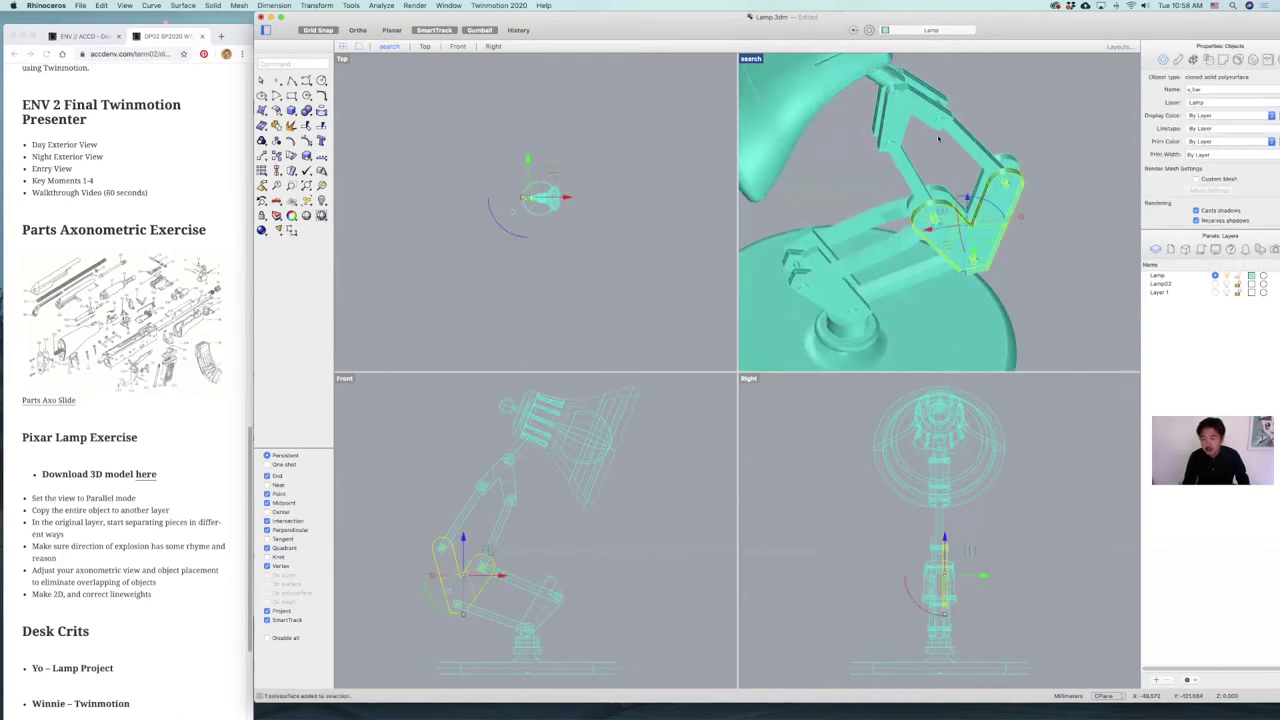
{"action": "right_click_drag", "start_coordinate": [873, 271], "coordinate": [966, 141]}
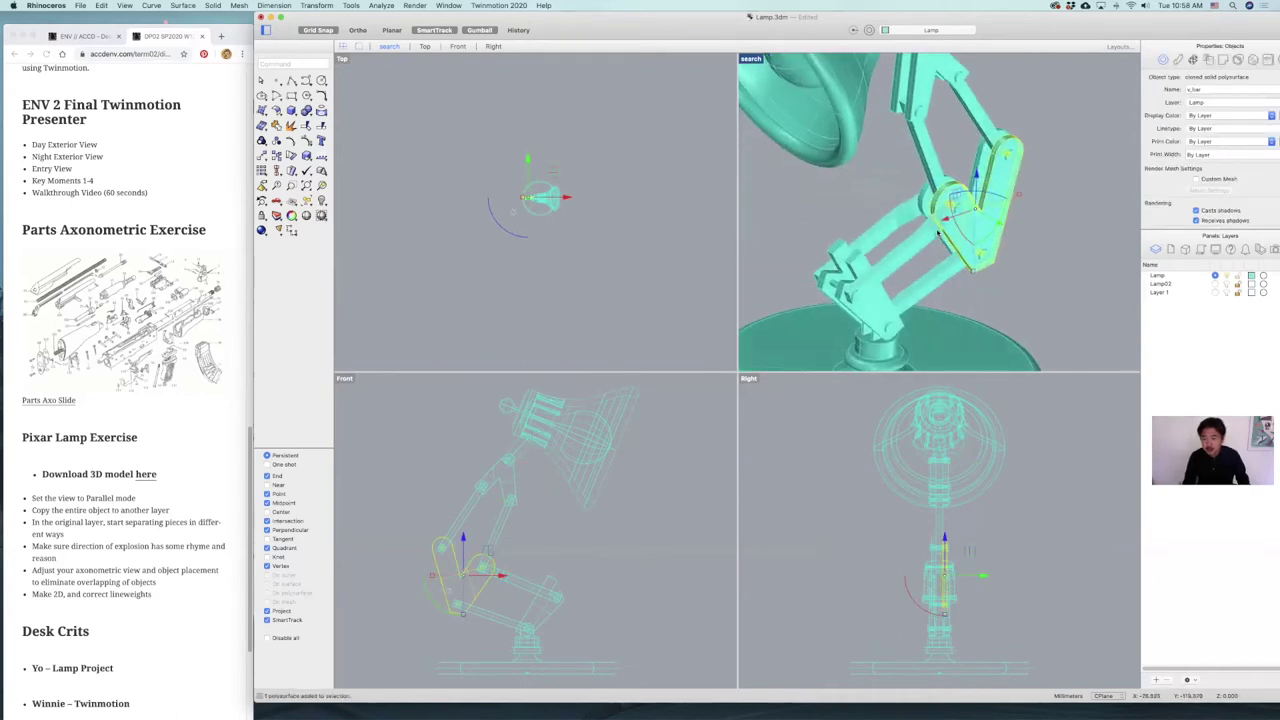
{"action": "scroll", "coordinate": [966, 140], "scroll_direction": "down", "scroll_amount": 3}
{"action": "left_click", "coordinate": [990, 119]}
{"action": "scroll", "coordinate": [940, 99], "scroll_direction": "up", "scroll_amount": 4}
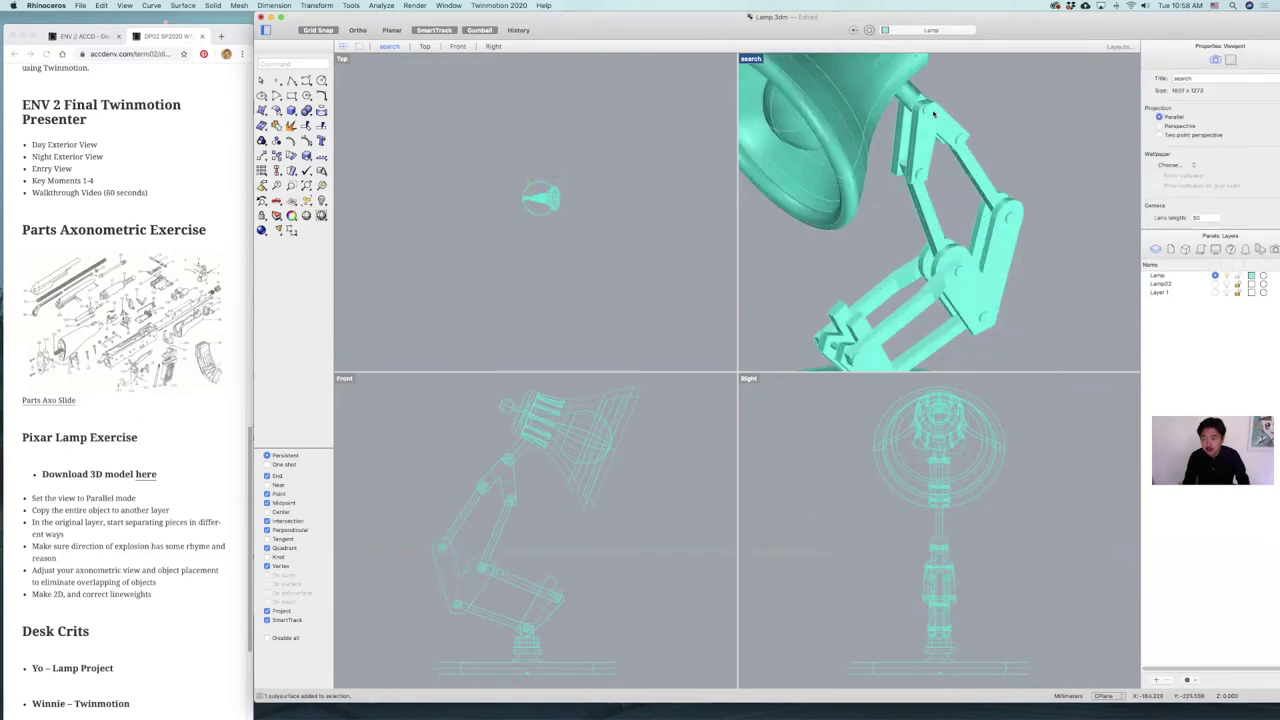
Step: Select all eight rivets along the lamp's arm and move them together well out to the side in the maximized search viewport
{"action": "left_click", "coordinate": [928, 108]}
{"action": "left_click", "coordinate": [961, 138], "text": "shift"}
{"action": "left_click", "coordinate": [930, 181]}
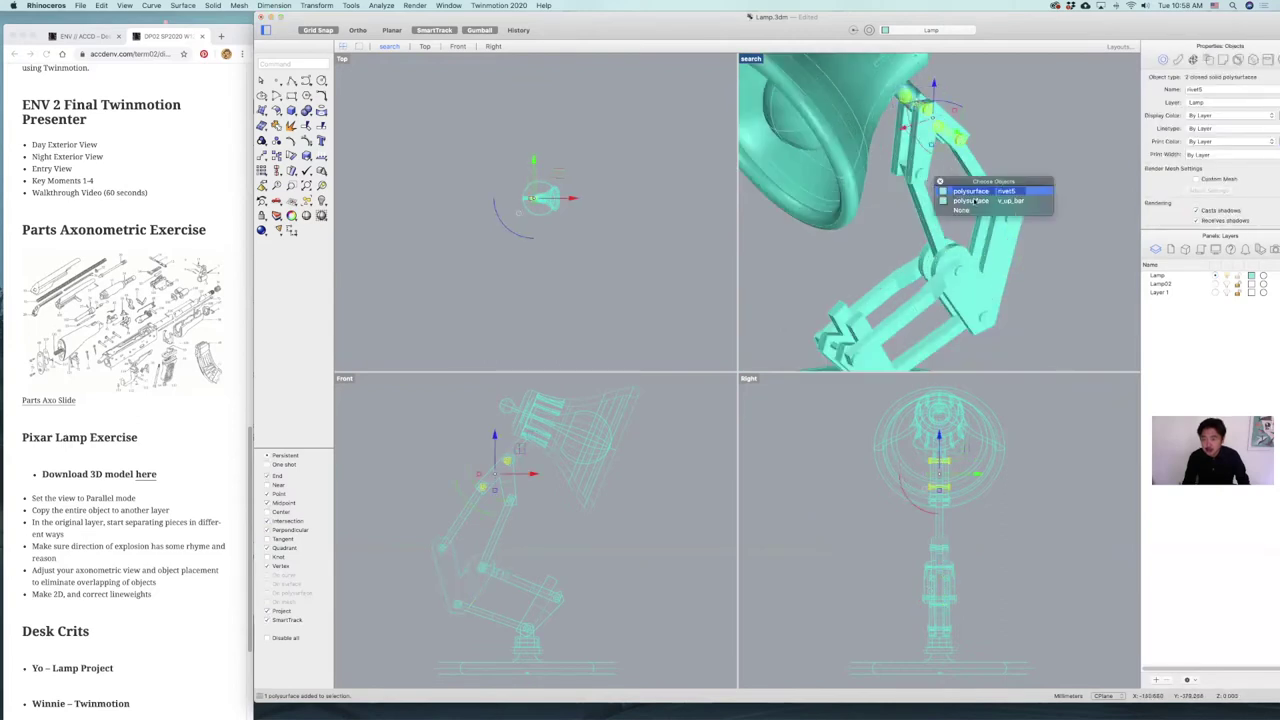
{"action": "left_click", "coordinate": [993, 201]}
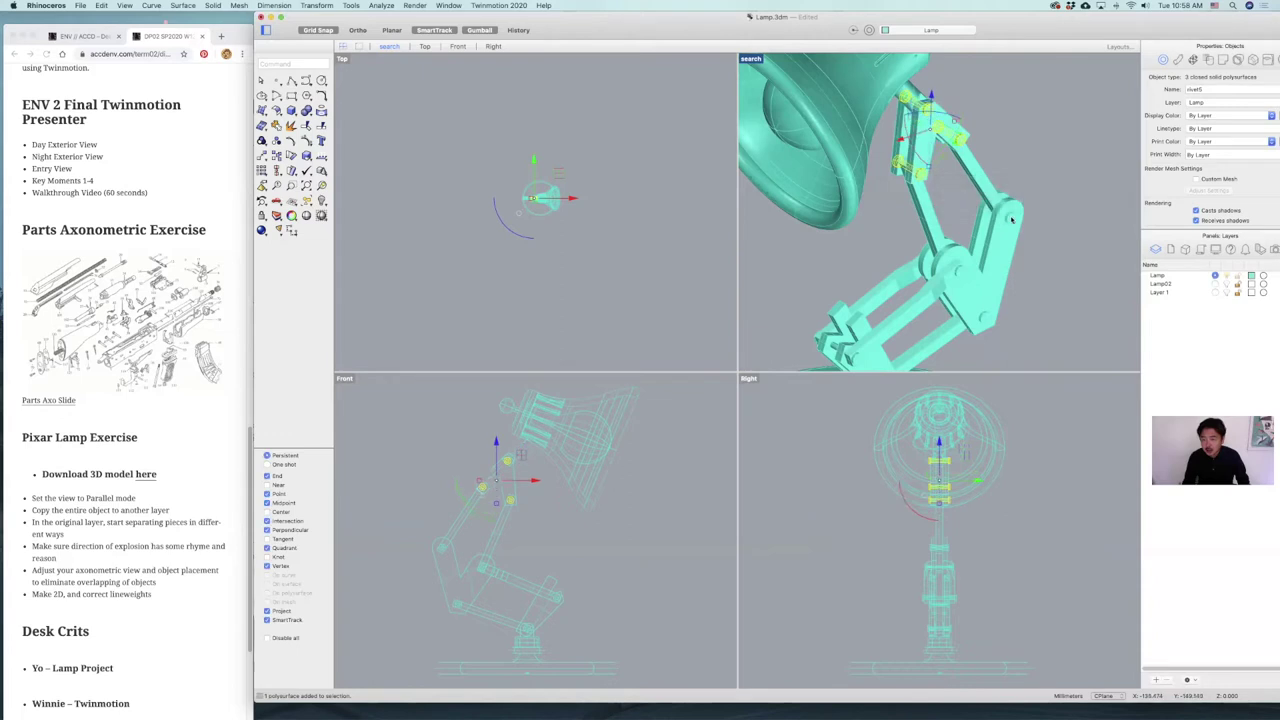
{"action": "left_click", "coordinate": [958, 271], "text": "shift"}
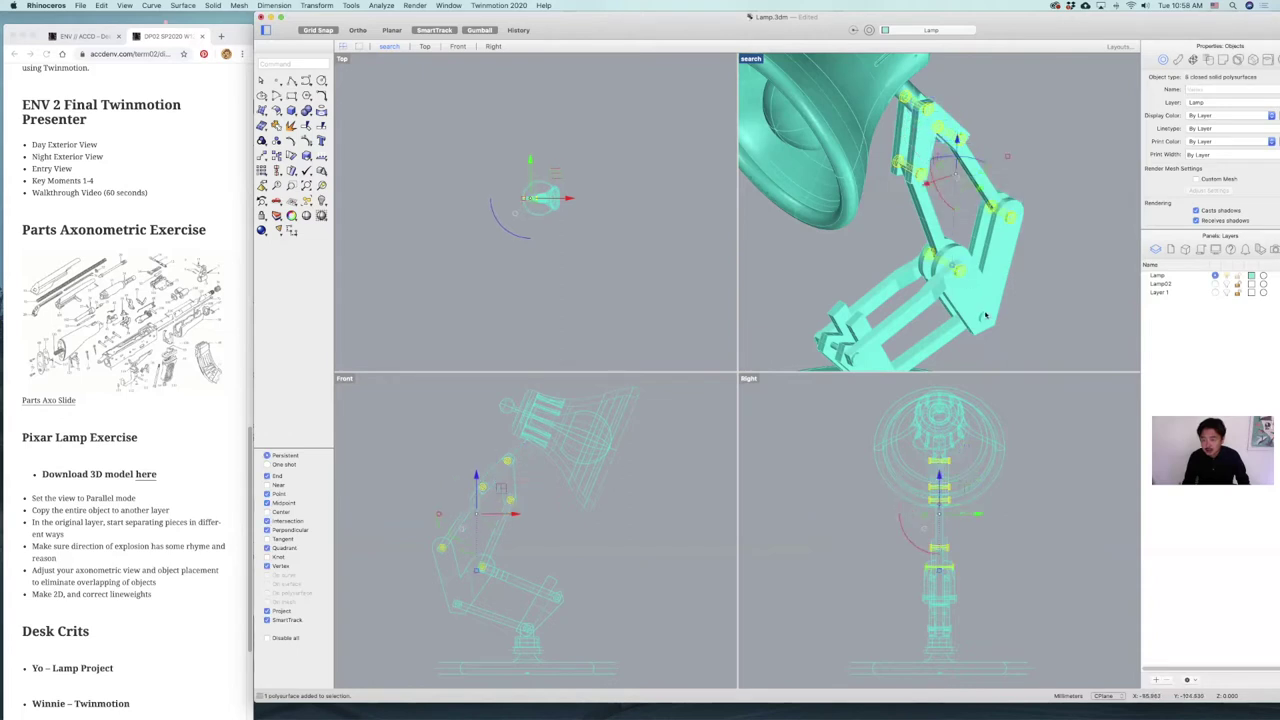
{"action": "left_click", "coordinate": [984, 318], "text": "shift"}
{"action": "scroll", "coordinate": [984, 318], "scroll_direction": "down", "scroll_amount": 5}
{"action": "right_click_drag", "start_coordinate": [976, 320], "coordinate": [972, 240], "text": "shift"}
{"action": "scroll", "coordinate": [930, 252], "scroll_direction": "up", "scroll_amount": 6}
{"action": "left_click", "coordinate": [926, 306], "text": "shift"}
{"action": "left_click", "coordinate": [888, 263], "text": "shift"}
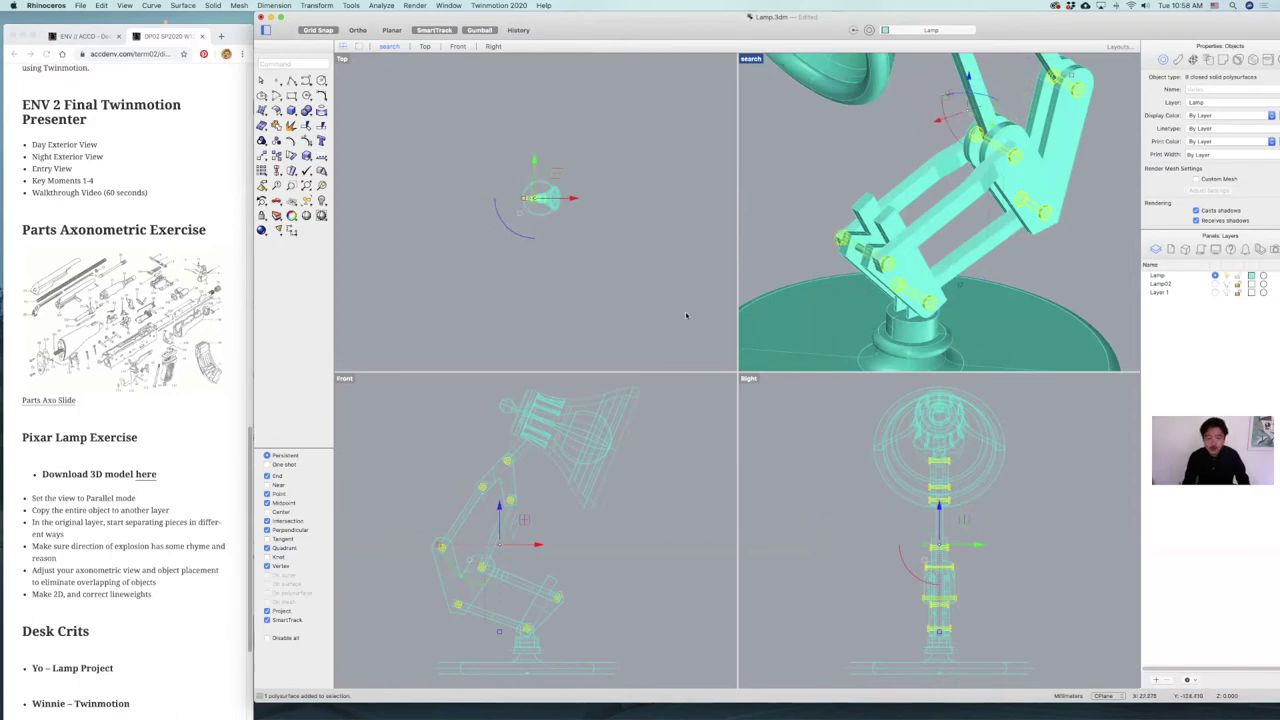
{"action": "right_click_drag", "start_coordinate": [866, 247], "coordinate": [898, 252]}
{"action": "scroll", "coordinate": [614, 239], "scroll_direction": "down", "scroll_amount": 6}
{"action": "scroll", "coordinate": [828, 229], "scroll_direction": "down", "scroll_amount": 5}
{"action": "right_click_drag", "start_coordinate": [826, 229], "coordinate": [832, 234]}
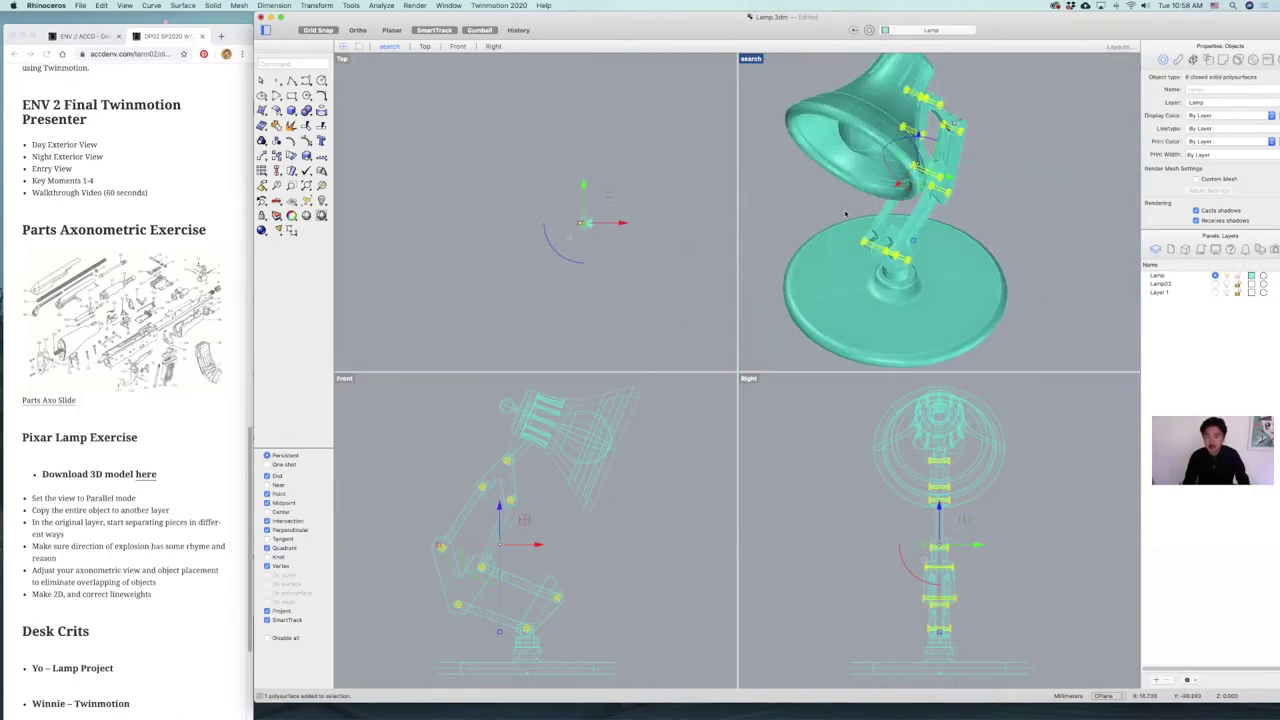
{"action": "scroll", "coordinate": [845, 213], "scroll_direction": "down", "scroll_amount": 3}
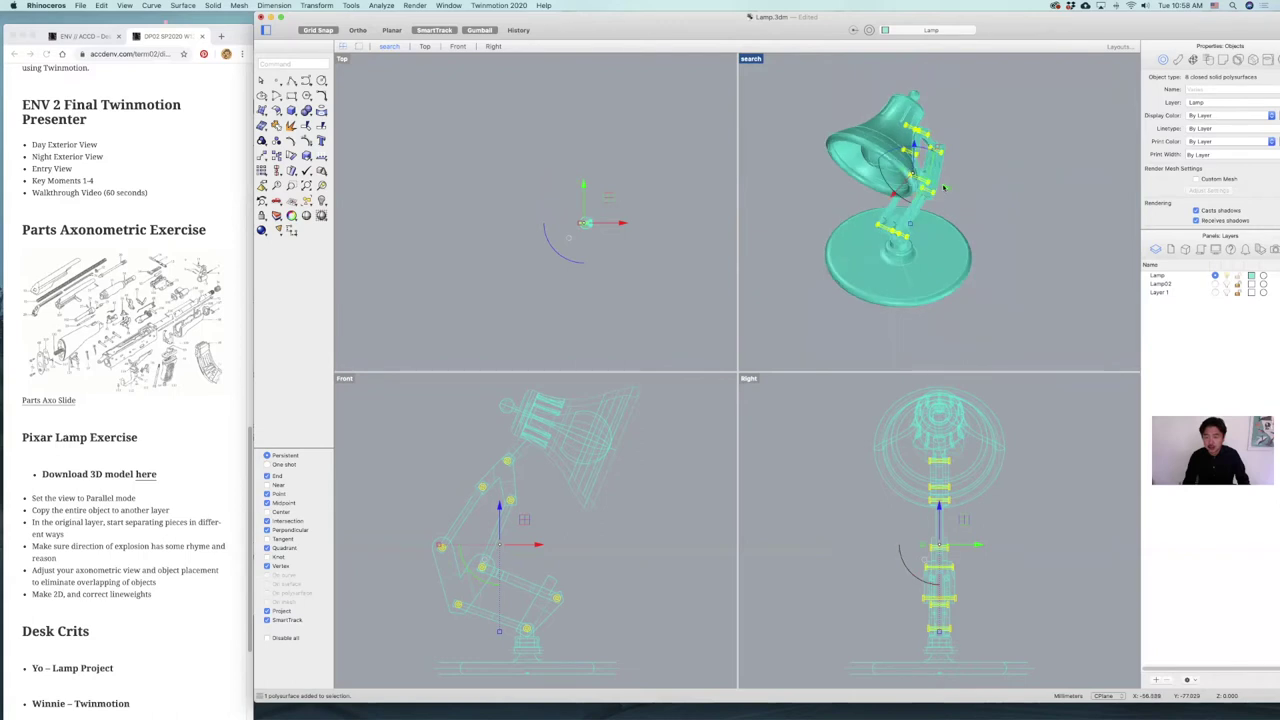
{"action": "double_click", "coordinate": [750, 59]}
{"action": "left_click_drag", "start_coordinate": [720, 318], "coordinate": [1001, 402]}
{"action": "right_click_drag", "start_coordinate": [1040, 417], "coordinate": [1035, 404]}
Step: Move the bent near-side bar of the lower arm out towards the separated rivets
{"action": "right_click_drag", "start_coordinate": [808, 224], "coordinate": [680, 168]}
{"action": "left_click", "coordinate": [806, 226]}
{"action": "scroll", "coordinate": [733, 205], "scroll_direction": "up", "scroll_amount": 5}
{"action": "left_click", "coordinate": [685, 167]}
{"action": "left_click", "coordinate": [762, 335], "text": "shift"}
{"action": "left_click", "coordinate": [814, 475]}
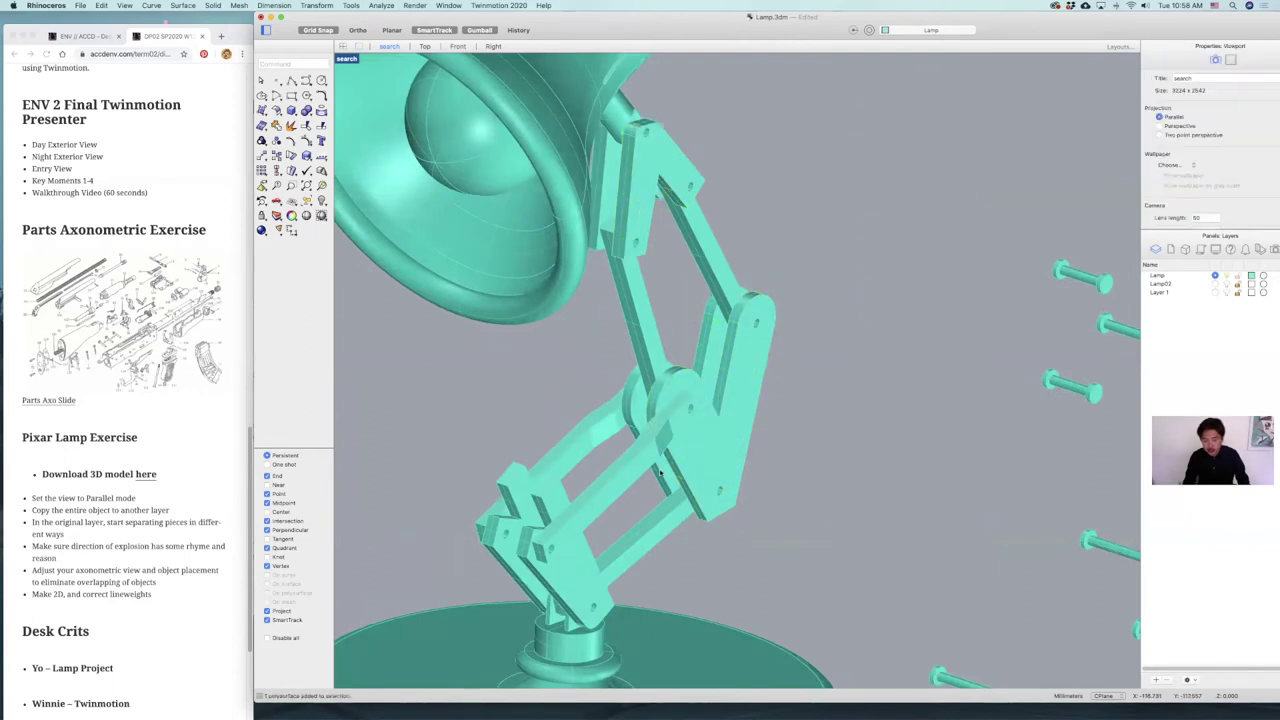
{"action": "left_click", "coordinate": [662, 436]}
{"action": "scroll", "coordinate": [800, 443], "scroll_direction": "down", "scroll_amount": 6}
{"action": "right_click_drag", "start_coordinate": [823, 449], "coordinate": [799, 420]}
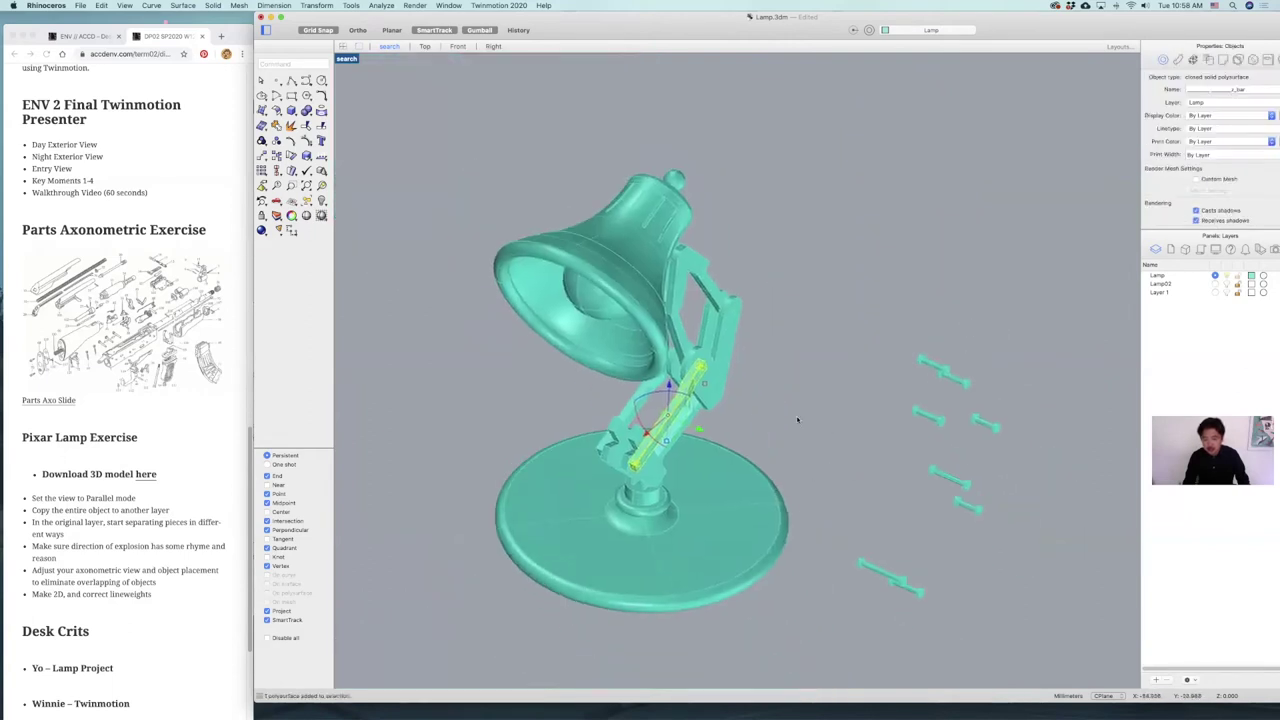
{"action": "left_click_drag", "start_coordinate": [696, 428], "coordinate": [866, 497]}
{"action": "left_click", "coordinate": [817, 417]}
Step: Move the near-side upper, middle and lower joint plates together out from the arm, stopping short of the separated bar
{"action": "right_click_drag", "start_coordinate": [816, 408], "coordinate": [812, 374]}
{"action": "scroll", "coordinate": [686, 440], "scroll_direction": "up", "scroll_amount": 6}
{"action": "right_click_drag", "start_coordinate": [684, 438], "coordinate": [641, 447]}
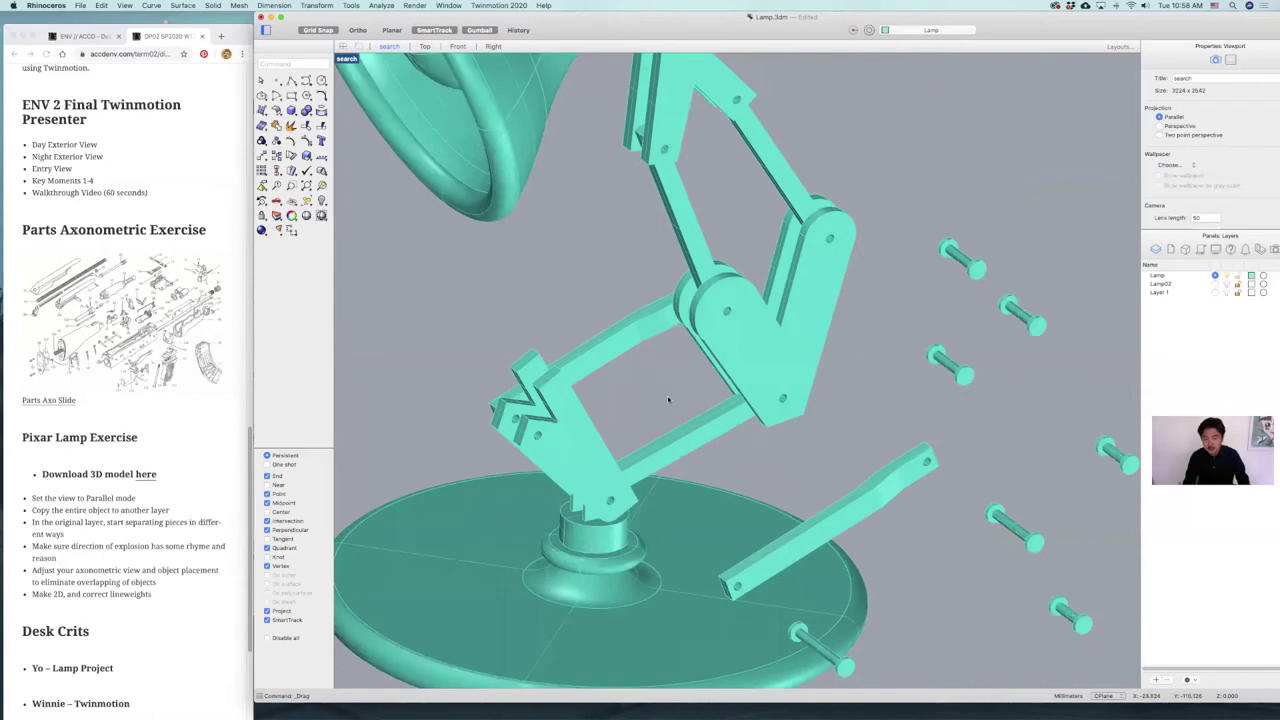
{"action": "left_click", "coordinate": [586, 420]}
{"action": "left_click", "coordinate": [745, 335], "text": "shift"}
{"action": "left_click", "coordinate": [674, 128], "text": "shift"}
{"action": "scroll", "coordinate": [800, 255], "scroll_direction": "down", "scroll_amount": 6}
{"action": "right_click_drag", "start_coordinate": [774, 272], "coordinate": [812, 300]}
{"action": "left_click_drag", "start_coordinate": [755, 279], "coordinate": [855, 316]}
{"action": "left_click", "coordinate": [909, 279]}
Step: Group the eight separated rivets
{"action": "right_click_drag", "start_coordinate": [955, 381], "coordinate": [1060, 350]}
{"action": "left_click_drag", "start_coordinate": [1074, 166], "coordinate": [951, 488]}
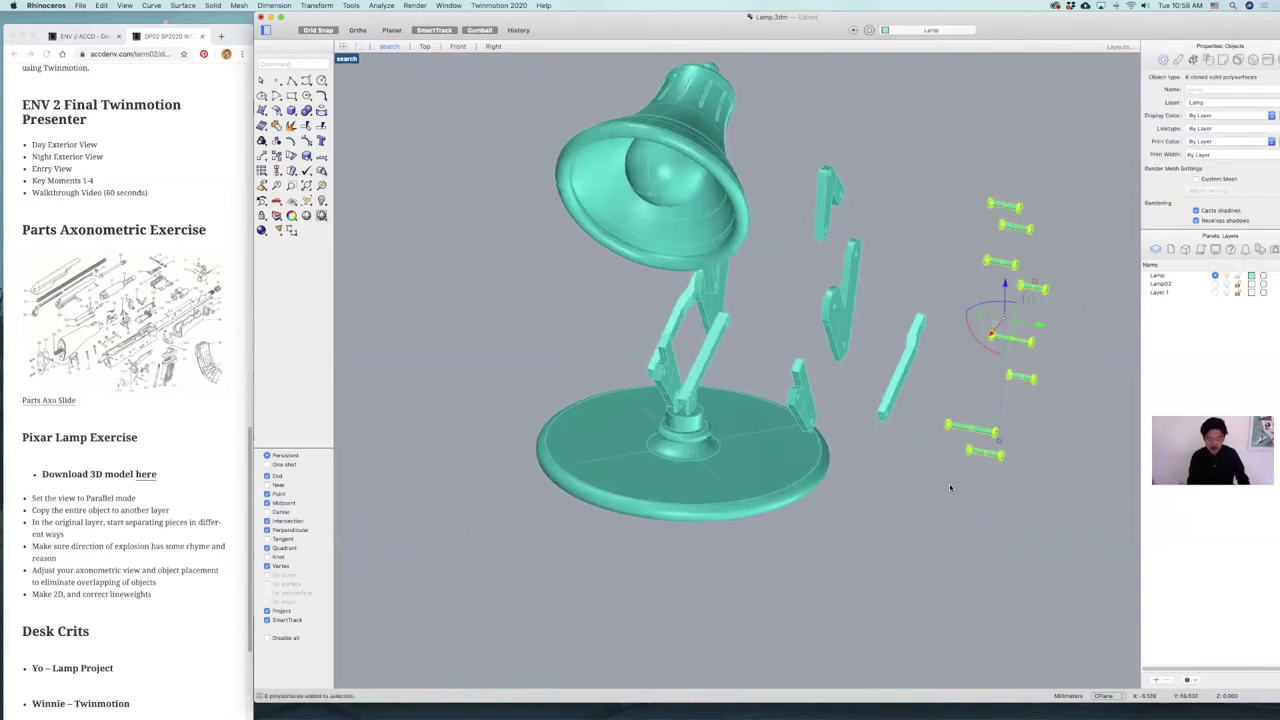
{"action": "type", "text": "Group"}
{"action": "key", "text": "Return"}
{"action": "scroll", "coordinate": [951, 487], "scroll_direction": "up", "scroll_amount": 2}
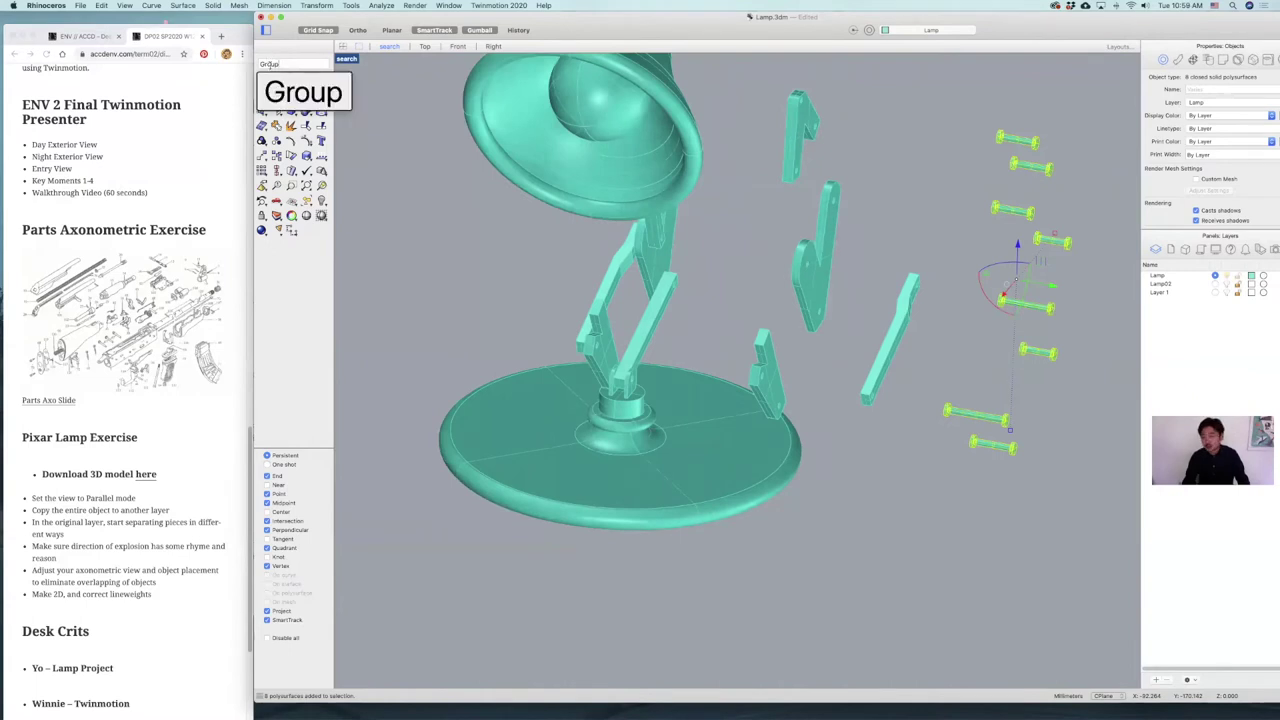
{"action": "key", "text": "Return"}
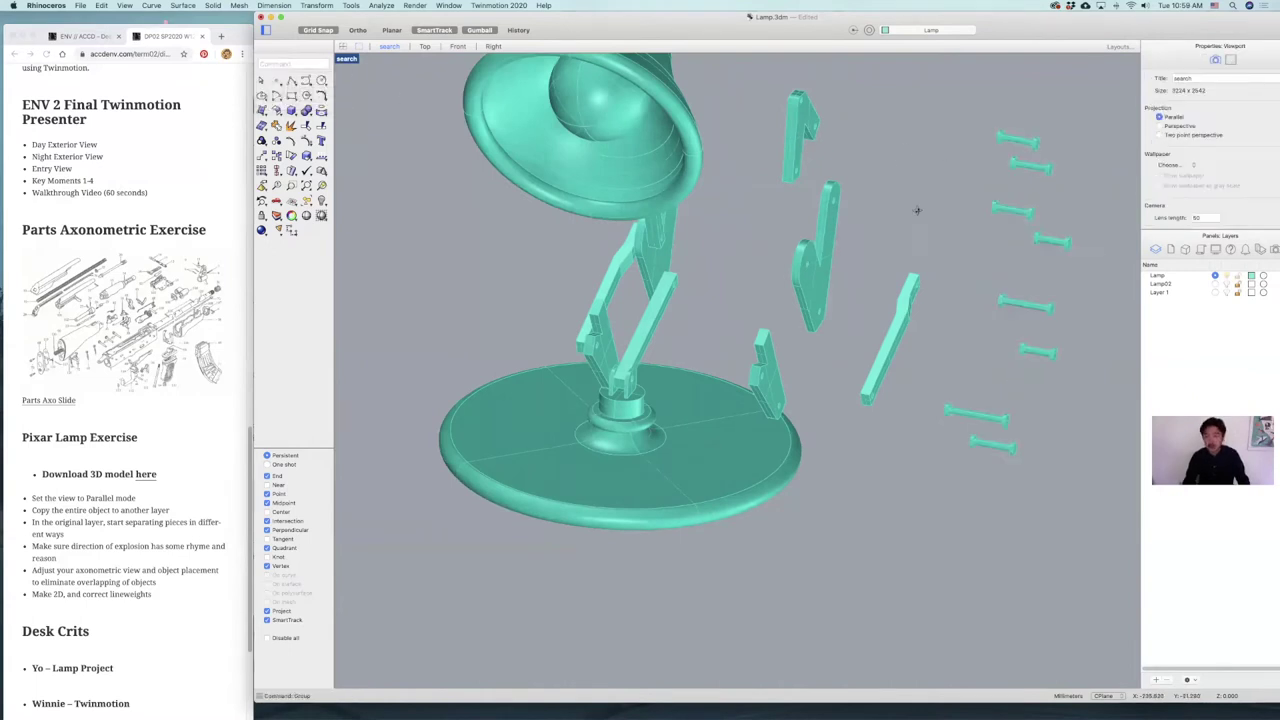
{"action": "left_click", "coordinate": [917, 210]}
Step: Group the separated near-side joint plates
{"action": "right_click_drag", "start_coordinate": [890, 245], "coordinate": [912, 284]}
{"action": "left_click_drag", "start_coordinate": [852, 130], "coordinate": [771, 367]}
{"action": "key", "text": "Return"}
{"action": "left_click", "coordinate": [868, 238]}
Step: Move the far-side upper, middle and lower joint plates together out from the arm, away from the separated near-side parts
{"action": "scroll", "coordinate": [870, 238], "scroll_direction": "down", "scroll_amount": 8}
{"action": "right_click_drag", "start_coordinate": [868, 240], "coordinate": [826, 172]}
{"action": "scroll", "coordinate": [824, 262], "scroll_direction": "up", "scroll_amount": 6}
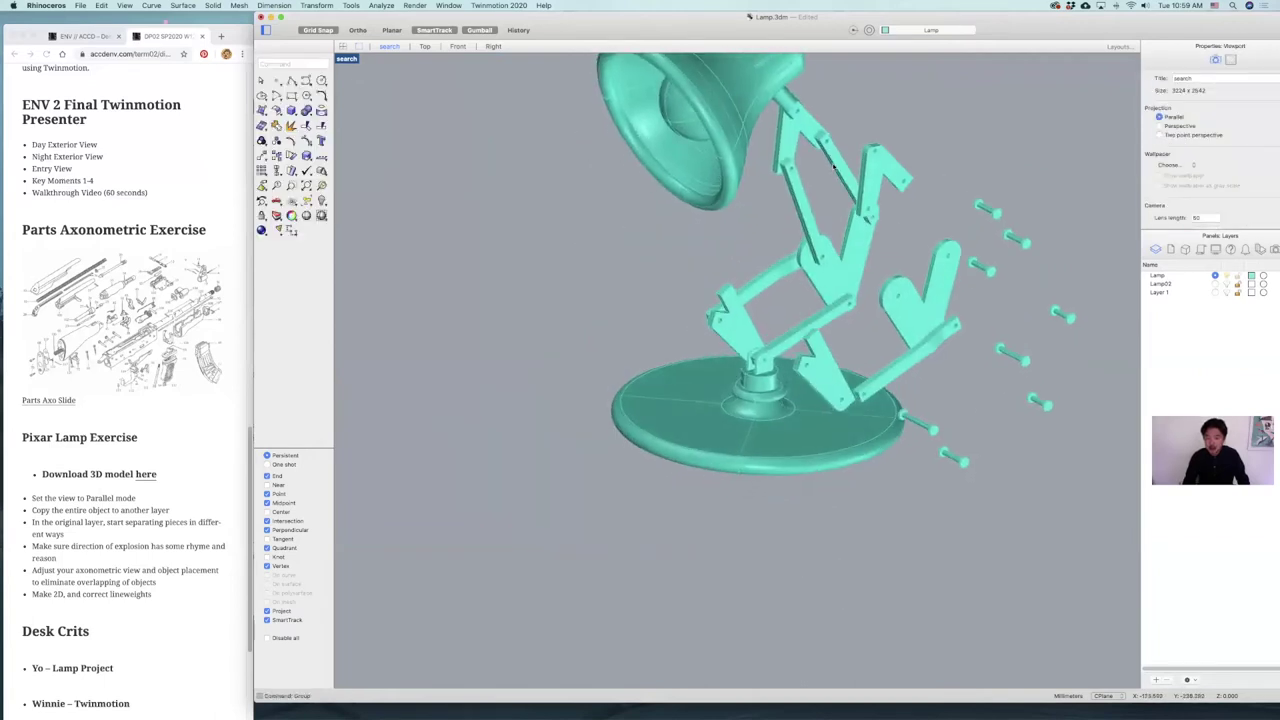
{"action": "left_click", "coordinate": [834, 167]}
{"action": "left_click", "coordinate": [798, 214]}
{"action": "right_click_drag", "start_coordinate": [782, 250], "coordinate": [785, 247]}
{"action": "right_click_drag", "start_coordinate": [818, 297], "coordinate": [851, 285]}
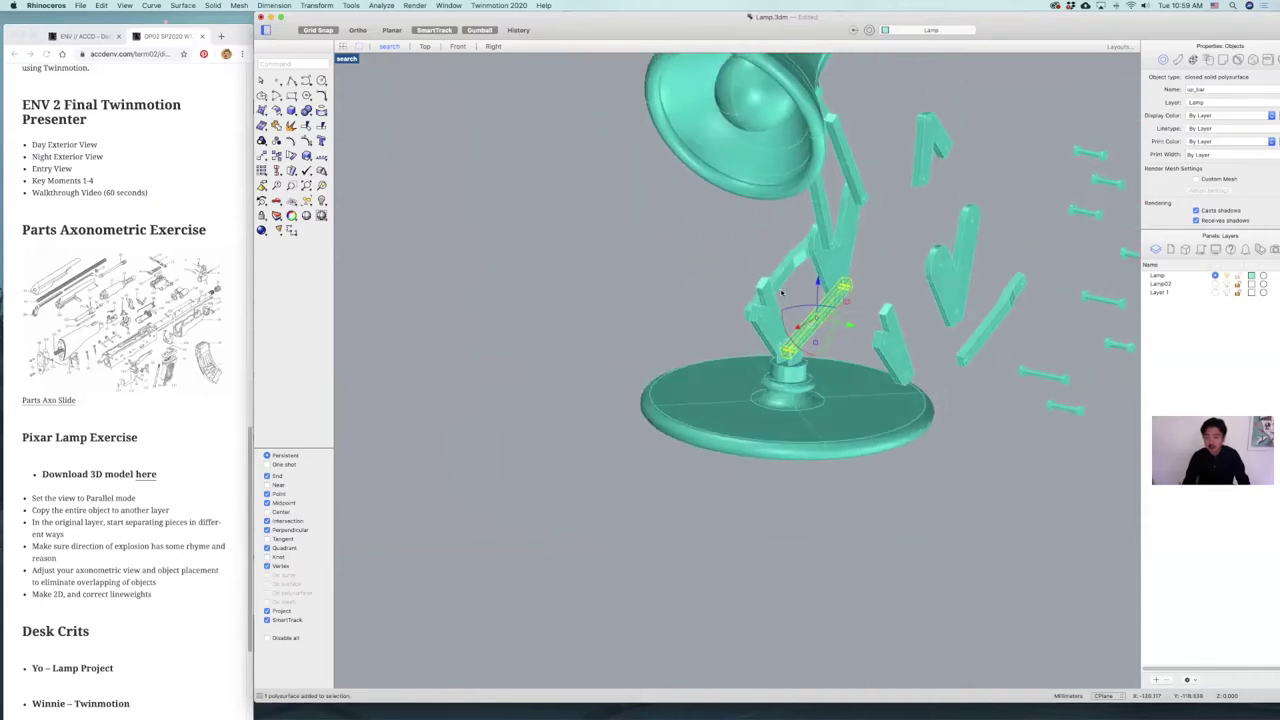
{"action": "right_click_drag", "start_coordinate": [747, 294], "coordinate": [760, 117]}
{"action": "left_click", "coordinate": [762, 100]}
{"action": "left_click", "coordinate": [695, 183], "text": "shift"}
{"action": "right_click_drag", "start_coordinate": [898, 284], "coordinate": [838, 265]}
{"action": "left_click_drag", "start_coordinate": [838, 265], "coordinate": [579, 174]}
Step: Move the bent far-side bar of the lower arm out past the separated far-side joint plates
{"action": "right_click_drag", "start_coordinate": [866, 299], "coordinate": [778, 314]}
{"action": "left_click", "coordinate": [803, 269]}
{"action": "left_click_drag", "start_coordinate": [826, 299], "coordinate": [465, 197]}
{"action": "left_click", "coordinate": [699, 289]}
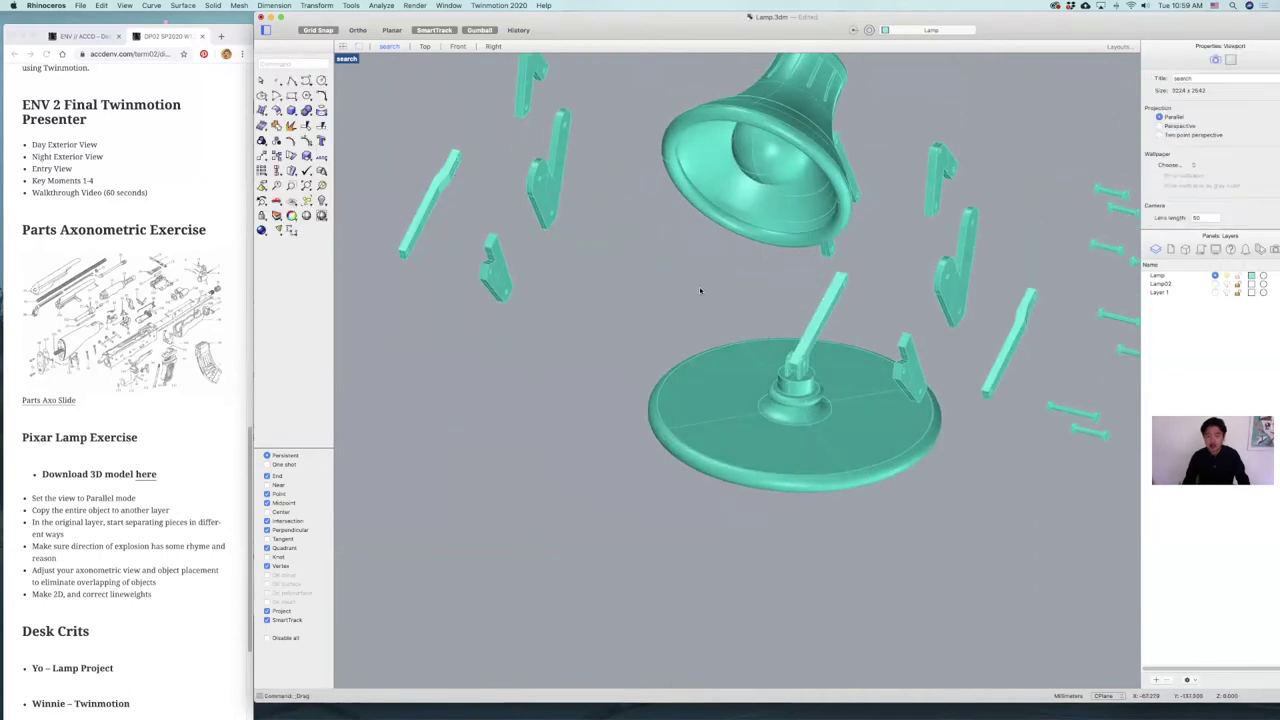
{"action": "scroll", "coordinate": [715, 291], "scroll_direction": "down", "scroll_amount": 4}
{"action": "right_click_drag", "start_coordinate": [727, 298], "coordinate": [717, 297]}
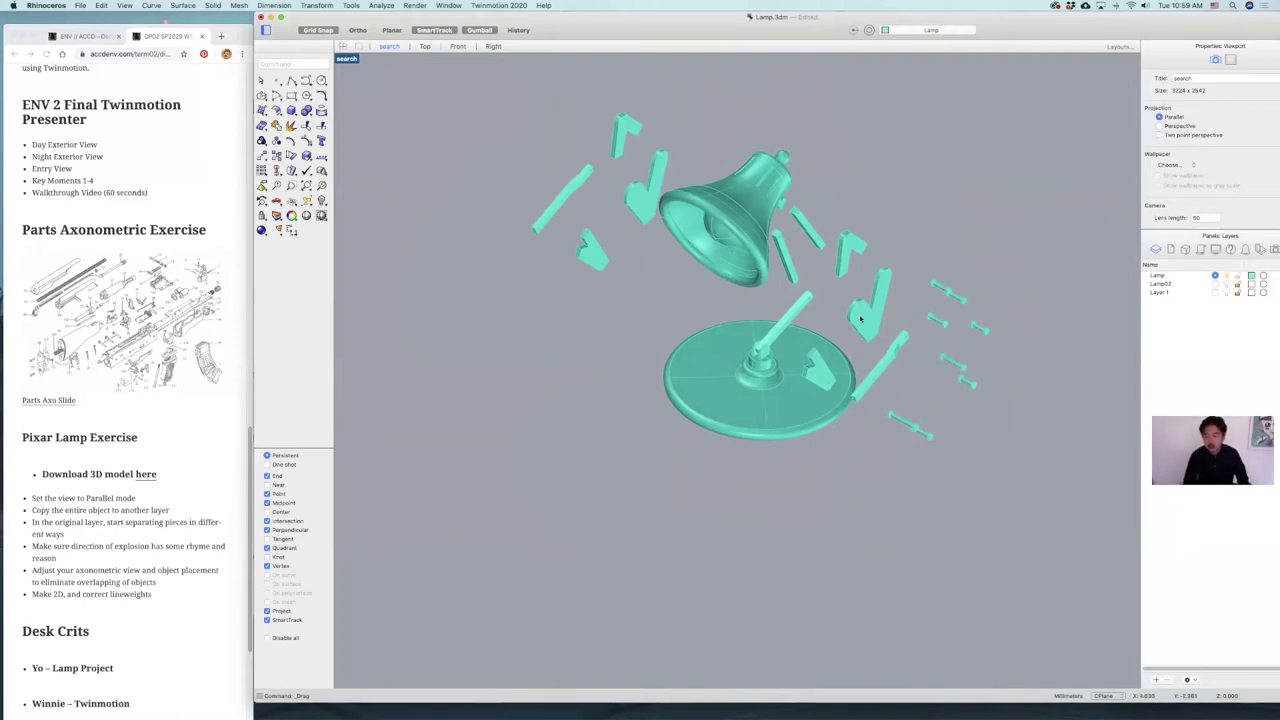
{"action": "right_click_drag", "start_coordinate": [945, 345], "coordinate": [945, 346]}
{"action": "scroll", "coordinate": [945, 345], "scroll_direction": "up", "scroll_amount": 5}
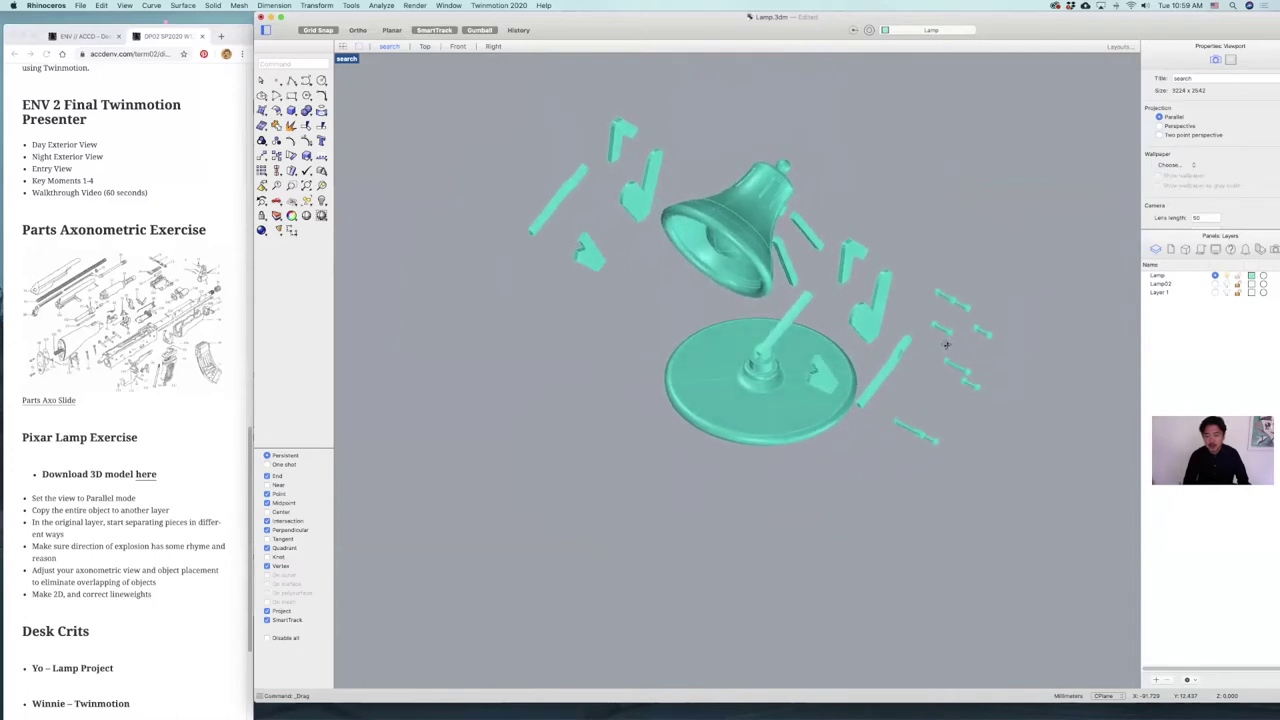
{"action": "scroll", "coordinate": [947, 341], "scroll_direction": "up", "scroll_amount": 5}
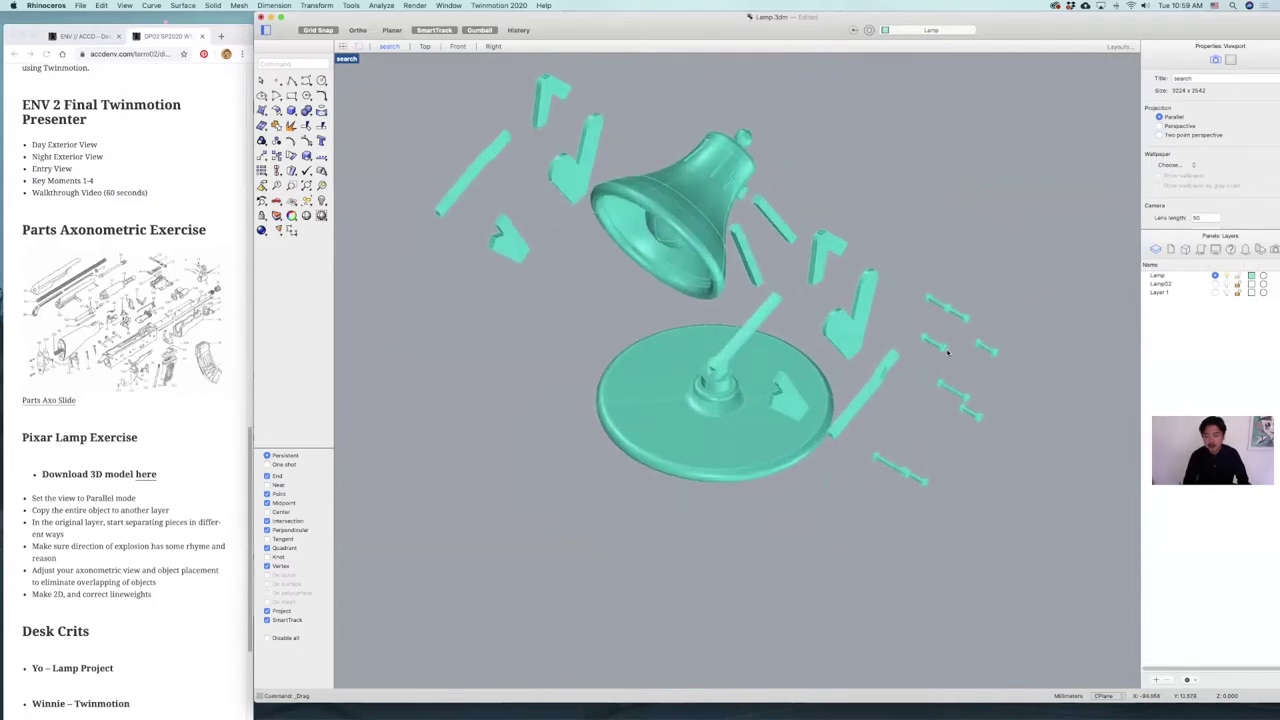
{"action": "scroll", "coordinate": [948, 349], "scroll_direction": "up", "scroll_amount": 5}
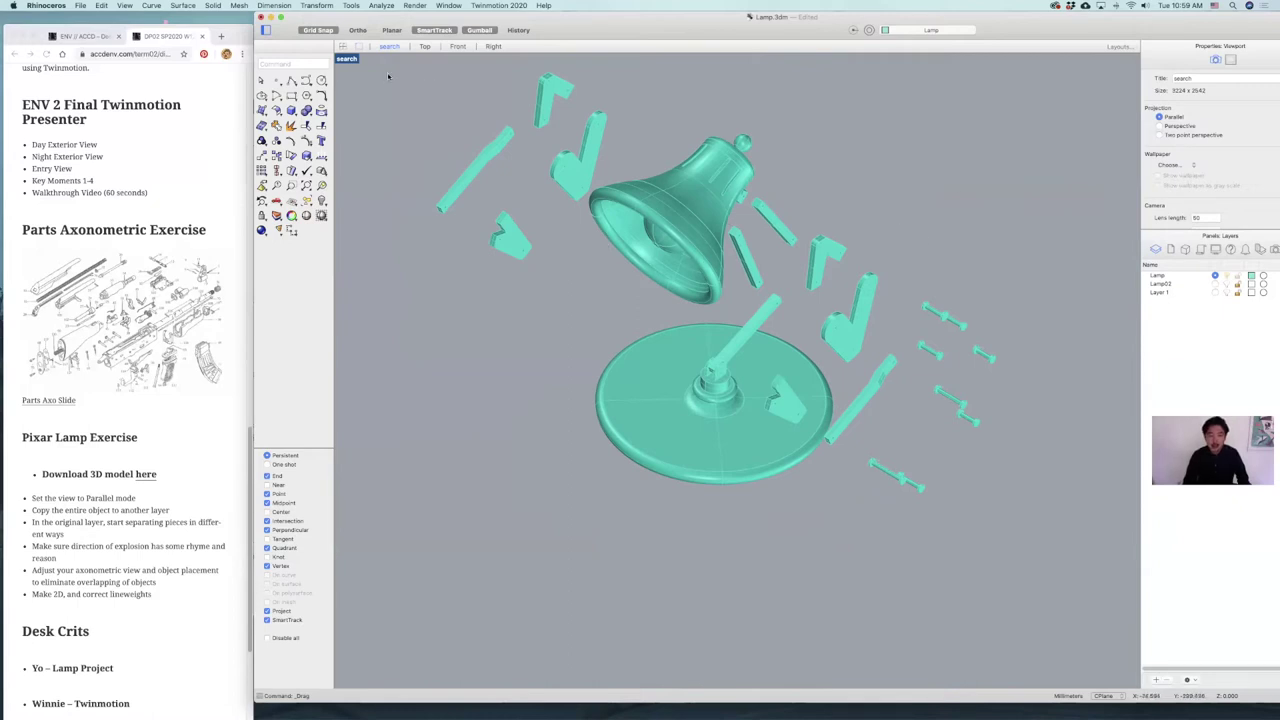
Step: Switch to the four-view layout and, in the front view, pull the light bulb out of the lampshade along the shade's axis
{"action": "double_click", "coordinate": [346, 59]}
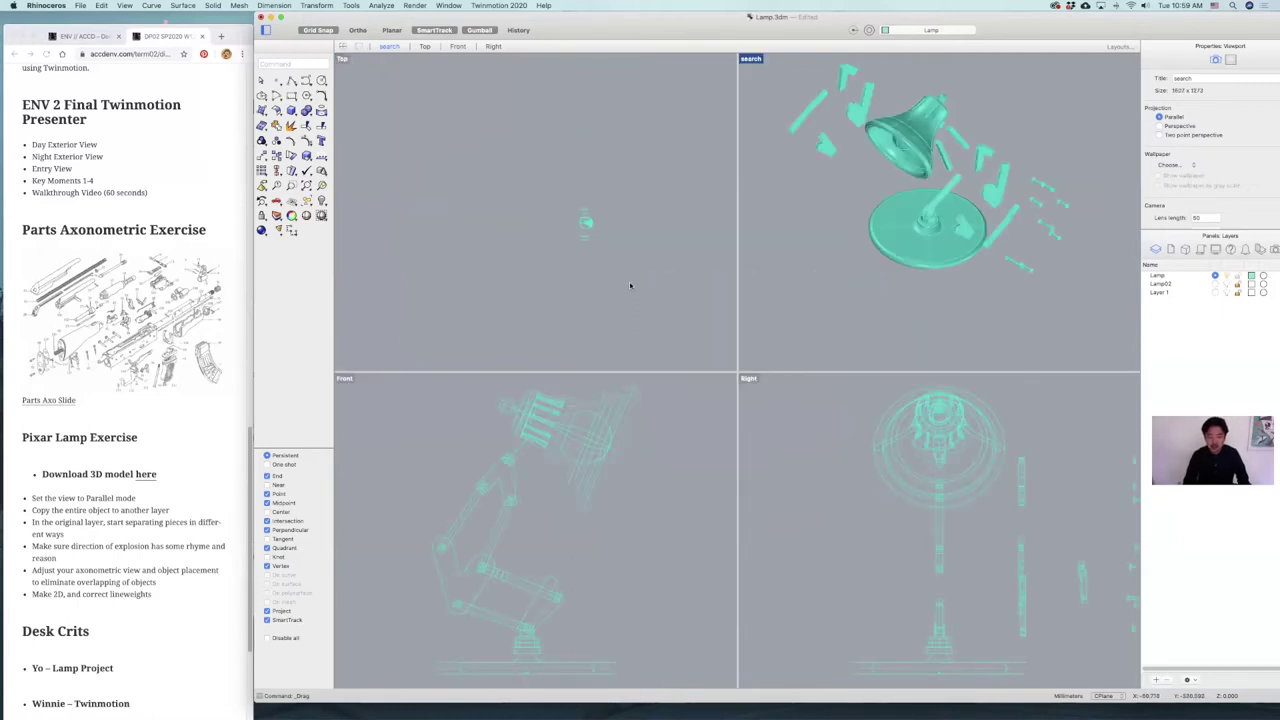
{"action": "left_click", "coordinate": [580, 417]}
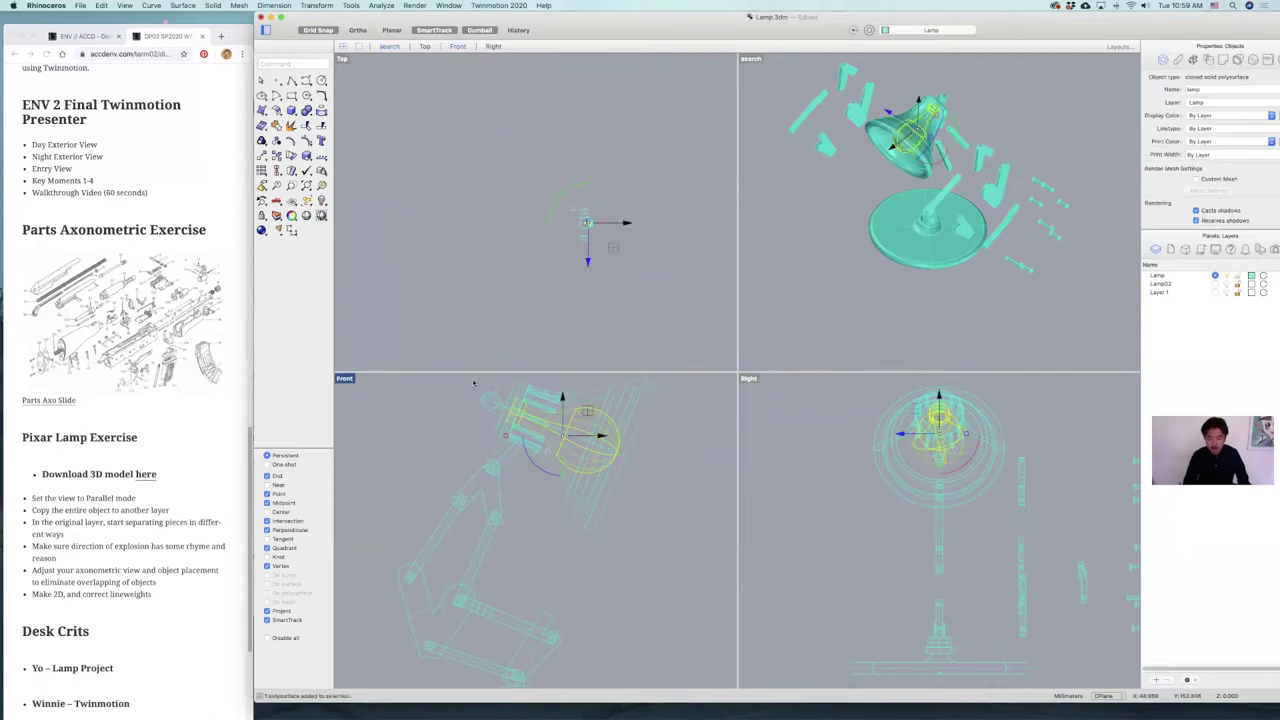
{"action": "left_click", "coordinate": [291, 83]}
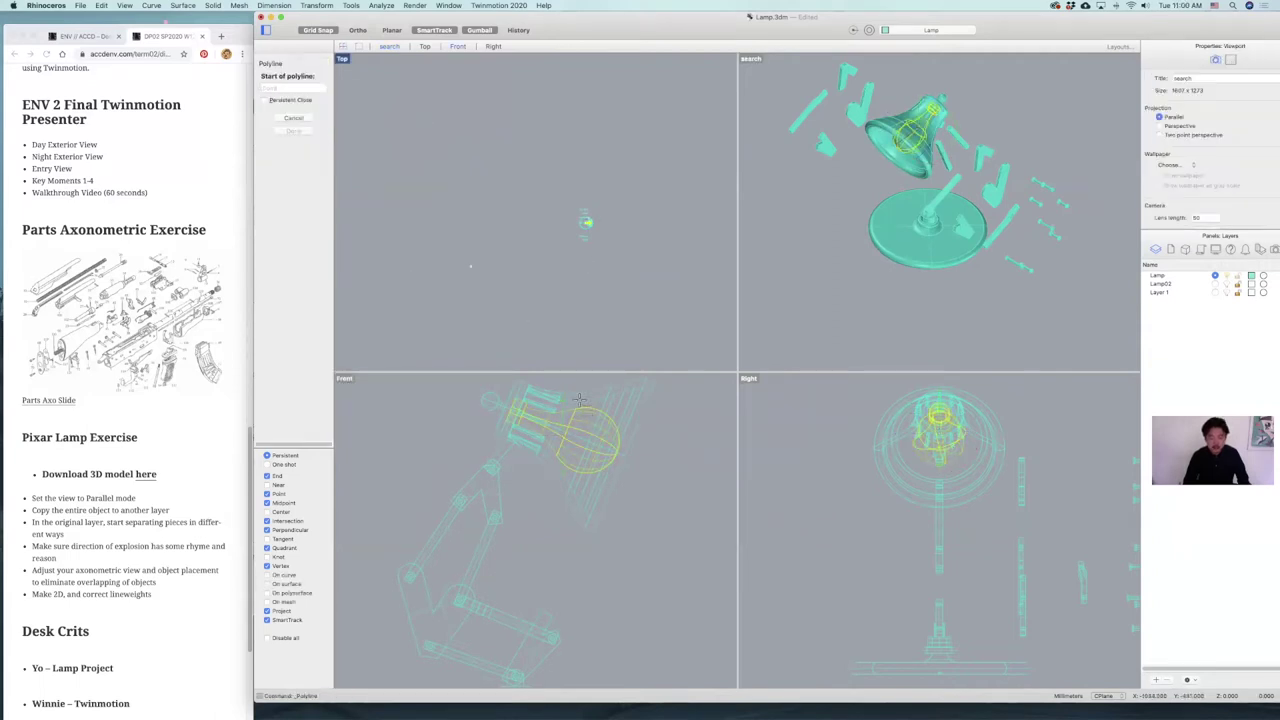
{"action": "key", "text": "Escape"}
{"action": "right_click_drag", "start_coordinate": [620, 433], "coordinate": [590, 451]}
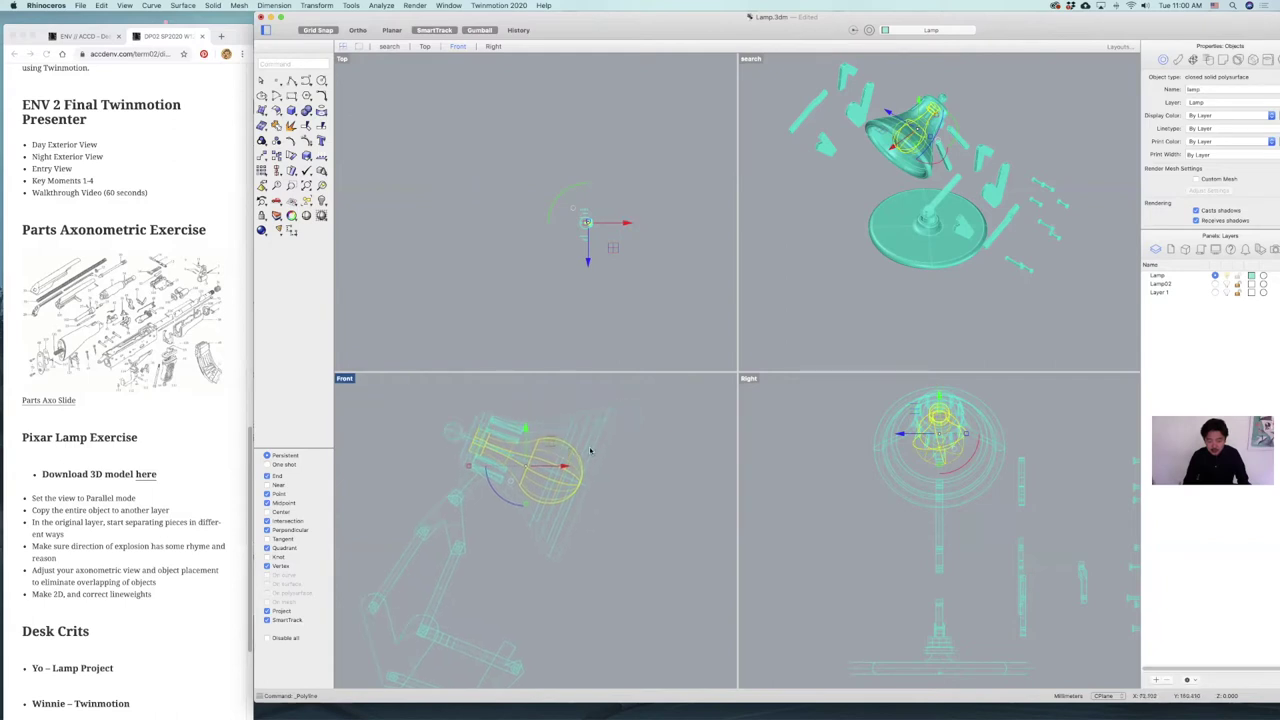
{"action": "left_click_drag", "start_coordinate": [552, 443], "coordinate": [679, 494]}
{"action": "scroll", "coordinate": [686, 493], "scroll_direction": "down", "scroll_amount": 4}
{"action": "right_click_drag", "start_coordinate": [687, 489], "coordinate": [617, 478]}
{"action": "left_click_drag", "start_coordinate": [626, 478], "coordinate": [633, 479]}
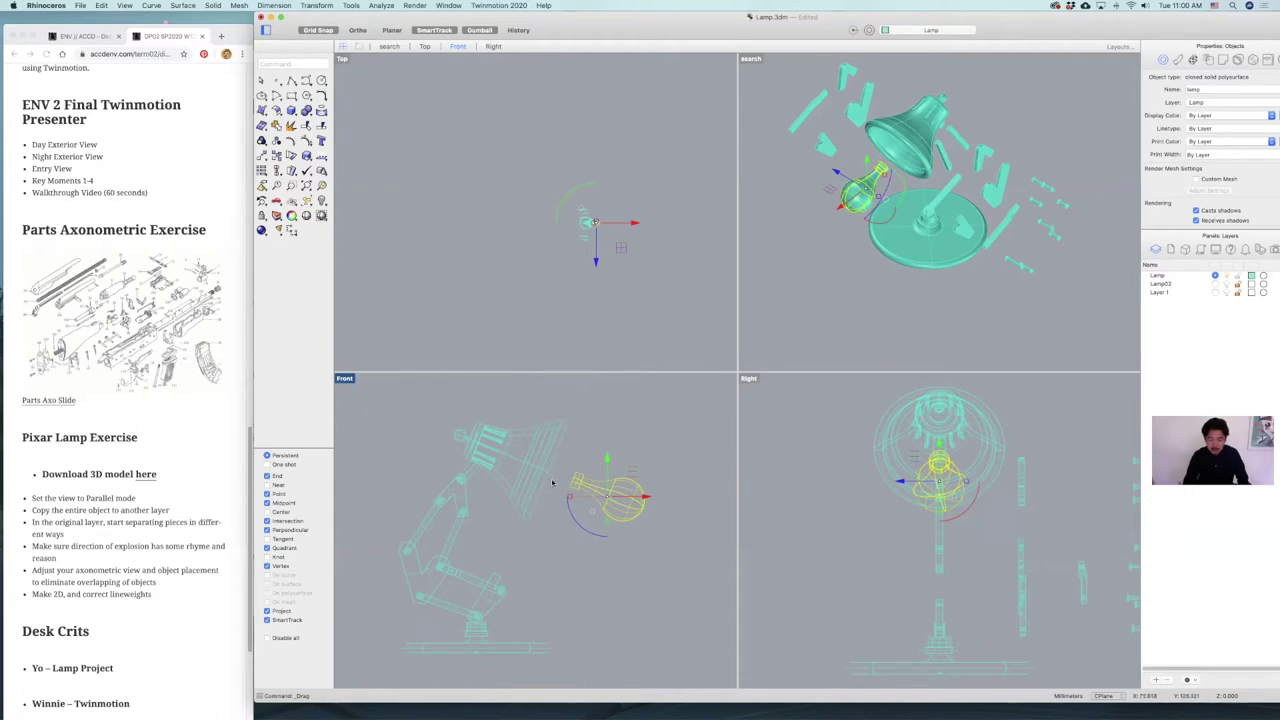
Step: Move the round base straight down from the lamp arm in the front view
{"action": "right_click_drag", "start_coordinate": [558, 607], "coordinate": [610, 515]}
{"action": "left_click", "coordinate": [574, 560]}
{"action": "left_click_drag", "start_coordinate": [528, 508], "coordinate": [528, 604]}
Step: Lower the pin to sit between the arm and the base in the front view, and shift the base slightly further down
{"action": "left_click", "coordinate": [930, 222]}
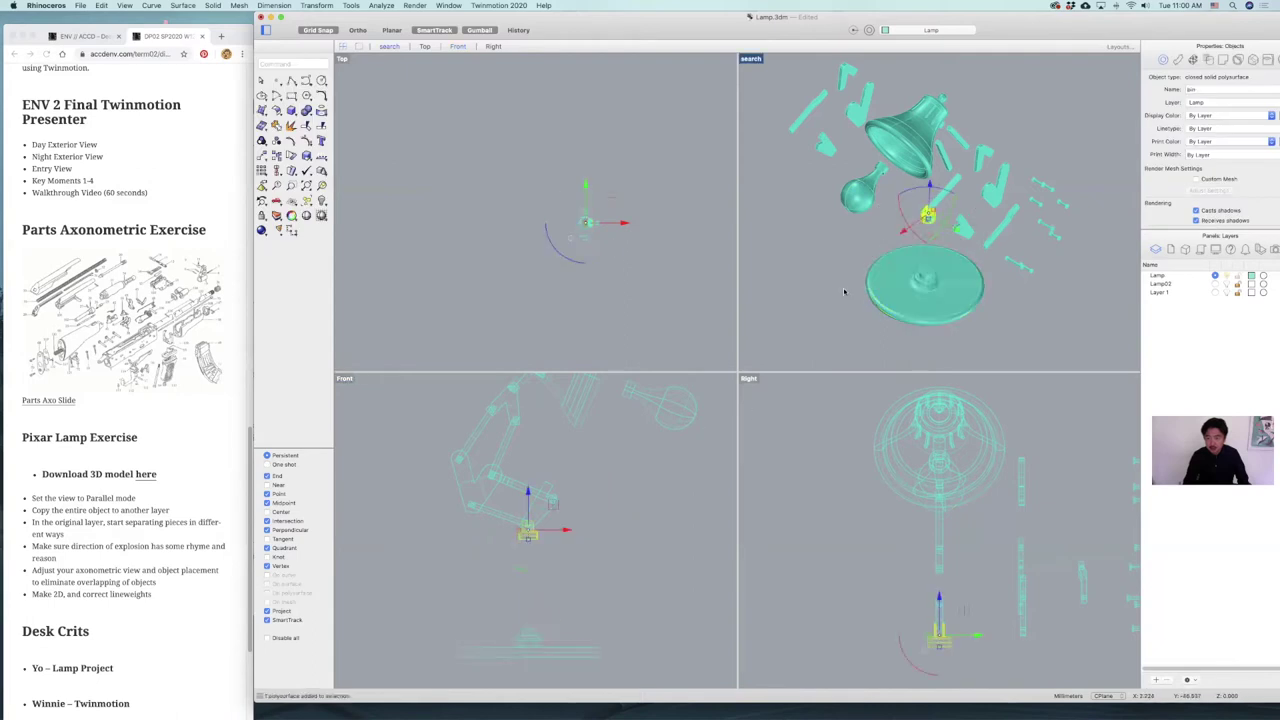
{"action": "left_click_drag", "start_coordinate": [612, 525], "coordinate": [612, 575]}
{"action": "left_click_drag", "start_coordinate": [528, 541], "coordinate": [528, 531]}
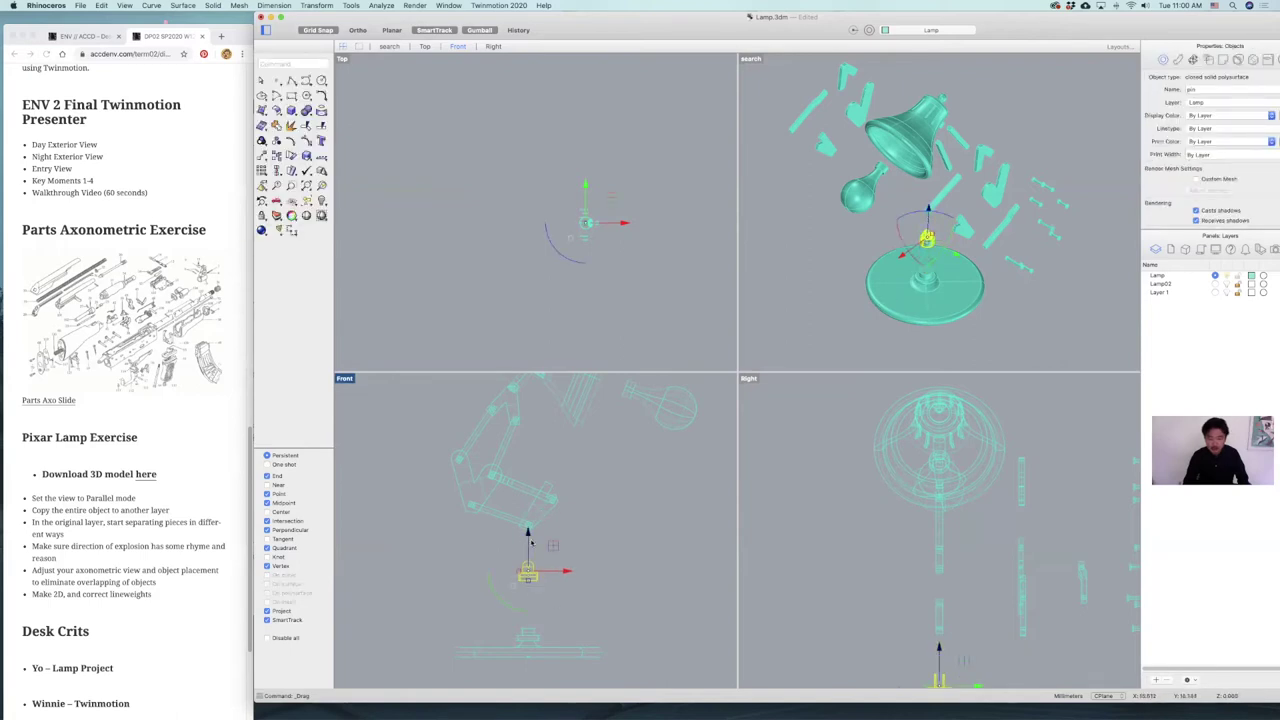
{"action": "left_click_drag", "start_coordinate": [528, 538], "coordinate": [528, 532]}
{"action": "left_click", "coordinate": [530, 640]}
{"action": "left_click_drag", "start_coordinate": [528, 606], "coordinate": [528, 611]}
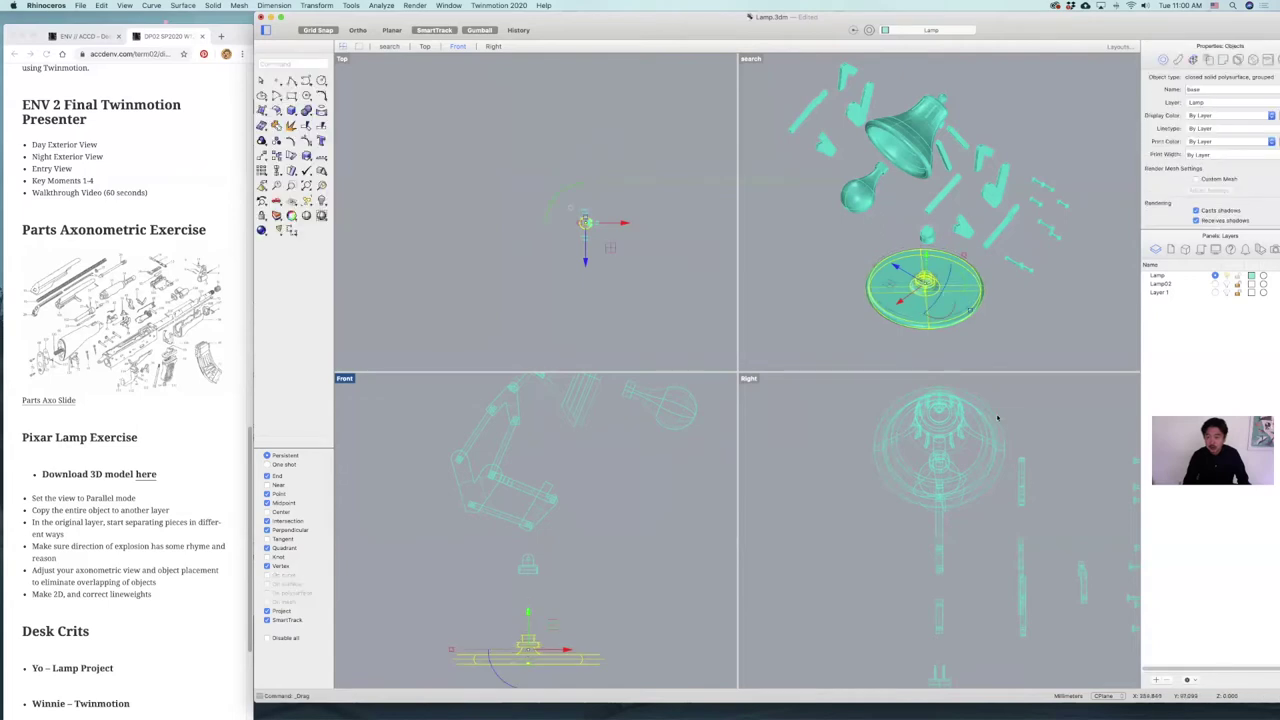
Step: Maximize the axonometric view, tilt it to a lower viewing angle and raise the base closer to the pin
{"action": "double_click", "coordinate": [759, 61]}
{"action": "scroll", "coordinate": [878, 190], "scroll_direction": "down", "scroll_amount": 3}
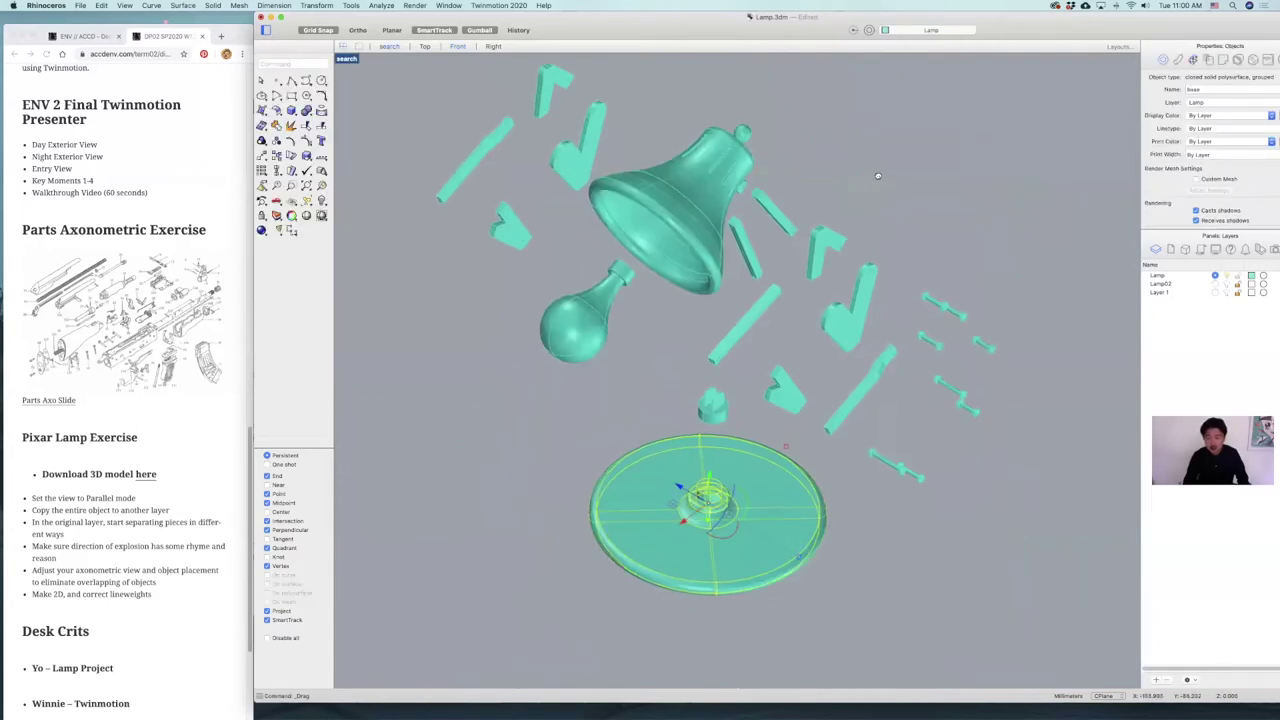
{"action": "right_click_drag", "start_coordinate": [880, 182], "coordinate": [881, 182]}
{"action": "scroll", "coordinate": [880, 181], "scroll_direction": "down", "scroll_amount": 3}
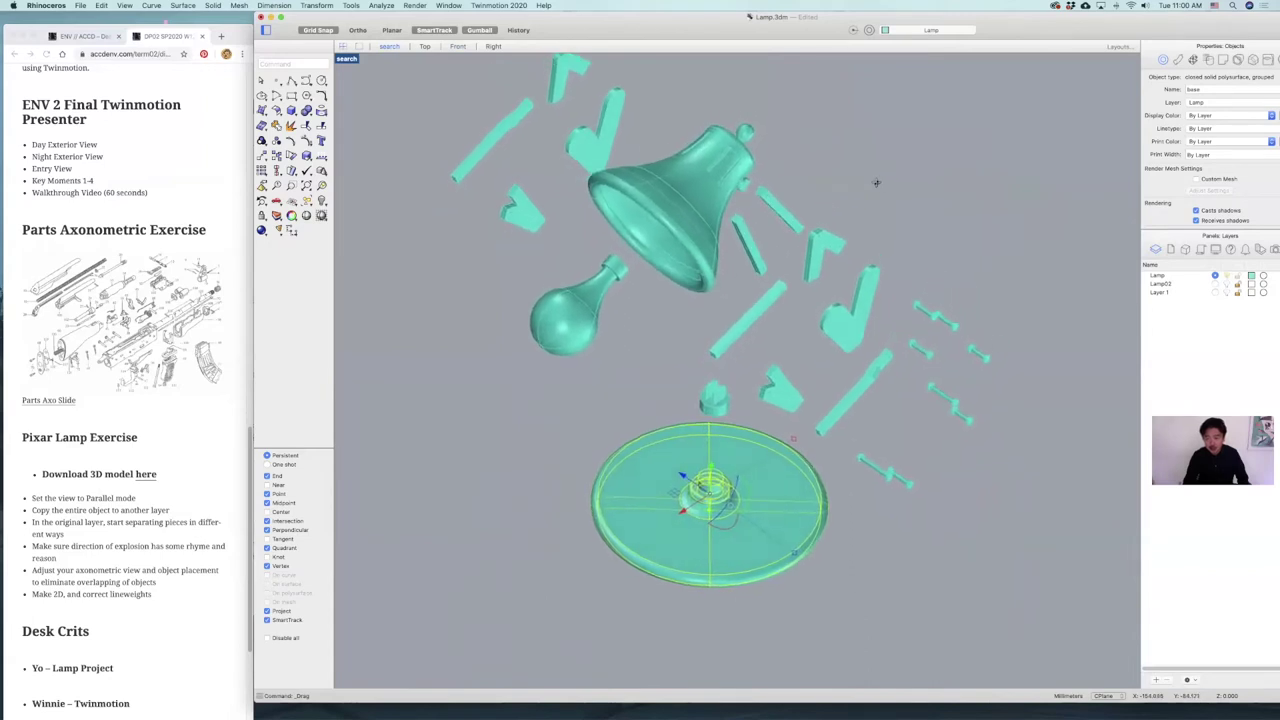
{"action": "right_click_drag", "start_coordinate": [974, 280], "coordinate": [975, 278]}
{"action": "scroll", "coordinate": [974, 278], "scroll_direction": "down", "scroll_amount": 5}
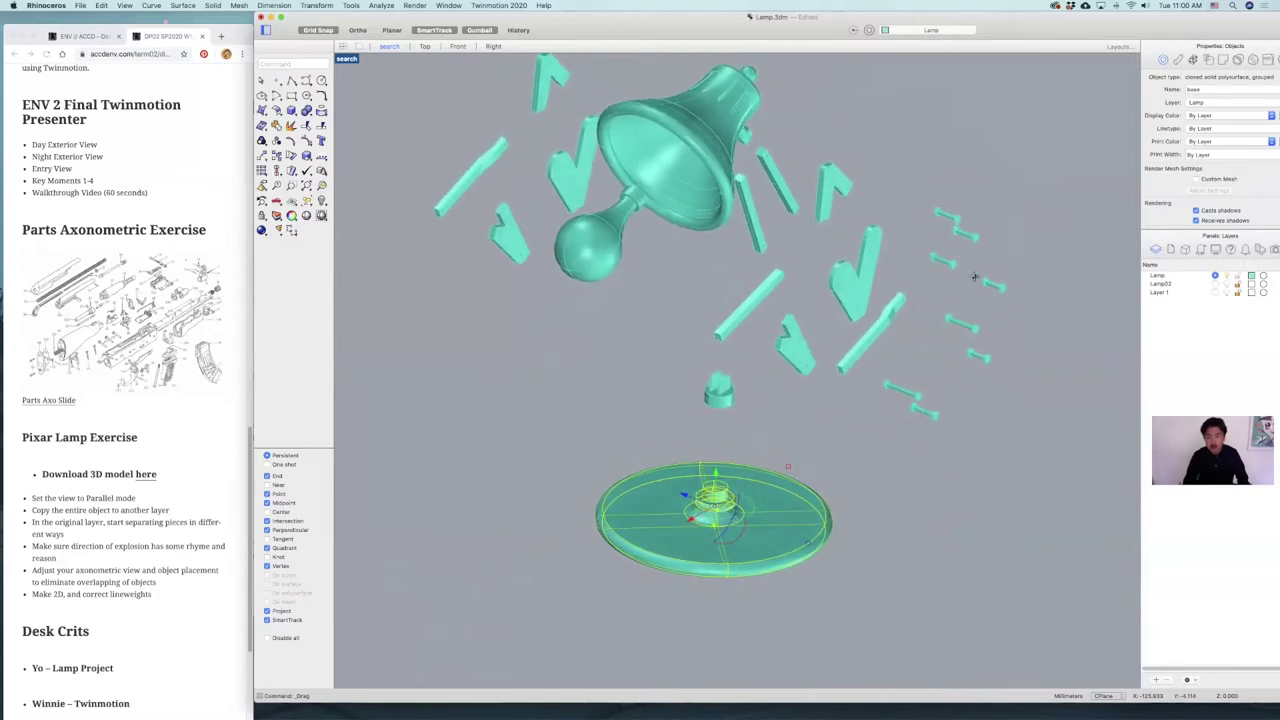
{"action": "scroll", "coordinate": [973, 274], "scroll_direction": "down", "scroll_amount": 3}
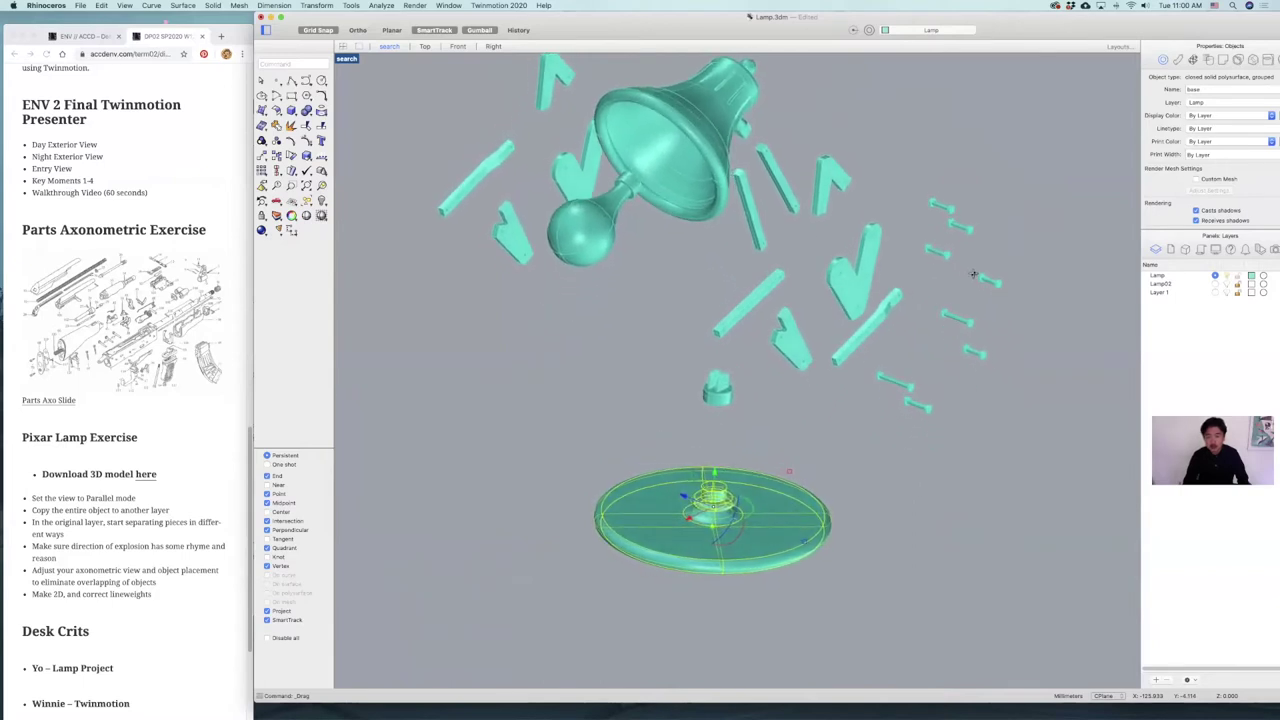
{"action": "scroll", "coordinate": [867, 256], "scroll_direction": "up", "scroll_amount": 2}
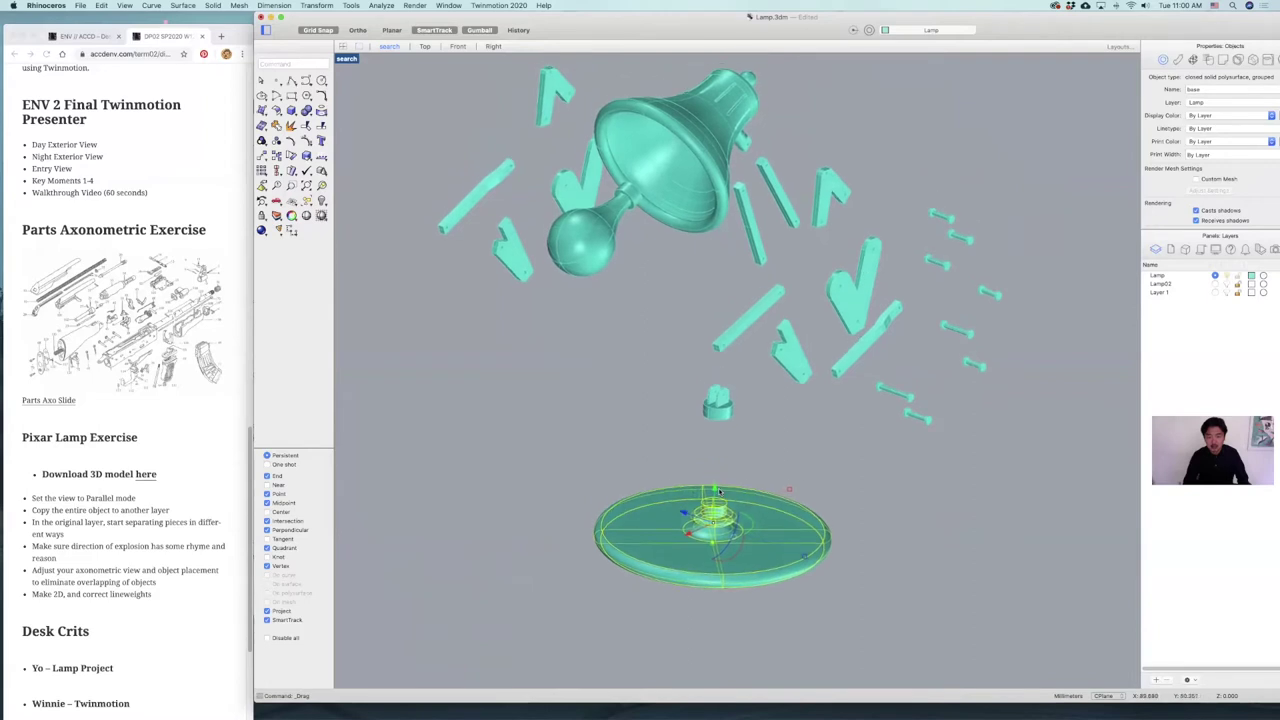
{"action": "left_click_drag", "start_coordinate": [718, 492], "coordinate": [718, 445]}
Step: Move the three far-side joint plates further outward so they clear the light bulb
{"action": "left_click", "coordinate": [515, 250]}
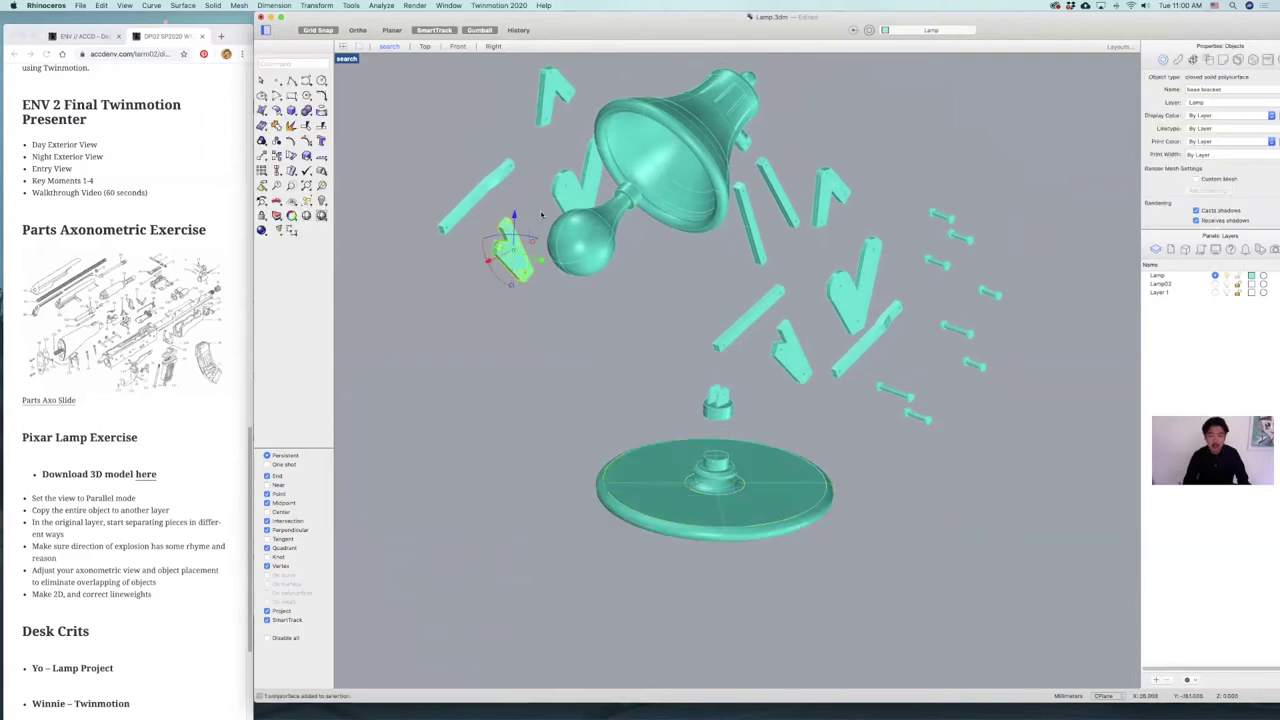
{"action": "left_click", "coordinate": [574, 197], "text": "shift"}
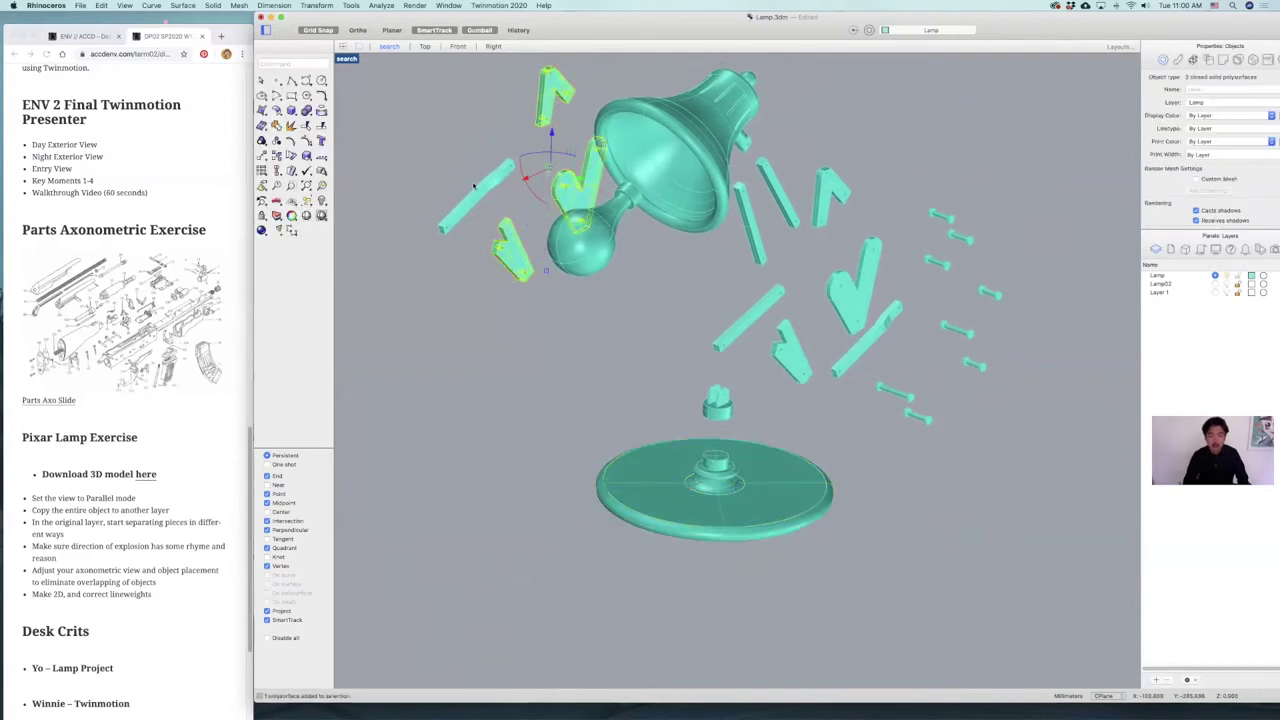
{"action": "left_click_drag", "start_coordinate": [549, 174], "coordinate": [510, 156]}
{"action": "right_click_drag", "start_coordinate": [660, 222], "coordinate": [687, 266], "text": "shift"}
Step: Shift the rivets slightly inward, then adjust the rivets and near-side joint plates together along the same direction
{"action": "left_click", "coordinate": [1032, 237]}
{"action": "left_click_drag", "start_coordinate": [1078, 242], "coordinate": [960, 462]}
{"action": "left_click_drag", "start_coordinate": [1004, 370], "coordinate": [991, 366]}
{"action": "left_click", "coordinate": [882, 348], "text": "shift"}
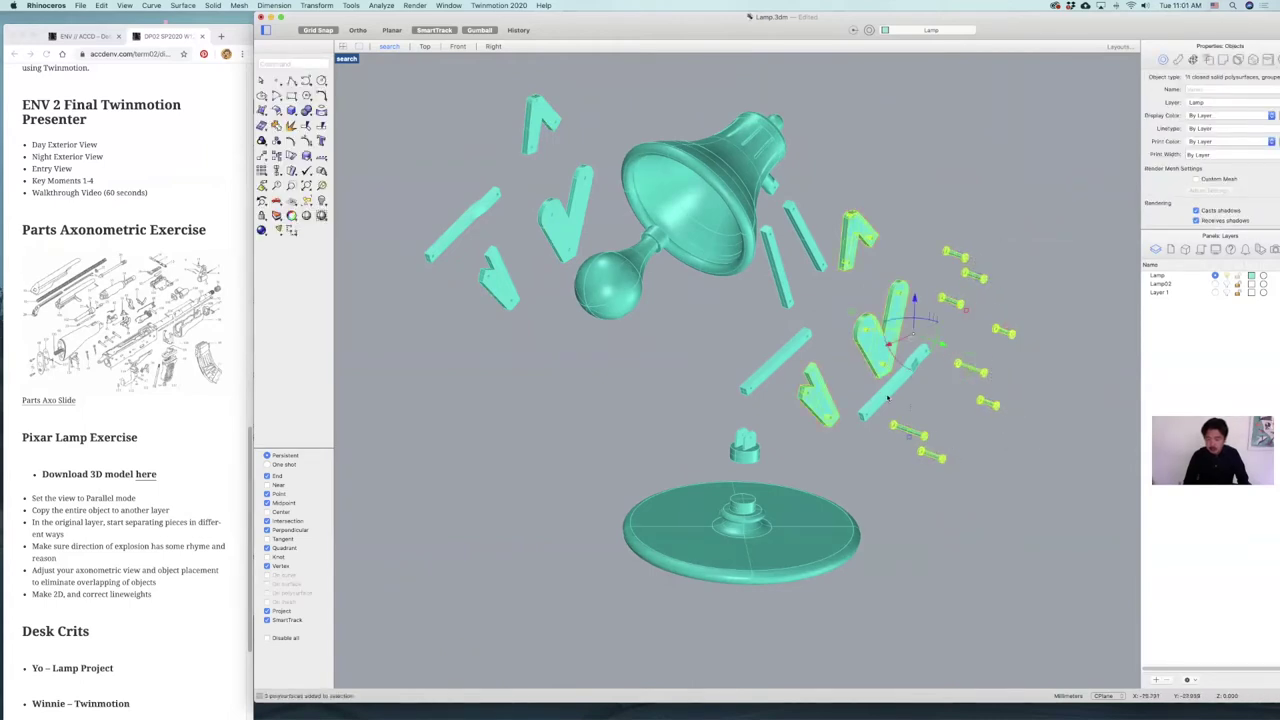
{"action": "left_click_drag", "start_coordinate": [941, 345], "coordinate": [934, 362]}
Step: Raise the pin and the base slightly towards the lower arm
{"action": "left_click", "coordinate": [739, 457]}
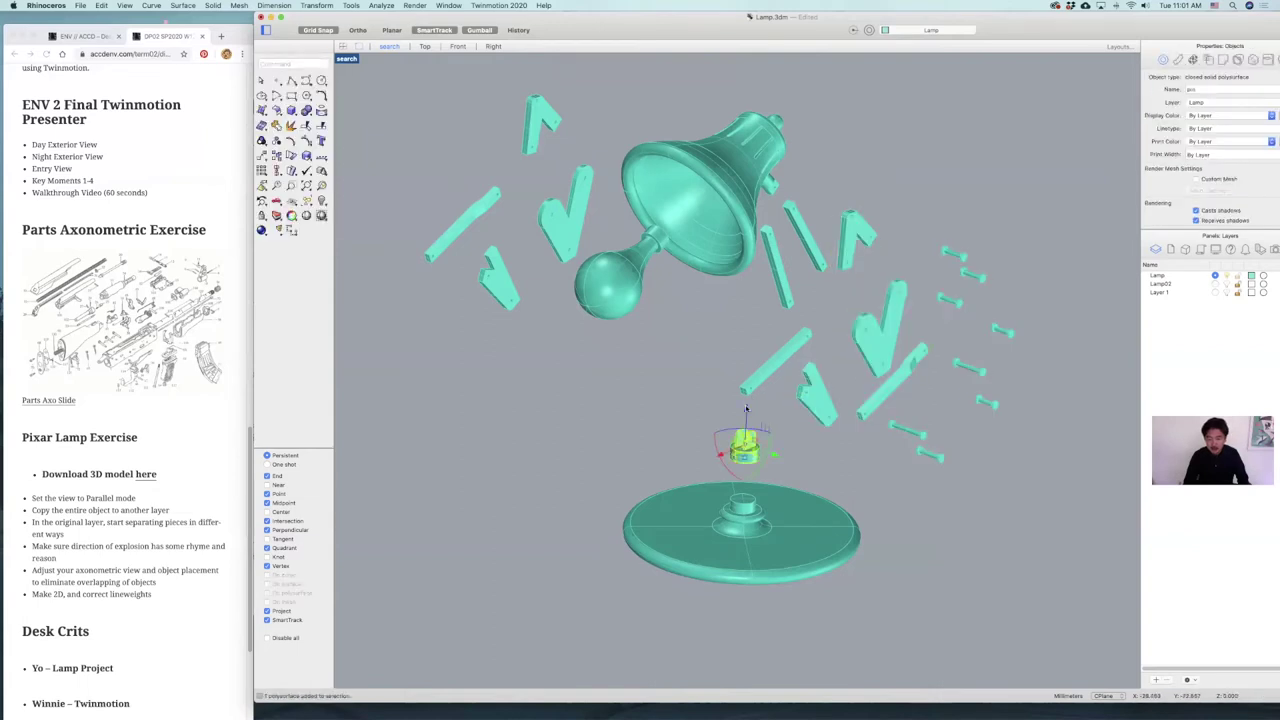
{"action": "left_click_drag", "start_coordinate": [758, 509], "coordinate": [758, 492]}
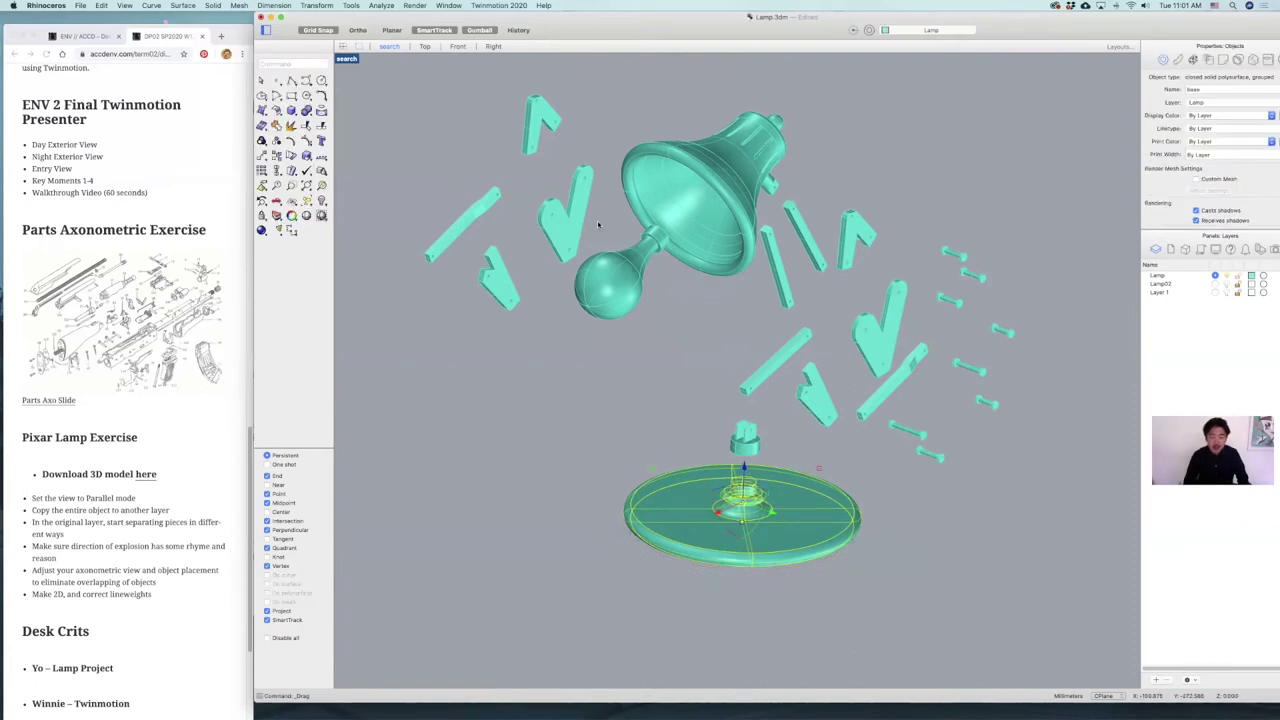
Step: Move the light bulb further out of the lampshade in the front view, and maximize the axonometric view again
{"action": "left_click", "coordinate": [610, 284]}
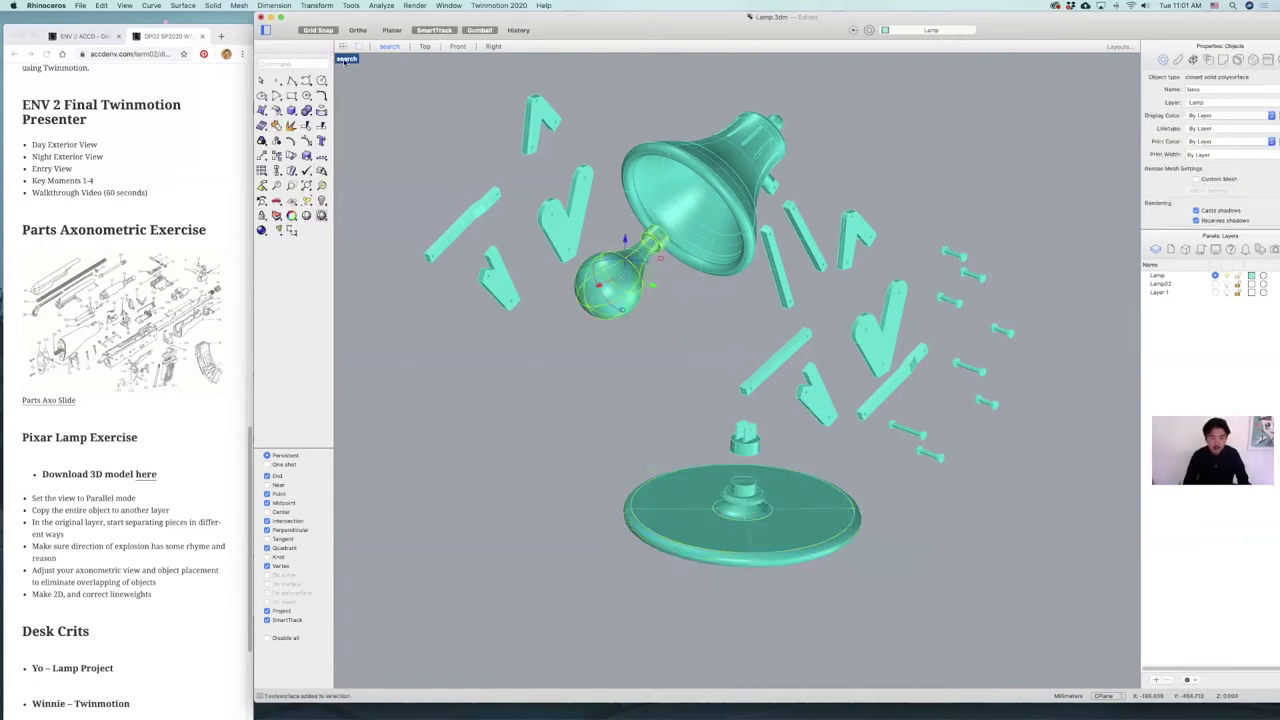
{"action": "double_click", "coordinate": [345, 60]}
{"action": "left_click_drag", "start_coordinate": [655, 455], "coordinate": [665, 458]}
{"action": "double_click", "coordinate": [750, 58]}
{"action": "left_click", "coordinate": [861, 176]}
{"action": "right_click_drag", "start_coordinate": [866, 170], "coordinate": [871, 190], "text": "shift"}
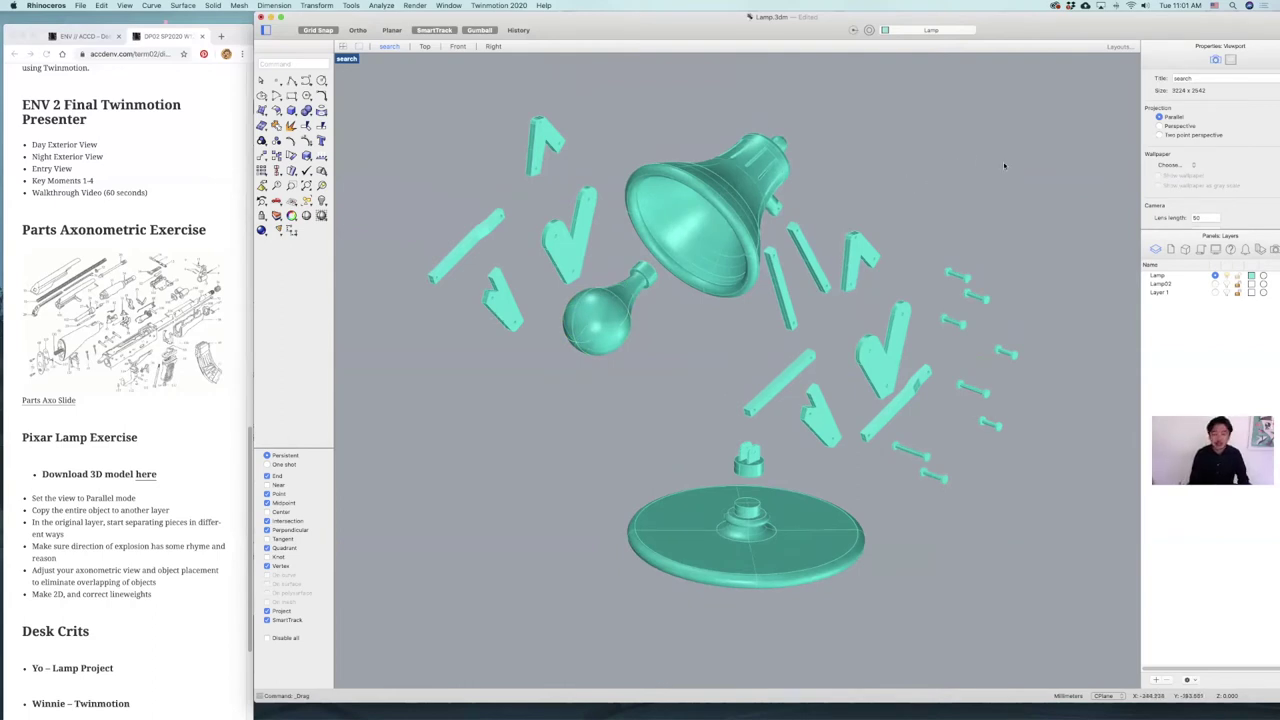
Step: Open the list of saved views with NamedView and restore the view named search
{"action": "type", "text": "named"}
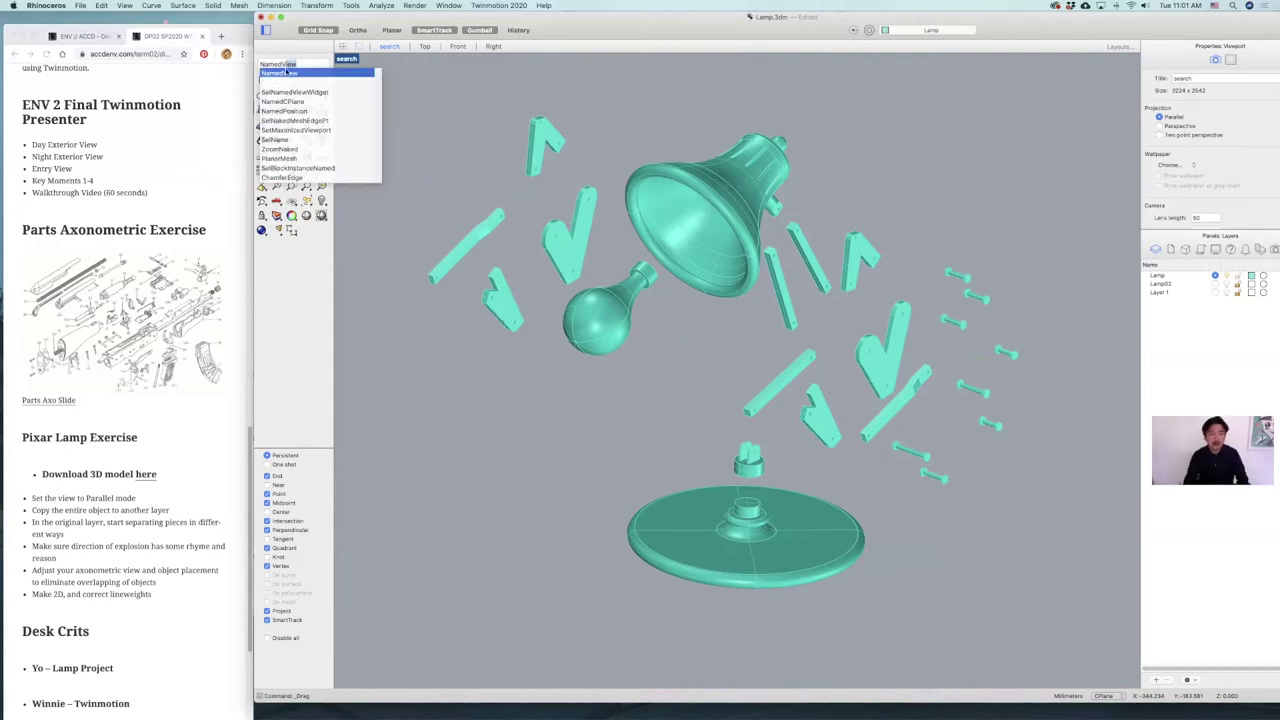
{"action": "key", "text": "super"}
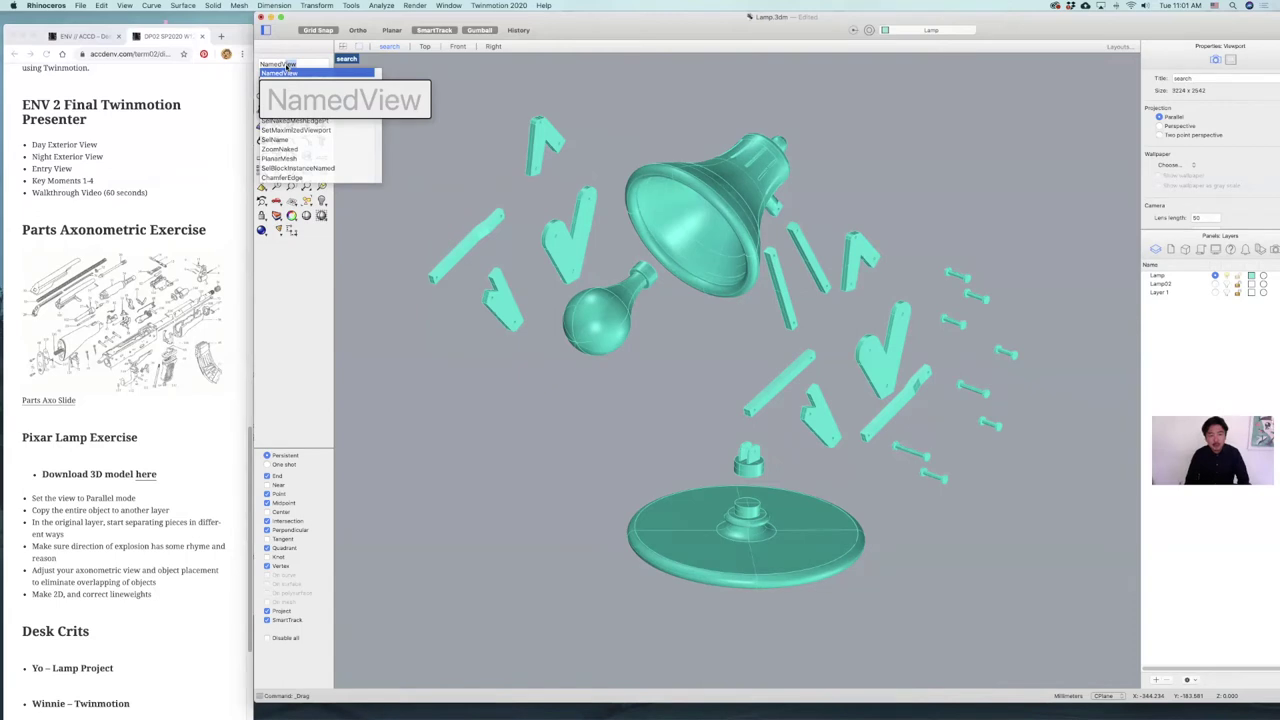
{"action": "key", "text": "Return"}
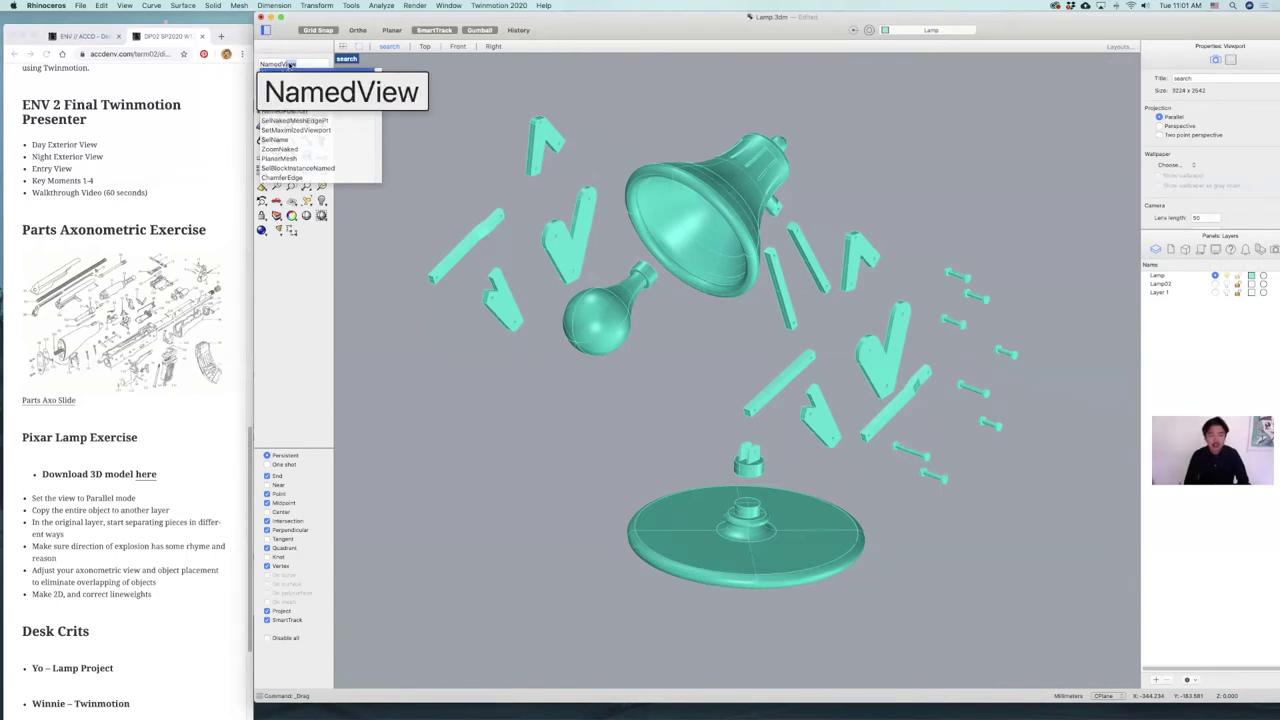
{"action": "key", "text": "Return"}
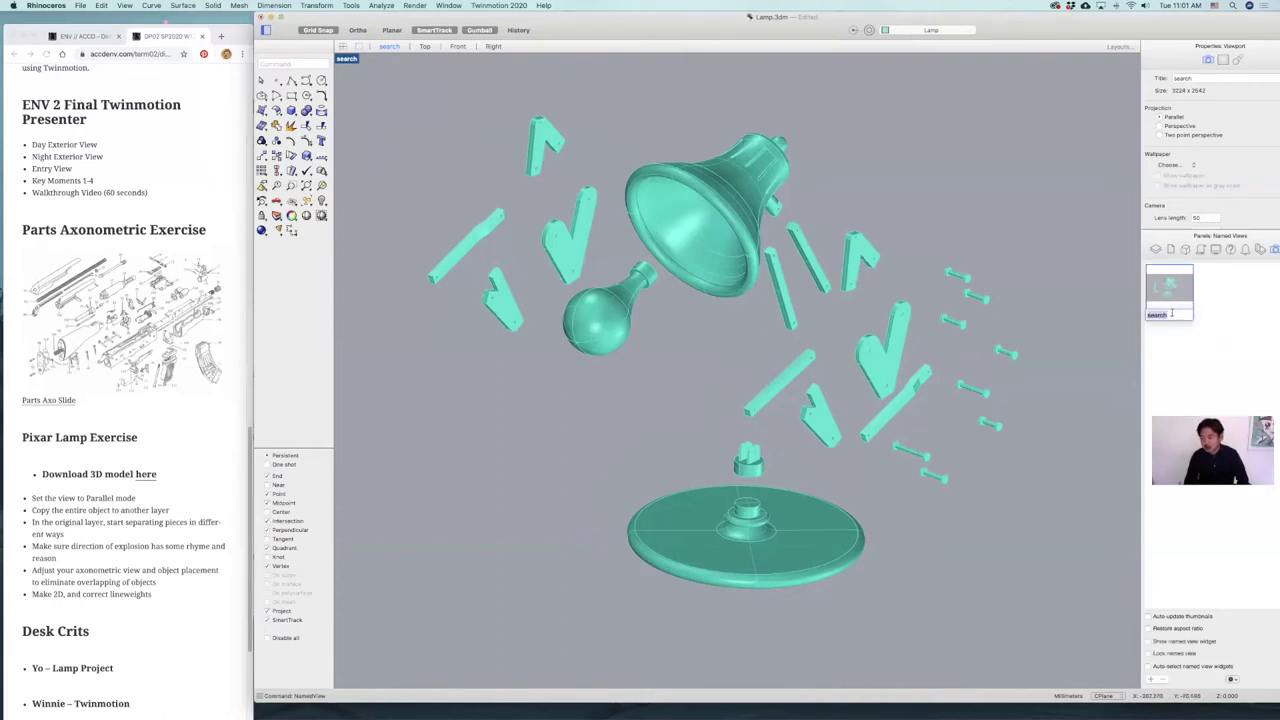
{"action": "double_click", "coordinate": [1170, 315]}
{"action": "key", "text": "Return"}
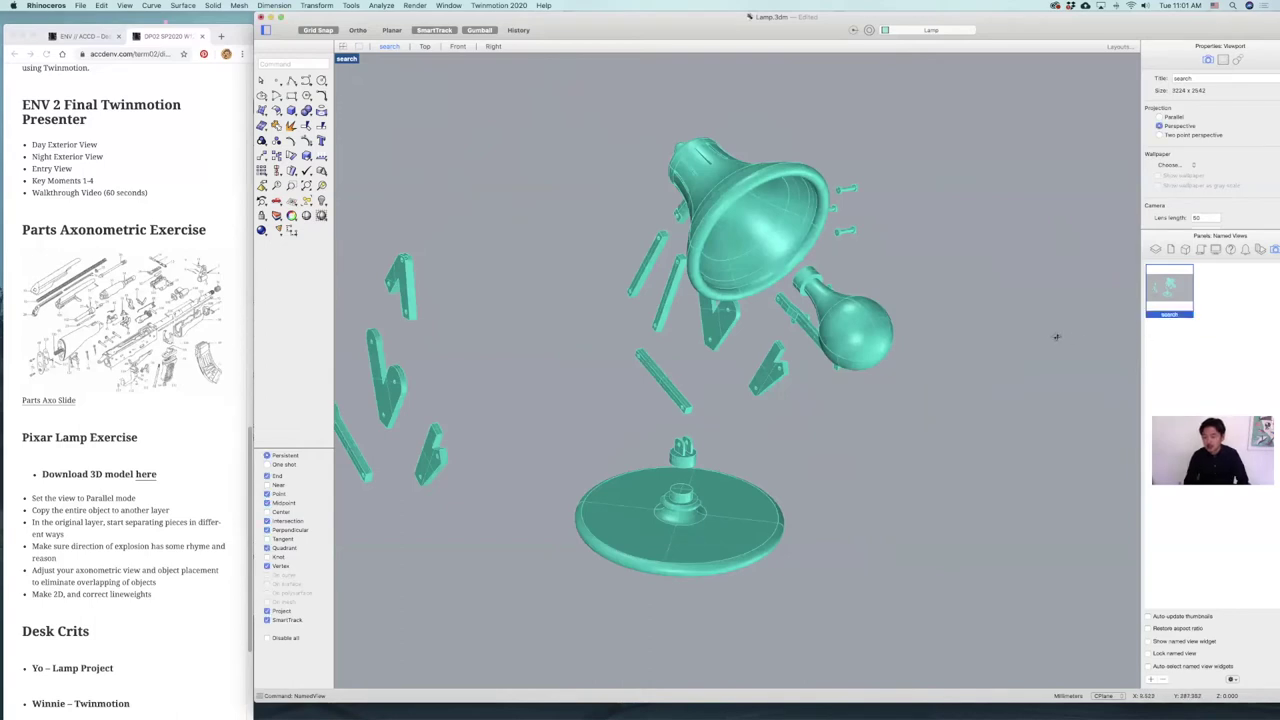
Step: Select the lamp parts and zoom to the selection with zs, examining the exploded arrangement from another angle
{"action": "right_click_drag", "start_coordinate": [1056, 337], "coordinate": [1039, 342]}
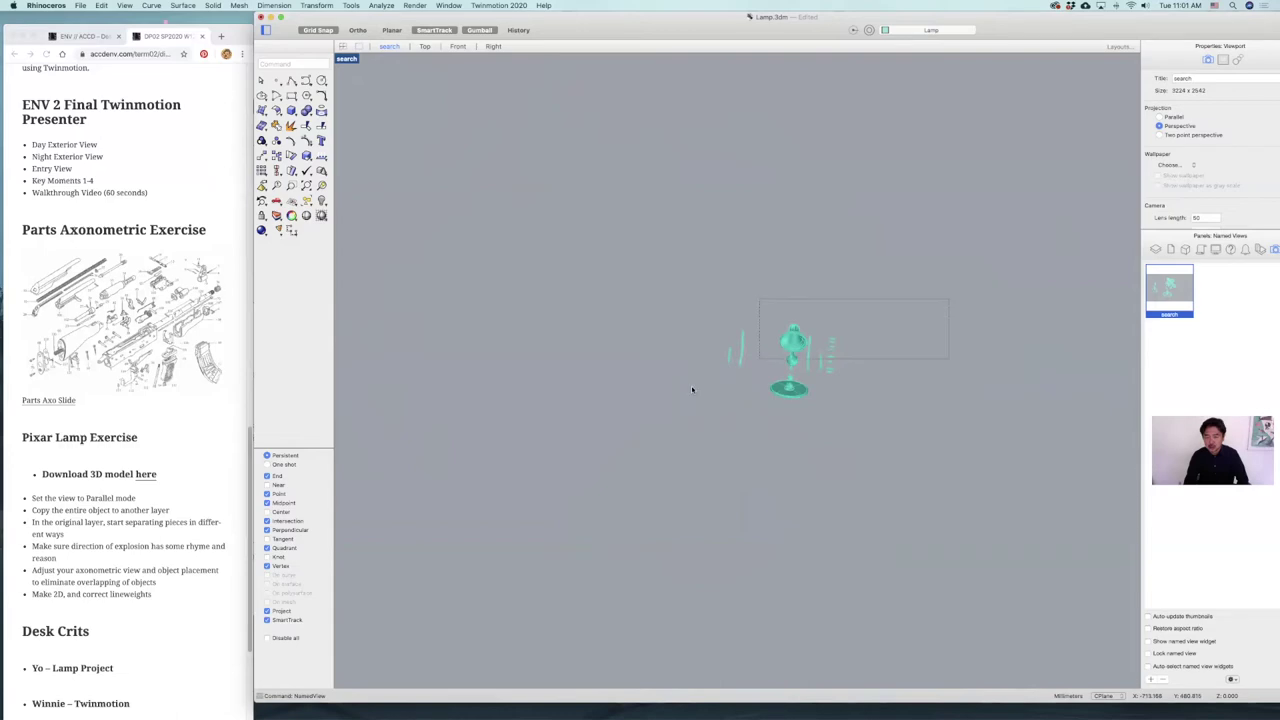
{"action": "left_click_drag", "start_coordinate": [949, 433], "coordinate": [636, 299]}
{"action": "type", "text": "zs"}
{"action": "key", "text": "Return"}
{"action": "right_click_drag", "start_coordinate": [917, 372], "coordinate": [918, 377]}
{"action": "scroll", "coordinate": [917, 377], "scroll_direction": "down", "scroll_amount": 3}
{"action": "scroll", "coordinate": [917, 377], "scroll_direction": "down", "scroll_amount": 5}
{"action": "scroll", "coordinate": [917, 378], "scroll_direction": "down", "scroll_amount": 5}
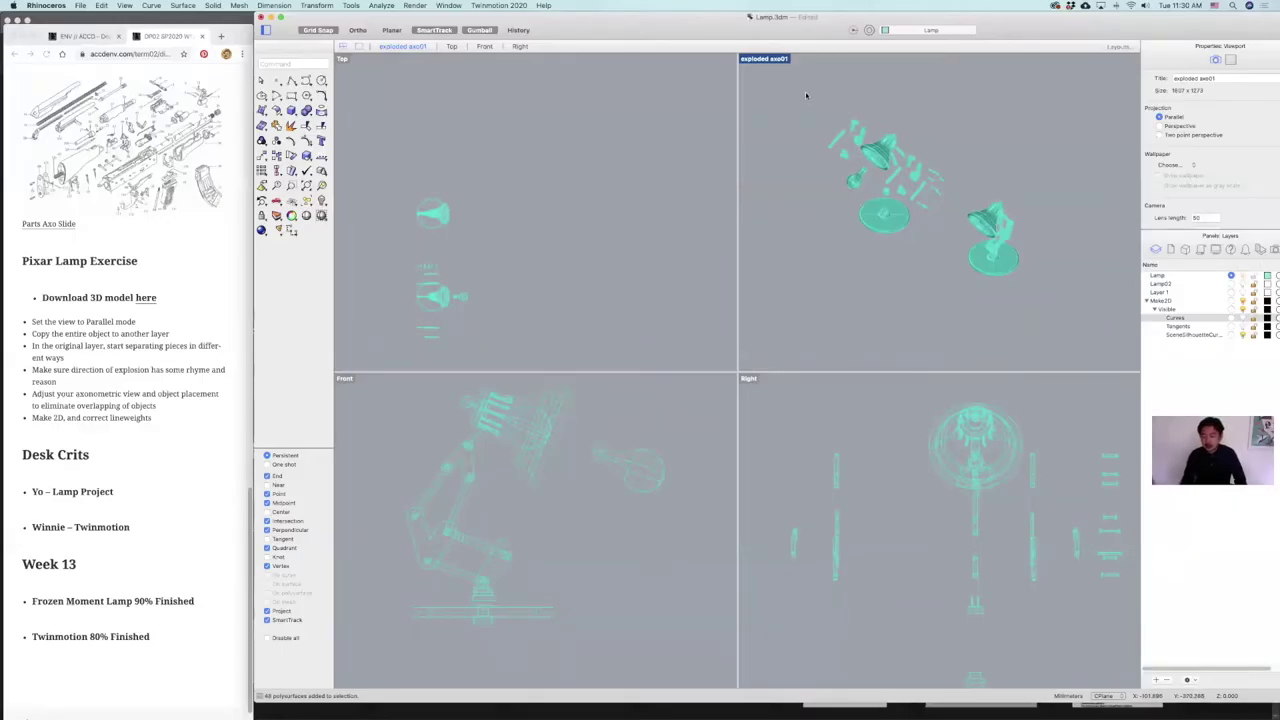
Step: Select all parts of the exploded and assembled lamps and start Make2D from the exploded axo01 view
{"action": "type", "text": "Make2D"}
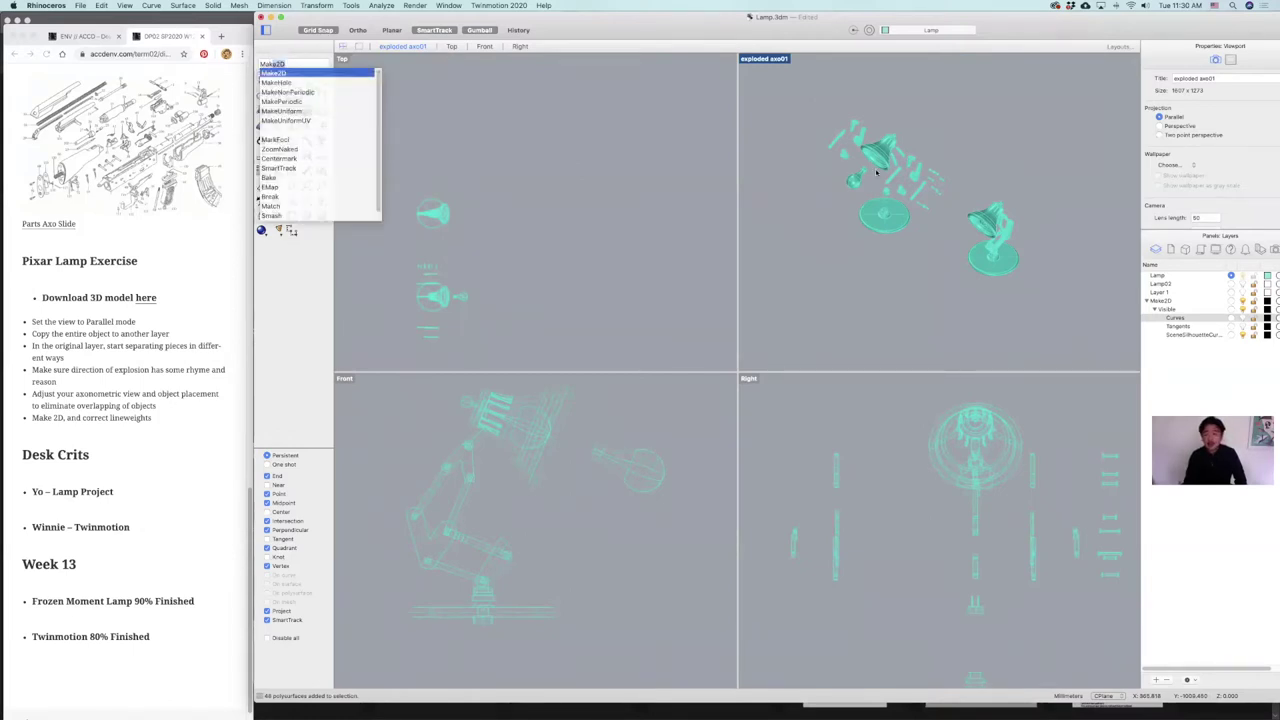
{"action": "key", "text": "Return"}
{"action": "left_click_drag", "start_coordinate": [790, 92], "coordinate": [1043, 300]}
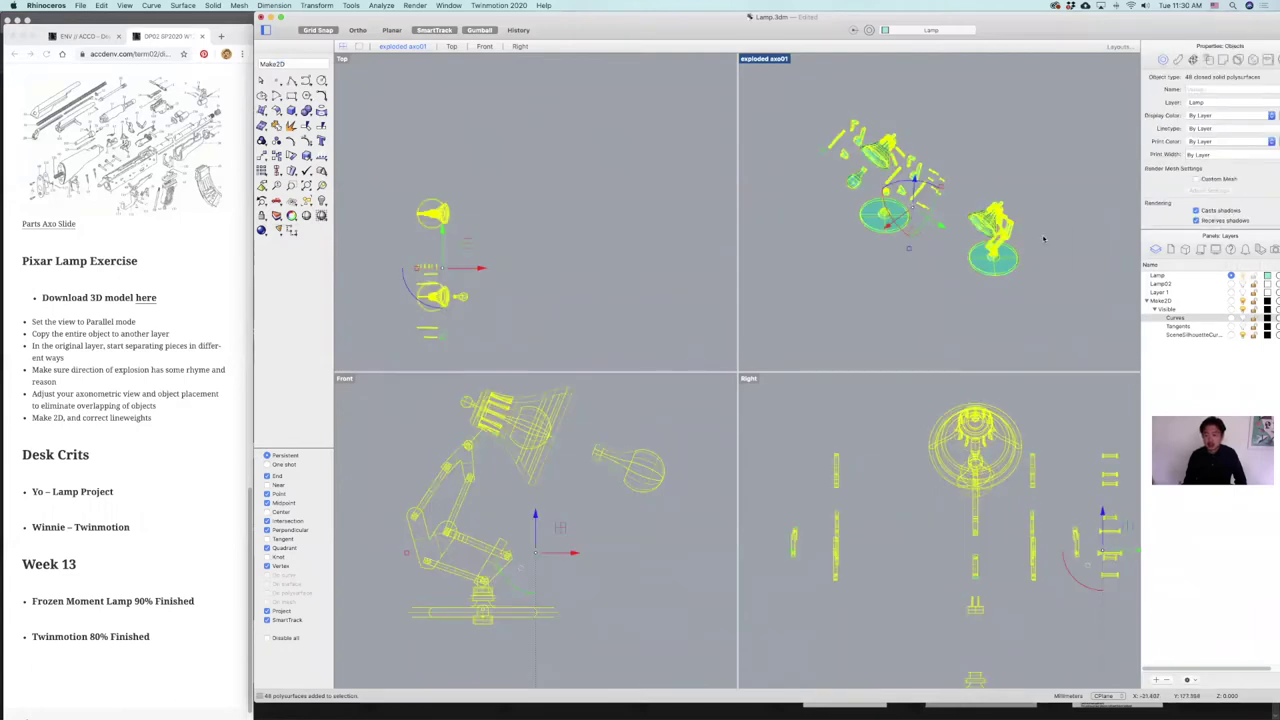
{"action": "key", "text": "Return"}
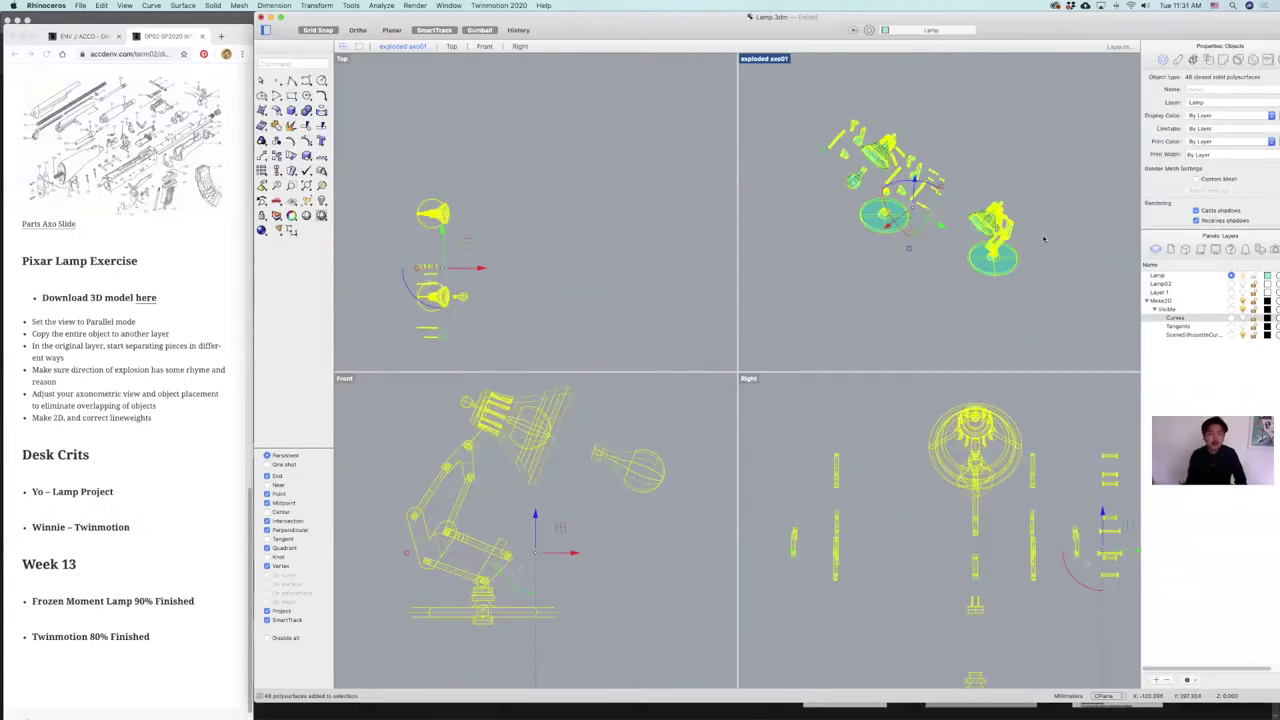
{"action": "type", "text": "E"}
{"action": "key", "text": "Return"}
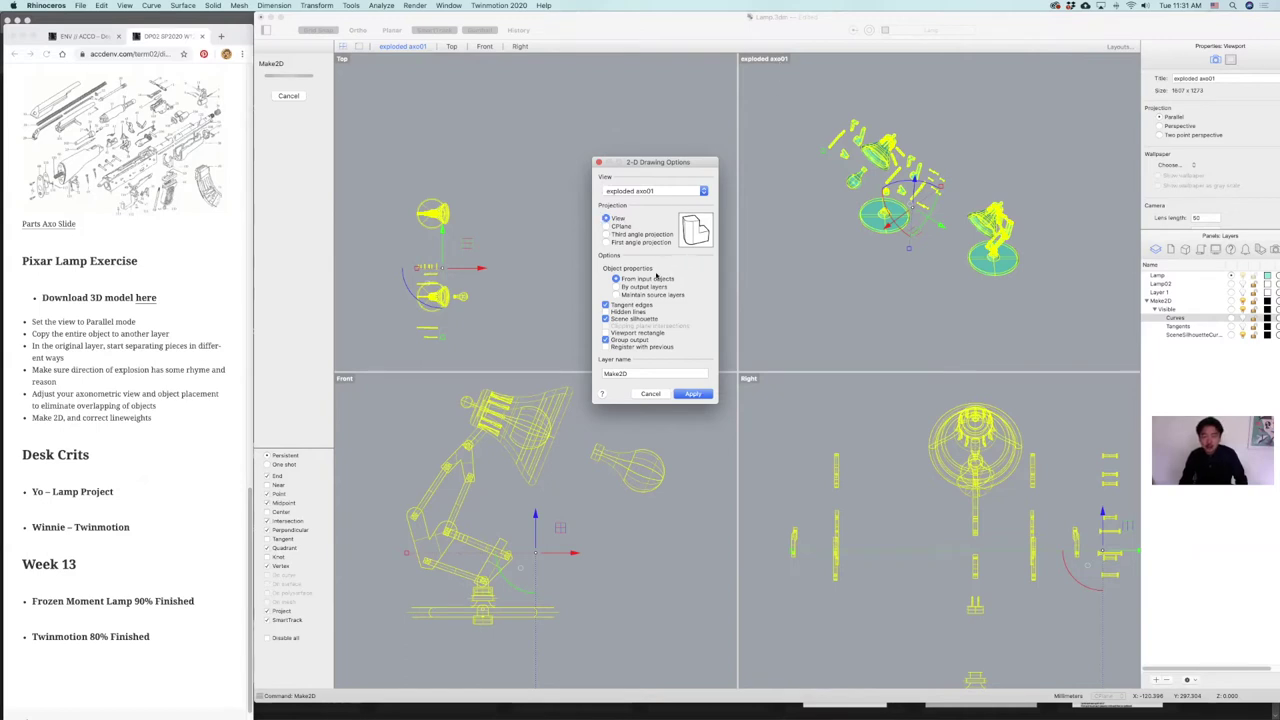
Step: Set Make2D object properties to By output layers, keep tangent edges and scene silhouette, disable grouped output, and generate the drawing
{"action": "left_click", "coordinate": [617, 286]}
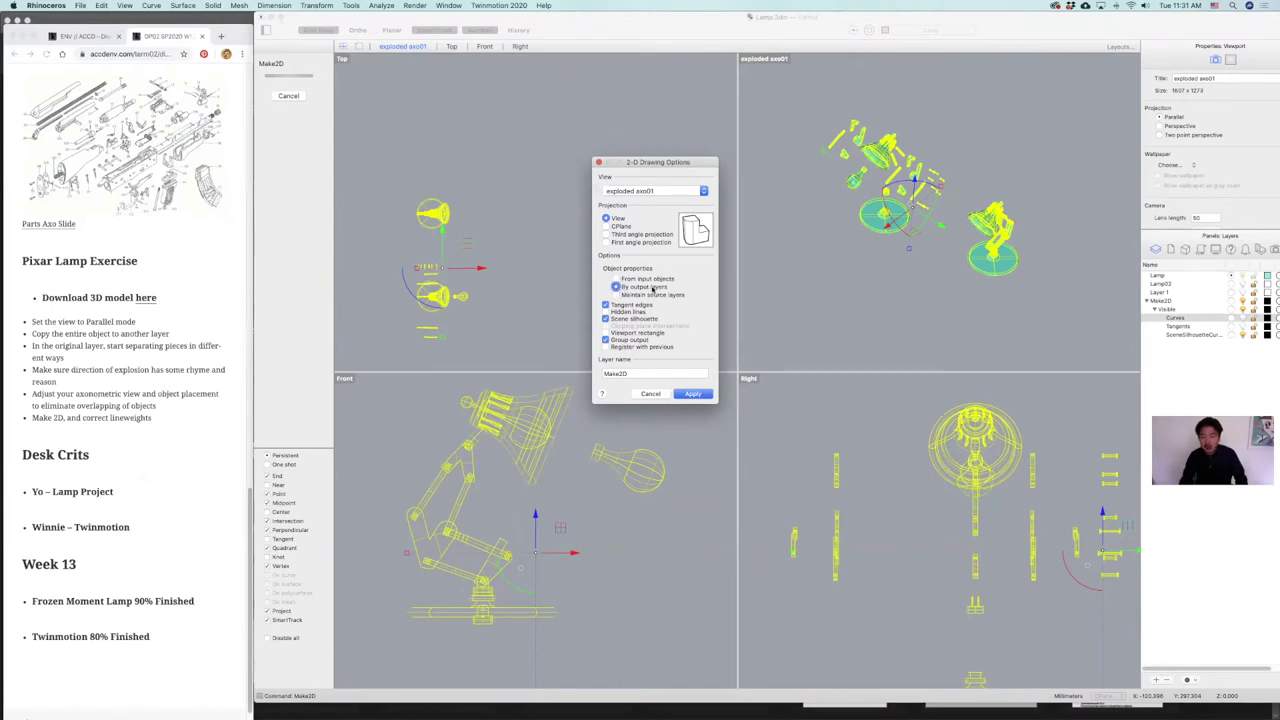
{"action": "left_click", "coordinate": [605, 312]}
{"action": "left_click", "coordinate": [606, 313]}
{"action": "left_click", "coordinate": [607, 320]}
{"action": "left_click", "coordinate": [607, 320]}
{"action": "left_click", "coordinate": [605, 318]}
{"action": "left_click", "coordinate": [605, 318]}
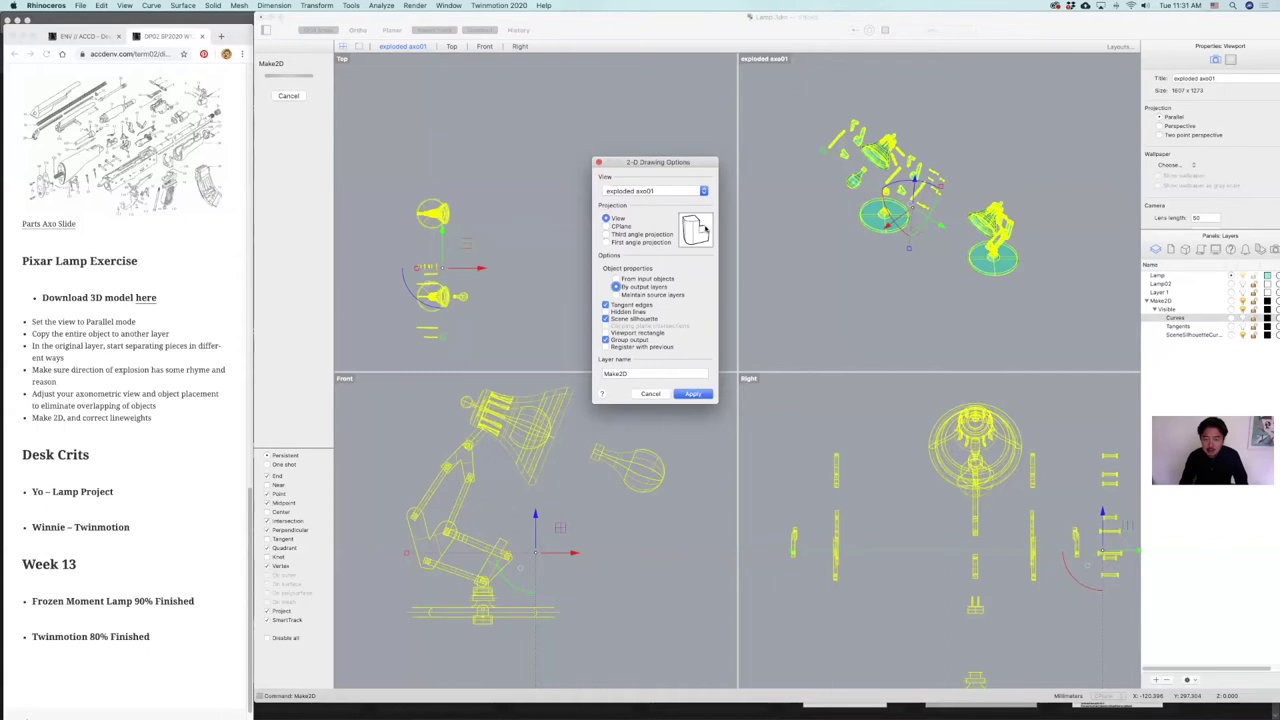
{"action": "left_click", "coordinate": [605, 319]}
{"action": "left_click", "coordinate": [605, 333]}
{"action": "left_click", "coordinate": [606, 333]}
{"action": "left_click", "coordinate": [605, 340]}
{"action": "left_click", "coordinate": [689, 395]}
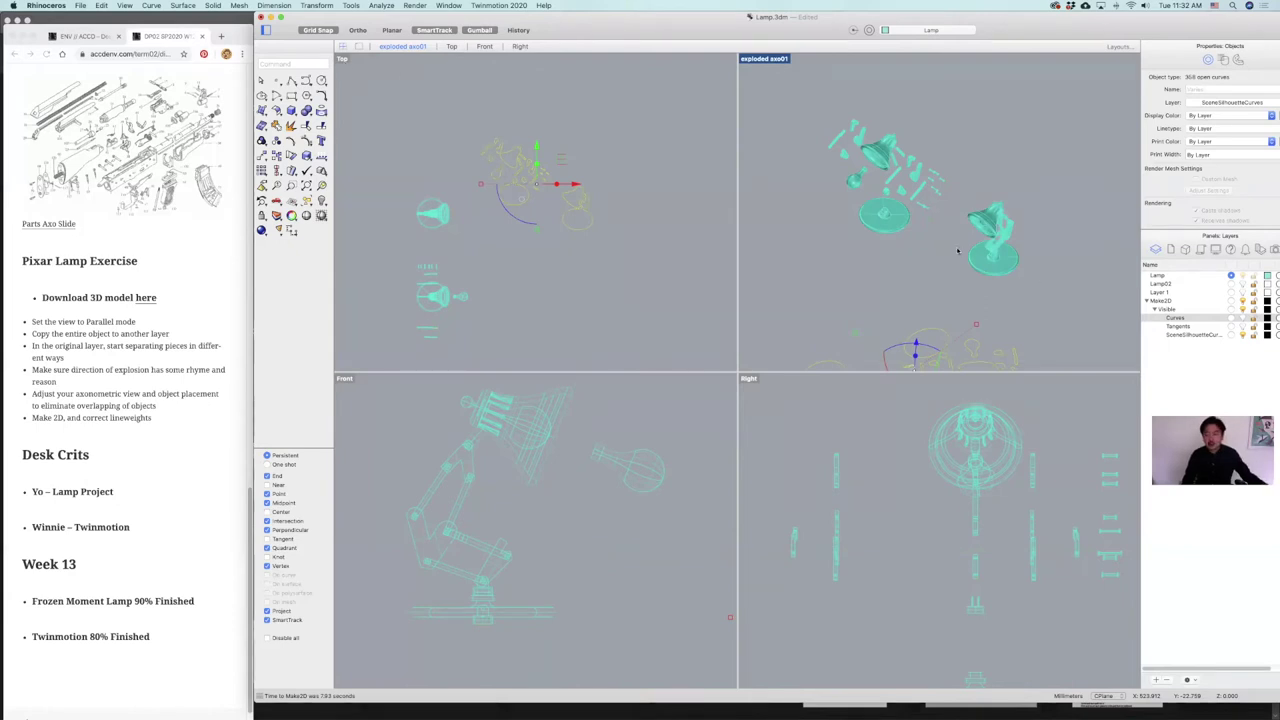
Step: Toggle the visibility of the Curves, Tangents and SceneSilhouetteCurves layers to examine which lines each one holds
{"action": "left_click", "coordinate": [1238, 319]}
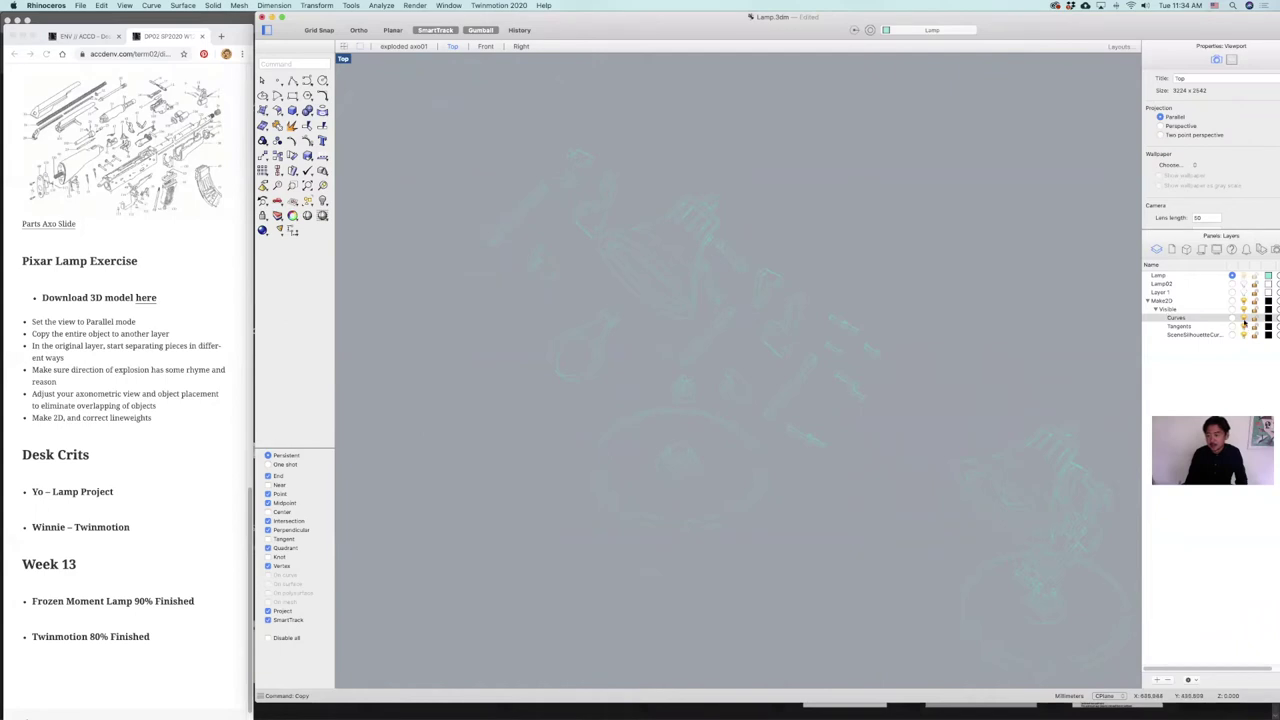
{"action": "left_click", "coordinate": [1190, 322]}
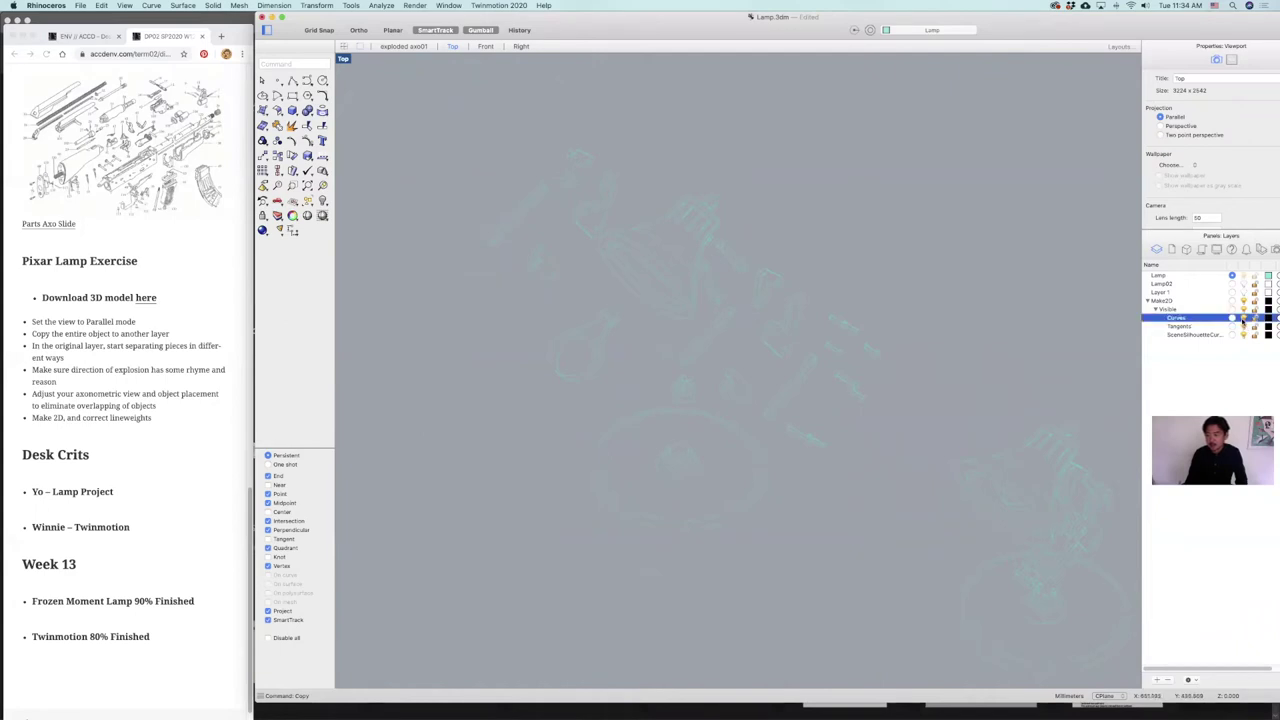
{"action": "left_click", "coordinate": [1243, 320]}
{"action": "left_click", "coordinate": [1244, 328]}
{"action": "scroll", "coordinate": [740, 280], "scroll_direction": "down", "scroll_amount": 4}
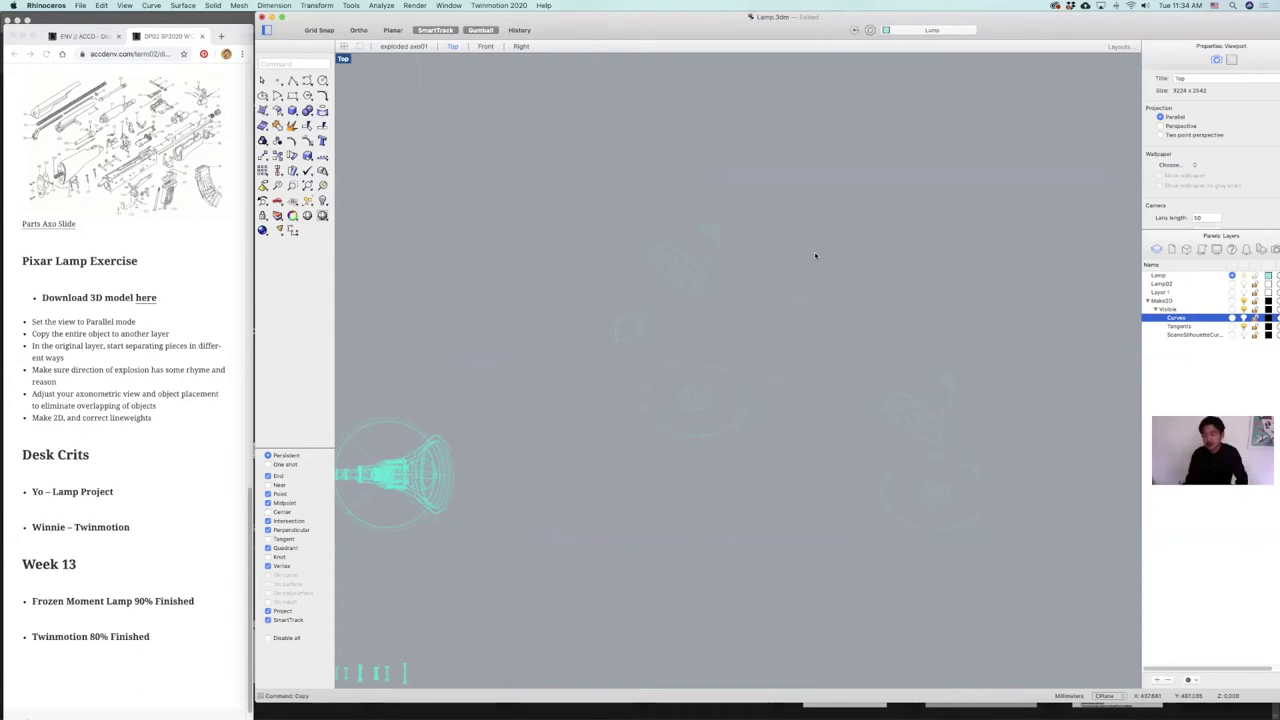
{"action": "left_click", "coordinate": [1244, 335]}
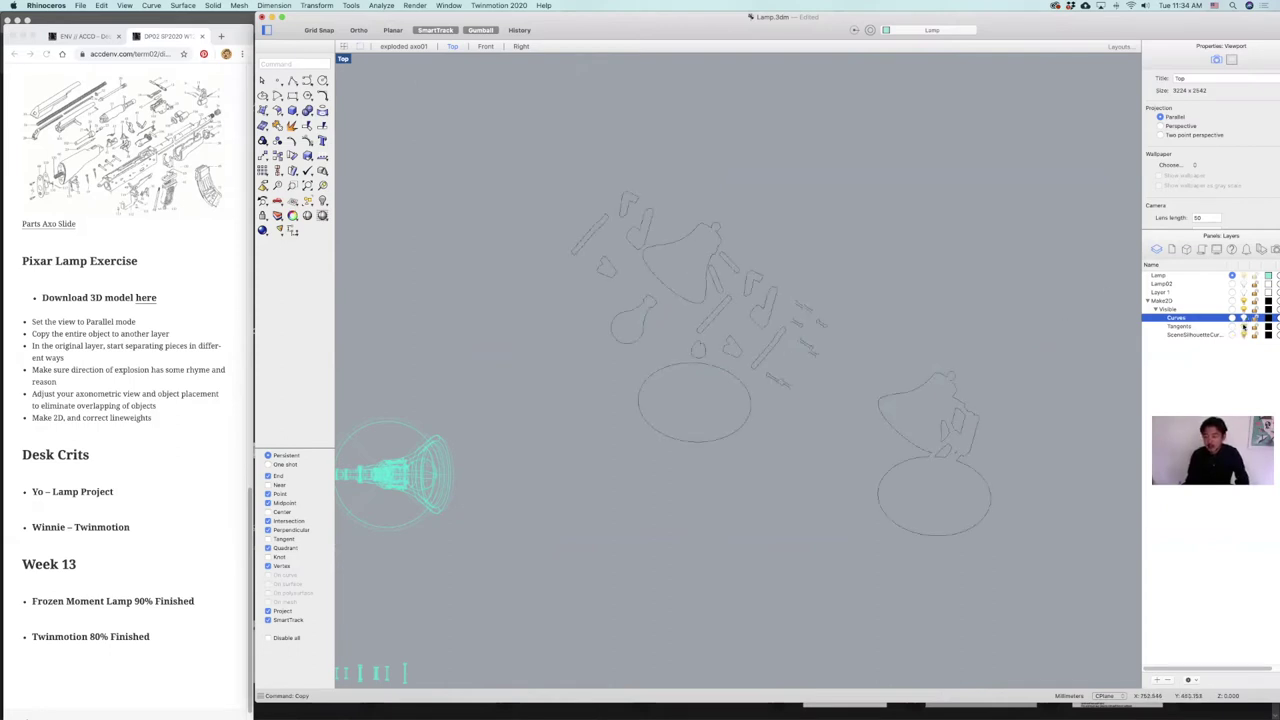
{"action": "left_click", "coordinate": [1243, 318]}
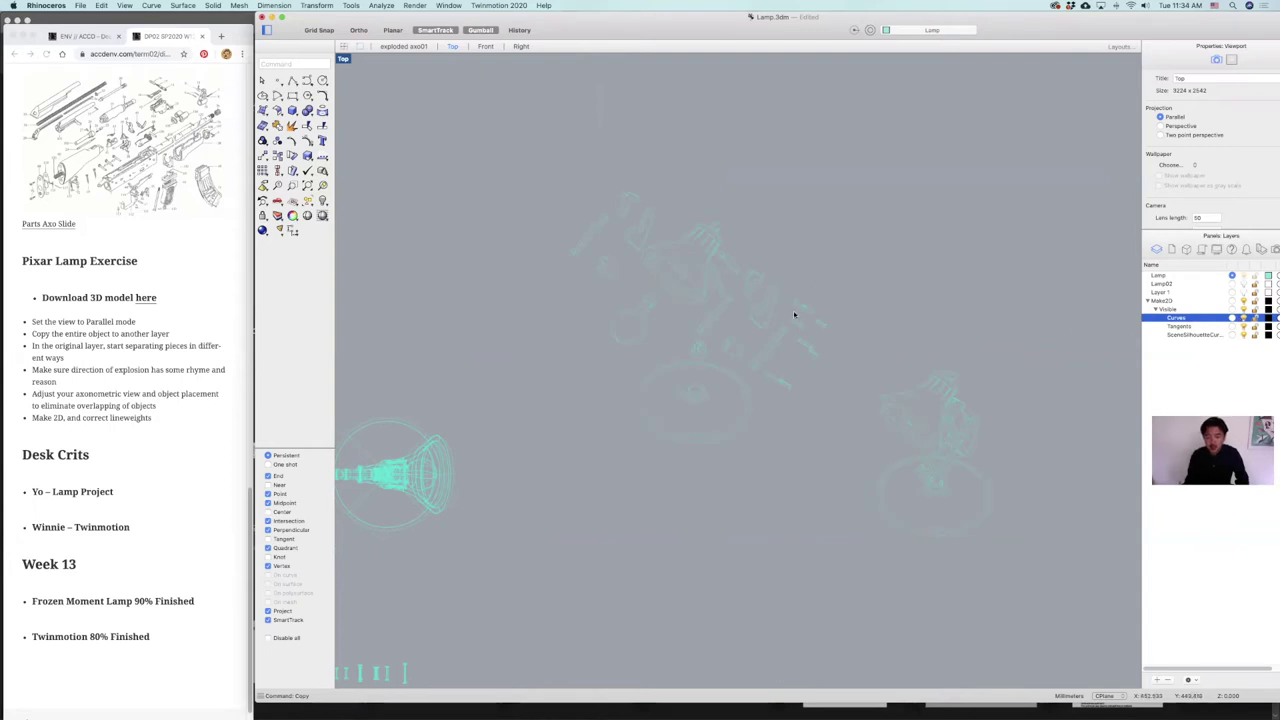
{"action": "scroll", "coordinate": [797, 304], "scroll_direction": "up", "scroll_amount": 4}
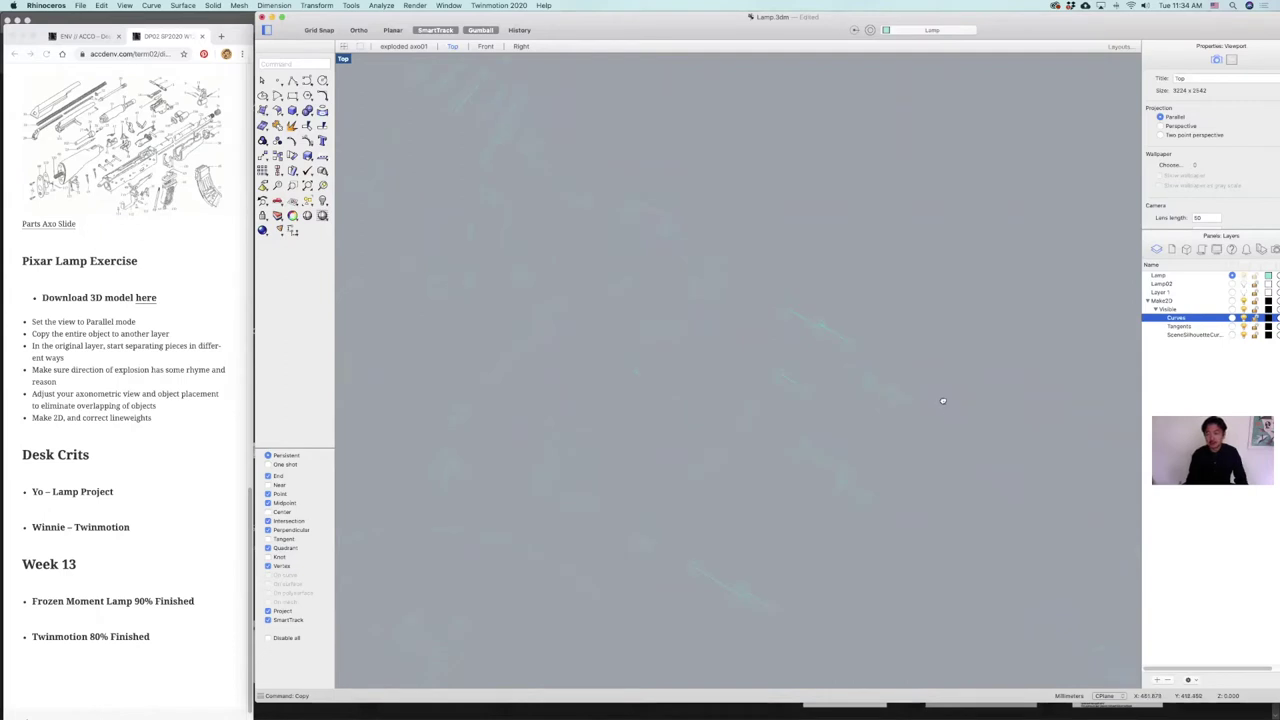
Step: Select all the Make2D curves of both lamps and set their display color to By Layer
{"action": "left_click", "coordinate": [1268, 276]}
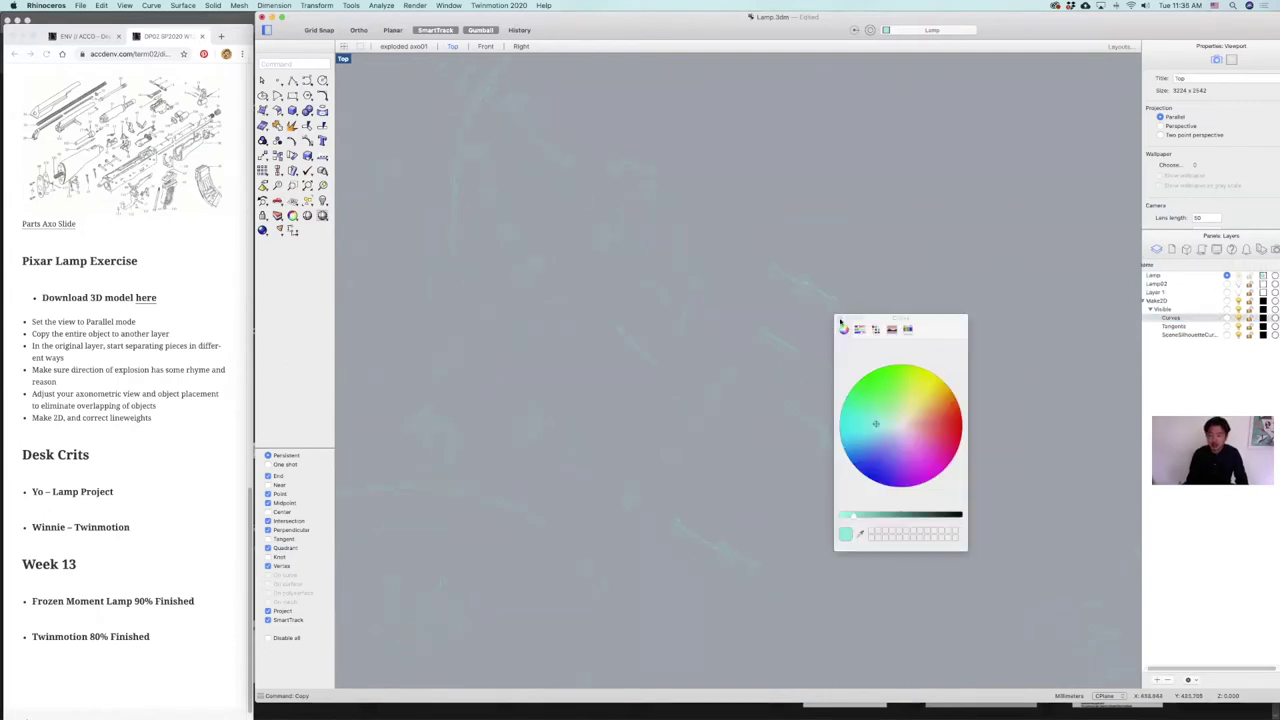
{"action": "left_click", "coordinate": [842, 319]}
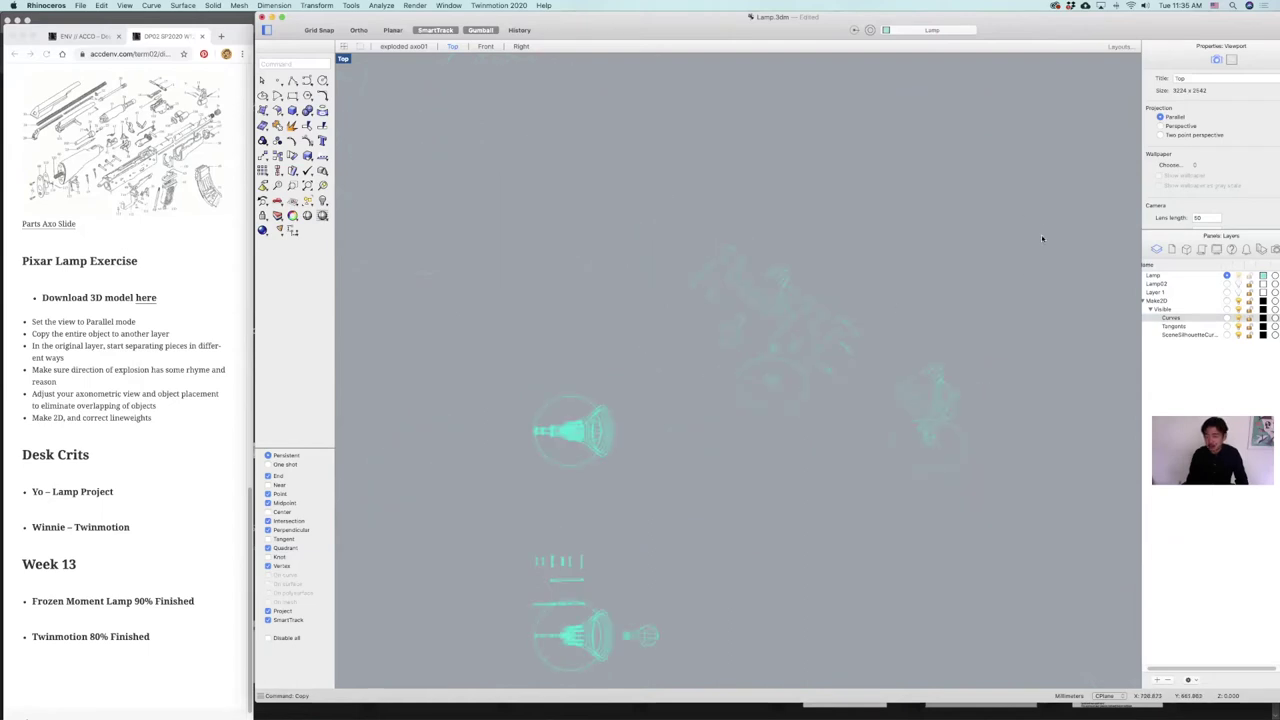
{"action": "scroll", "coordinate": [920, 220], "scroll_direction": "right", "scroll_amount": 3}
{"action": "scroll", "coordinate": [920, 220], "scroll_direction": "down", "scroll_amount": 1}
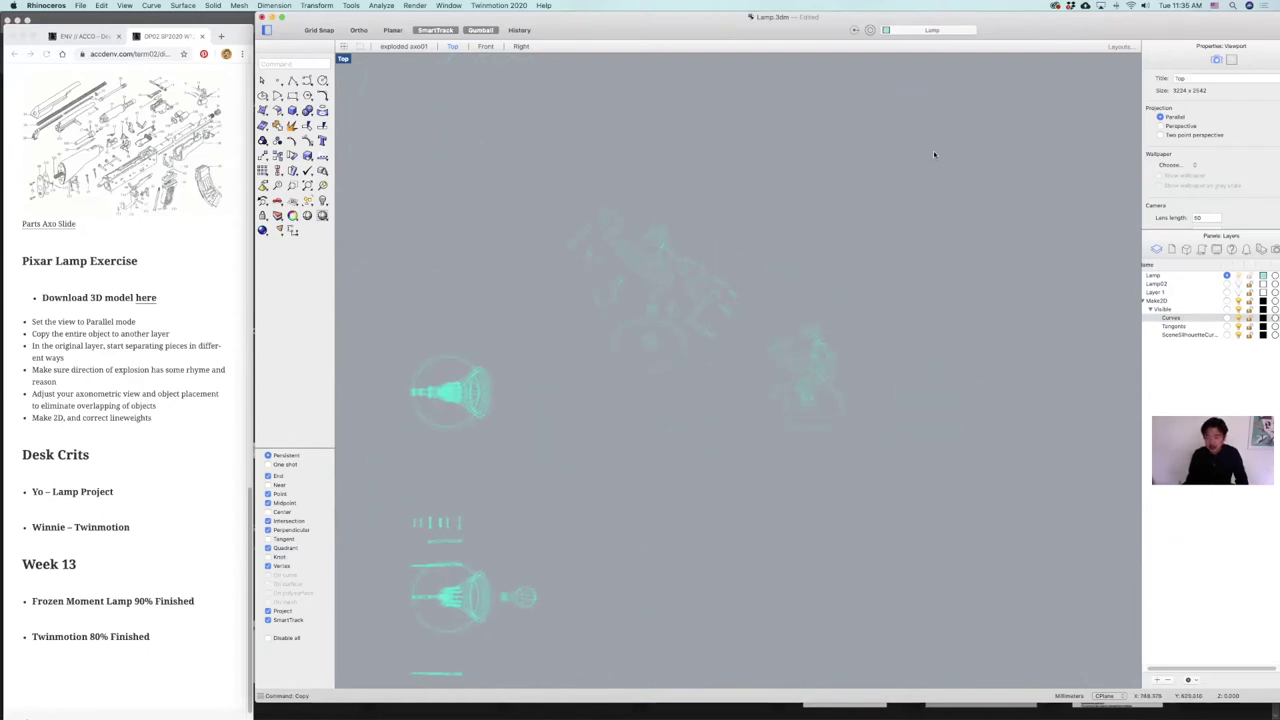
{"action": "left_click_drag", "start_coordinate": [464, 549], "coordinate": [535, 522]}
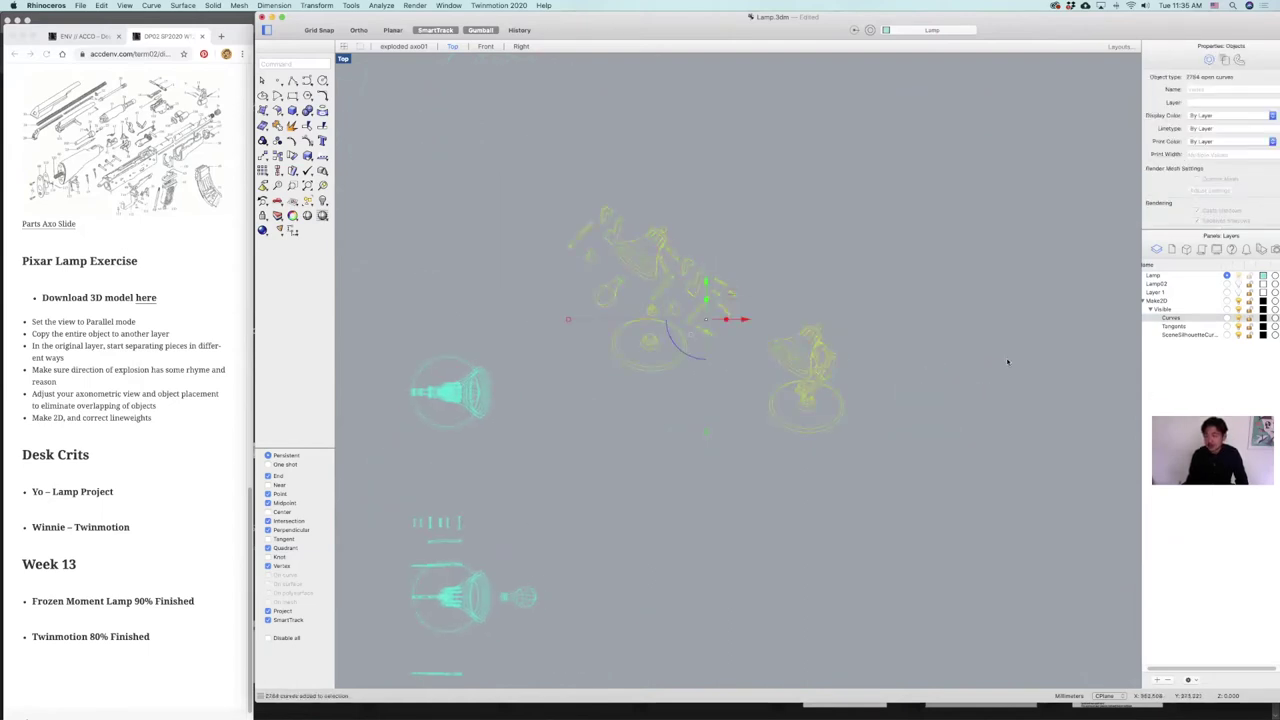
{"action": "left_click", "coordinate": [497, 163]}
{"action": "left_click_drag", "start_coordinate": [517, 180], "coordinate": [908, 484]}
{"action": "left_click", "coordinate": [1208, 116]}
{"action": "left_click", "coordinate": [1213, 117]}
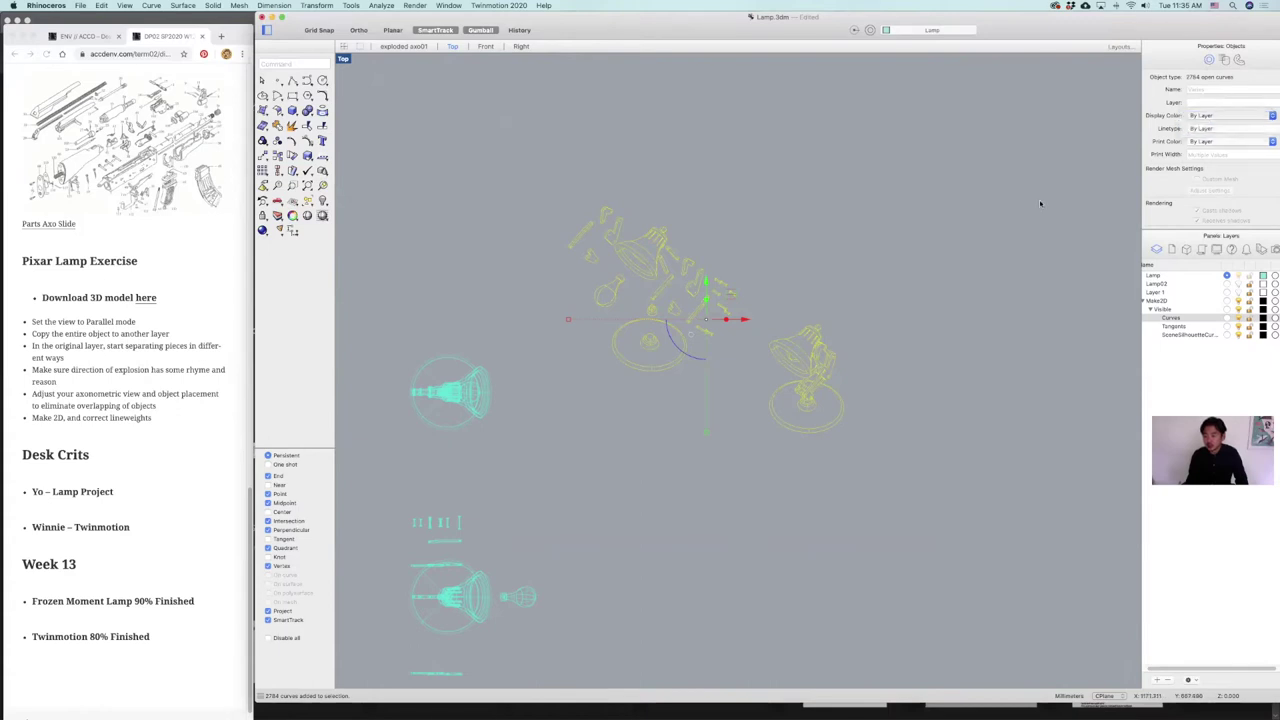
{"action": "left_click", "coordinate": [998, 343]}
{"action": "right_click", "coordinate": [998, 343]}
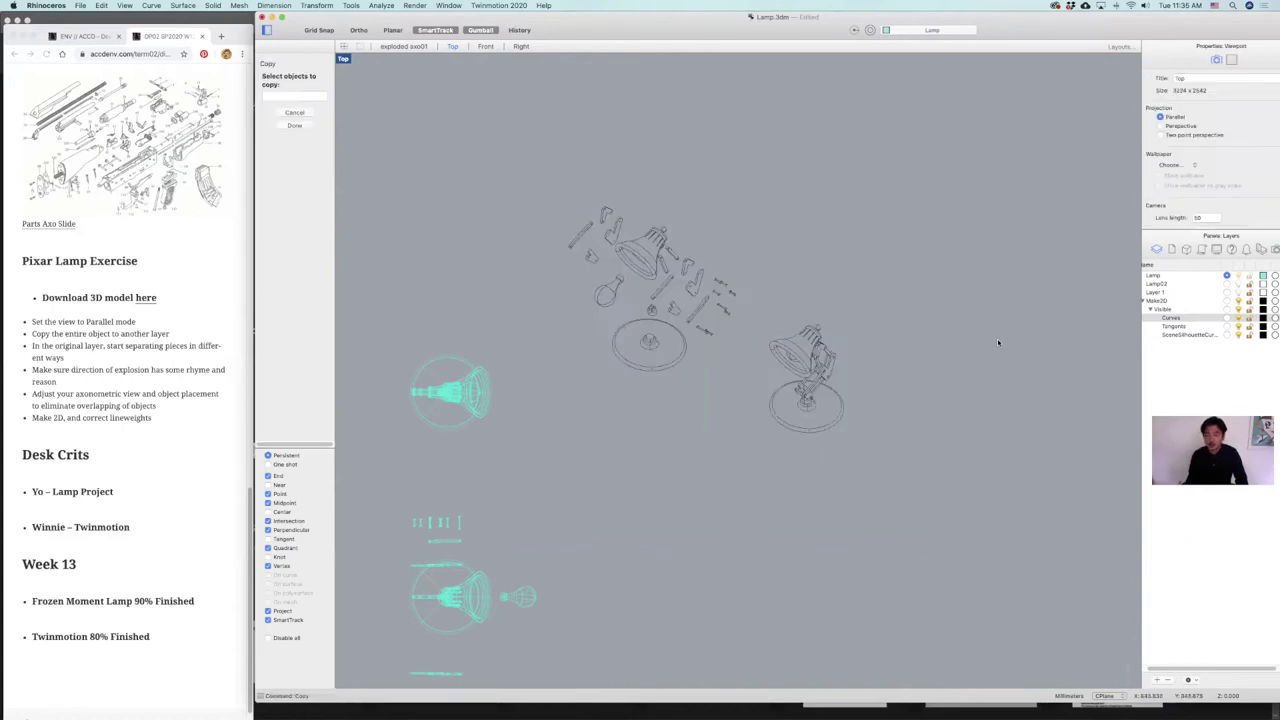
Step: Change the color of the Curves layer under Make2D to red
{"action": "left_click", "coordinate": [1261, 318]}
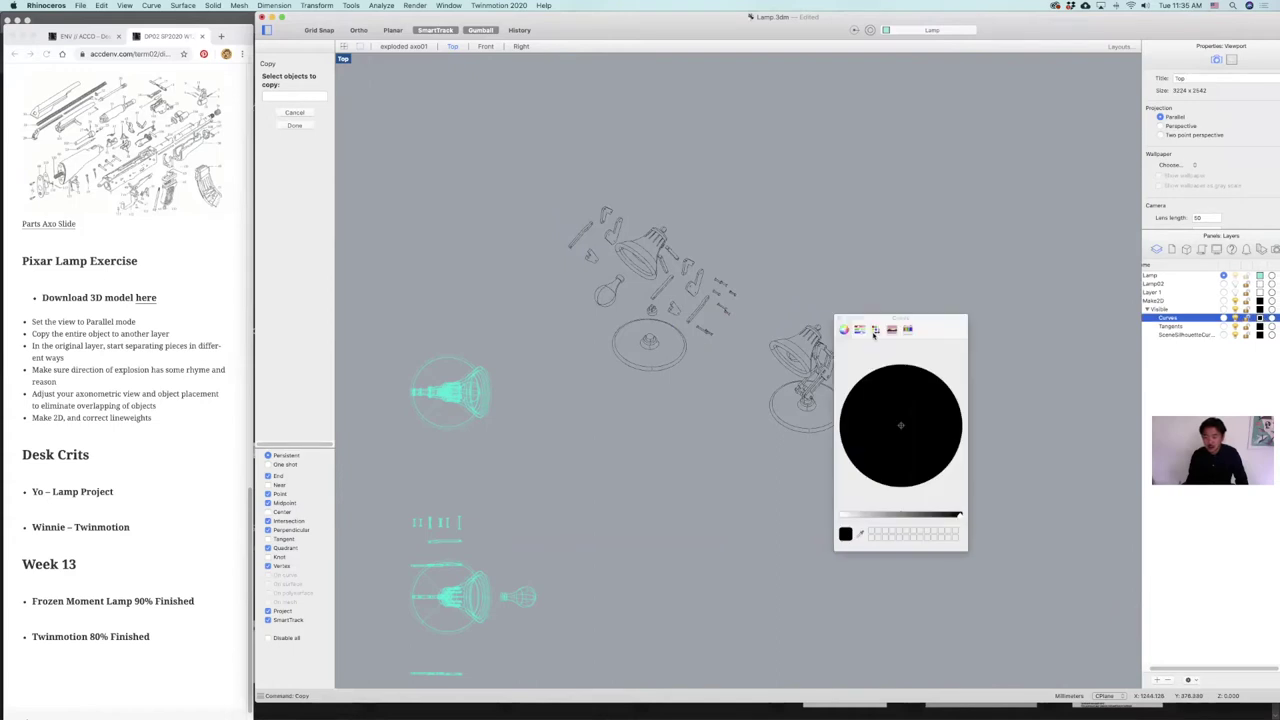
{"action": "left_click", "coordinate": [856, 513]}
{"action": "left_click", "coordinate": [950, 418]}
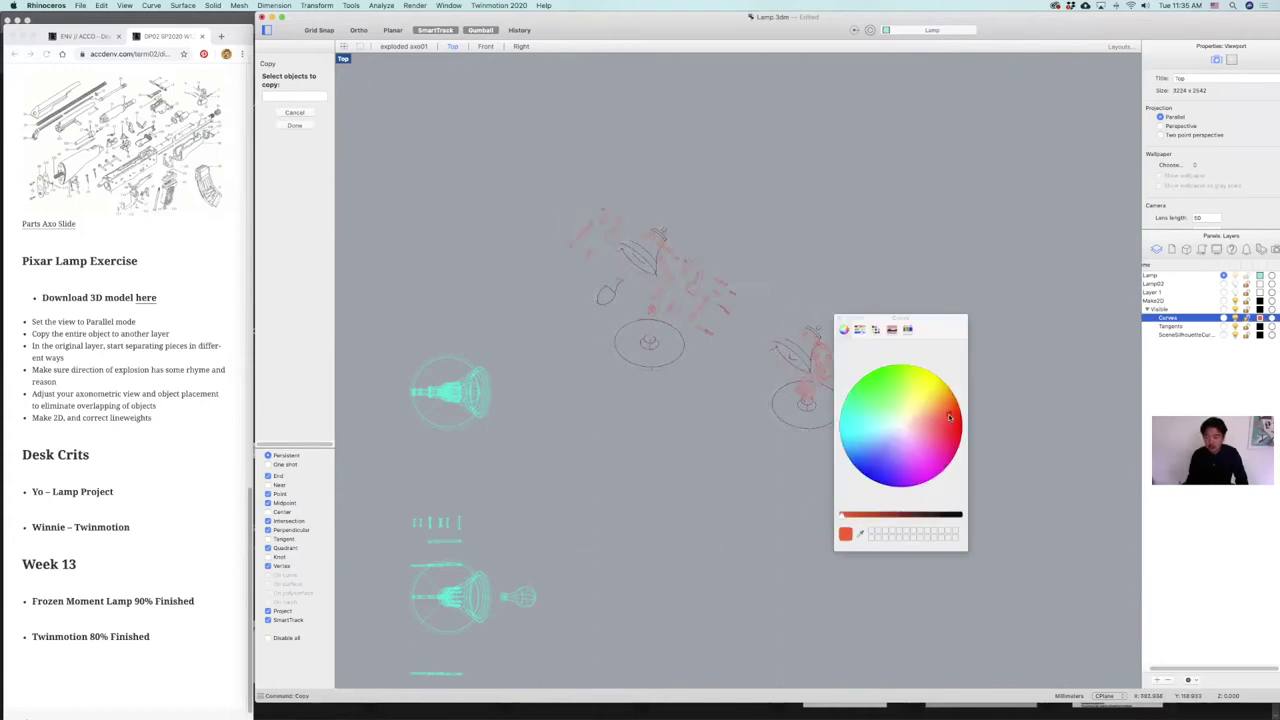
{"action": "left_click", "coordinate": [839, 318]}
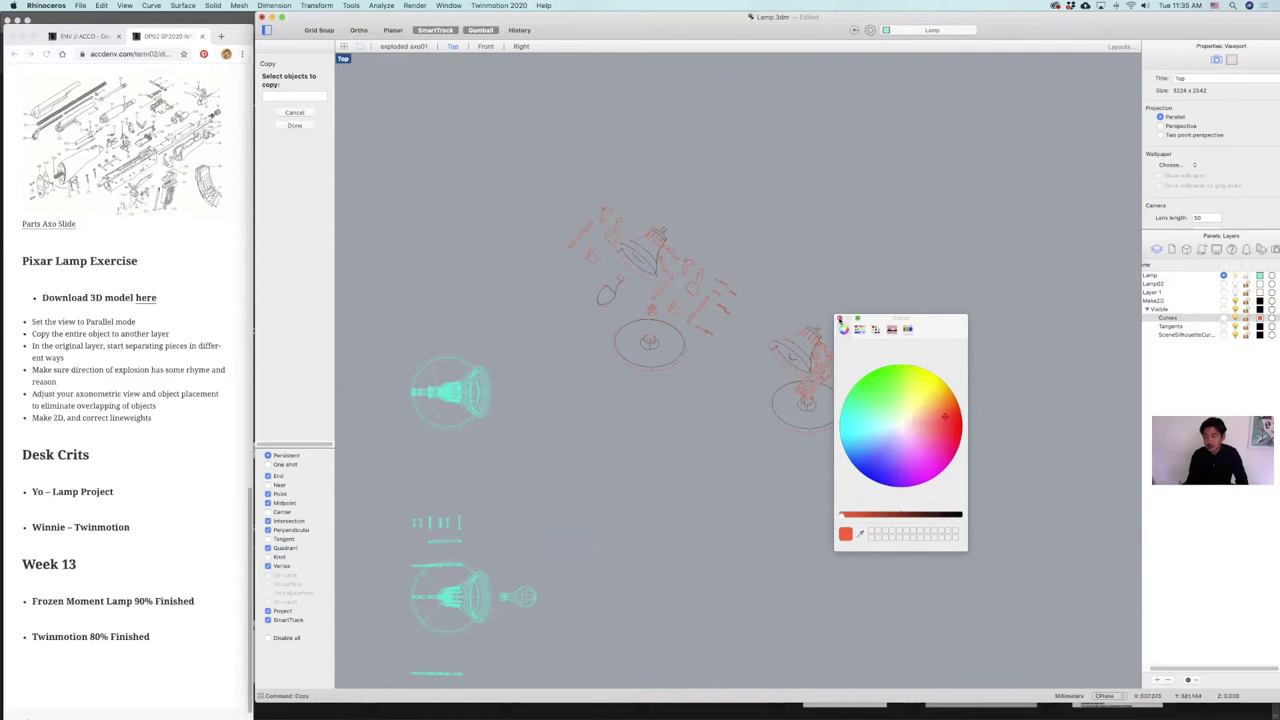
{"action": "left_click", "coordinate": [841, 318]}
Step: Change the color of the Tangents layer to green
{"action": "left_click", "coordinate": [1260, 327]}
{"action": "left_click", "coordinate": [857, 514]}
{"action": "left_click", "coordinate": [882, 384]}
{"action": "left_click", "coordinate": [841, 318]}
Step: Change the color of the SceneSilhouetteCurves layer to blue
{"action": "left_click", "coordinate": [1259, 336]}
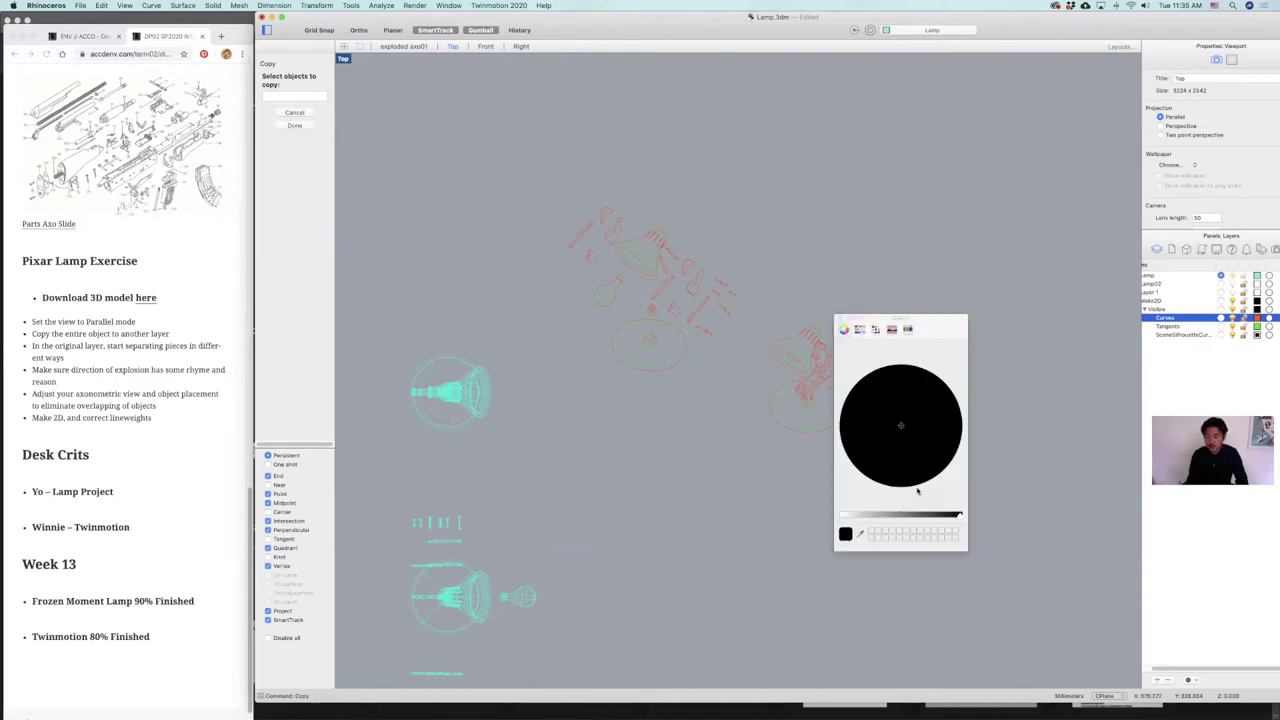
{"action": "left_click", "coordinate": [894, 516]}
{"action": "mouse_move", "coordinate": [912, 440]}
{"action": "left_mouse_down"}
{"action": "mouse_move", "coordinate": [929, 394]}
{"action": "mouse_move", "coordinate": [936, 476]}
{"action": "left_mouse_up"}
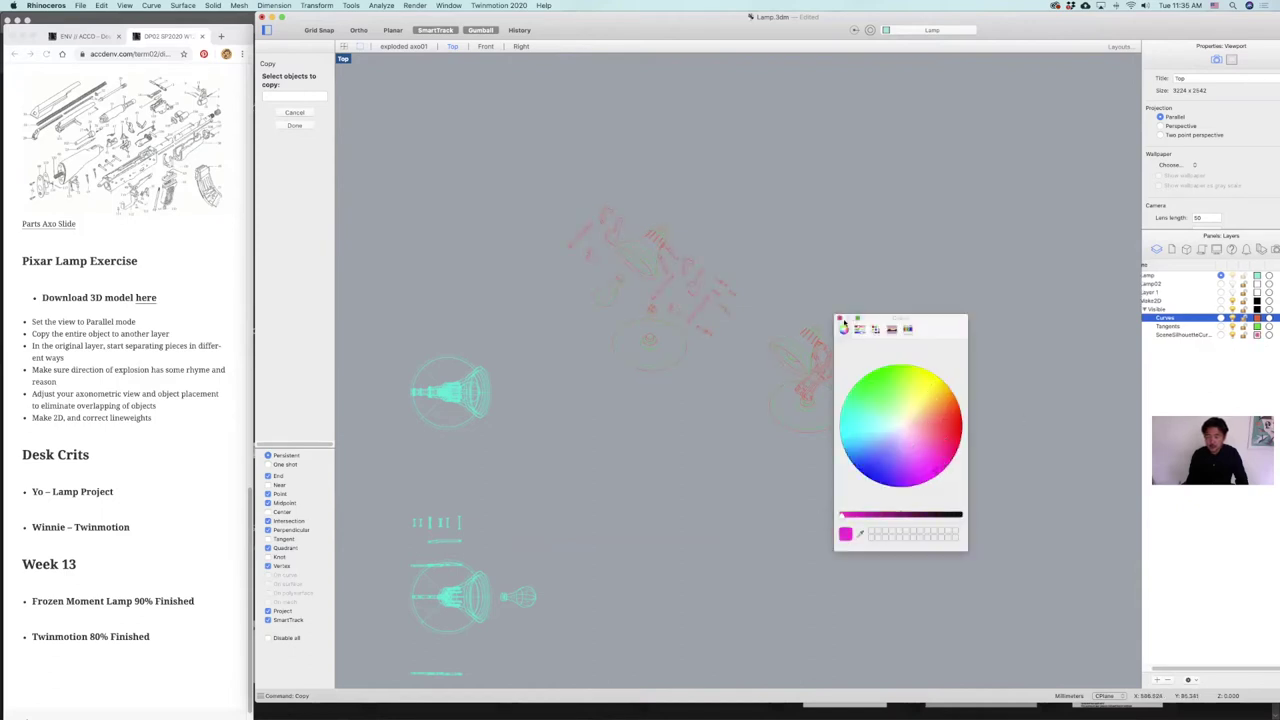
{"action": "left_click", "coordinate": [871, 460]}
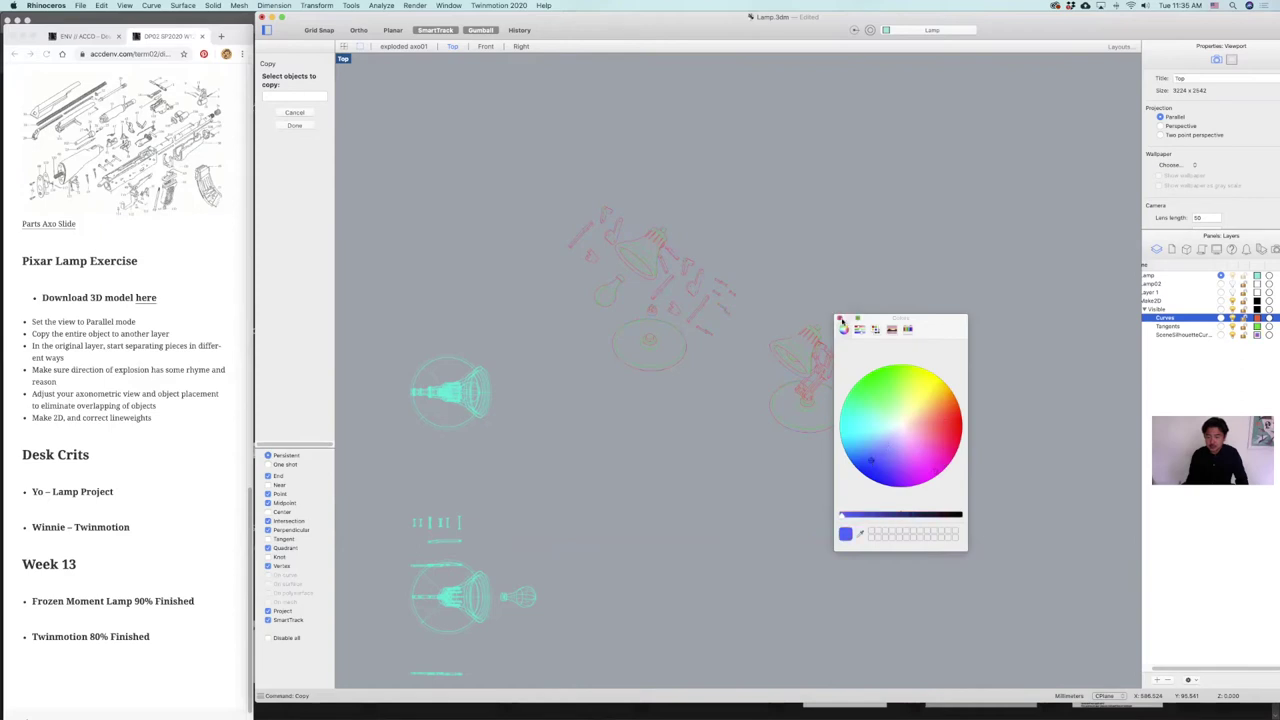
{"action": "left_click", "coordinate": [841, 319]}
{"action": "scroll", "coordinate": [797, 273], "scroll_direction": "up", "scroll_amount": 5}
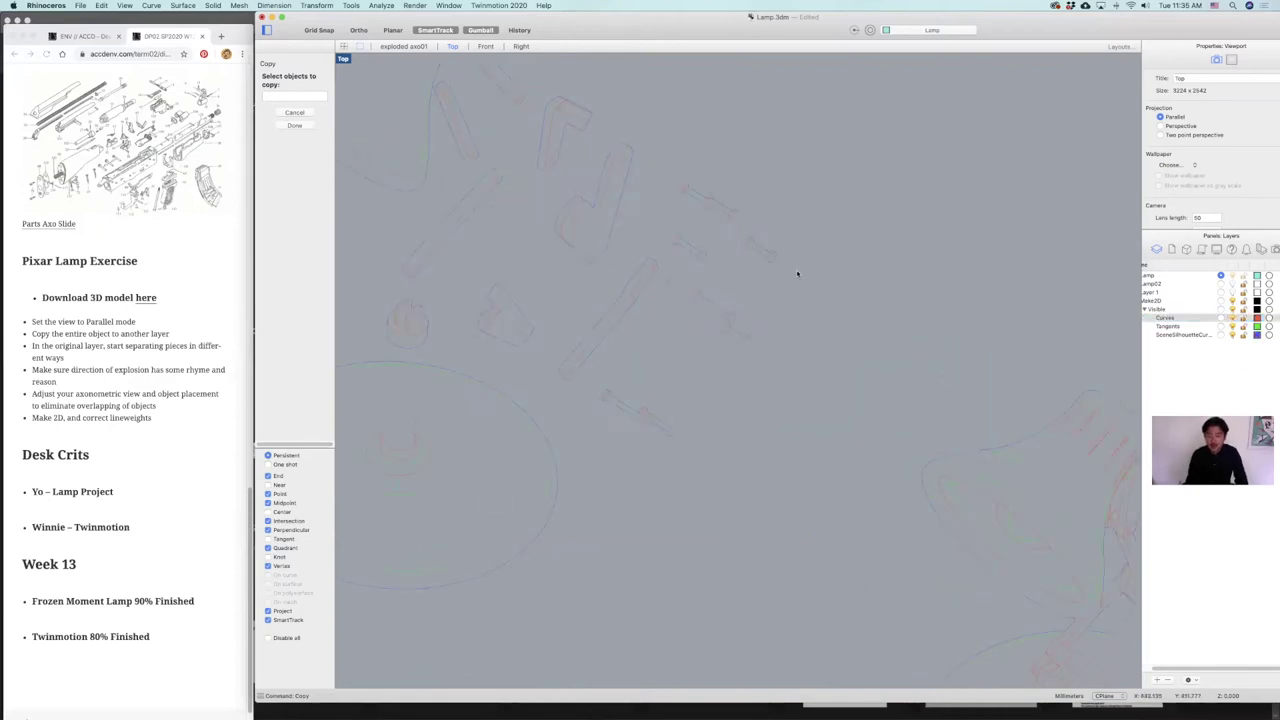
{"action": "scroll", "coordinate": [800, 260], "scroll_direction": "up", "scroll_amount": 3}
{"action": "scroll", "coordinate": [655, 262], "scroll_direction": "down", "scroll_amount": 5}
{"action": "left_click_drag", "start_coordinate": [600, 230], "coordinate": [1028, 588]}
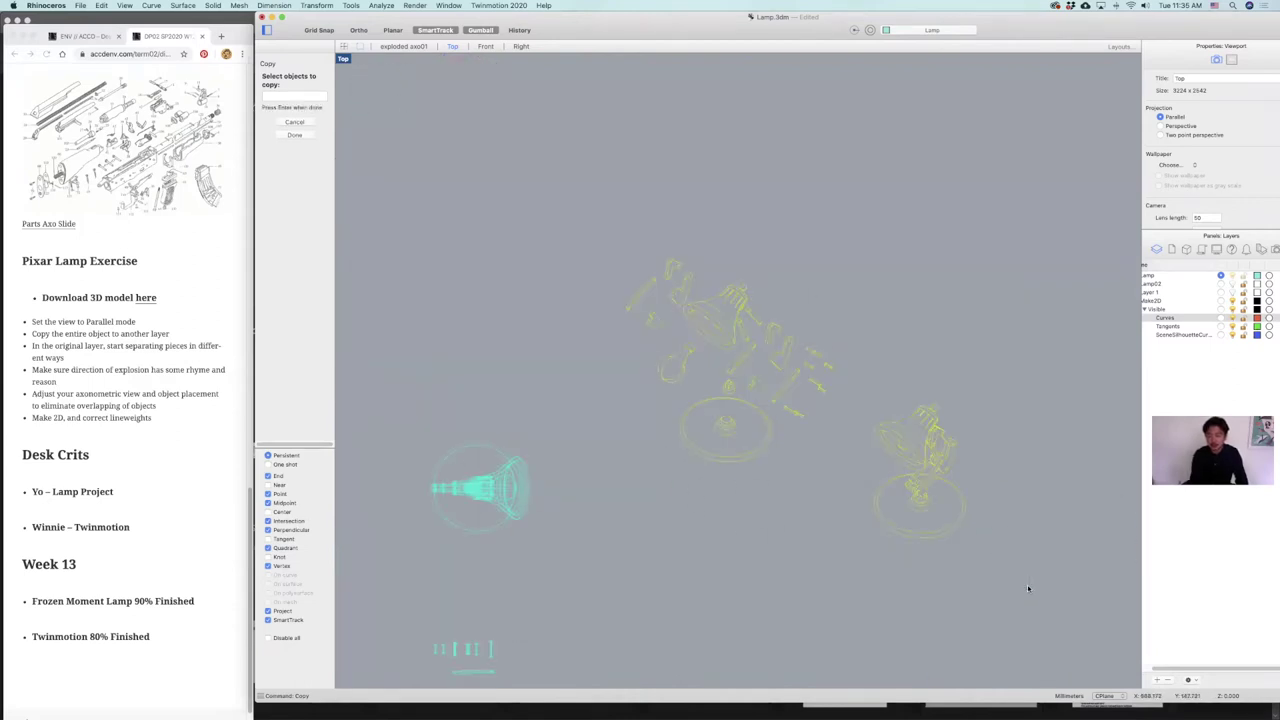
{"action": "type", "text": "export"}
{"action": "key", "text": "Return"}
{"action": "key", "text": "Escape"}
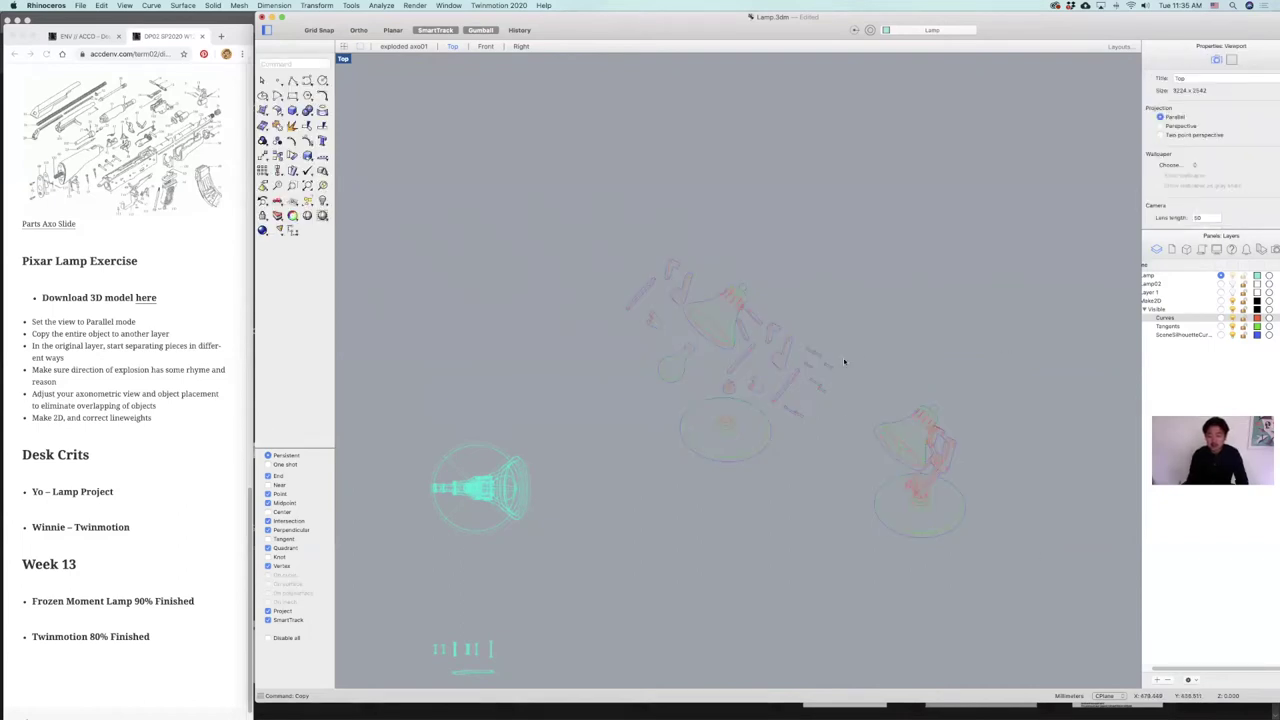
Step: Select the two outer rim curves on the rivet's lower head and move them to the SceneSilhouetteCurves layer
{"action": "scroll", "coordinate": [817, 392], "scroll_direction": "up", "scroll_amount": 3}
{"action": "scroll", "coordinate": [803, 292], "scroll_direction": "up", "scroll_amount": 3}
{"action": "left_click", "coordinate": [787, 318]}
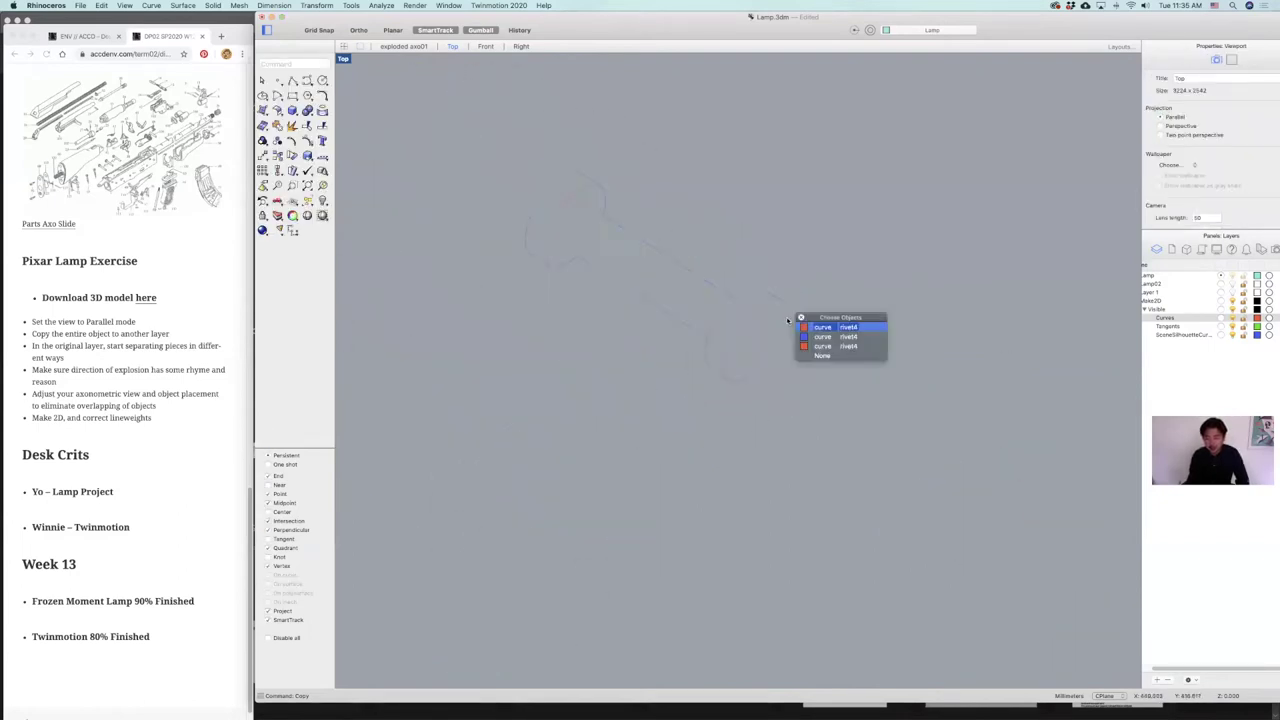
{"action": "left_click", "coordinate": [818, 330]}
{"action": "left_click", "coordinate": [746, 382], "text": "shift"}
{"action": "left_click", "coordinate": [773, 395]}
{"action": "key", "text": "Return"}
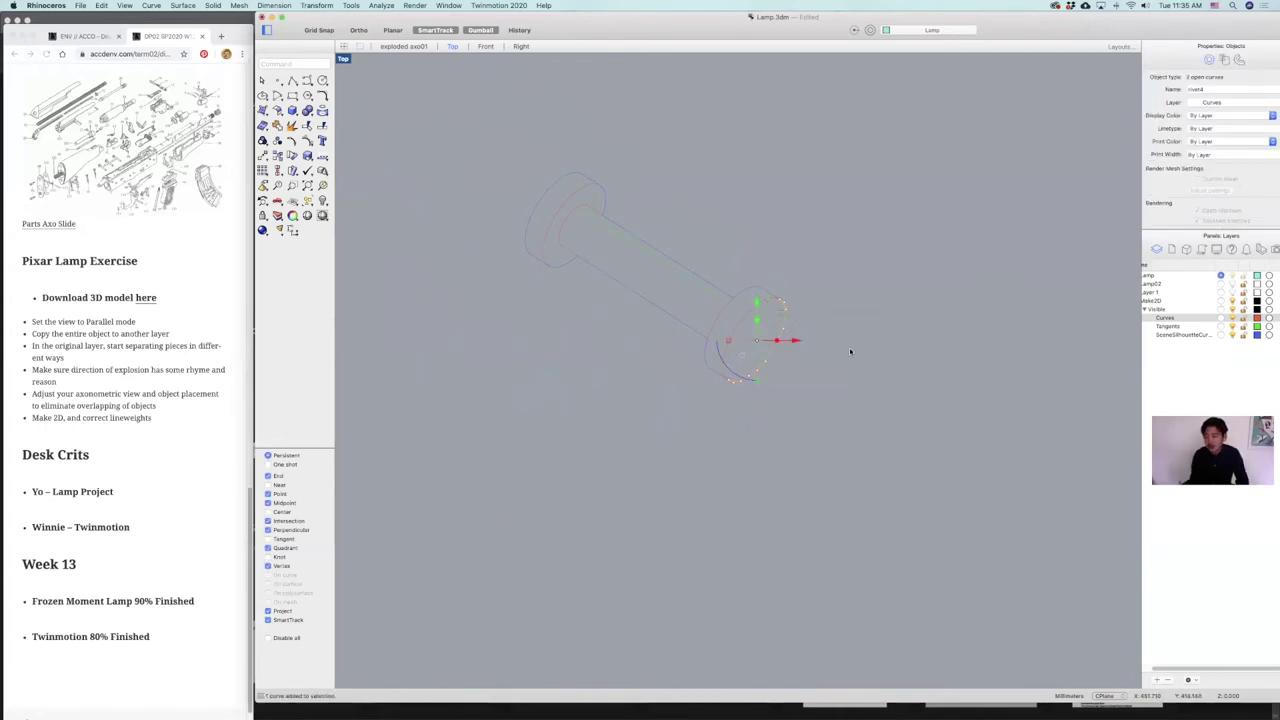
{"action": "right_click", "coordinate": [1175, 337]}
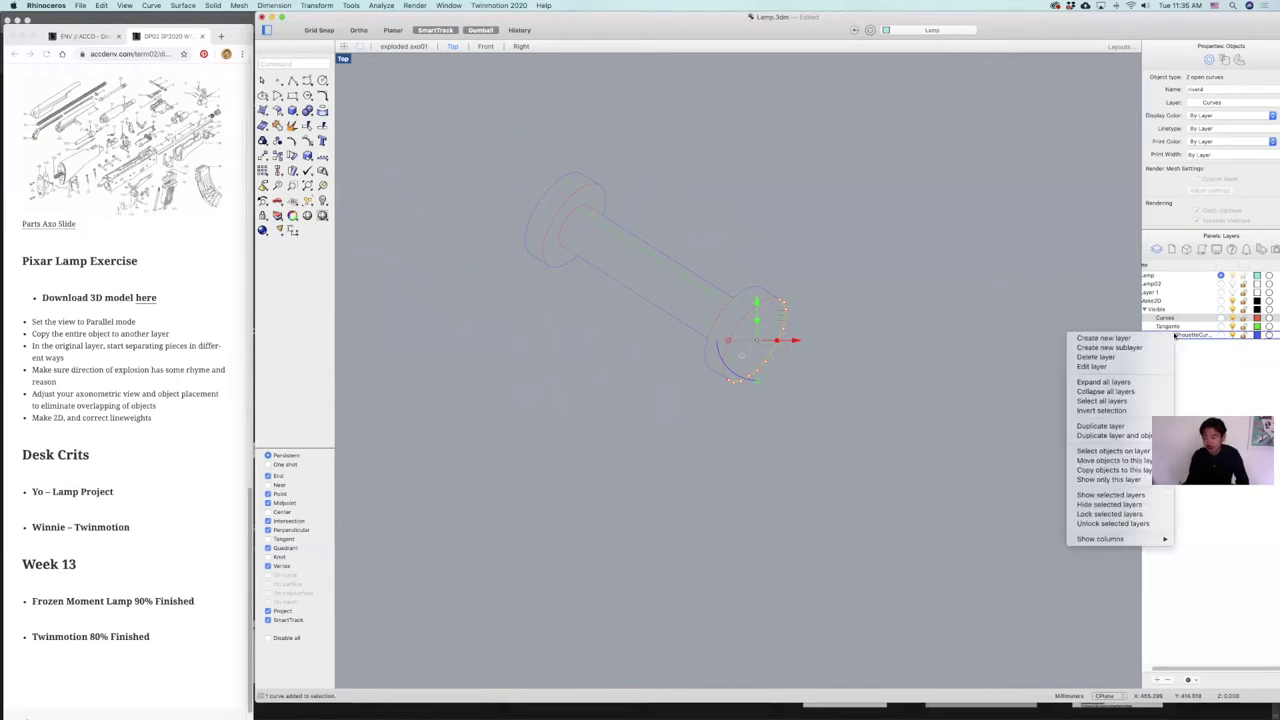
{"action": "left_click", "coordinate": [1115, 460]}
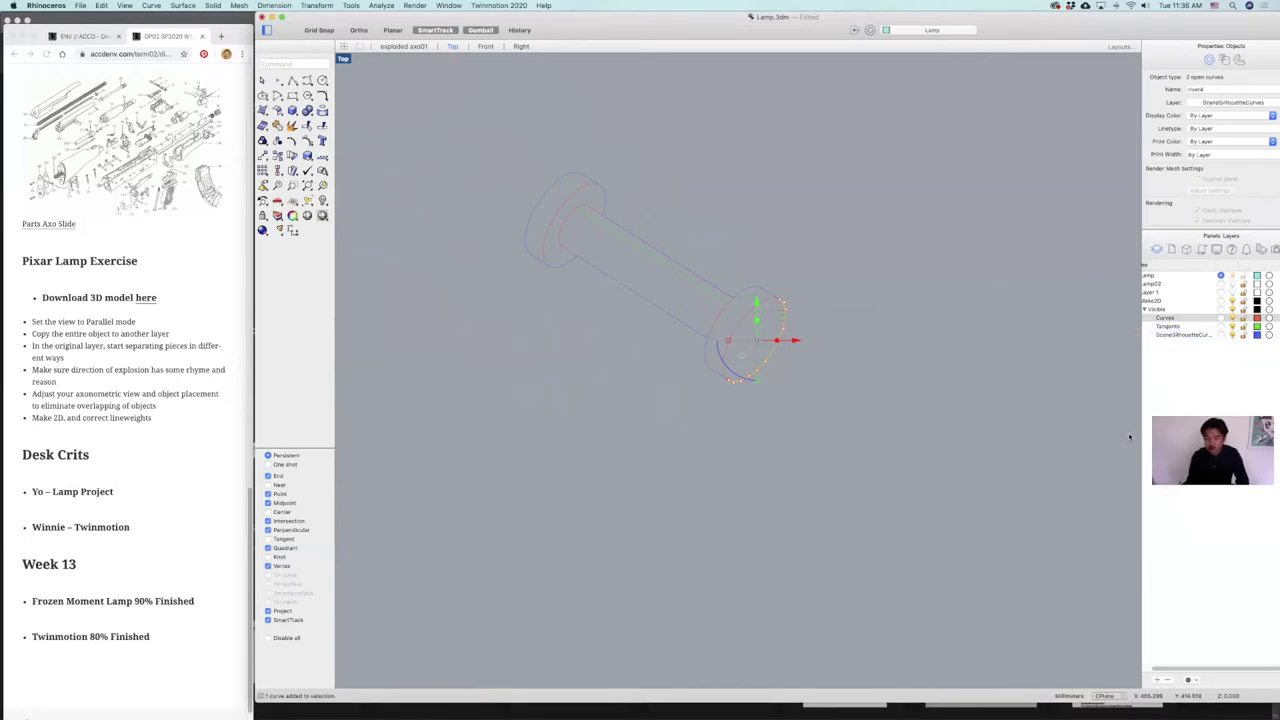
Step: Copy the two outer rim curves from the rivet's lower head onto the matching lower heads of the other rivets
{"action": "type", "text": "copy"}
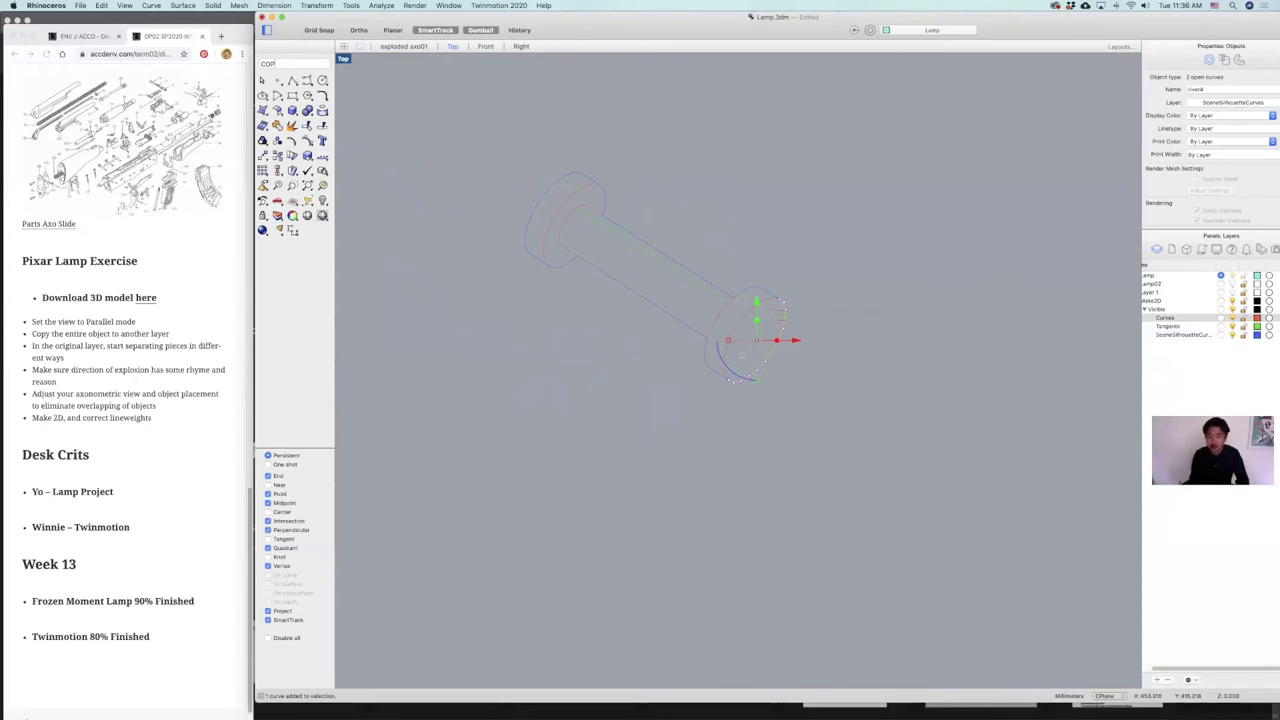
{"action": "key", "text": "Return"}
{"action": "left_click", "coordinate": [779, 298]}
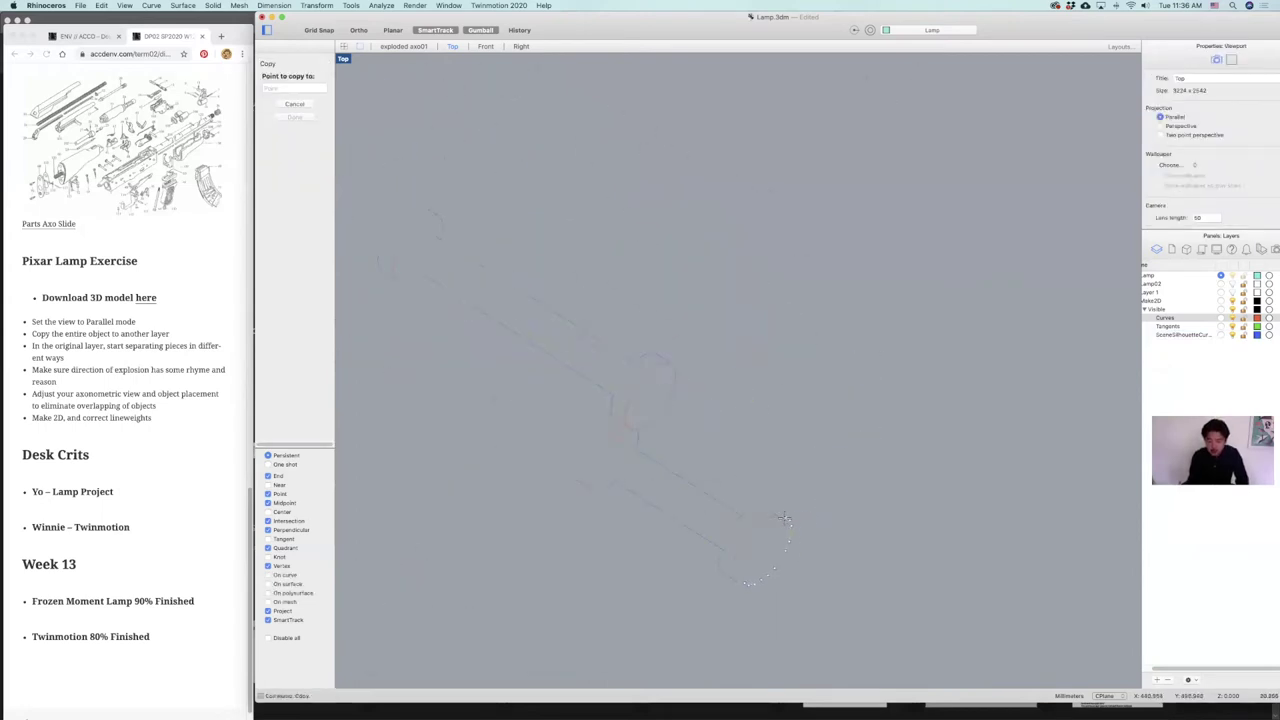
{"action": "left_click", "coordinate": [789, 514]}
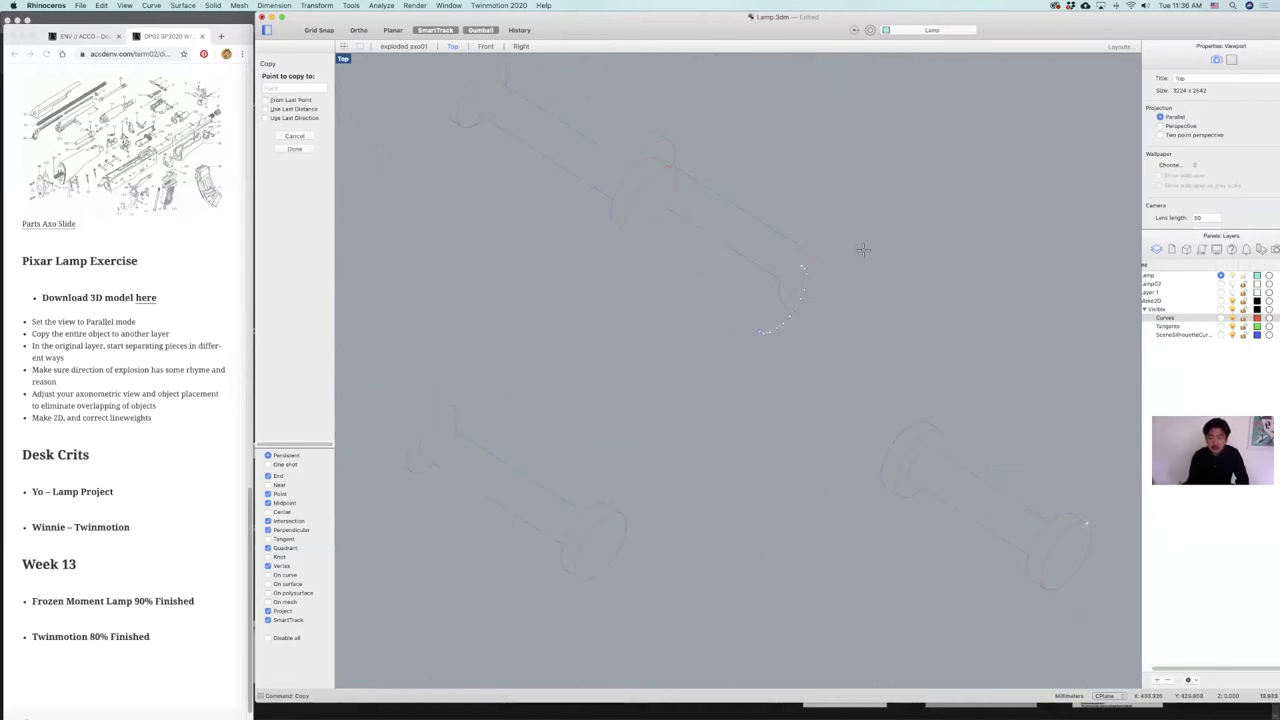
{"action": "scroll", "coordinate": [870, 238], "scroll_direction": "up", "scroll_amount": 3}
{"action": "right_click_drag", "start_coordinate": [830, 407], "coordinate": [825, 330]}
{"action": "right_click_drag", "start_coordinate": [791, 446], "coordinate": [794, 332]}
{"action": "right_click_drag", "start_coordinate": [779, 452], "coordinate": [794, 318]}
{"action": "scroll", "coordinate": [685, 375], "scroll_direction": "up", "scroll_amount": 3}
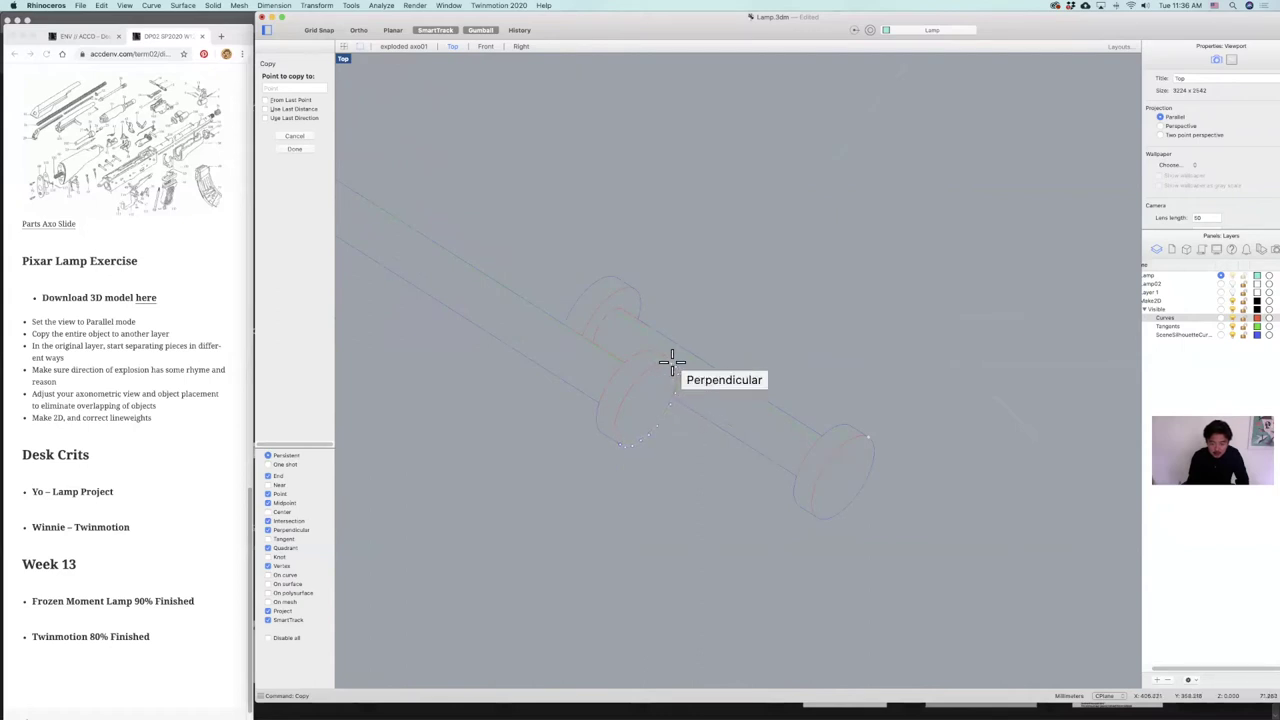
{"action": "scroll", "coordinate": [786, 360], "scroll_direction": "up", "scroll_amount": 2}
{"action": "left_click", "coordinate": [660, 443]}
{"action": "key", "text": "Return"}
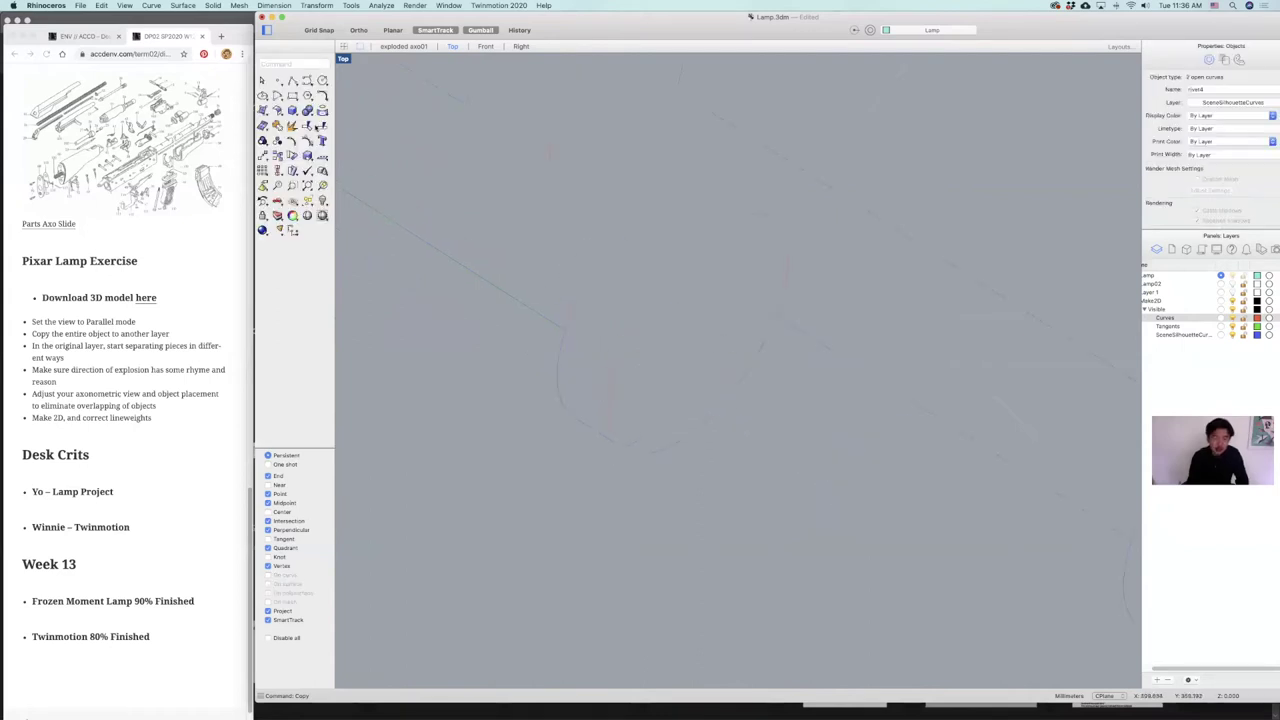
Step: Draw a short curve closing the gap at the bottom of the rivet head's outline and move it to the SceneSilhouetteCurves layer
{"action": "left_click", "coordinate": [306, 79]}
{"action": "left_click", "coordinate": [635, 453]}
{"action": "left_click", "coordinate": [624, 450]}
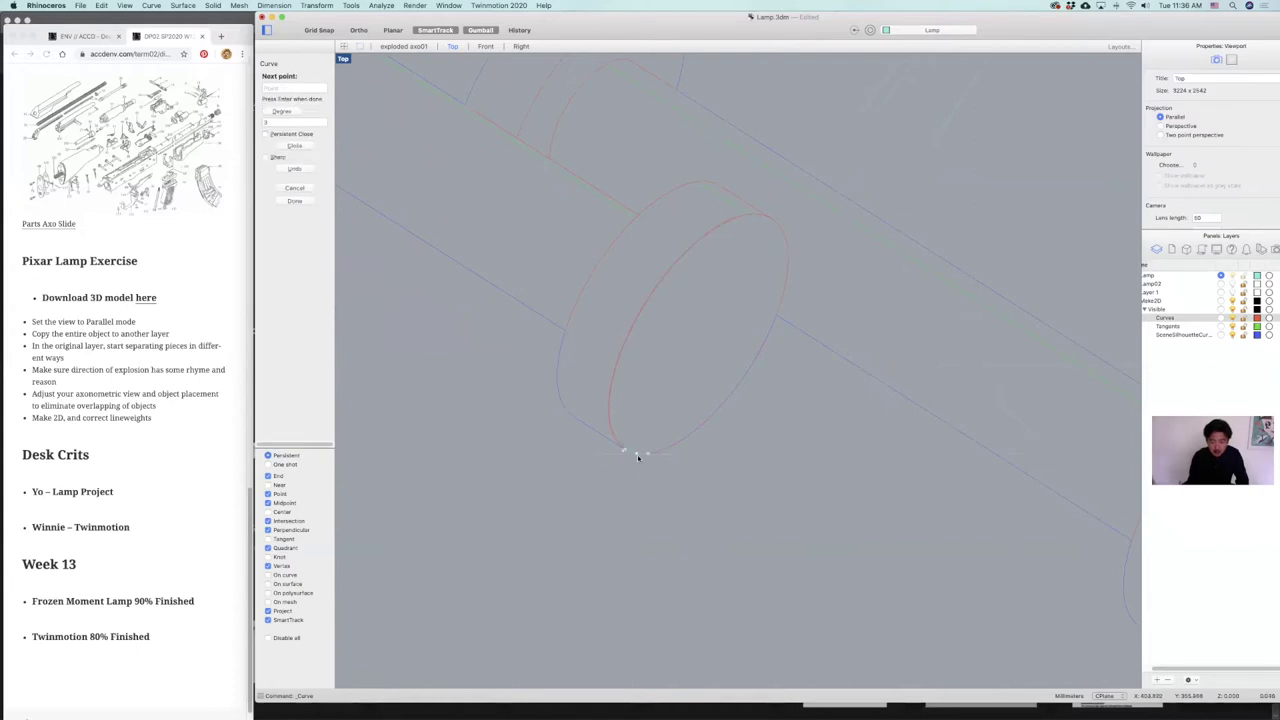
{"action": "key", "text": "Return"}
{"action": "left_click", "coordinate": [637, 455]}
{"action": "right_click", "coordinate": [1182, 340]}
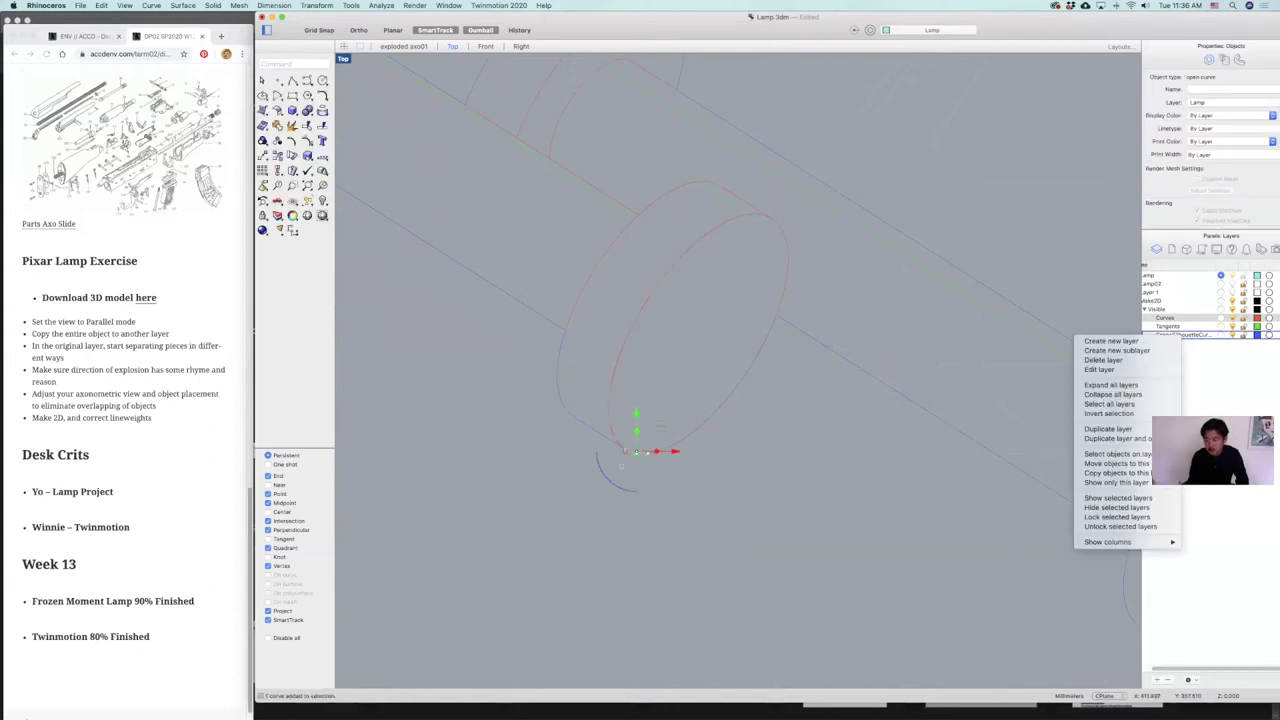
{"action": "left_click", "coordinate": [1105, 464]}
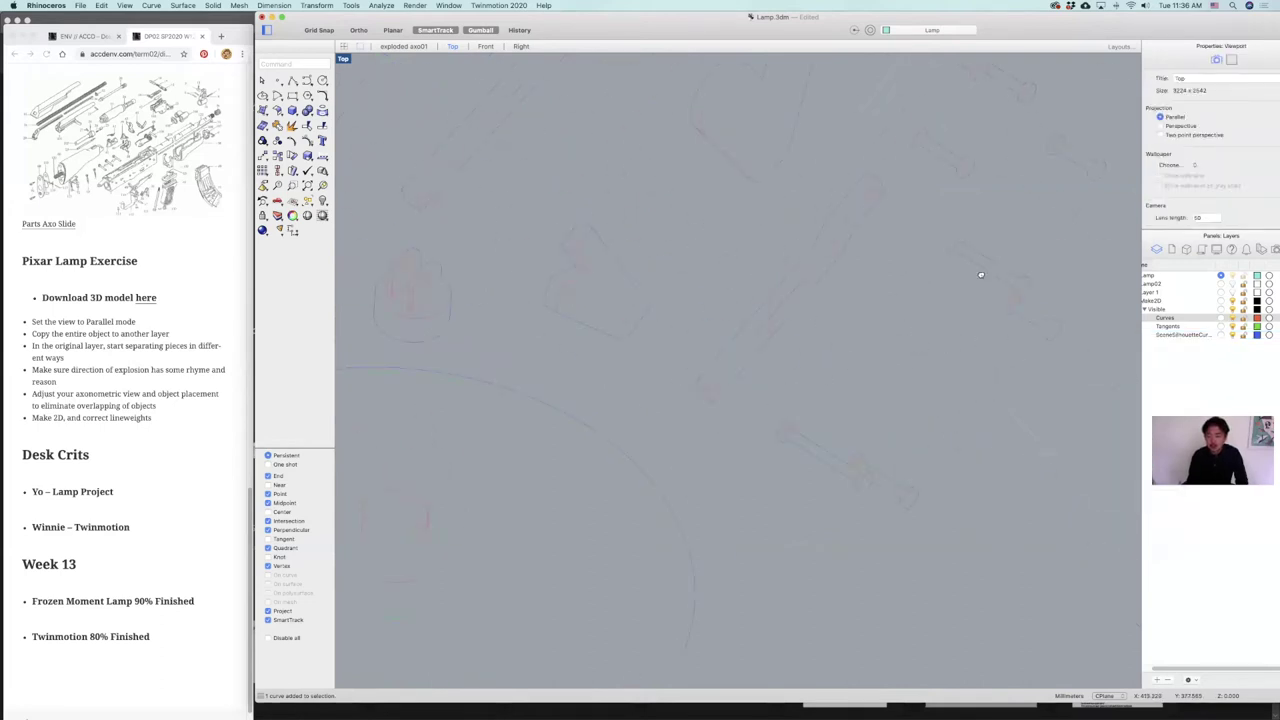
Step: Select the outer rim curves on the rightmost rivet's upper head and move them to the SceneSilhouetteCurves layer
{"action": "left_click", "coordinate": [1027, 233]}
{"action": "left_click", "coordinate": [1050, 246]}
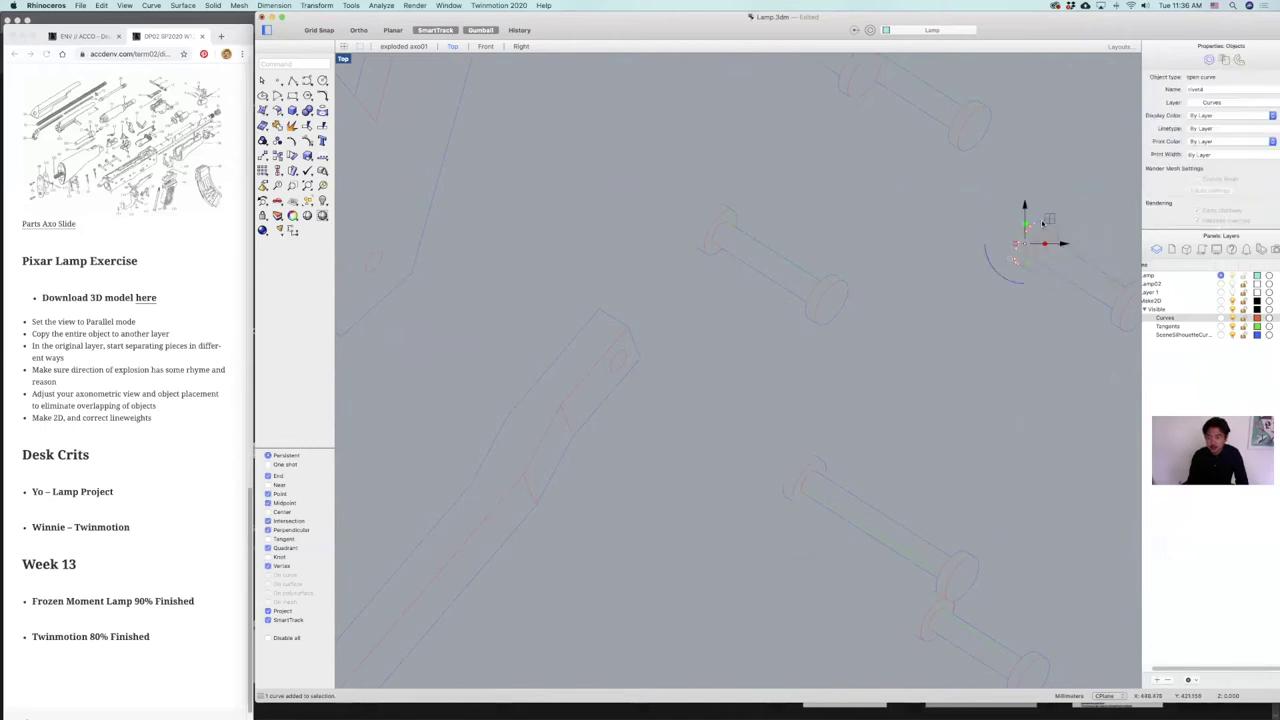
{"action": "left_click", "coordinate": [1040, 223], "text": "shift"}
{"action": "left_click", "coordinate": [1072, 236]}
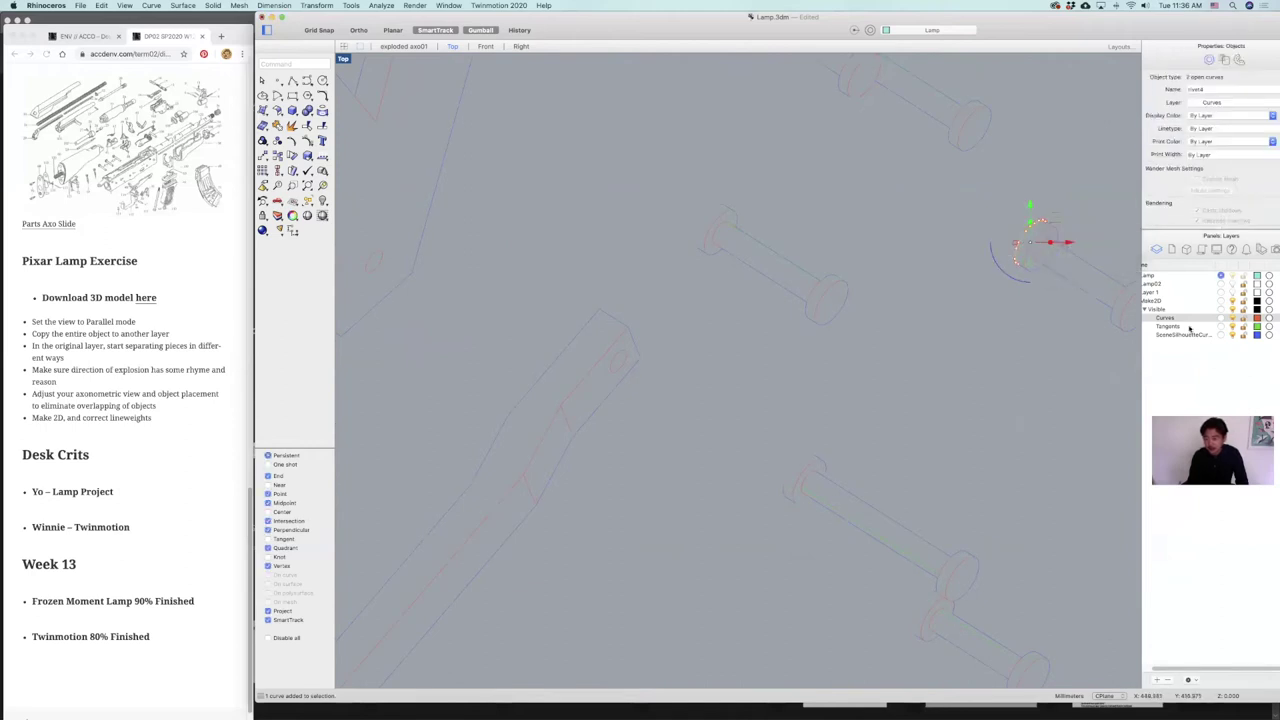
{"action": "right_click", "coordinate": [1188, 337]}
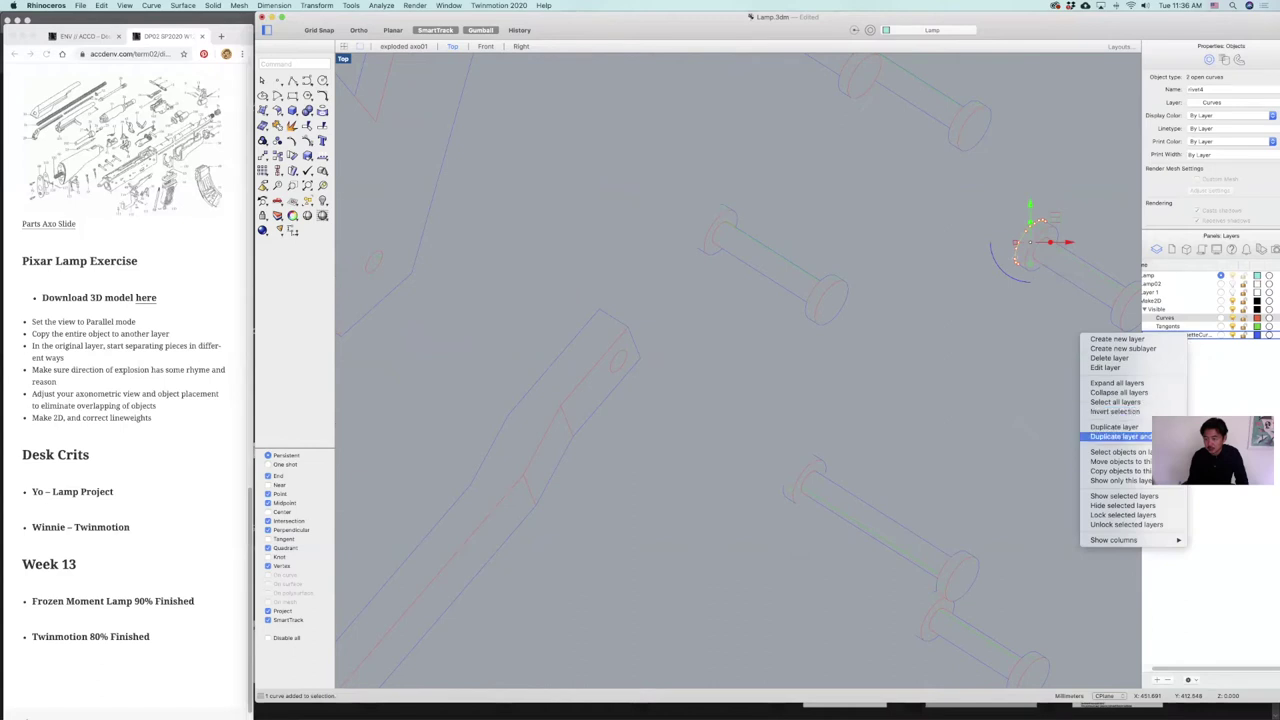
{"action": "left_click", "coordinate": [1115, 461]}
Step: Copy the upper head's outer rim curves onto the matching upper heads of the other rivets
{"action": "type", "text": "copy"}
{"action": "key", "text": "Return"}
{"action": "scroll", "coordinate": [1055, 210], "scroll_direction": "up", "scroll_amount": 5}
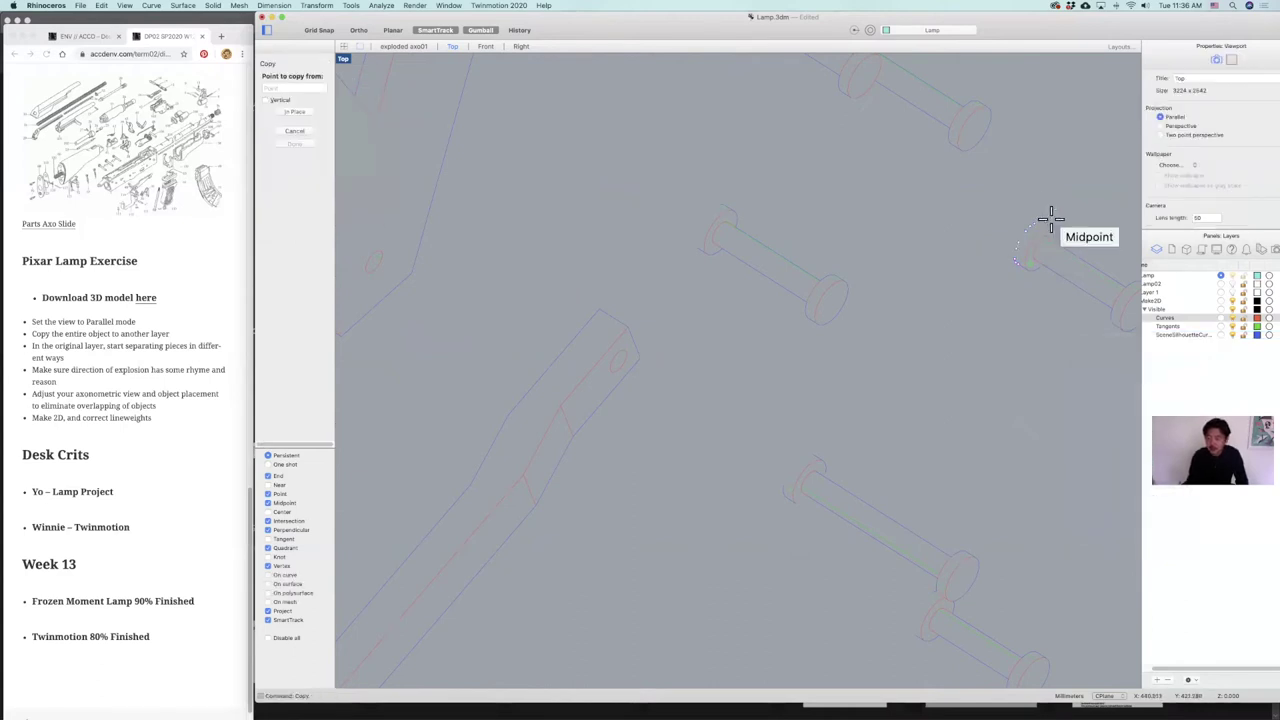
{"action": "left_click", "coordinate": [1016, 209]}
{"action": "scroll", "coordinate": [652, 386], "scroll_direction": "down", "scroll_amount": 10}
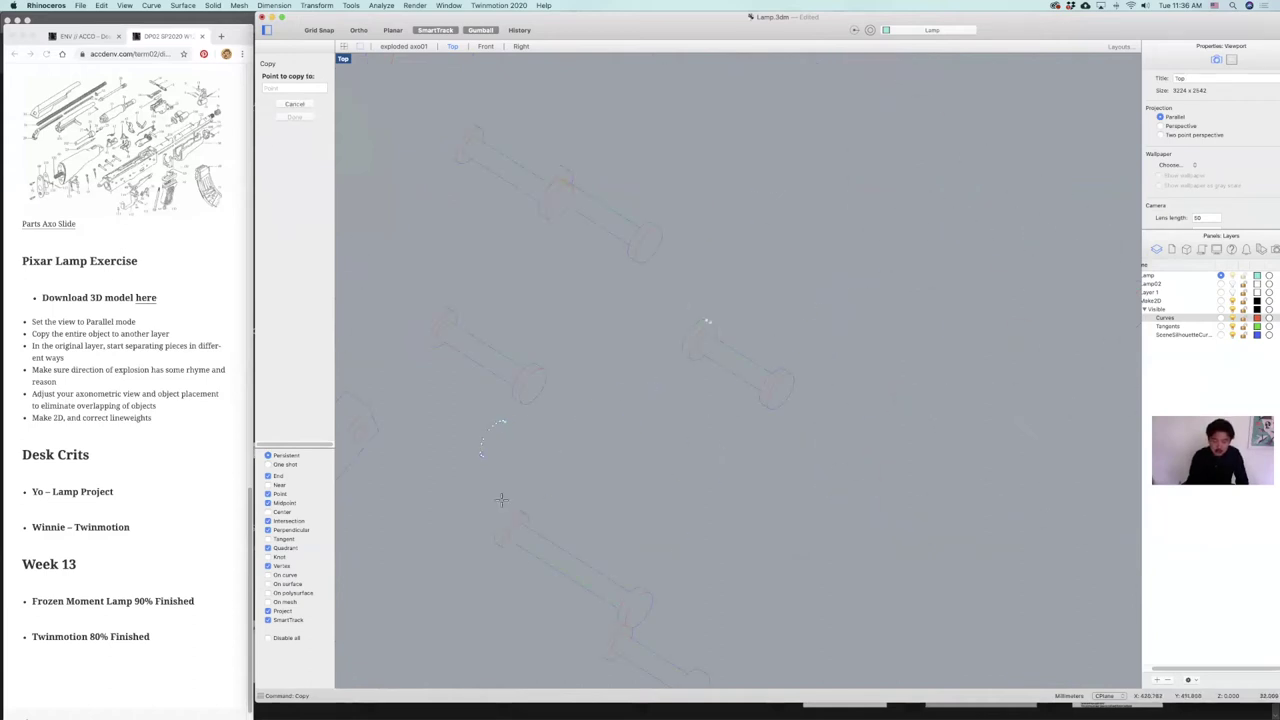
{"action": "scroll", "coordinate": [540, 515], "scroll_direction": "up", "scroll_amount": 3}
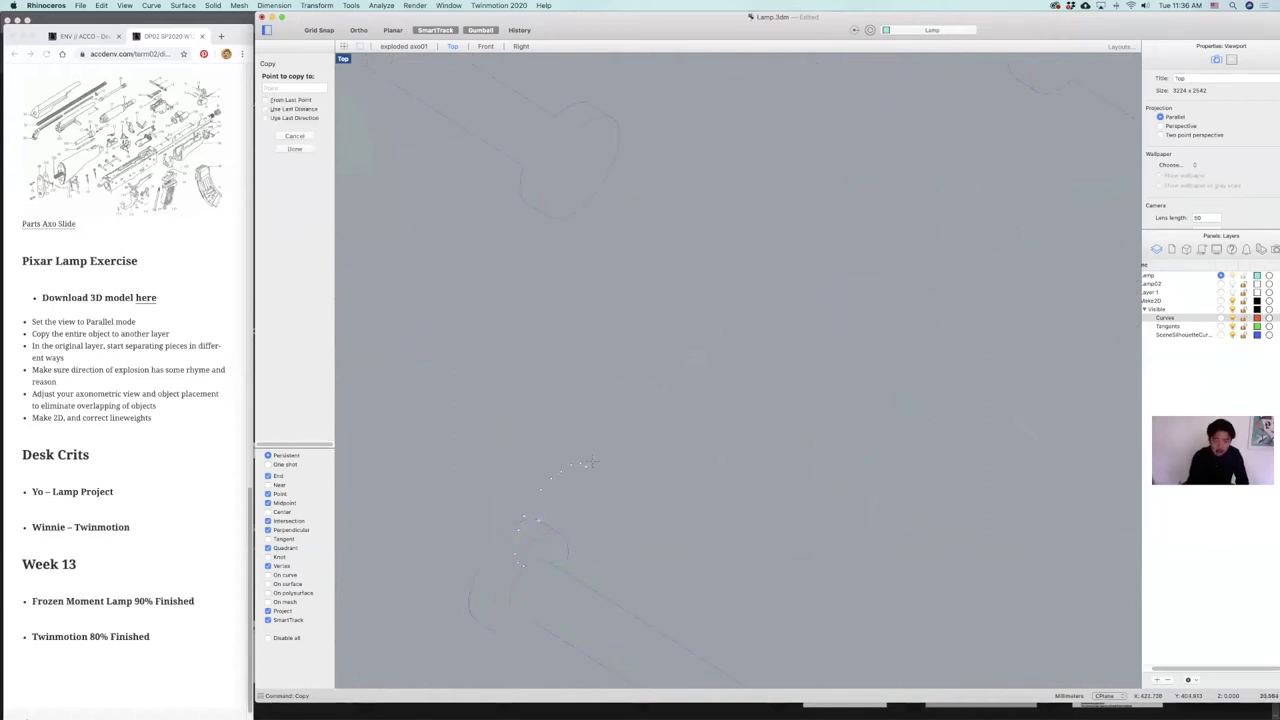
{"action": "scroll", "coordinate": [515, 361], "scroll_direction": "up", "scroll_amount": 2}
{"action": "scroll", "coordinate": [650, 368], "scroll_direction": "down", "scroll_amount": 3}
{"action": "scroll", "coordinate": [700, 315], "scroll_direction": "up", "scroll_amount": 3}
{"action": "scroll", "coordinate": [665, 303], "scroll_direction": "down", "scroll_amount": 3}
{"action": "scroll", "coordinate": [640, 420], "scroll_direction": "up", "scroll_amount": 3}
{"action": "scroll", "coordinate": [630, 450], "scroll_direction": "down", "scroll_amount": 3}
{"action": "key", "text": "Return"}
Step: Copy the stray rim curves into place on the upper head of the rivet partly hidden behind its neighbour
{"action": "left_click_drag", "start_coordinate": [508, 335], "coordinate": [386, 530]}
{"action": "key", "text": "Return"}
{"action": "left_click", "coordinate": [518, 500]}
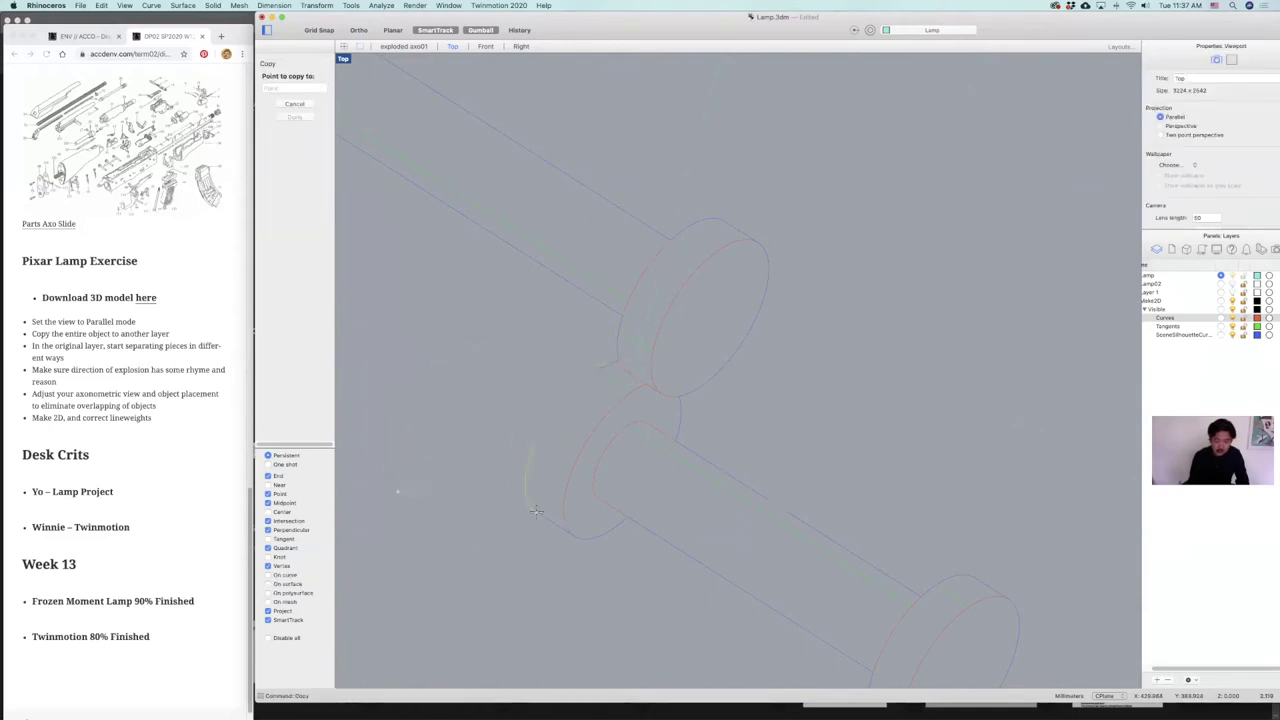
{"action": "left_click", "coordinate": [543, 514]}
{"action": "key", "text": "Return"}
Step: Trim the copied rim curves where the neighbouring rivet overlaps them, and delete the two leftover silhouette curves
{"action": "left_click_drag", "start_coordinate": [731, 431], "coordinate": [592, 350]}
{"action": "type", "text": "tr"}
{"action": "key", "text": "Return"}
{"action": "key", "text": "Escape"}
{"action": "left_click_drag", "start_coordinate": [504, 325], "coordinate": [389, 413]}
{"action": "scroll", "coordinate": [449, 440], "scroll_direction": "down", "scroll_amount": 10}
{"action": "scroll", "coordinate": [596, 456], "scroll_direction": "down", "scroll_amount": 9}
{"action": "right_click_drag", "start_coordinate": [596, 456], "coordinate": [660, 412]}
{"action": "scroll", "coordinate": [566, 471], "scroll_direction": "left", "scroll_amount": 2}
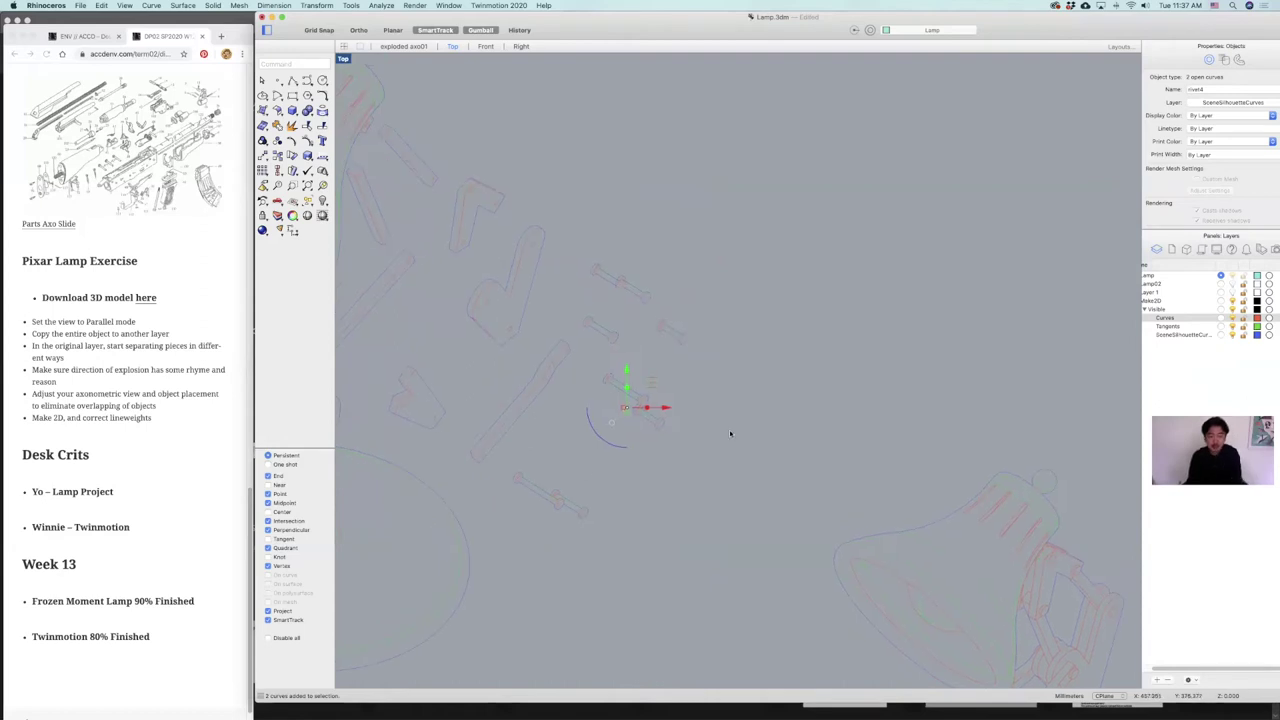
{"action": "key", "text": "Delete"}
Step: Export all curves of both lamp drawings to the Desktop as the Adobe Illustrator file Lamp.ai, using a snapshot of the current view and RGB color
{"action": "scroll", "coordinate": [700, 425], "scroll_direction": "down", "scroll_amount": 3}
{"action": "scroll", "coordinate": [636, 420], "scroll_direction": "down", "scroll_amount": 3}
{"action": "scroll", "coordinate": [834, 367], "scroll_direction": "down", "scroll_amount": 2}
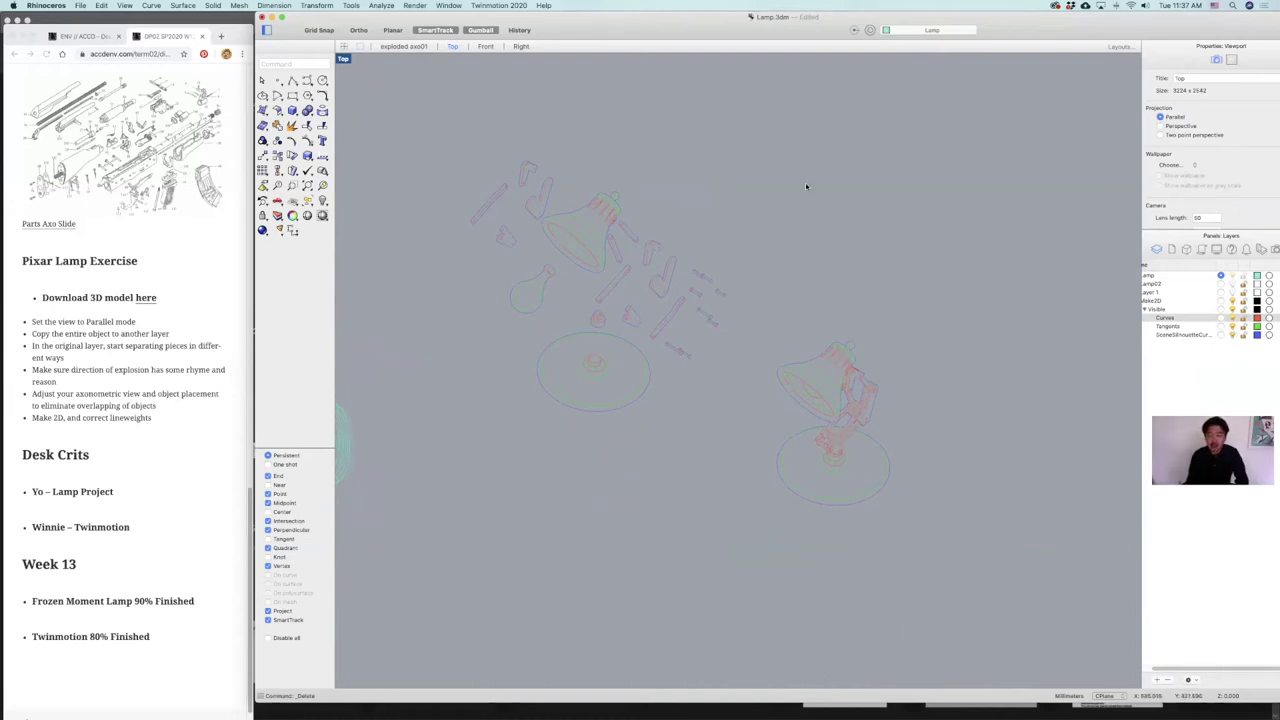
{"action": "left_click_drag", "start_coordinate": [437, 123], "coordinate": [1020, 510]}
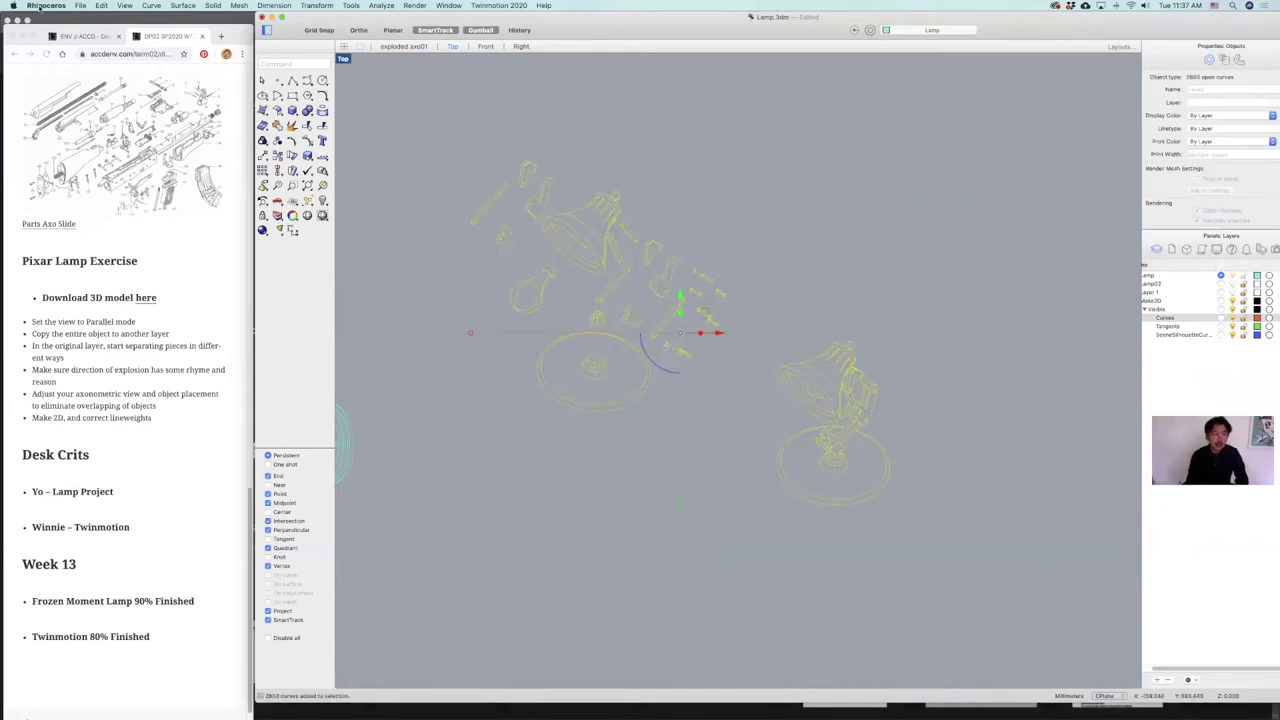
{"action": "left_click", "coordinate": [79, 5]}
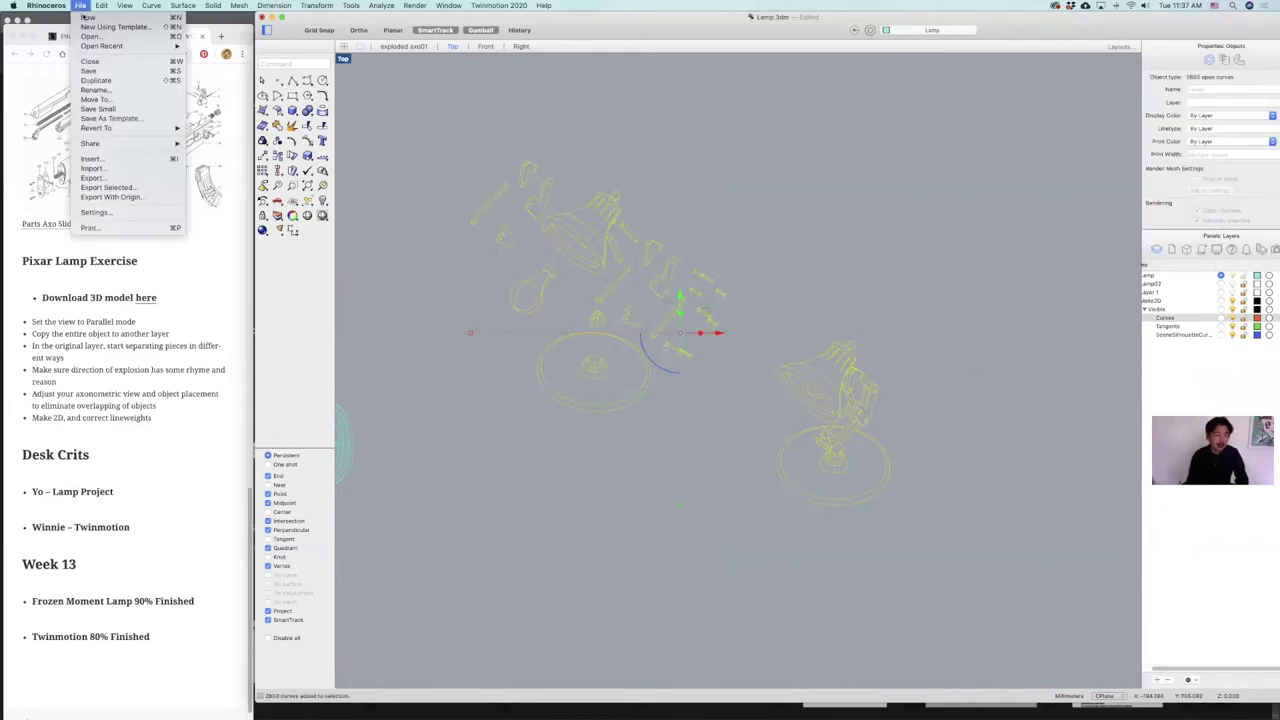
{"action": "left_click", "coordinate": [120, 188]}
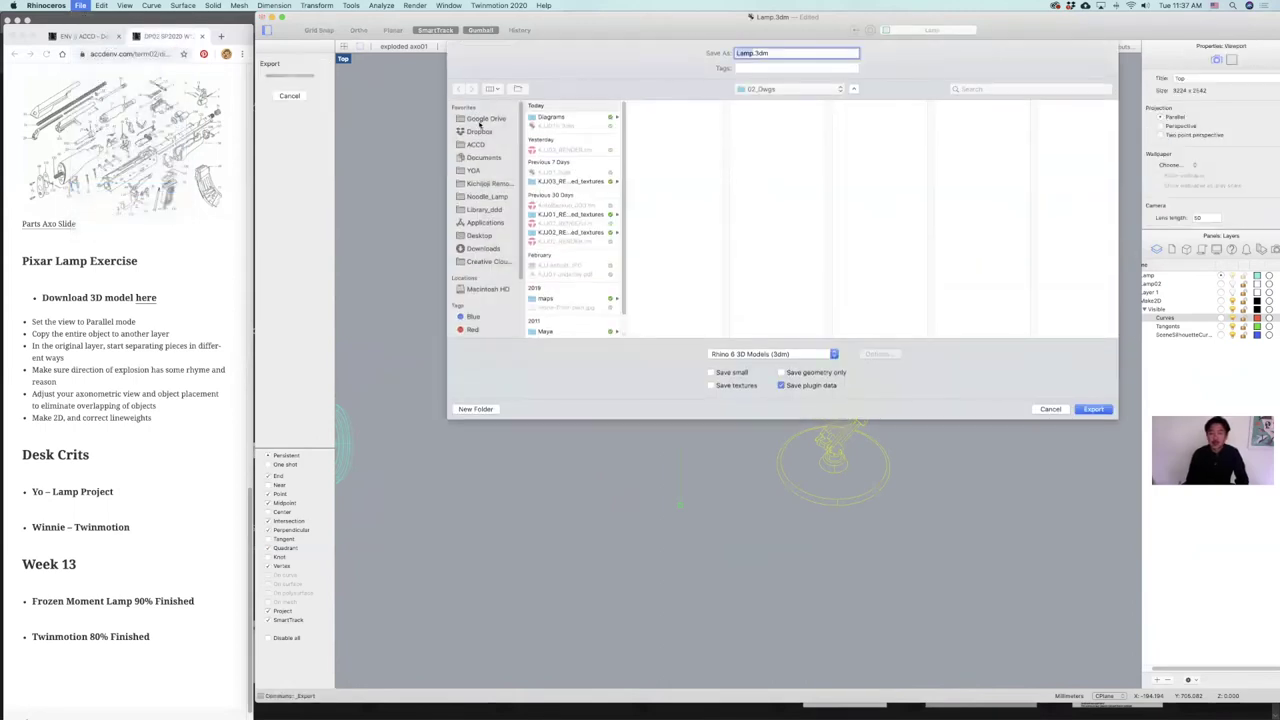
{"action": "left_click", "coordinate": [479, 236]}
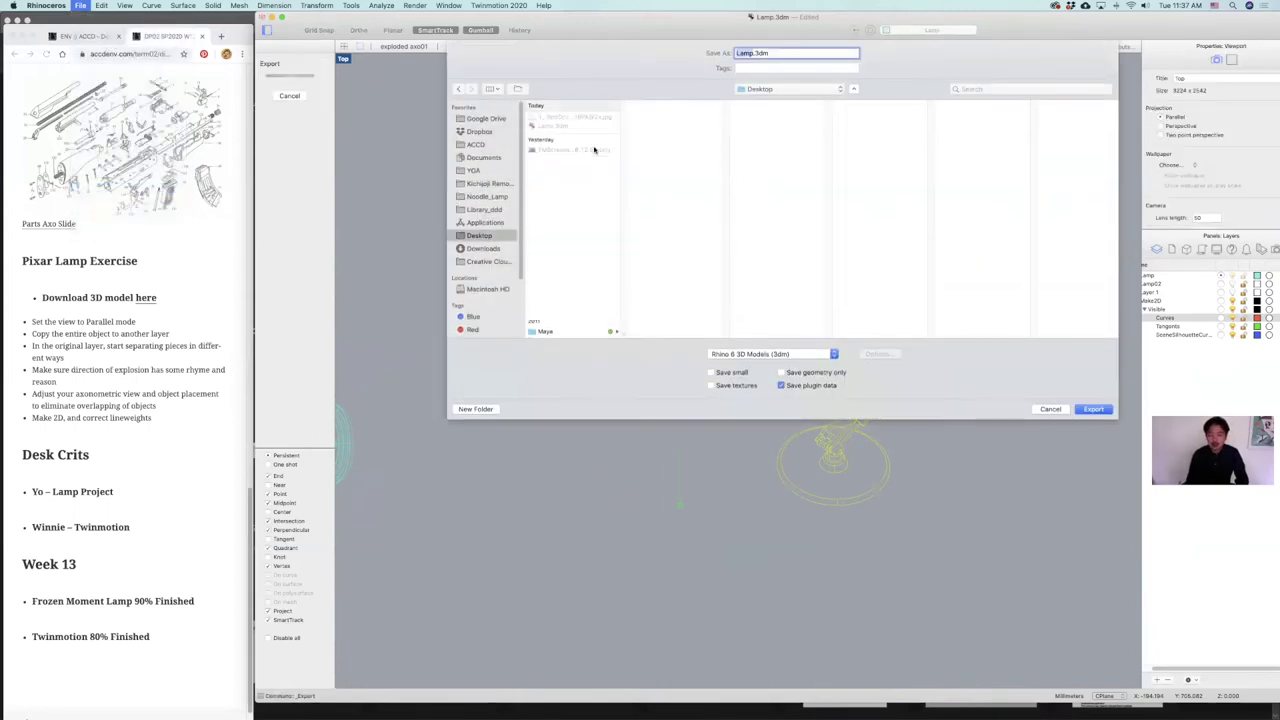
{"action": "left_click", "coordinate": [749, 355]}
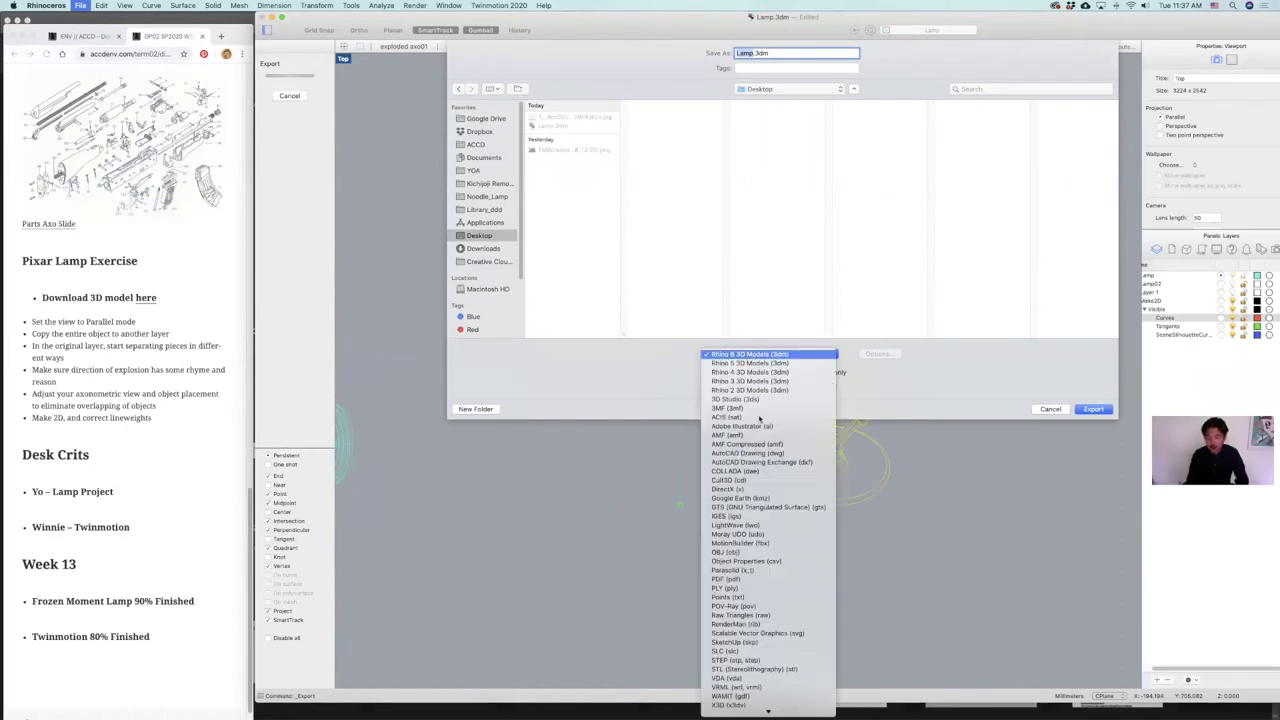
{"action": "left_click", "coordinate": [764, 426]}
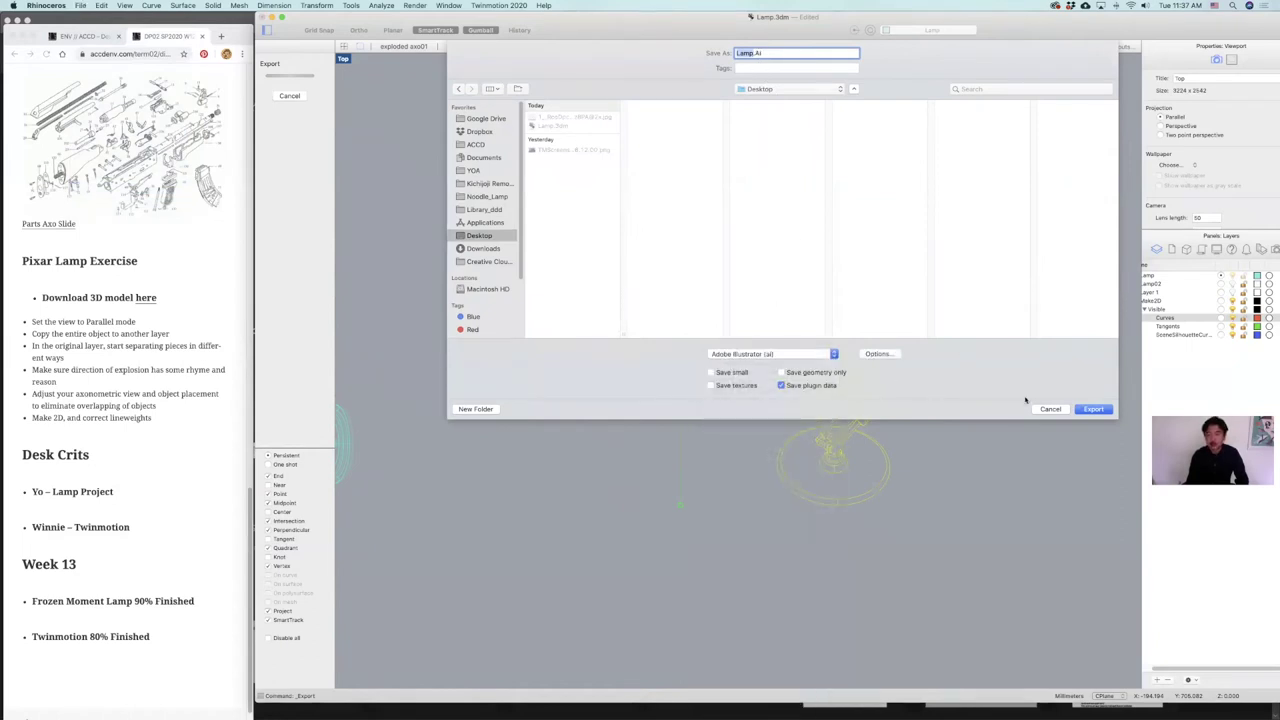
{"action": "left_click", "coordinate": [1093, 409]}
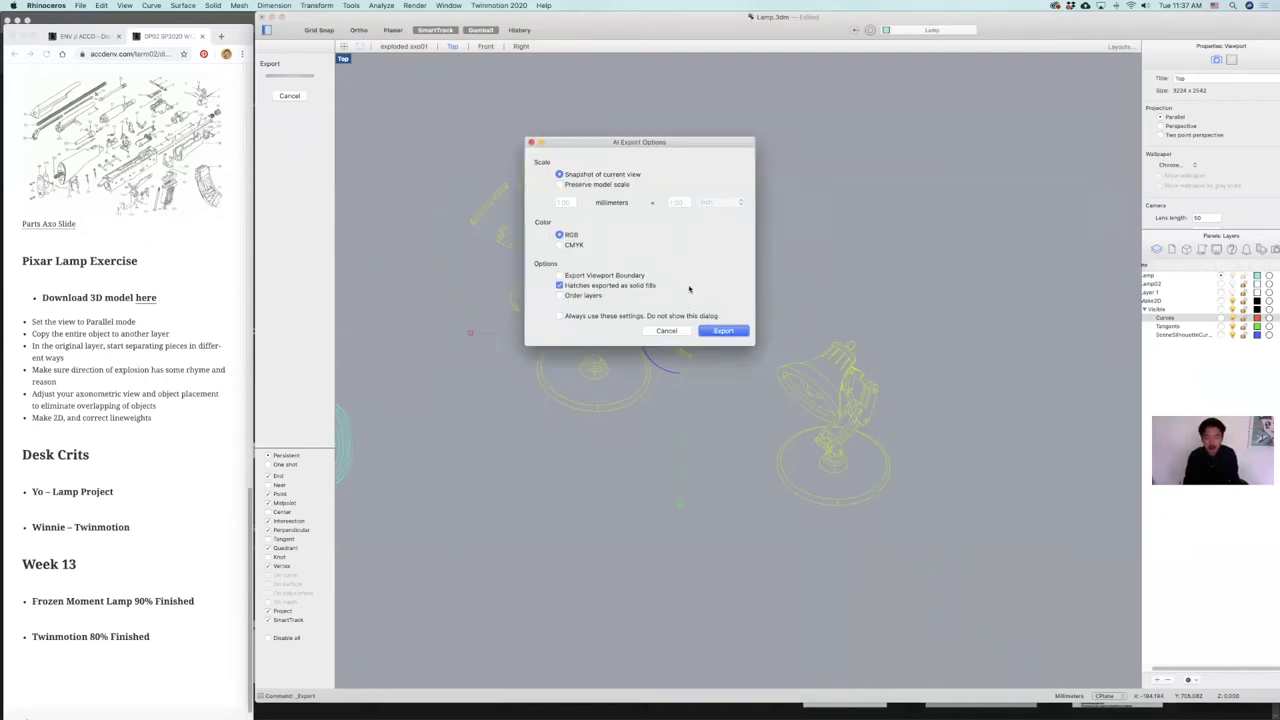
{"action": "left_click", "coordinate": [724, 330]}
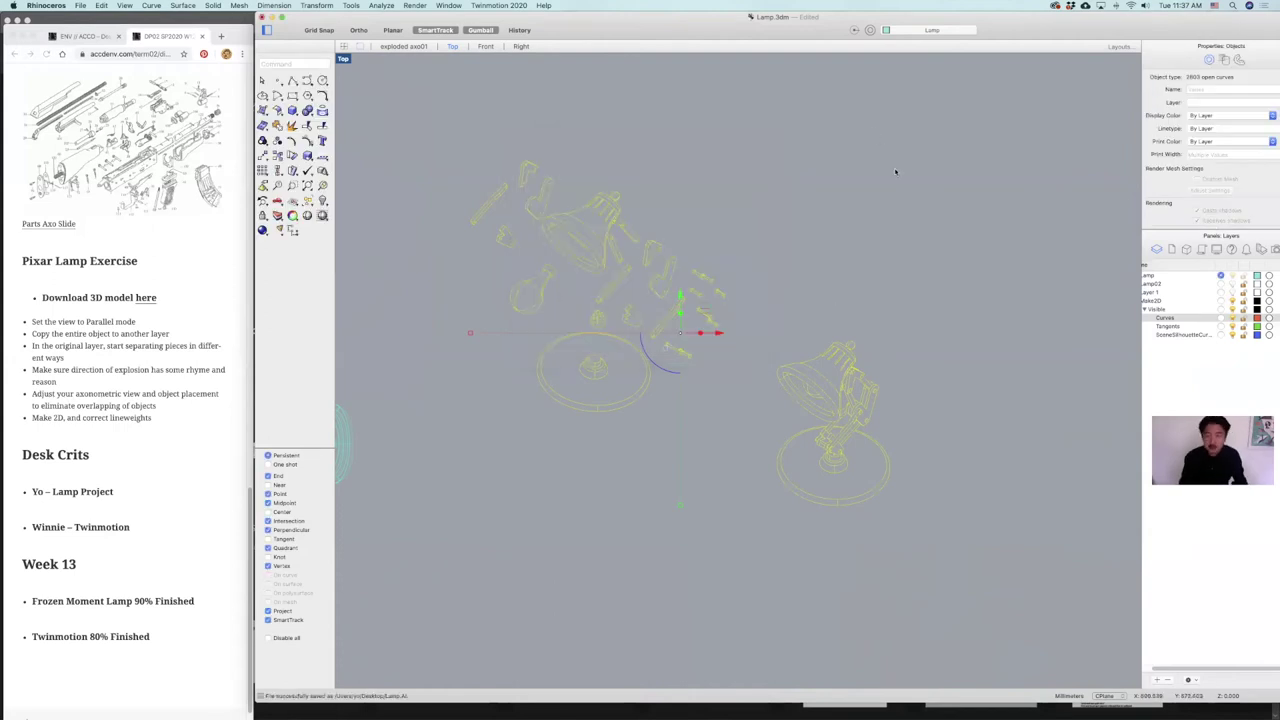
Step: Switch to Adobe Illustrator and open Lamp.ai from the Desktop
{"action": "left_click", "coordinate": [437, 700]}
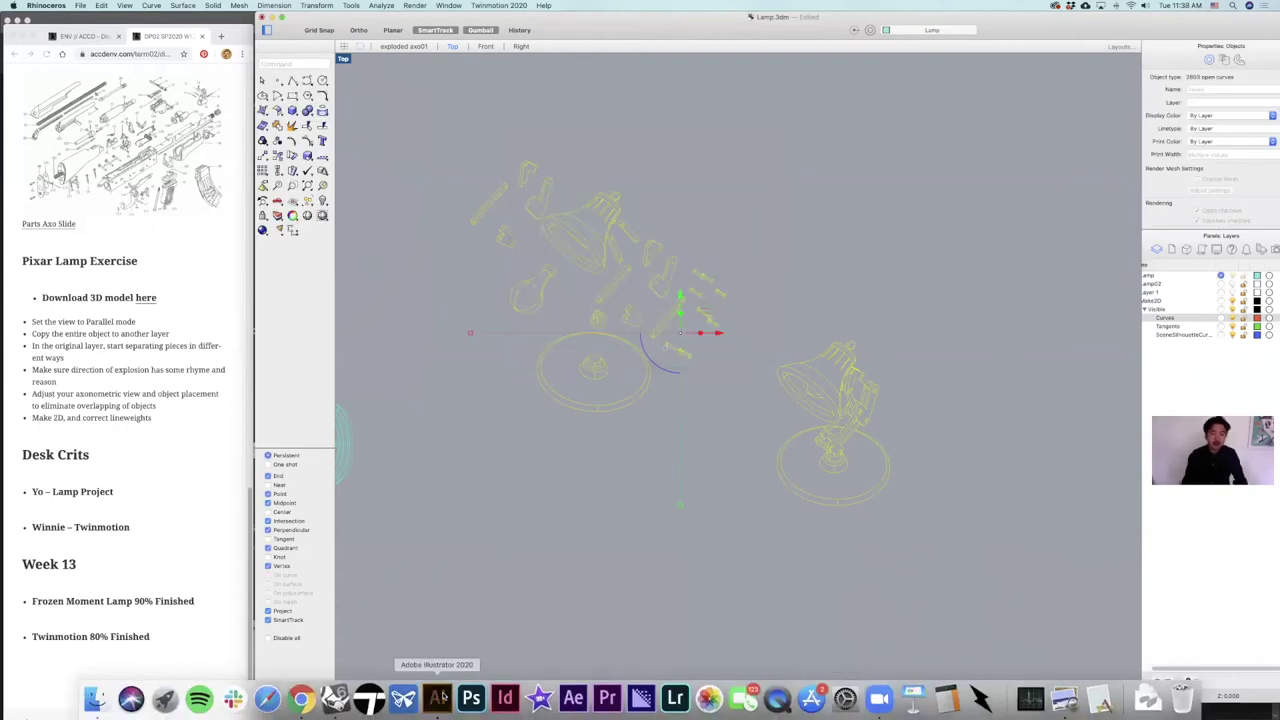
{"action": "left_click", "coordinate": [76, 5]}
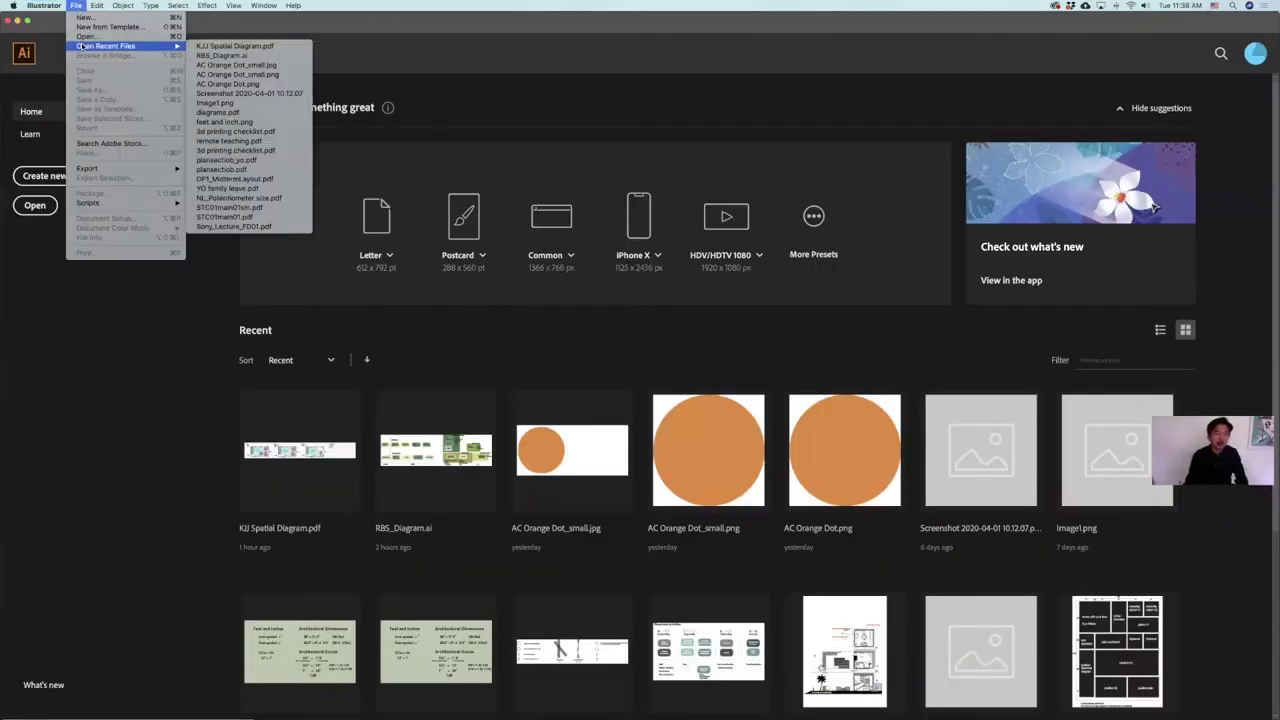
{"action": "left_click", "coordinate": [85, 37]}
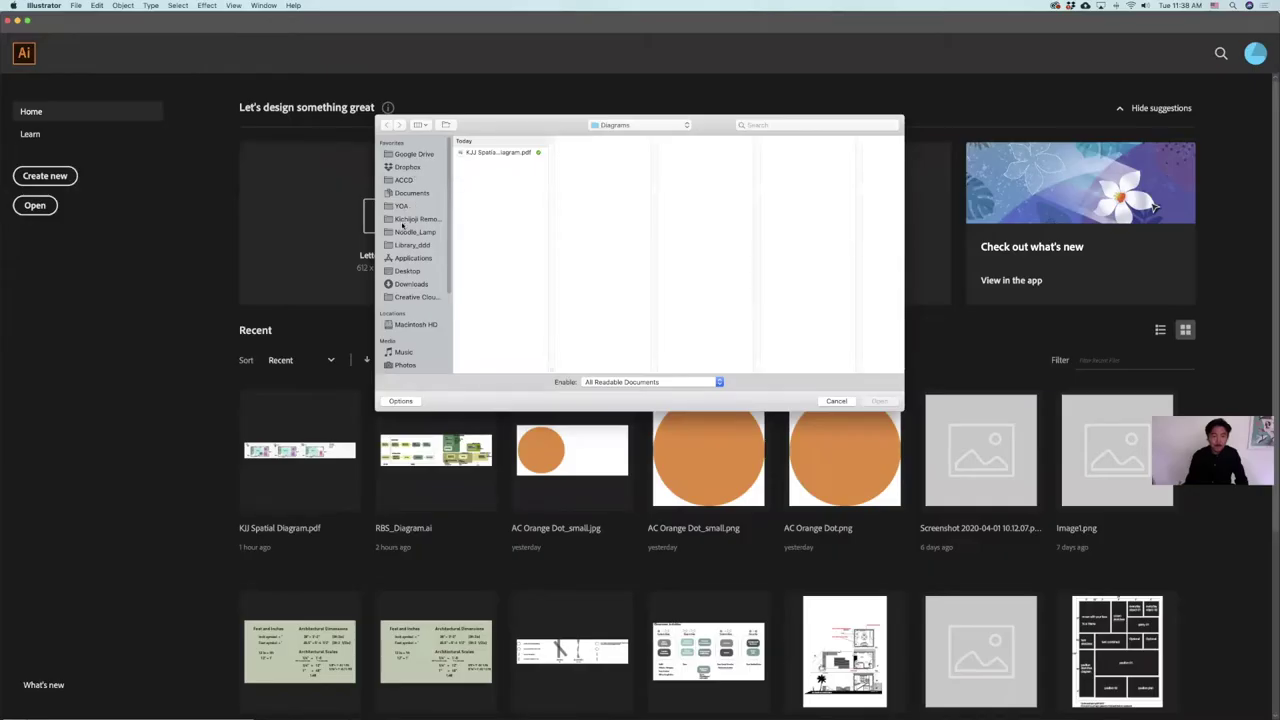
{"action": "left_click", "coordinate": [408, 271]}
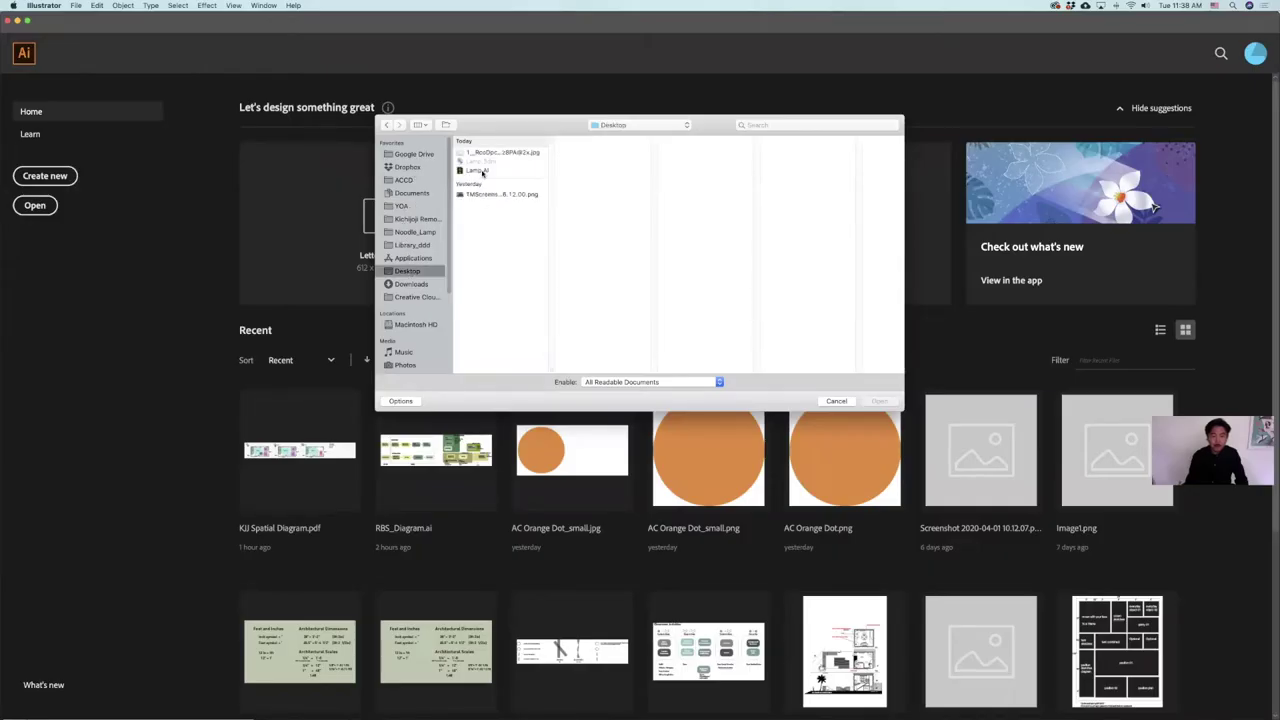
{"action": "double_click", "coordinate": [482, 175]}
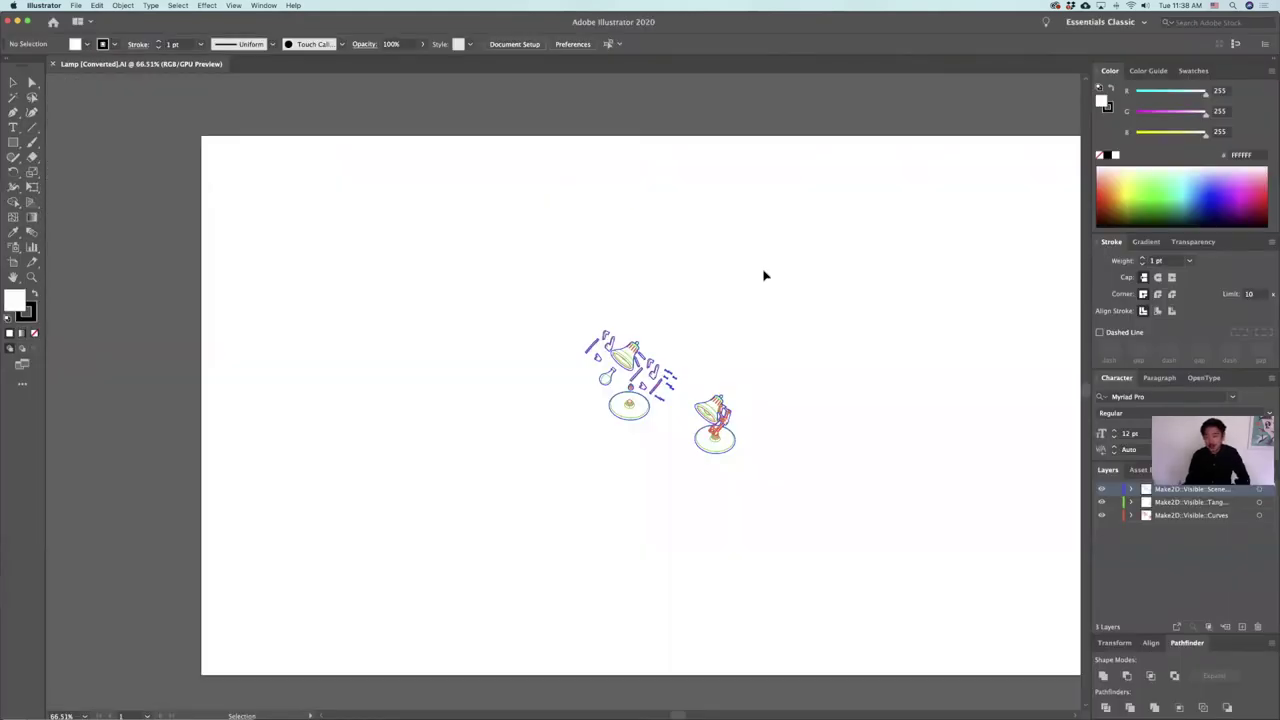
Step: Examine the imported exploded and assembled lamp linework on the artboard at different magnifications
{"action": "scroll", "coordinate": [770, 278], "scroll_direction": "down", "scroll_amount": 2, "text": "alt"}
{"action": "left_click_drag", "start_coordinate": [843, 297], "coordinate": [718, 295]}
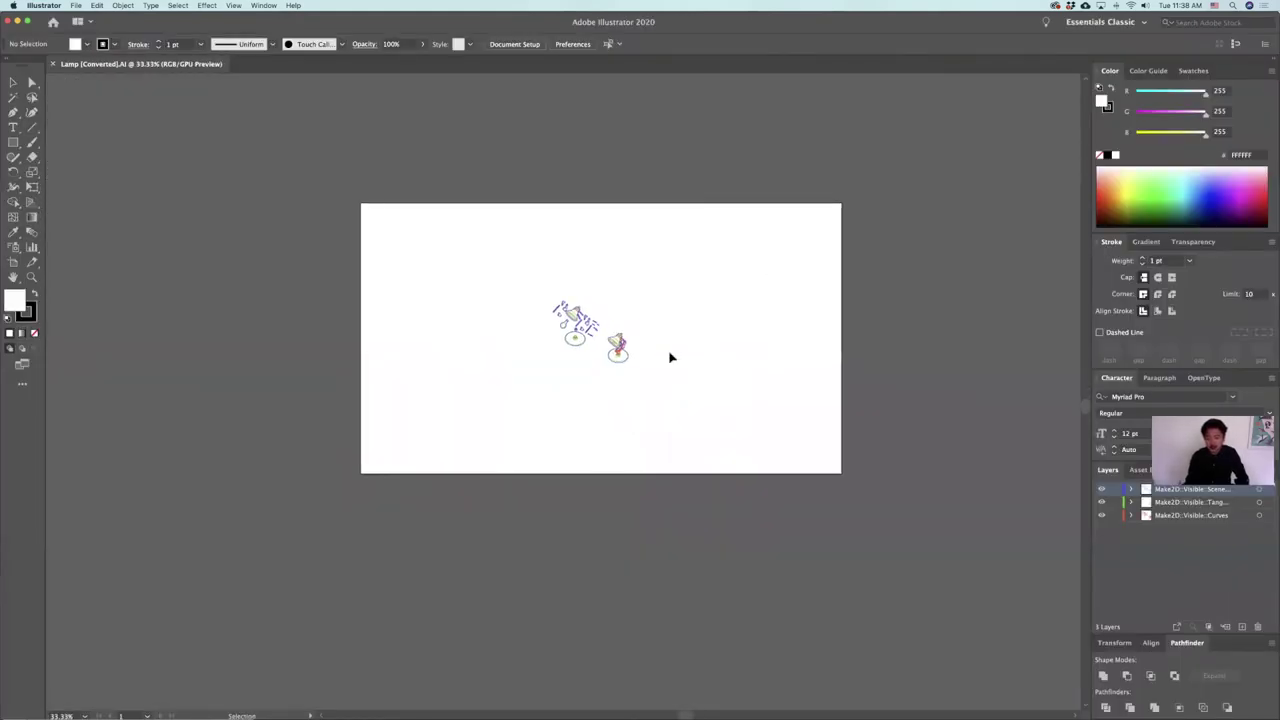
{"action": "scroll", "coordinate": [671, 356], "scroll_direction": "up", "scroll_amount": 4, "text": "alt"}
{"action": "scroll", "coordinate": [648, 355], "scroll_direction": "down", "scroll_amount": 1, "text": "alt"}
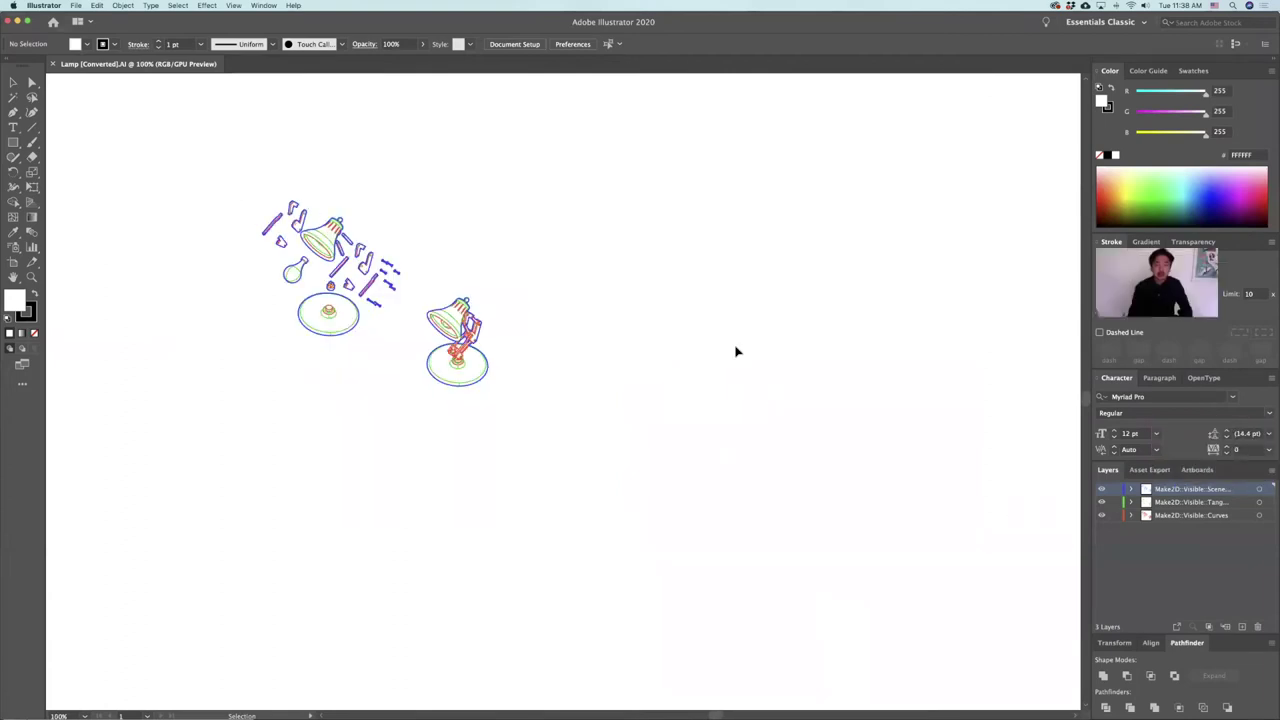
{"action": "left_click_drag", "start_coordinate": [685, 385], "coordinate": [698, 386]}
{"action": "scroll", "coordinate": [698, 386], "scroll_direction": "left", "scroll_amount": 3}
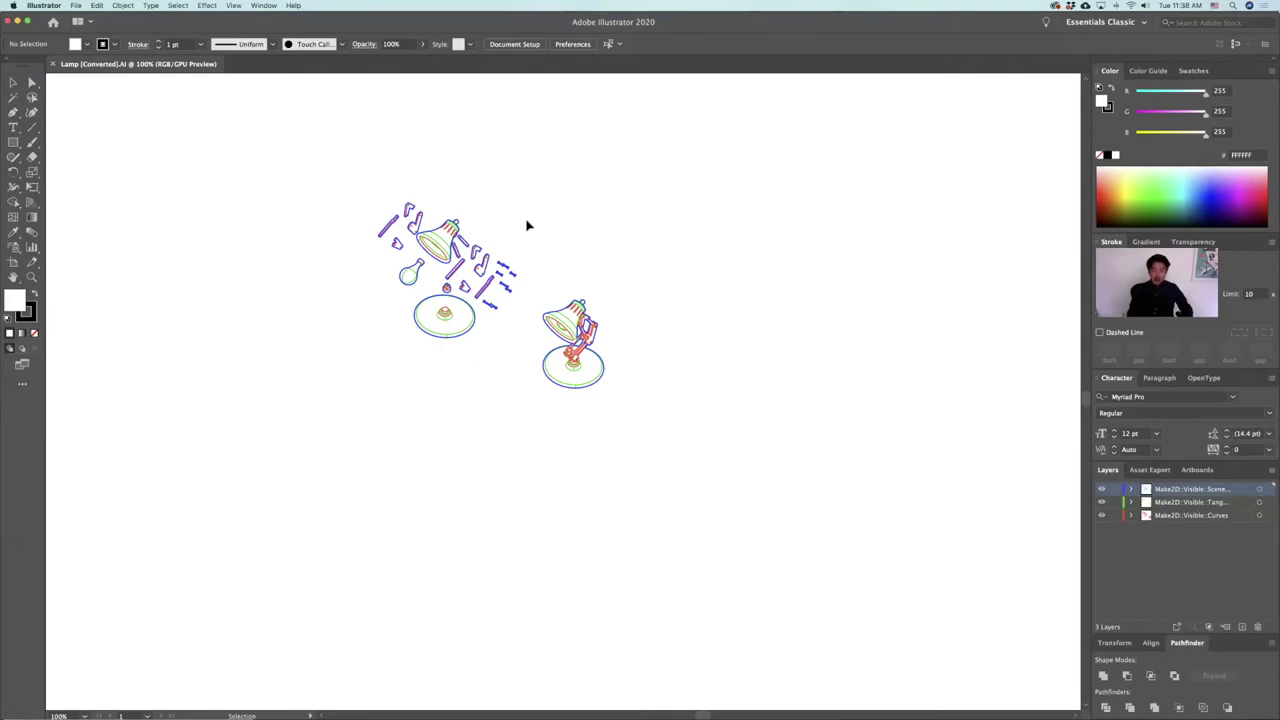
{"action": "scroll", "coordinate": [527, 263], "scroll_direction": "up", "scroll_amount": 3, "text": "alt"}
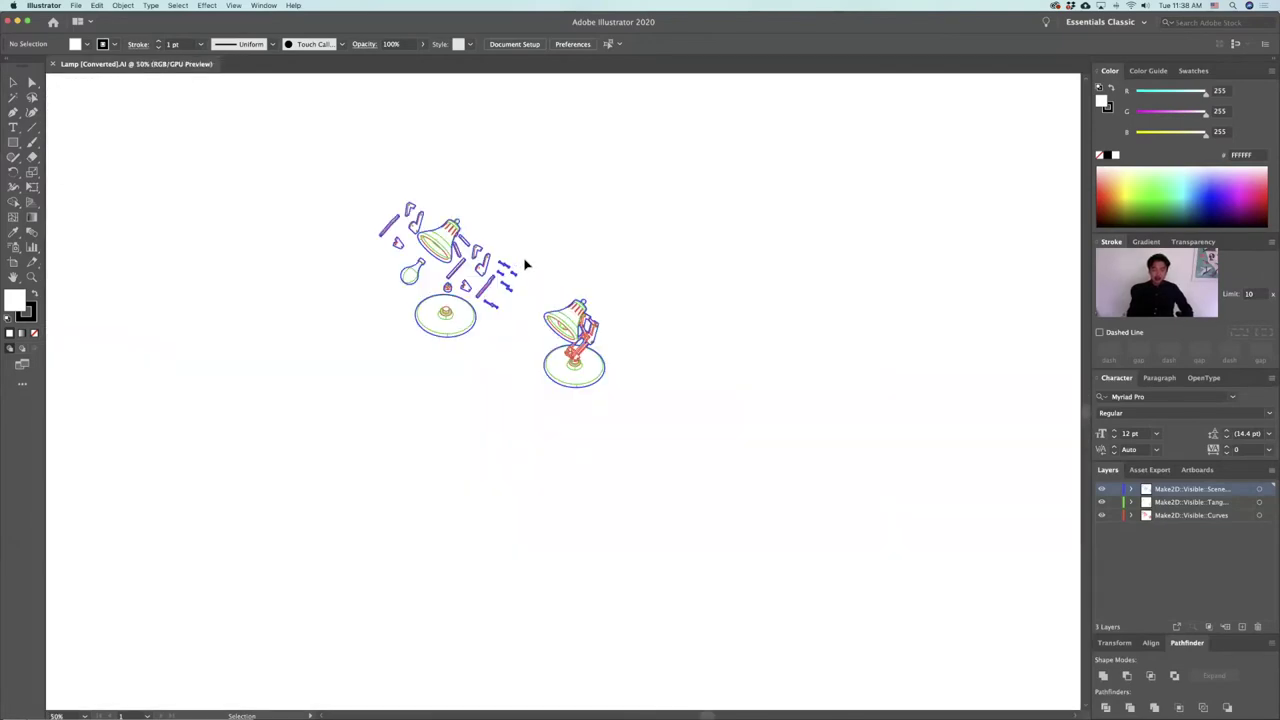
{"action": "scroll", "coordinate": [527, 263], "scroll_direction": "down", "scroll_amount": 3, "text": "alt"}
{"action": "scroll", "coordinate": [527, 263], "scroll_direction": "up", "scroll_amount": 4, "text": "alt"}
{"action": "scroll", "coordinate": [527, 263], "scroll_direction": "down", "scroll_amount": 4, "text": "alt"}
{"action": "scroll", "coordinate": [527, 263], "scroll_direction": "up", "scroll_amount": 3, "text": "alt"}
{"action": "scroll", "coordinate": [527, 263], "scroll_direction": "up", "scroll_amount": 2, "text": "alt"}
{"action": "scroll", "coordinate": [527, 263], "scroll_direction": "down", "scroll_amount": 3, "text": "alt"}
{"action": "scroll", "coordinate": [527, 263], "scroll_direction": "up", "scroll_amount": 1, "text": "alt"}
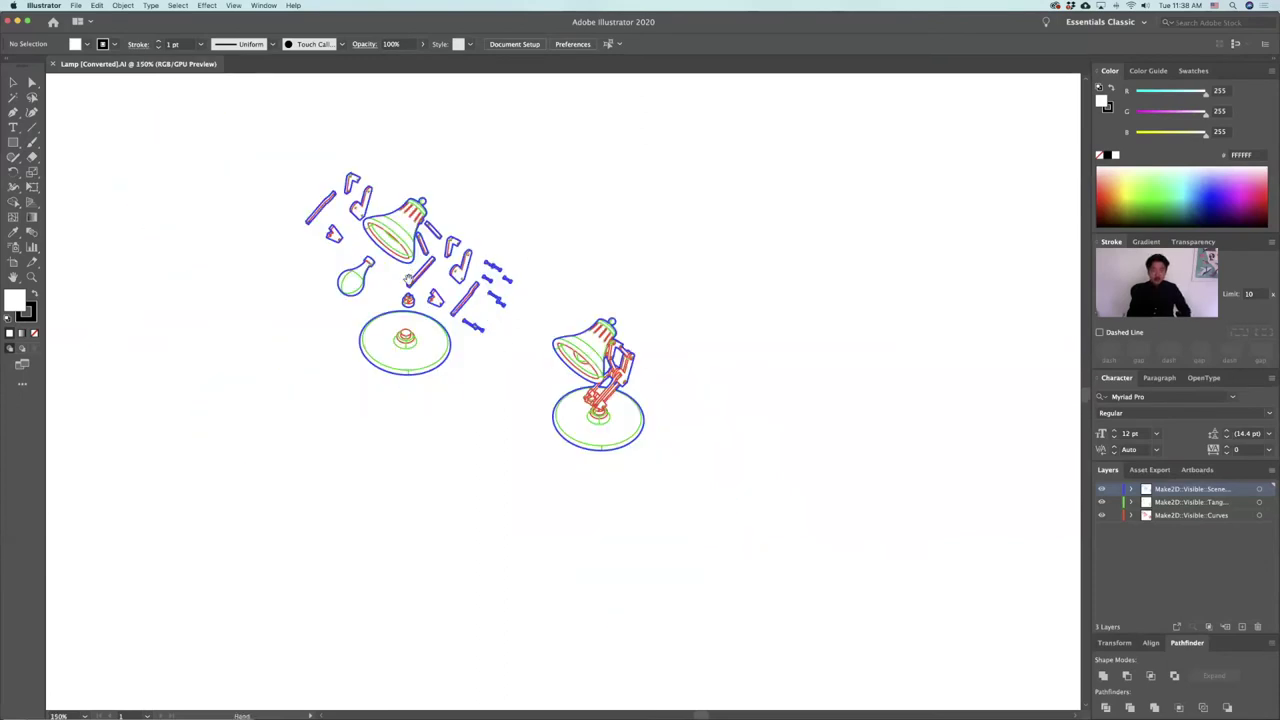
Step: Compare the size of the imported lamp linework with the whole artboard
{"action": "left_click_drag", "start_coordinate": [382, 384], "coordinate": [427, 396]}
{"action": "scroll", "coordinate": [577, 313], "scroll_direction": "up", "scroll_amount": 2, "text": "alt"}
{"action": "scroll", "coordinate": [577, 313], "scroll_direction": "down", "scroll_amount": 4, "text": "alt"}
{"action": "scroll", "coordinate": [577, 313], "scroll_direction": "up", "scroll_amount": 1, "text": "alt"}
{"action": "scroll", "coordinate": [577, 313], "scroll_direction": "down", "scroll_amount": 2, "text": "alt"}
{"action": "scroll", "coordinate": [577, 313], "scroll_direction": "down", "scroll_amount": 1, "text": "alt"}
{"action": "scroll", "coordinate": [574, 314], "scroll_direction": "up", "scroll_amount": 1, "text": "alt"}
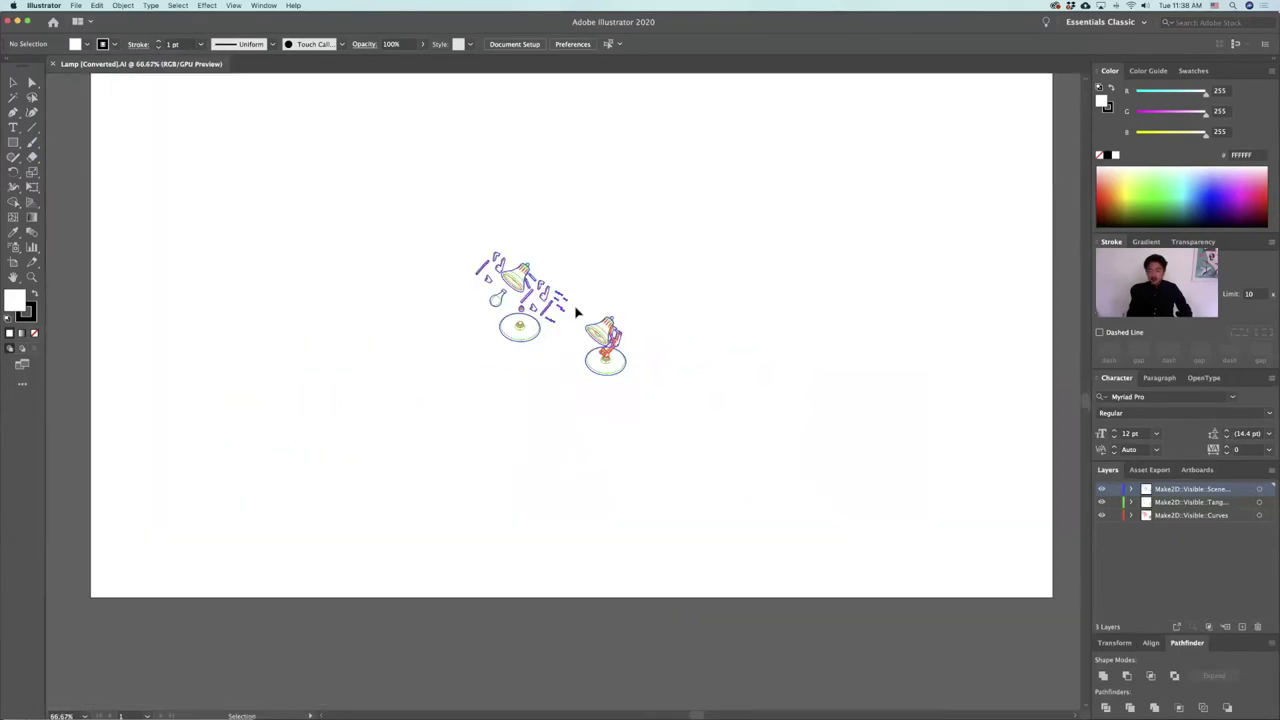
Step: Resize the artboard to the Tabloid preset in landscape orientation, 1224 by 792 px
{"action": "left_click", "coordinate": [1198, 470]}
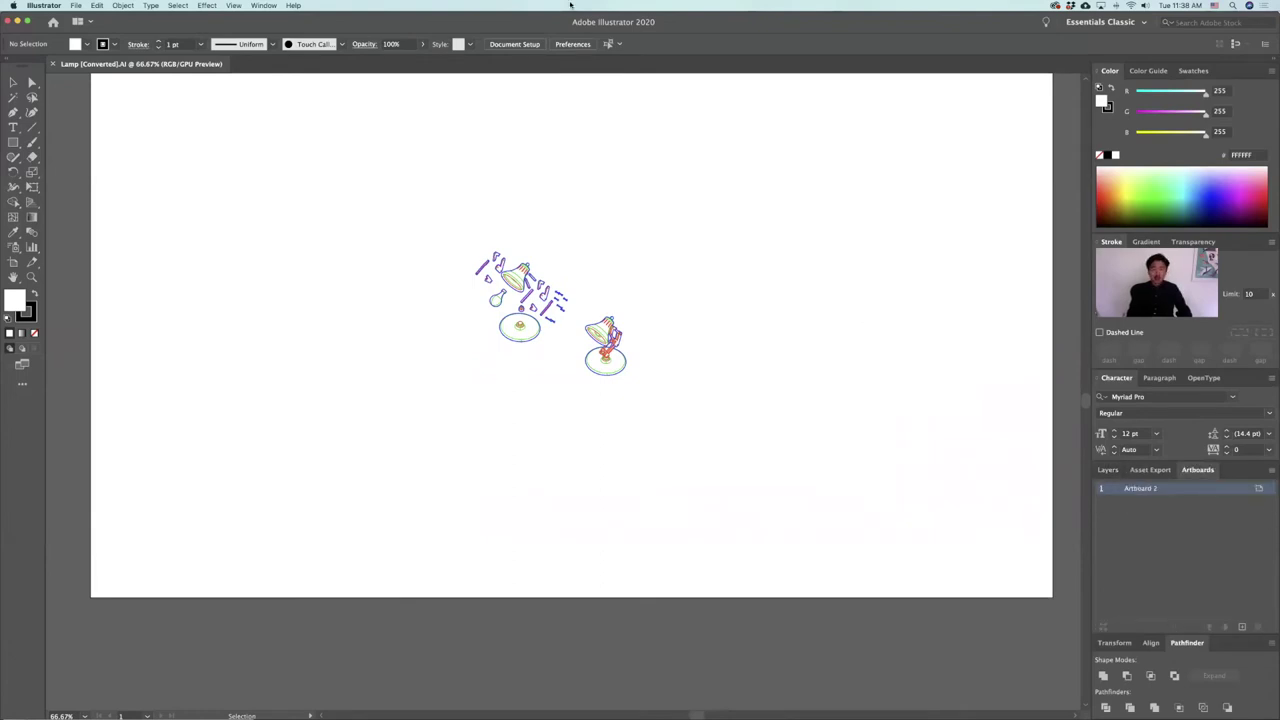
{"action": "left_click", "coordinate": [260, 5]}
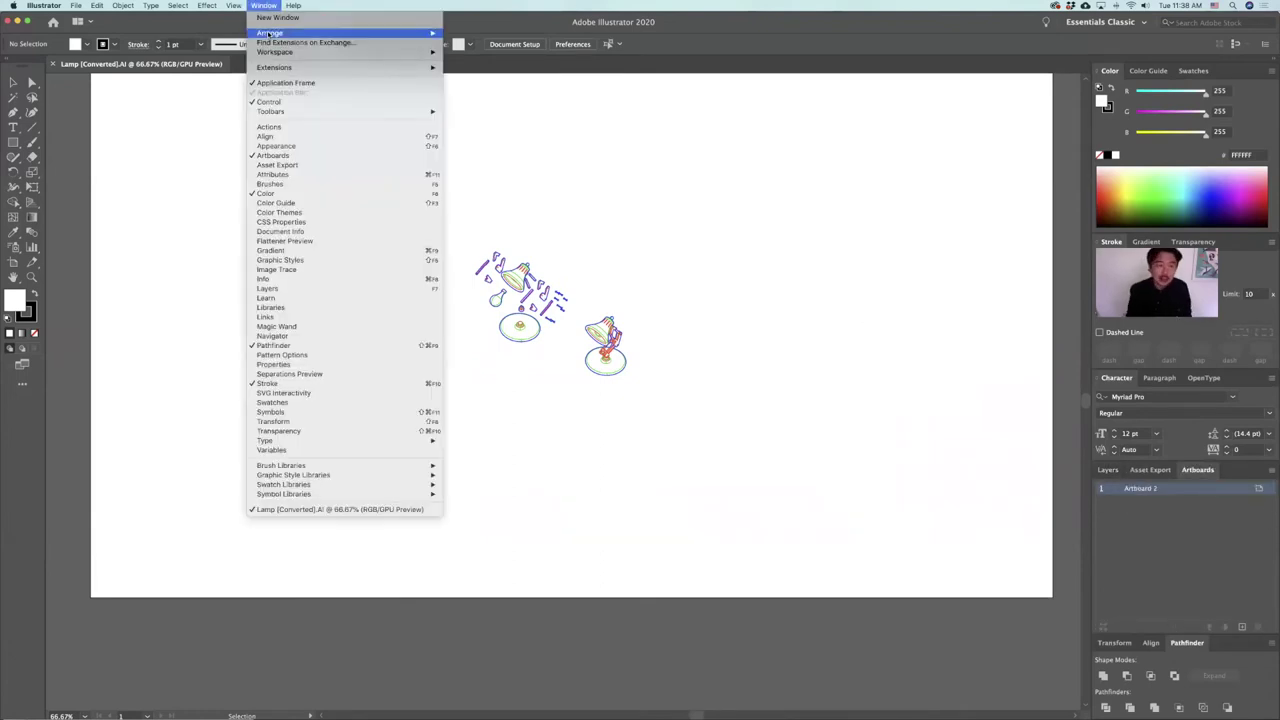
{"action": "mouse_move", "coordinate": [431, 53]}
{"action": "left_click", "coordinate": [487, 71]}
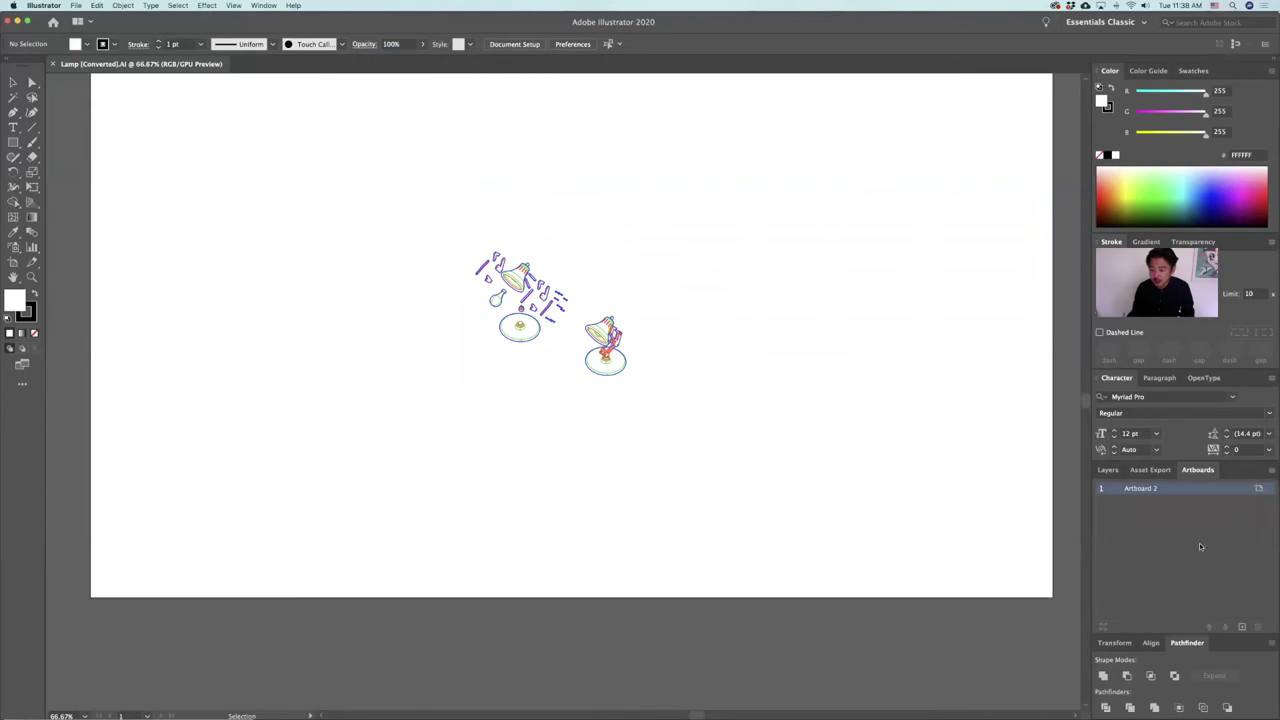
{"action": "left_click", "coordinate": [1259, 490]}
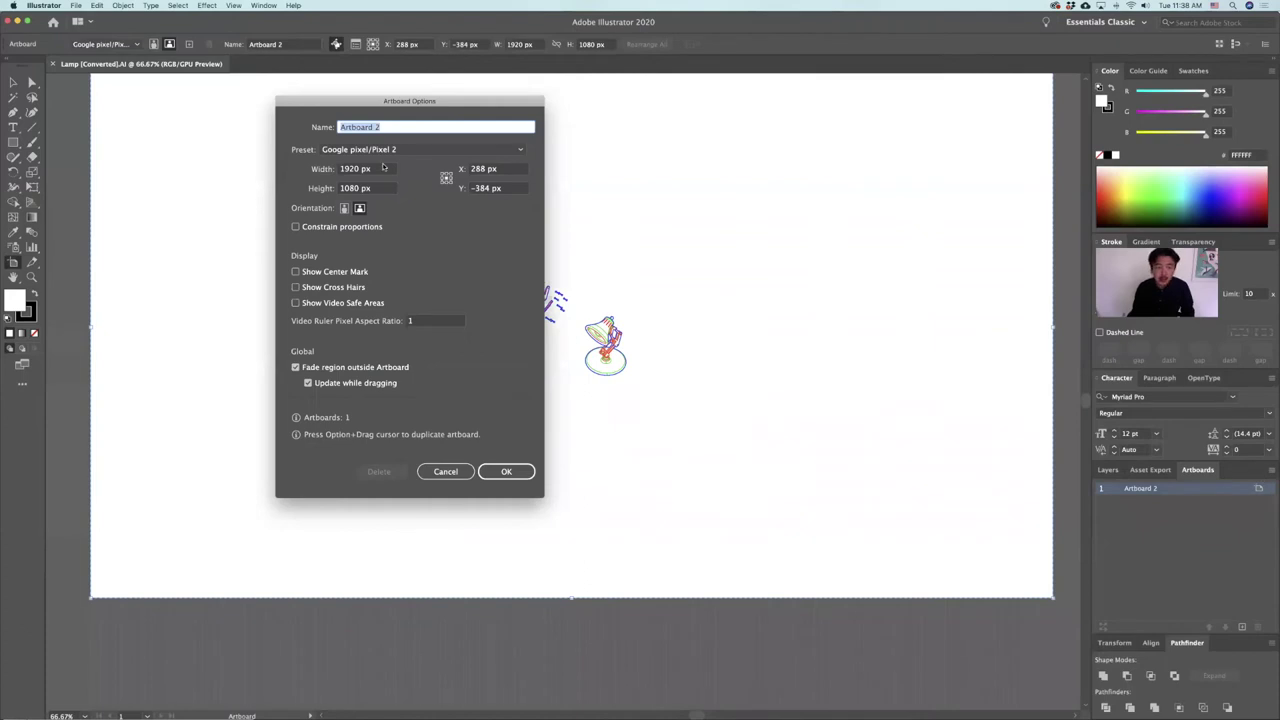
{"action": "left_click", "coordinate": [412, 150]}
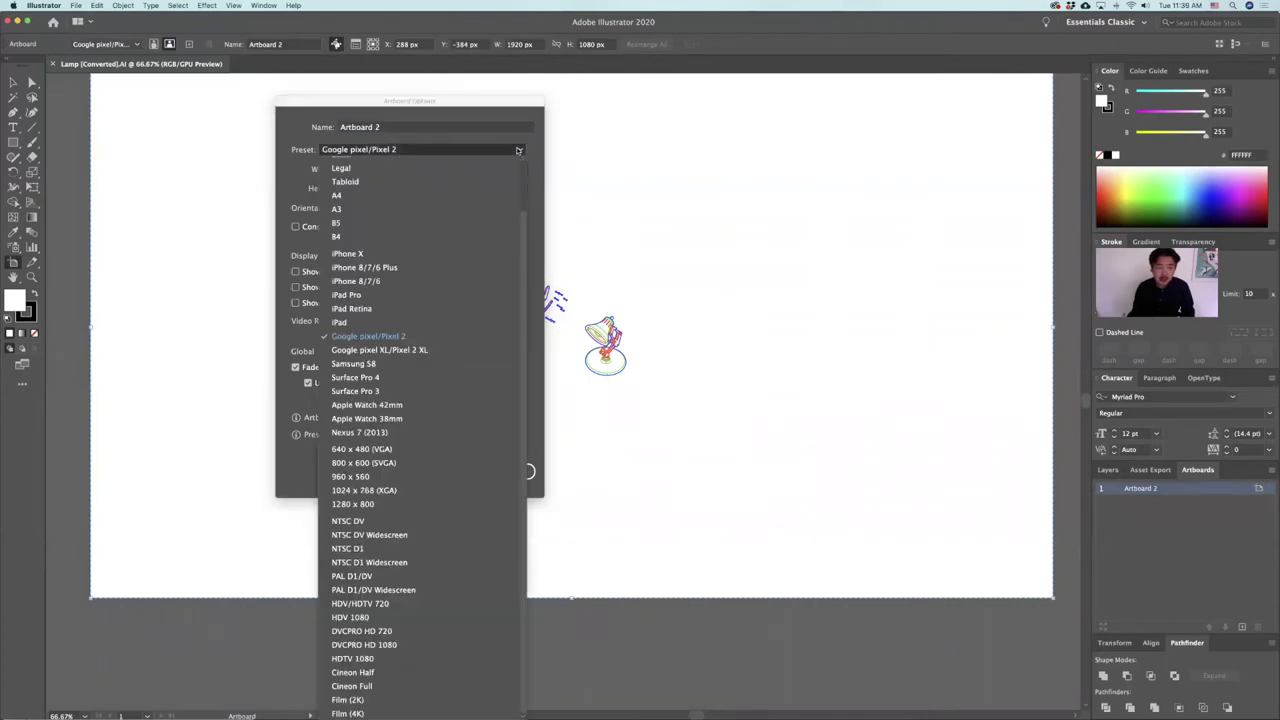
{"action": "left_click", "coordinate": [456, 181]}
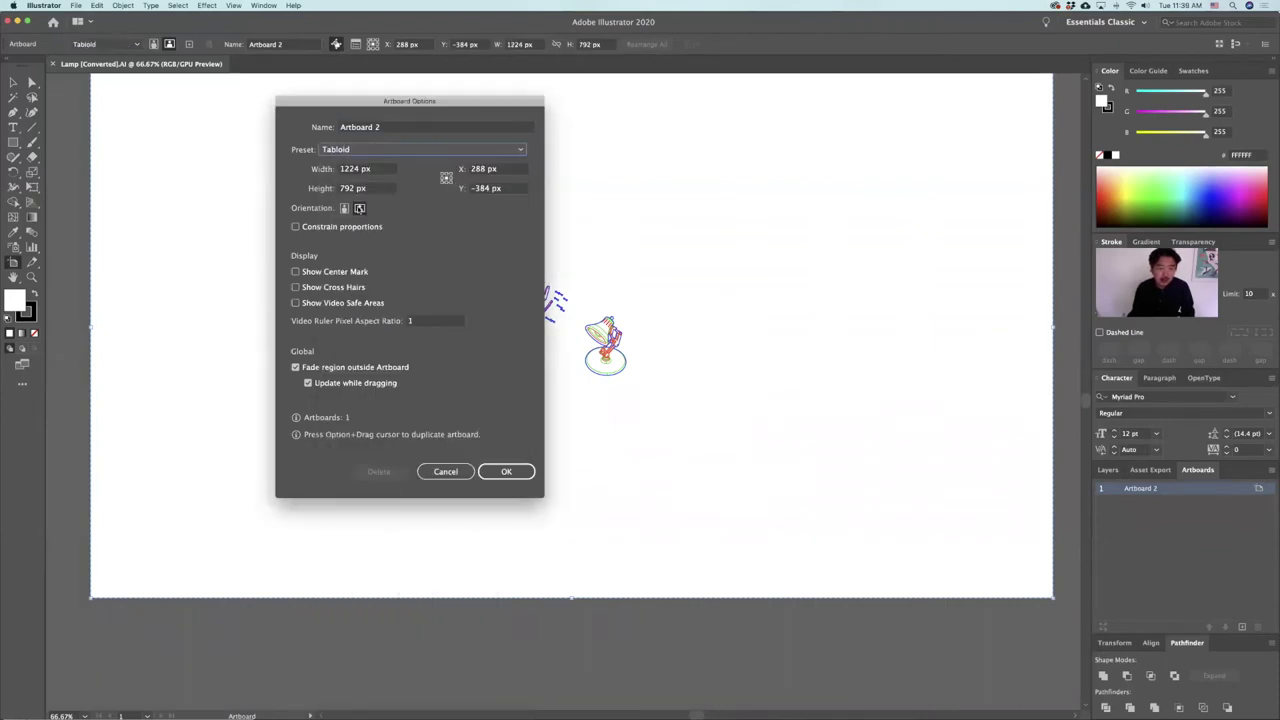
{"action": "left_click", "coordinate": [506, 471]}
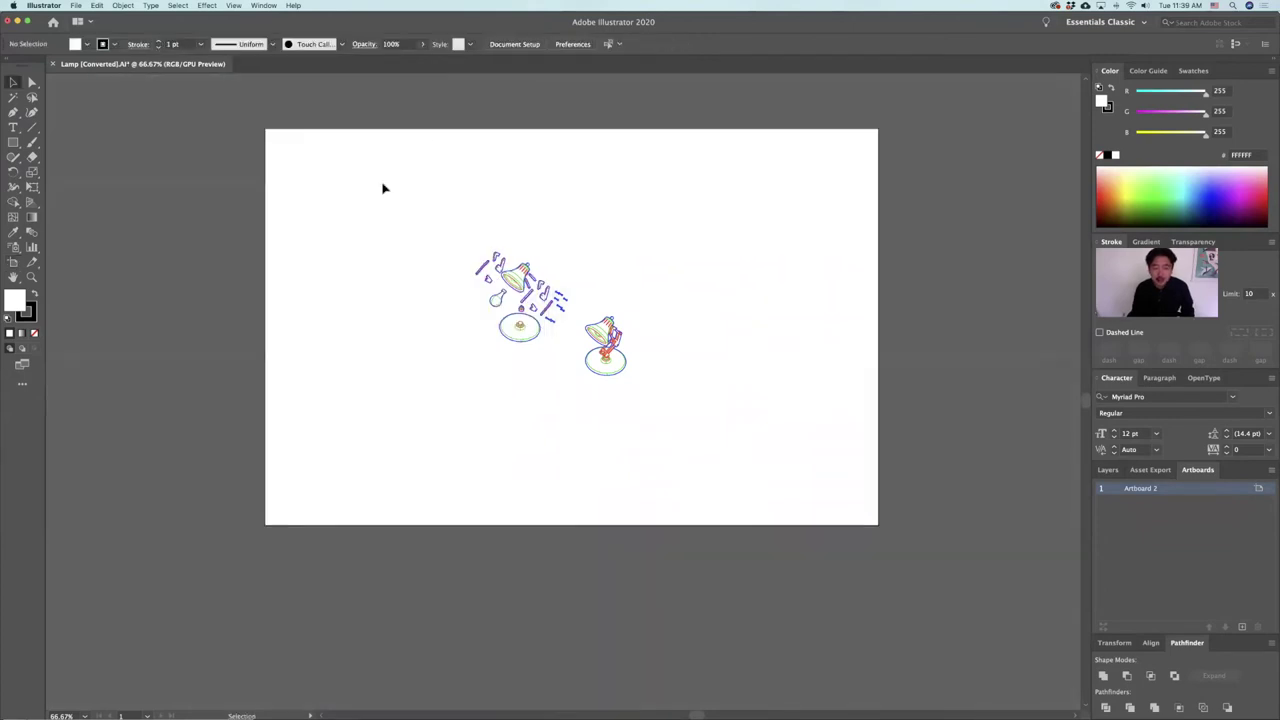
Step: Scale all the lamp linework up proportionally to about 865 by 711 px and reposition it inside the artboard
{"action": "left_click_drag", "start_coordinate": [585, 336], "coordinate": [774, 429]}
{"action": "left_click_drag", "start_coordinate": [477, 377], "coordinate": [311, 510]}
{"action": "left_click_drag", "start_coordinate": [627, 251], "coordinate": [820, 160], "text": "shift"}
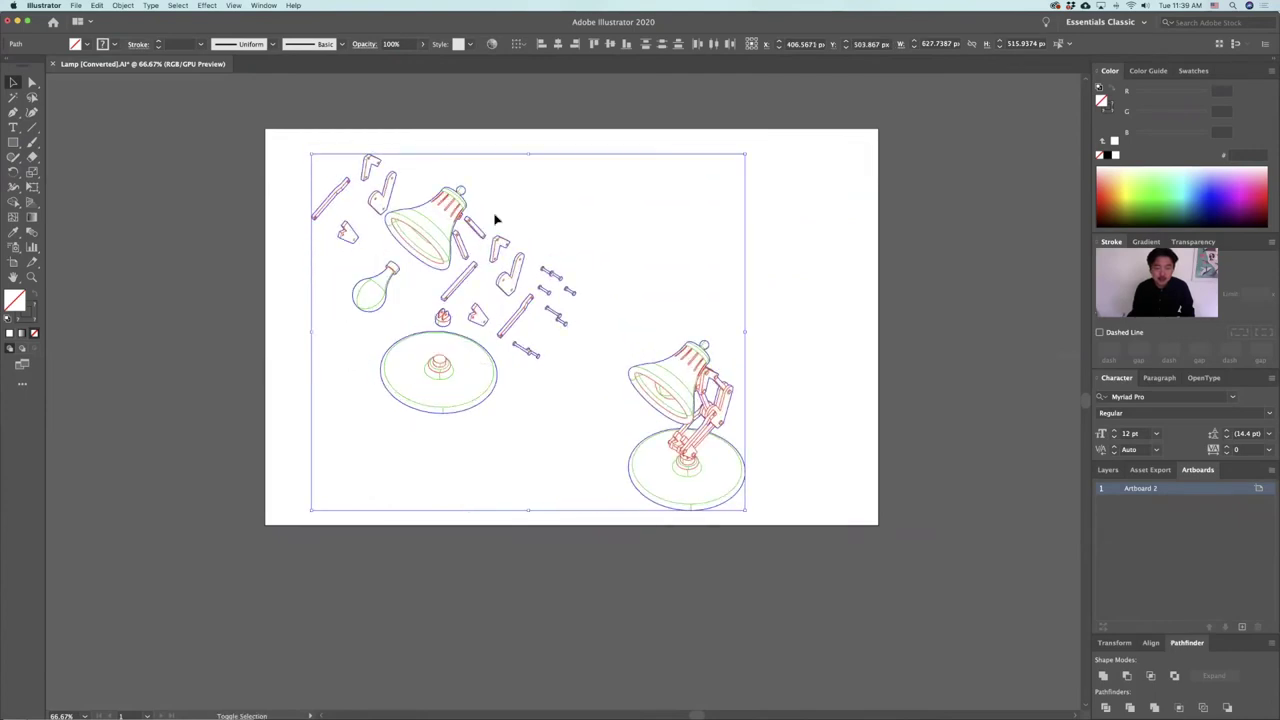
{"action": "left_click_drag", "start_coordinate": [494, 219], "coordinate": [528, 214]}
{"action": "left_click", "coordinate": [668, 224]}
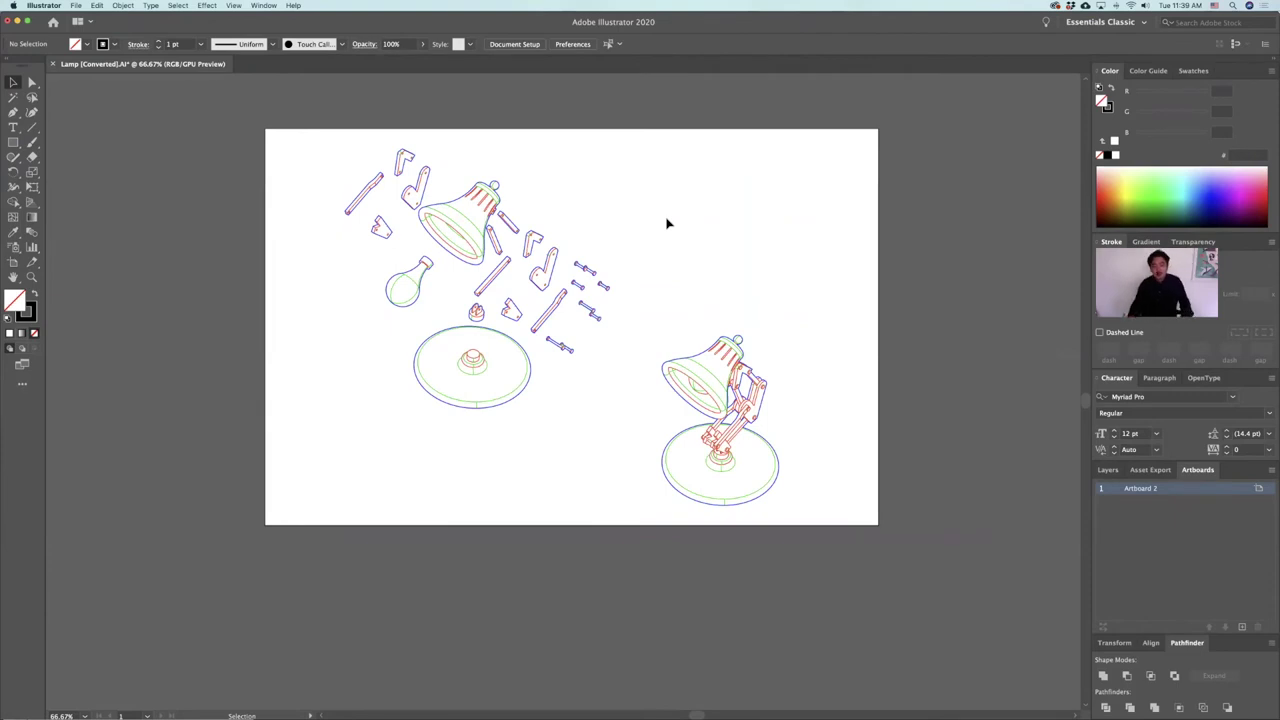
Step: Give all curves on the Make2D::Visible::Scene... layer a black stroke with a weight of 1.5 pt
{"action": "left_click", "coordinate": [1110, 470]}
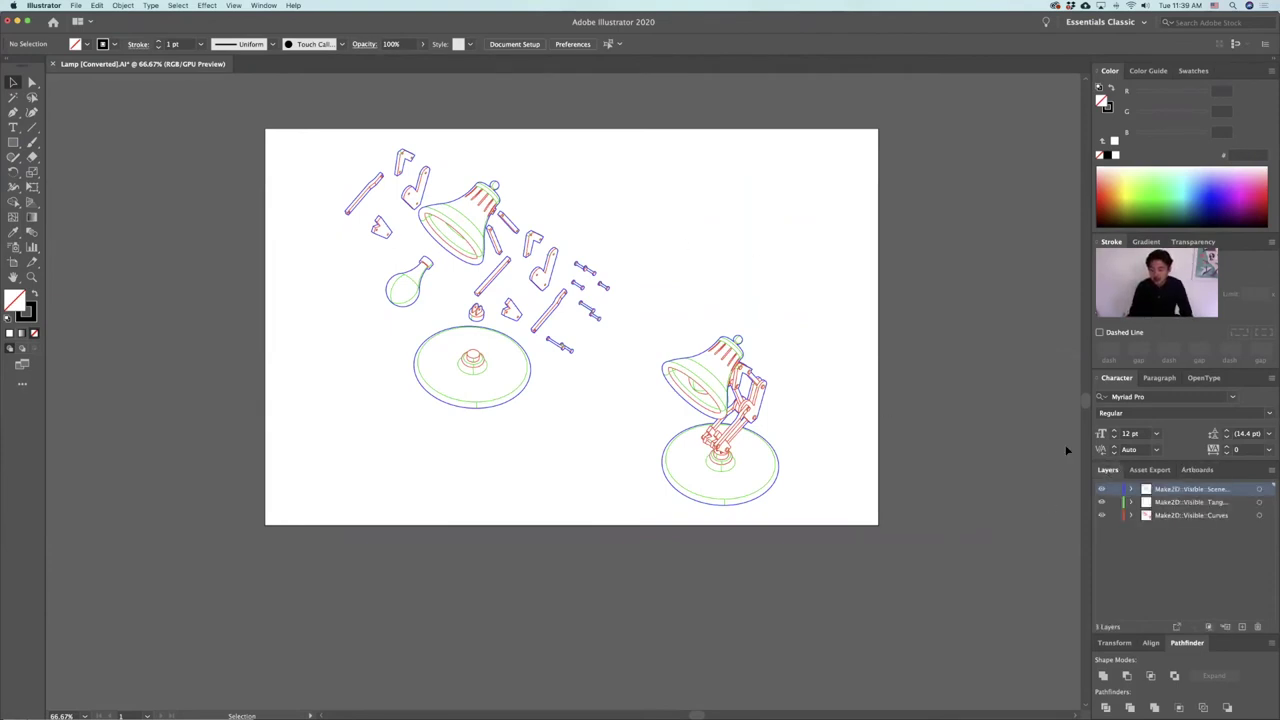
{"action": "left_click", "coordinate": [1260, 490]}
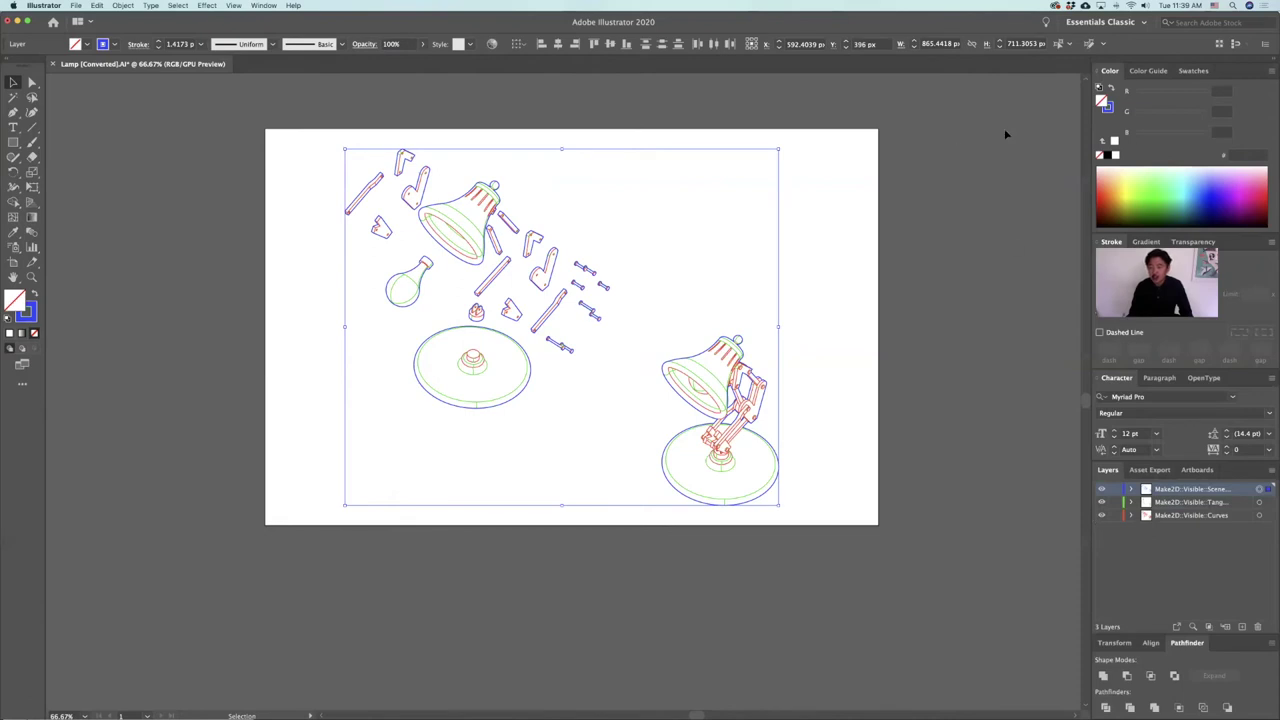
{"action": "left_click", "coordinate": [1108, 155]}
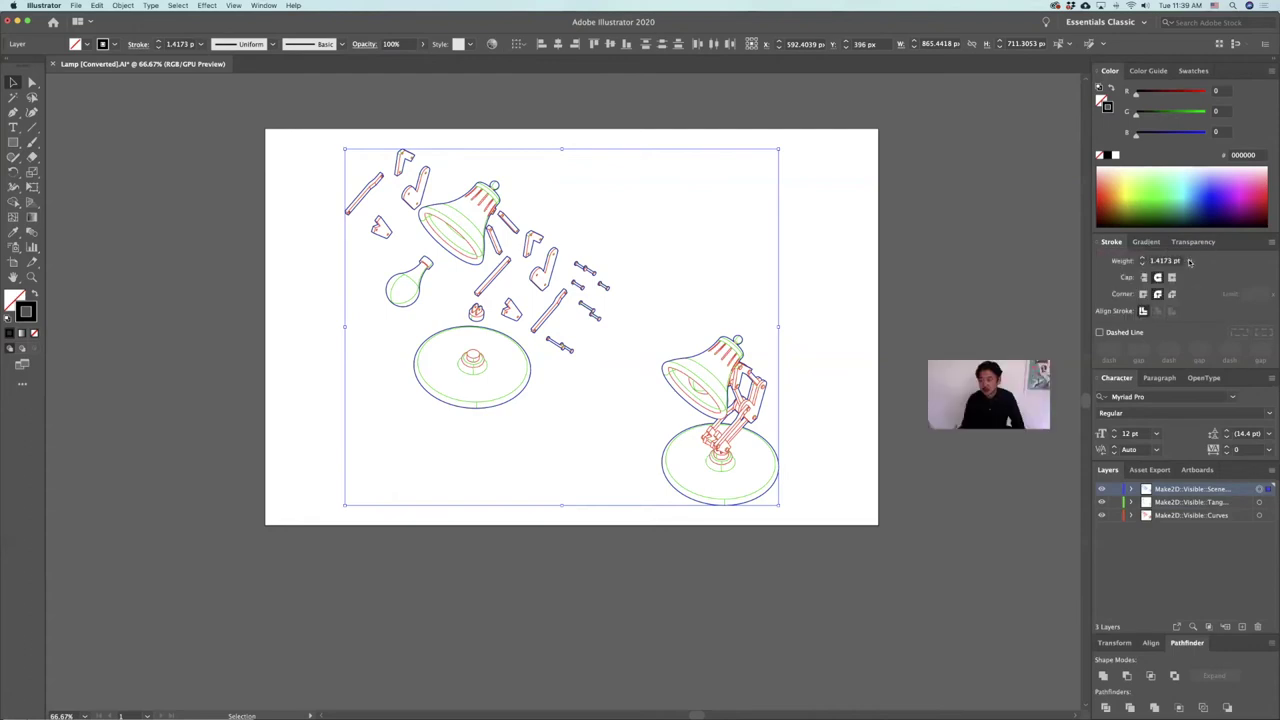
{"action": "left_click", "coordinate": [1189, 261]}
{"action": "left_click", "coordinate": [1151, 261]}
{"action": "type", "text": "2"}
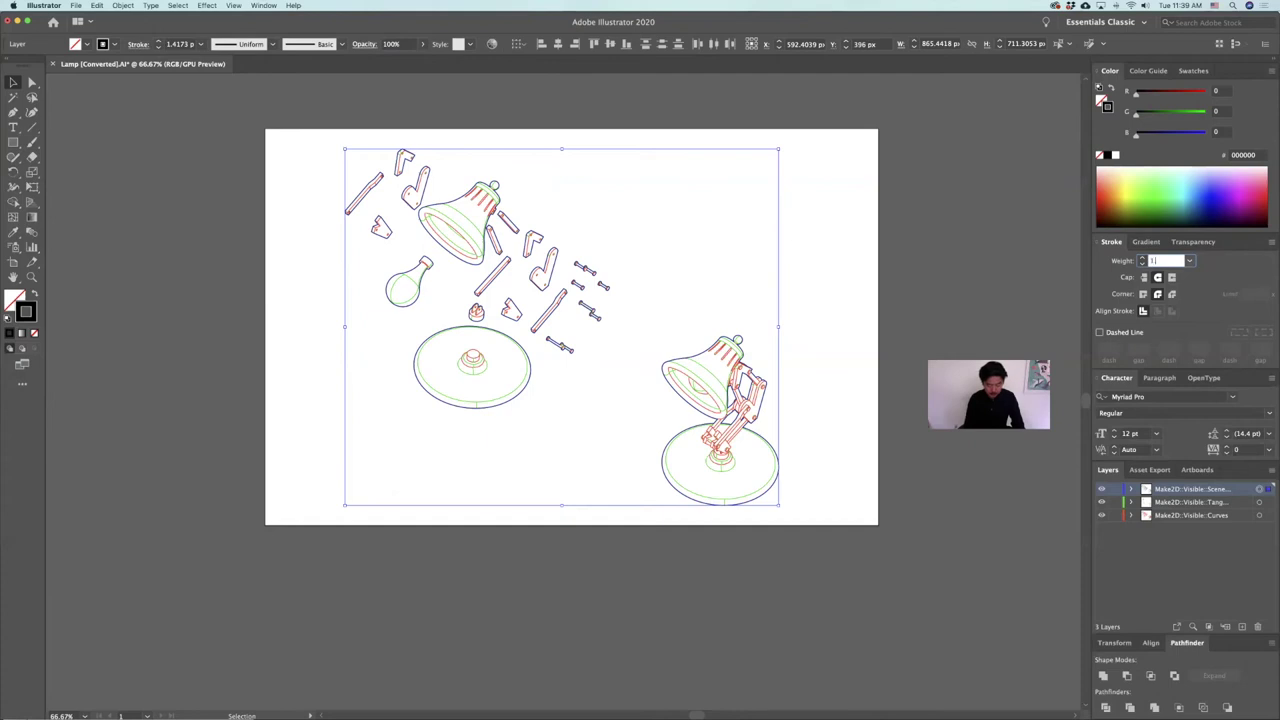
{"action": "type", "text": ".5"}
{"action": "key", "text": "Return"}
{"action": "left_click", "coordinate": [972, 316]}
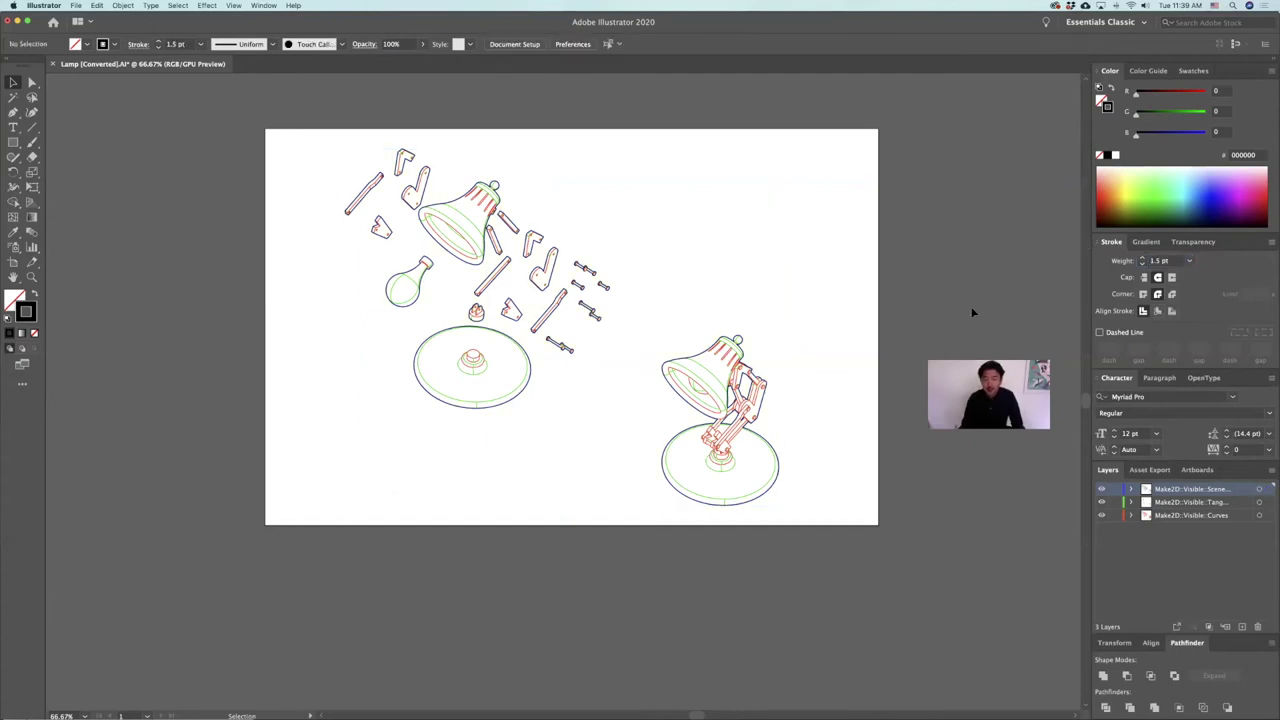
Step: Give all curves on the Make2D::Visible::Tang... layer a black stroke with a weight of 0.5 pt
{"action": "left_click", "coordinate": [1180, 503]}
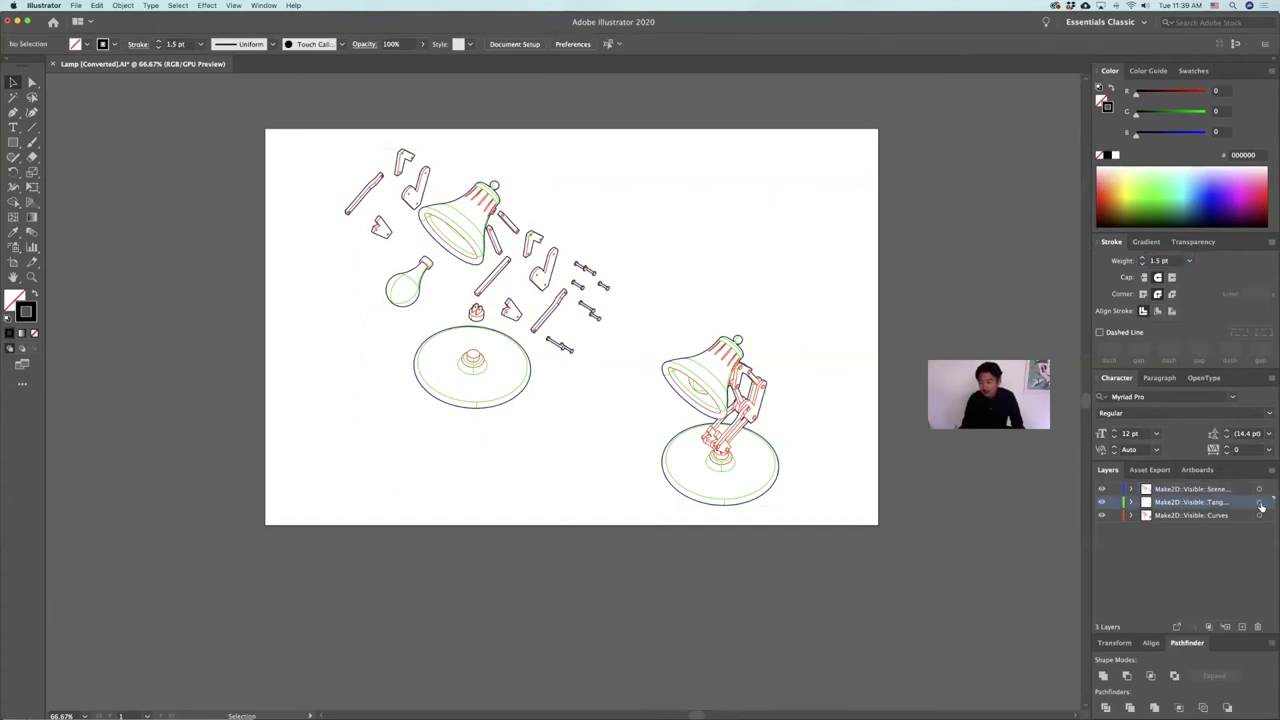
{"action": "left_click", "coordinate": [1259, 503]}
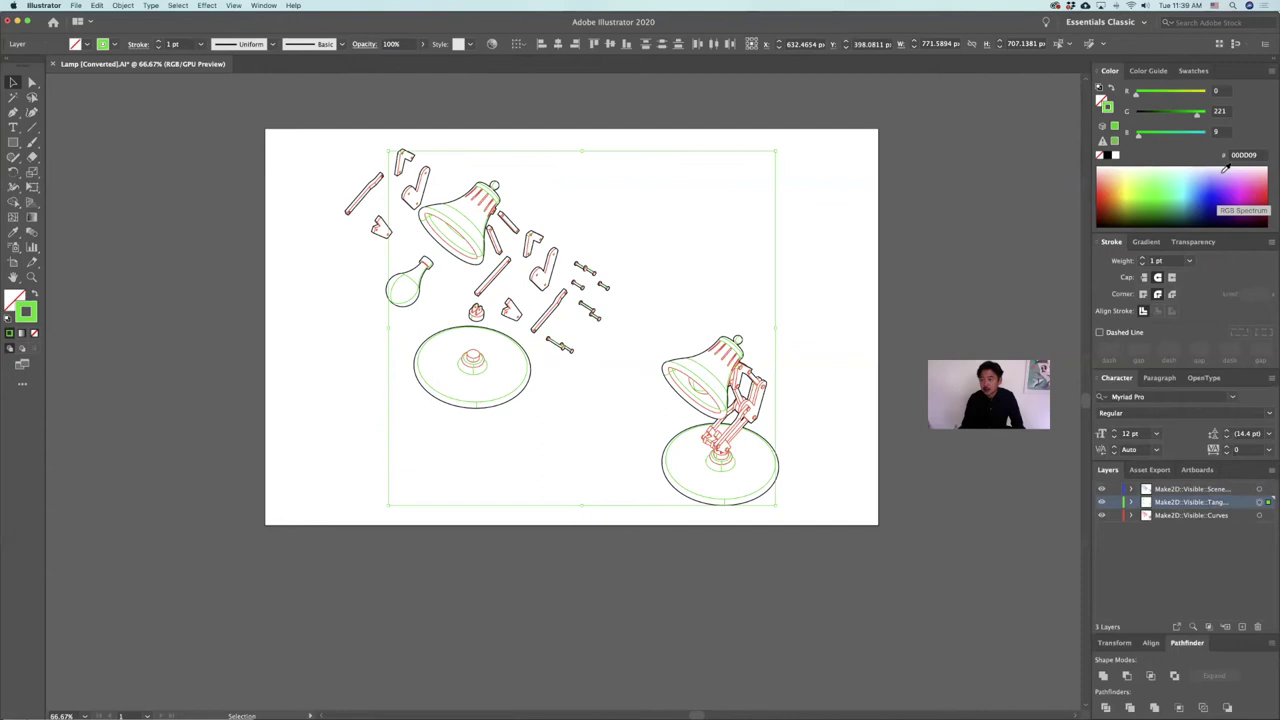
{"action": "left_click", "coordinate": [1108, 156]}
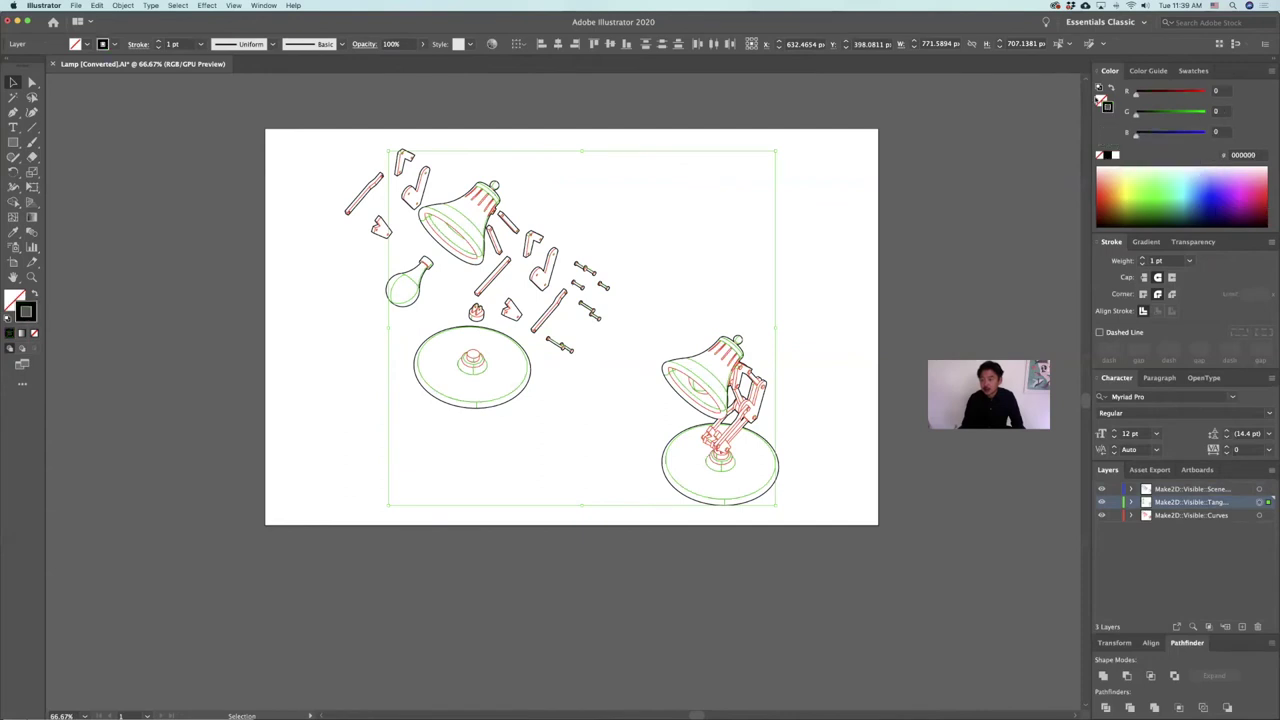
{"action": "left_click", "coordinate": [1190, 261]}
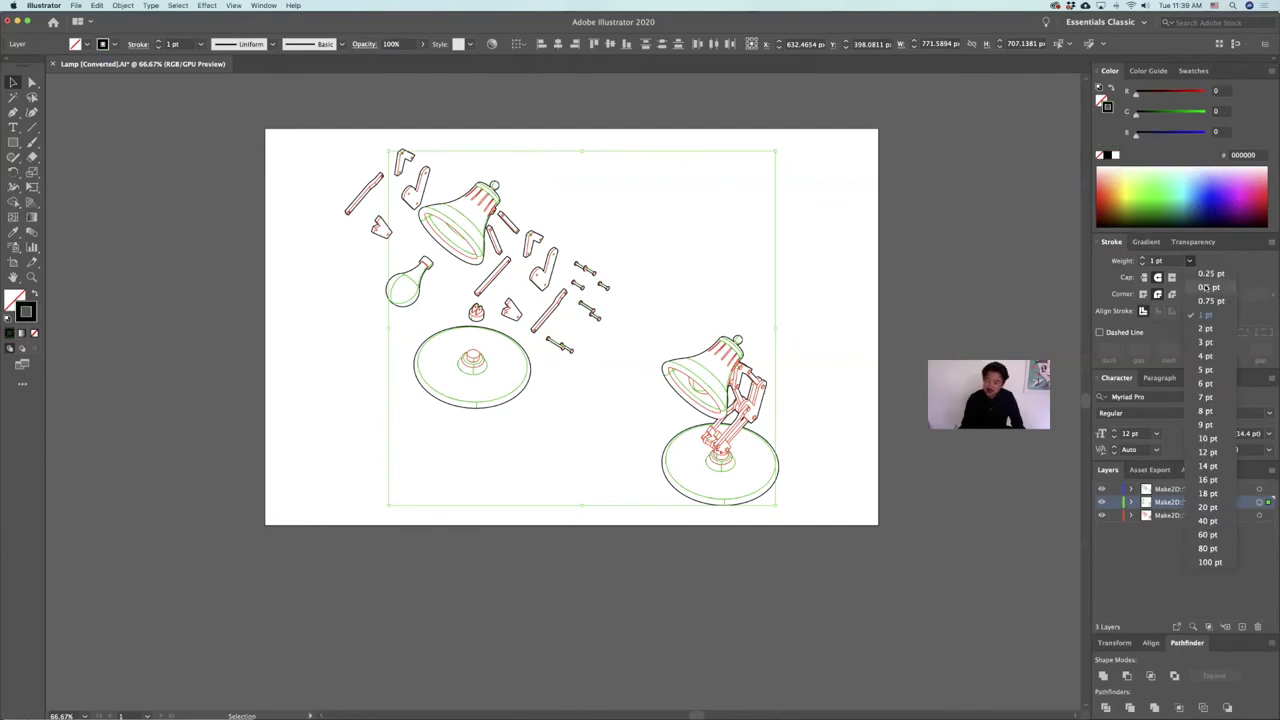
{"action": "left_click", "coordinate": [1204, 287]}
{"action": "left_click", "coordinate": [881, 343]}
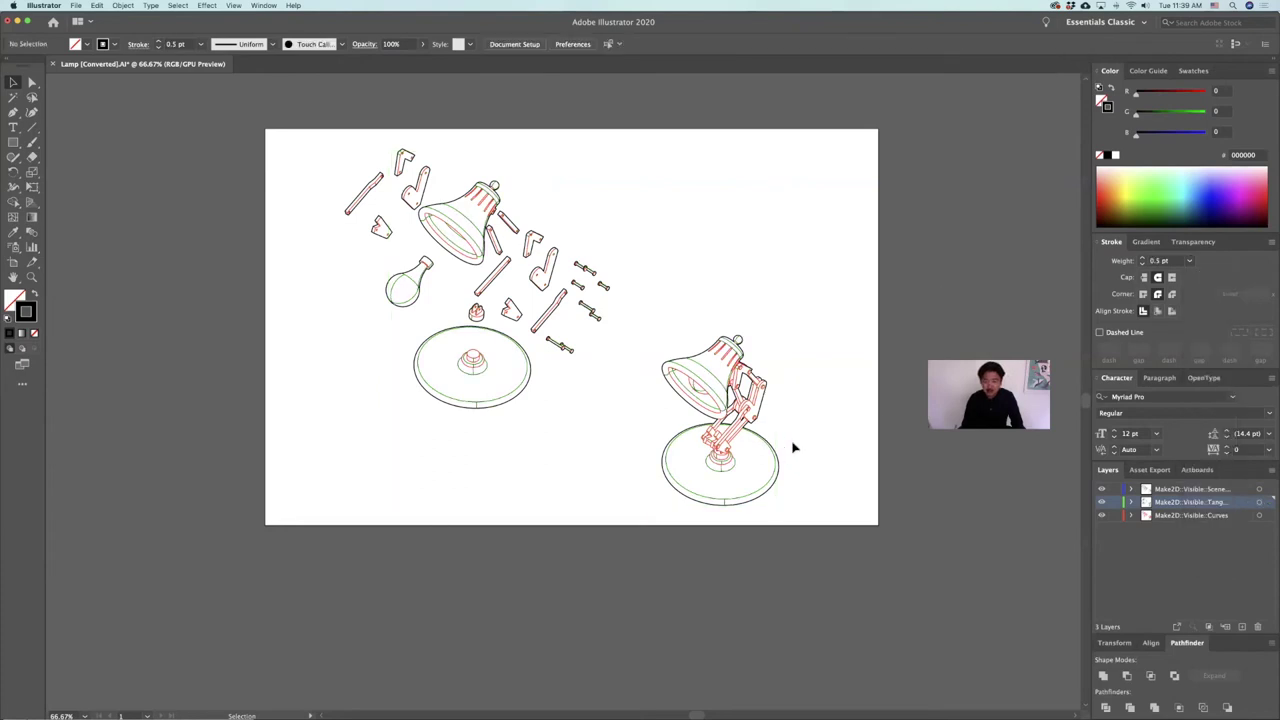
Step: Give all curves on the Make2D::Visible::Curves layer a black stroke with a weight of 0.5 pt
{"action": "scroll", "coordinate": [795, 448], "scroll_direction": "up", "scroll_amount": 1, "text": "alt"}
{"action": "scroll", "coordinate": [820, 423], "scroll_direction": "down", "scroll_amount": 1, "text": "alt"}
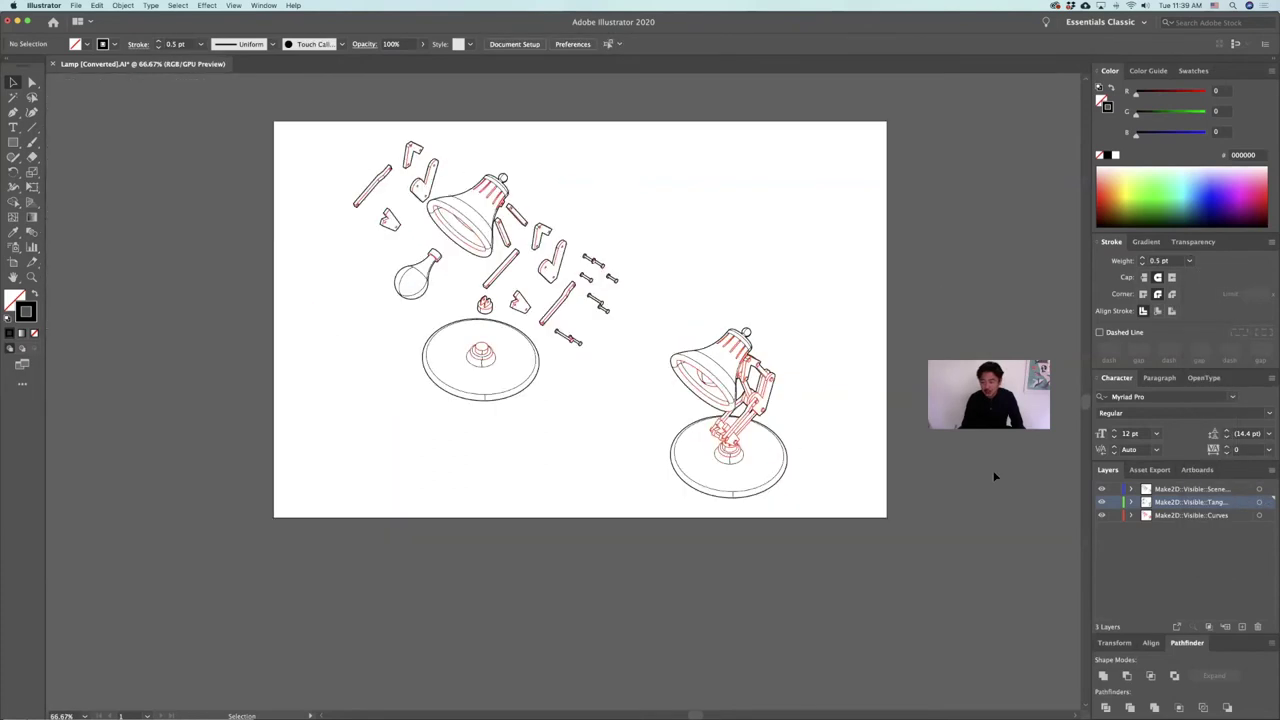
{"action": "left_click", "coordinate": [1257, 516]}
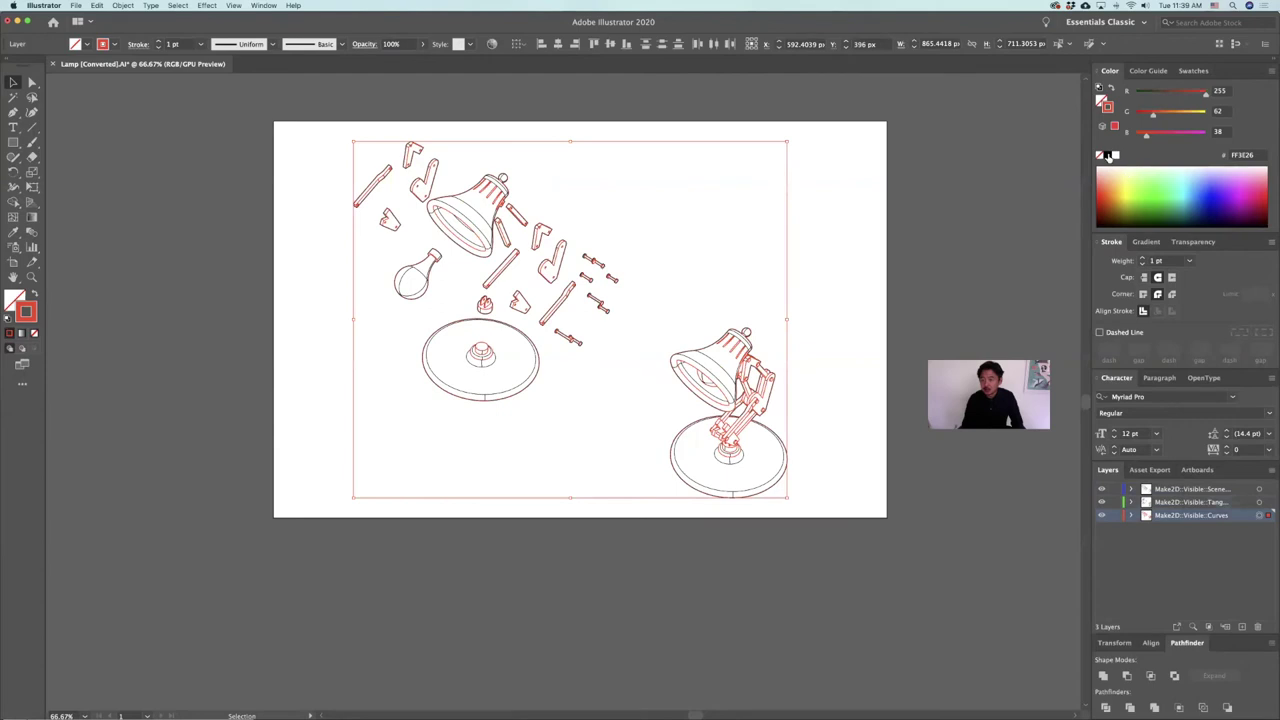
{"action": "left_click", "coordinate": [1160, 226]}
{"action": "left_click_drag", "start_coordinate": [1166, 261], "coordinate": [1103, 259]}
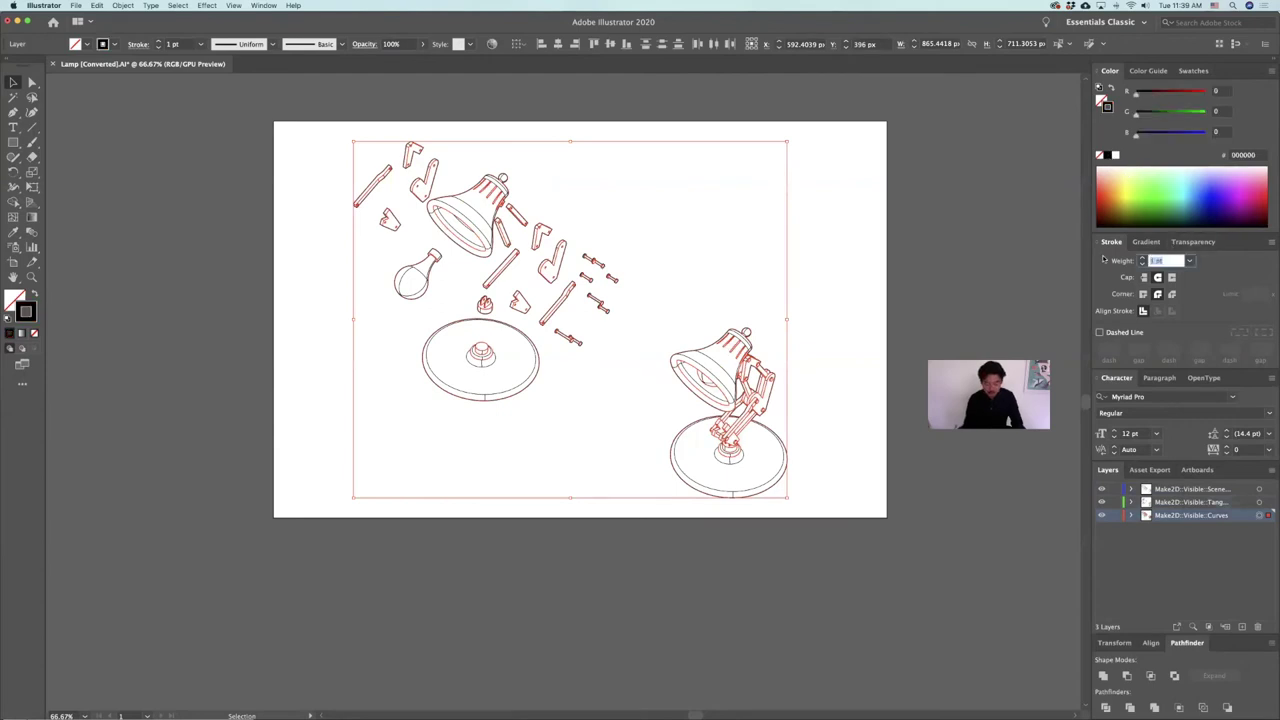
{"action": "type", "text": "0.5"}
{"action": "key", "text": "Return"}
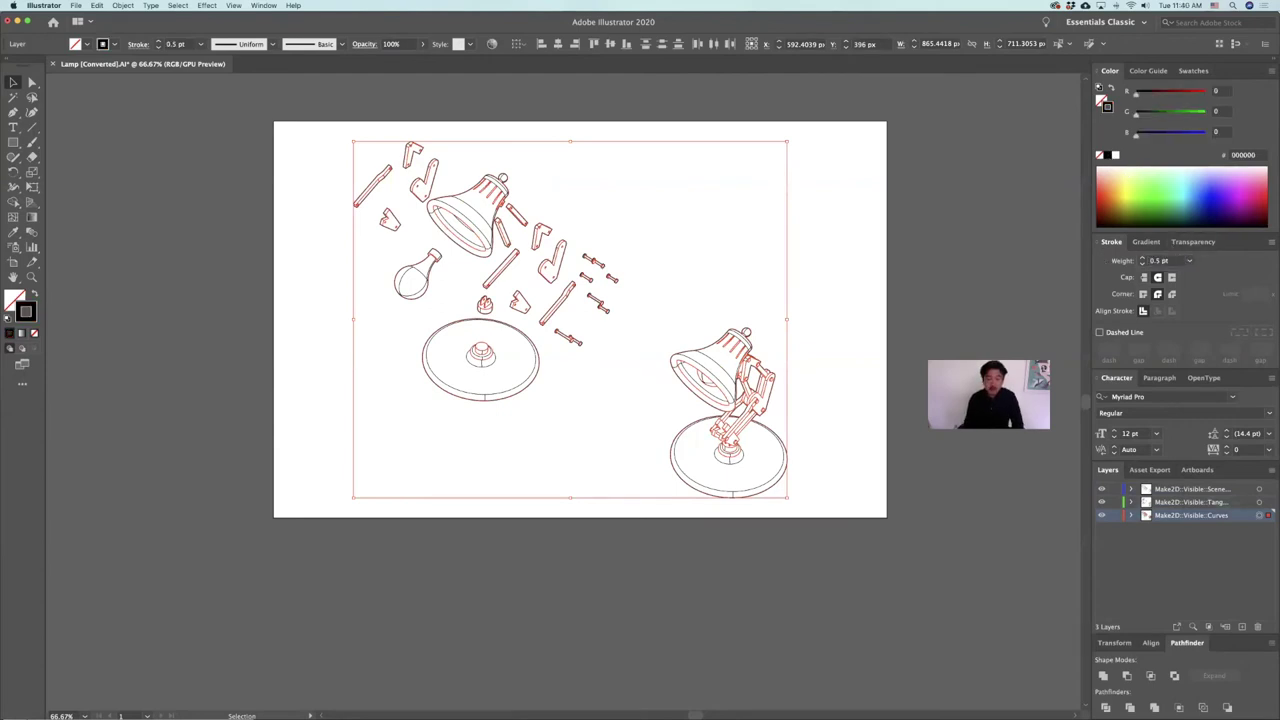
{"action": "left_click", "coordinate": [861, 318]}
{"action": "scroll", "coordinate": [841, 326], "scroll_direction": "up", "scroll_amount": 1, "text": "alt"}
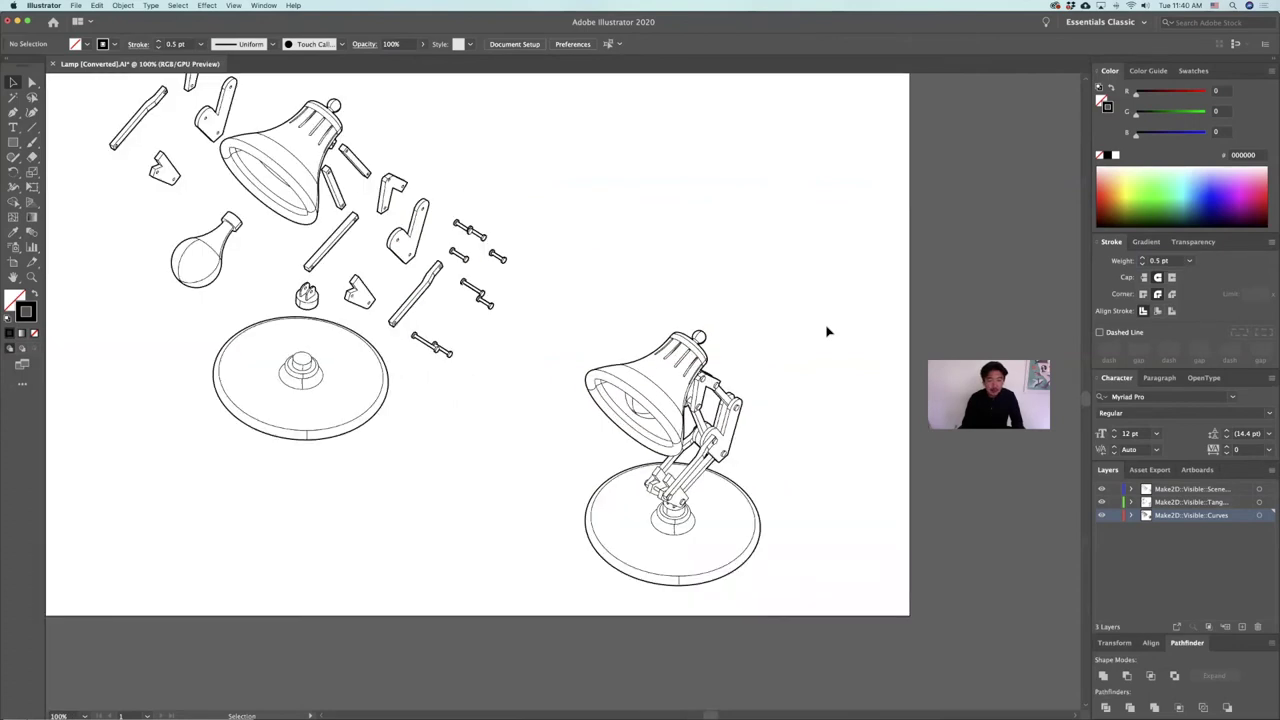
{"action": "scroll", "coordinate": [818, 326], "scroll_direction": "down", "scroll_amount": 1, "text": "alt"}
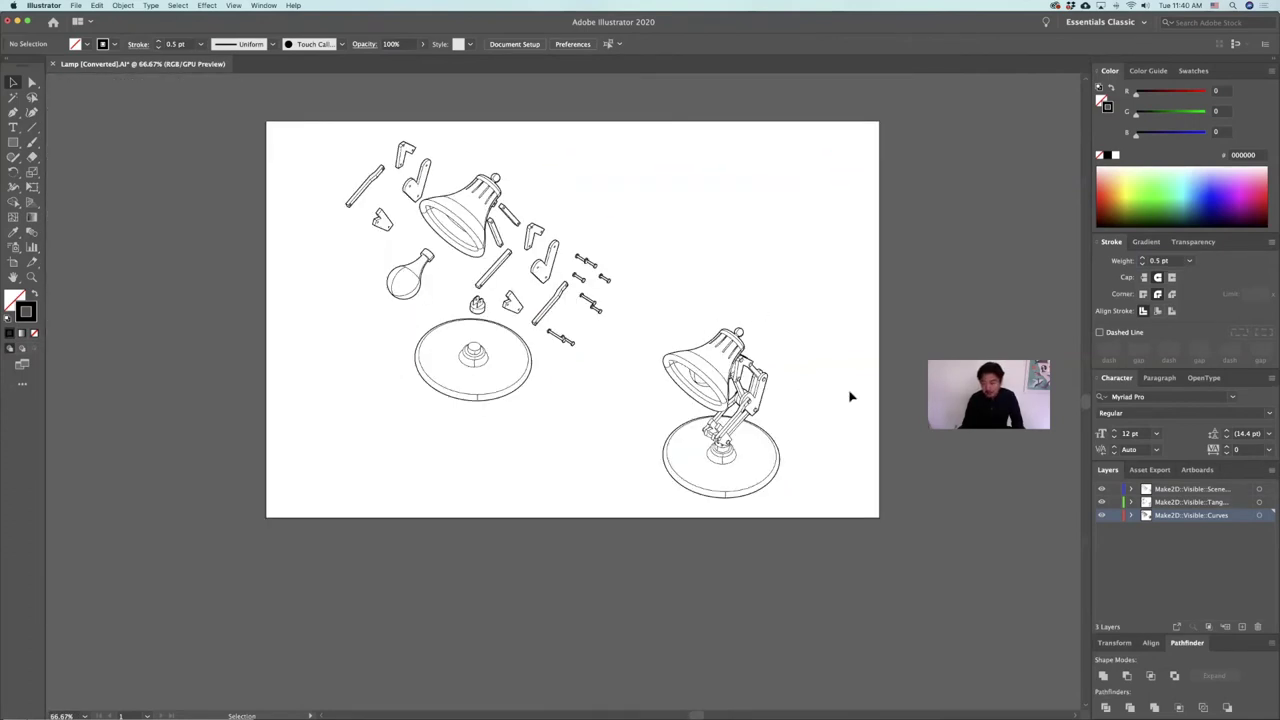
Step: Reduce the stroke weight of the Make2D::Visible::Tang... layer to 0.25 pt
{"action": "left_click", "coordinate": [1259, 502]}
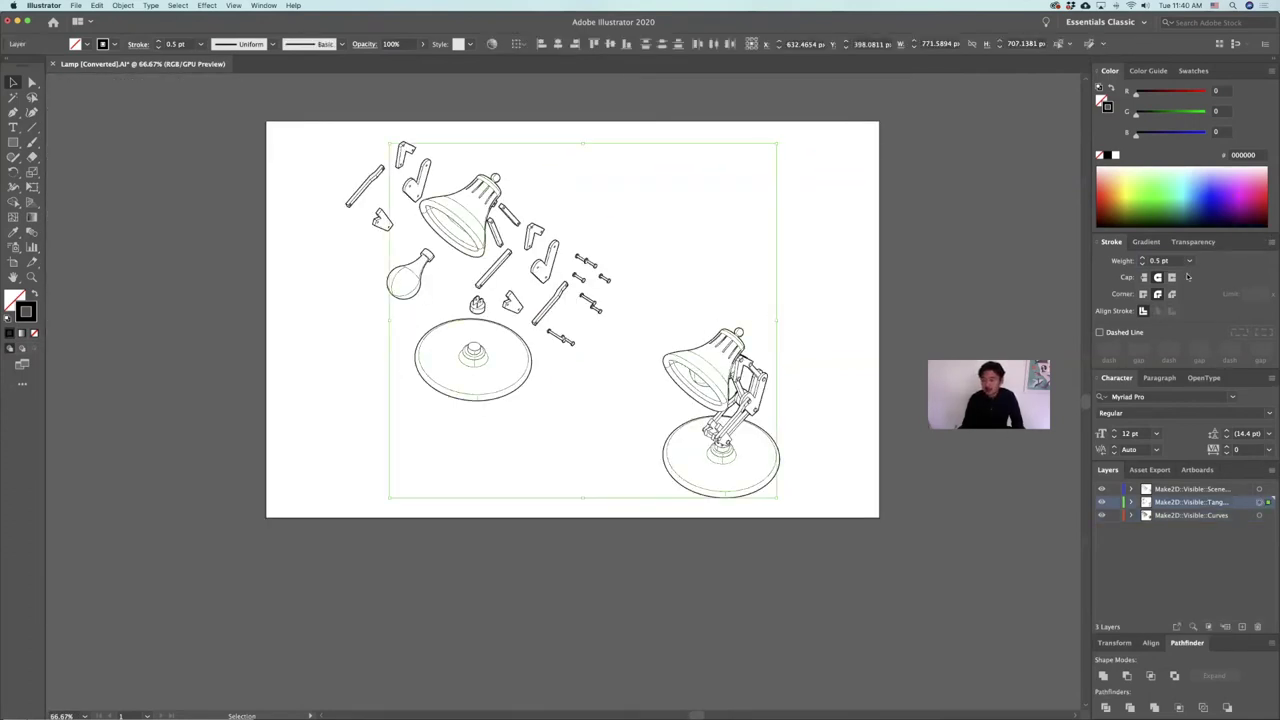
{"action": "left_click", "coordinate": [1108, 261]}
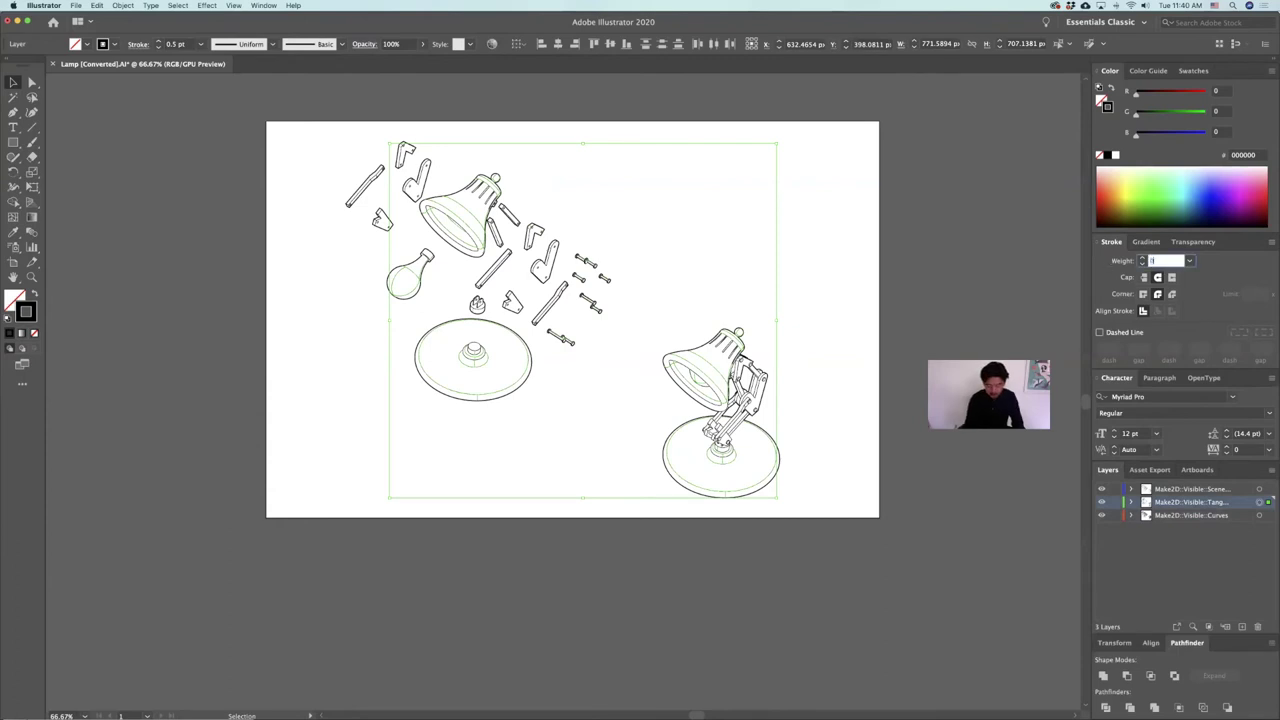
{"action": "key", "text": "Return"}
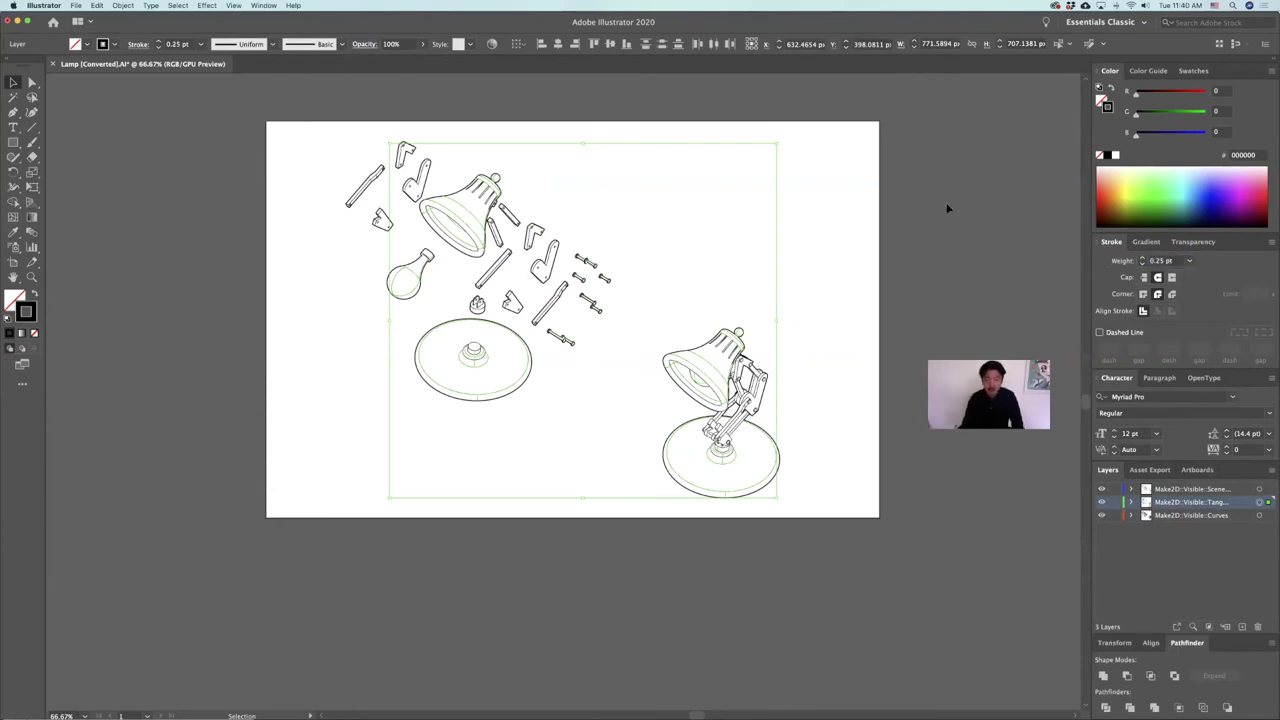
{"action": "left_click", "coordinate": [828, 280]}
{"action": "scroll", "coordinate": [677, 419], "scroll_direction": "up", "scroll_amount": 1, "text": "alt"}
{"action": "scroll", "coordinate": [677, 419], "scroll_direction": "down", "scroll_amount": 1, "text": "alt"}
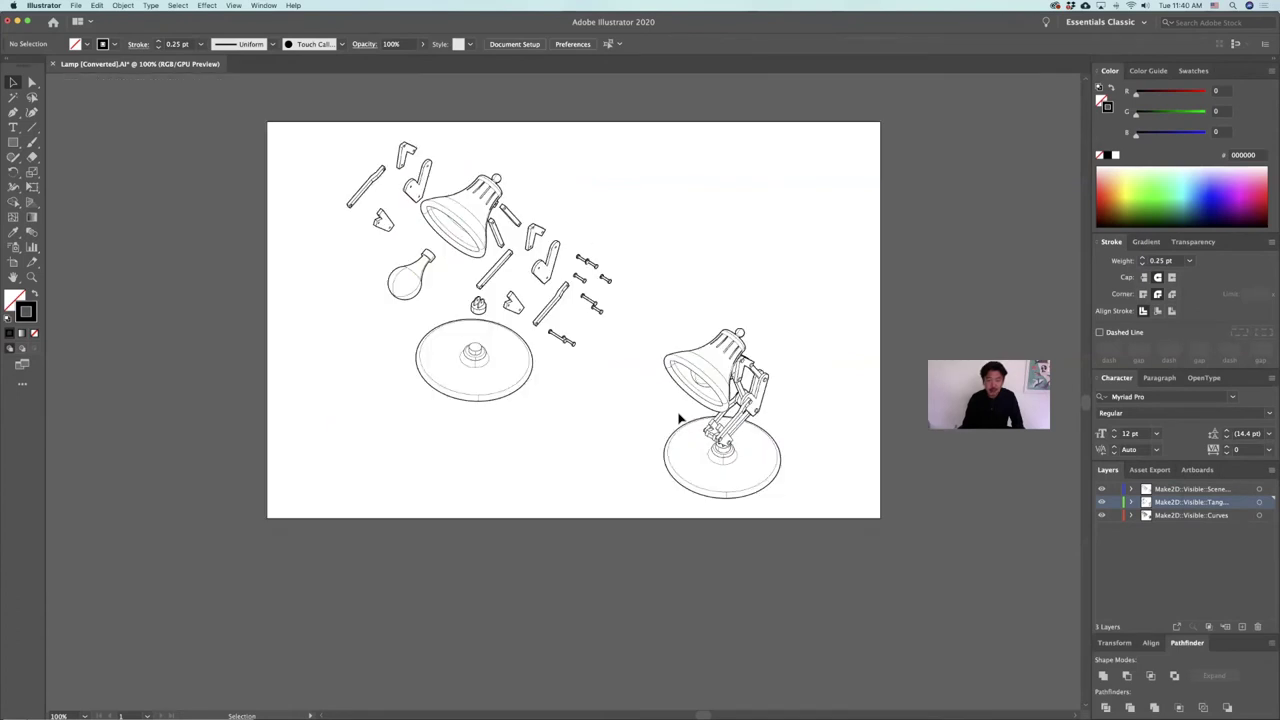
{"action": "scroll", "coordinate": [776, 321], "scroll_direction": "down", "scroll_amount": 1, "text": "alt"}
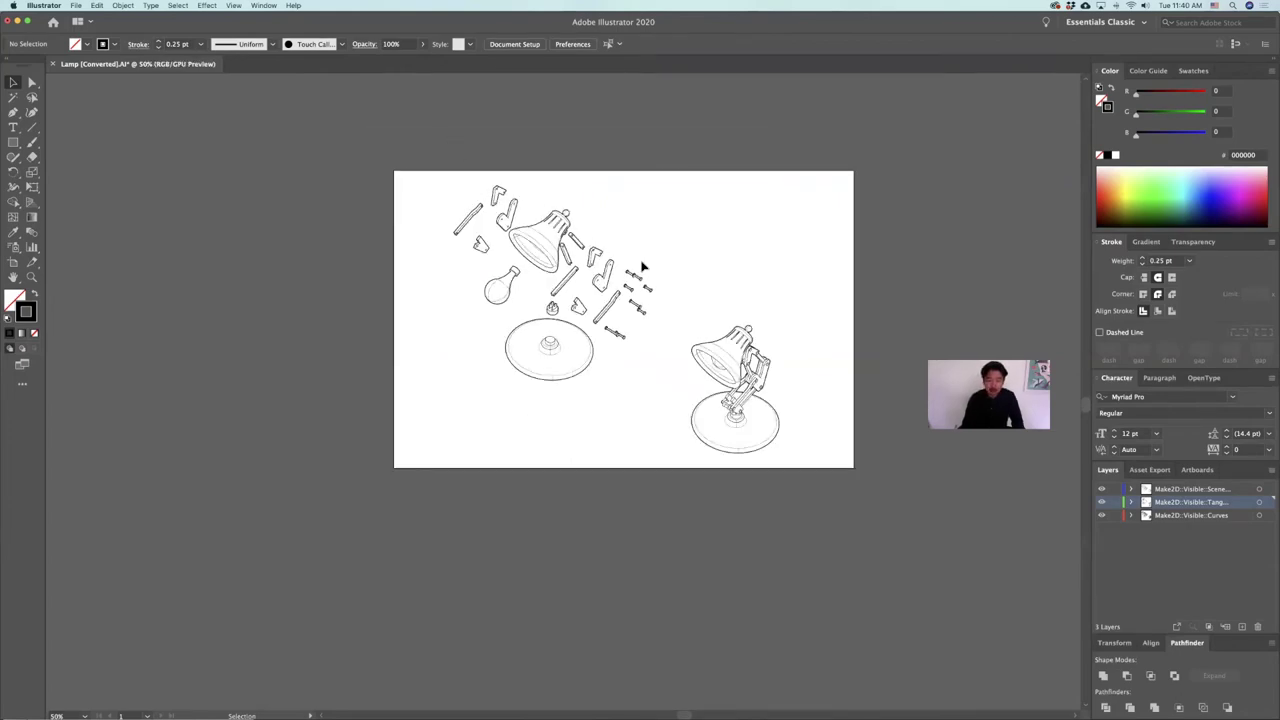
Step: Try moving the shank outline of the long rivet beside the arm away from its place, undoing each move
{"action": "scroll", "coordinate": [643, 266], "scroll_direction": "up", "scroll_amount": 3, "text": "alt"}
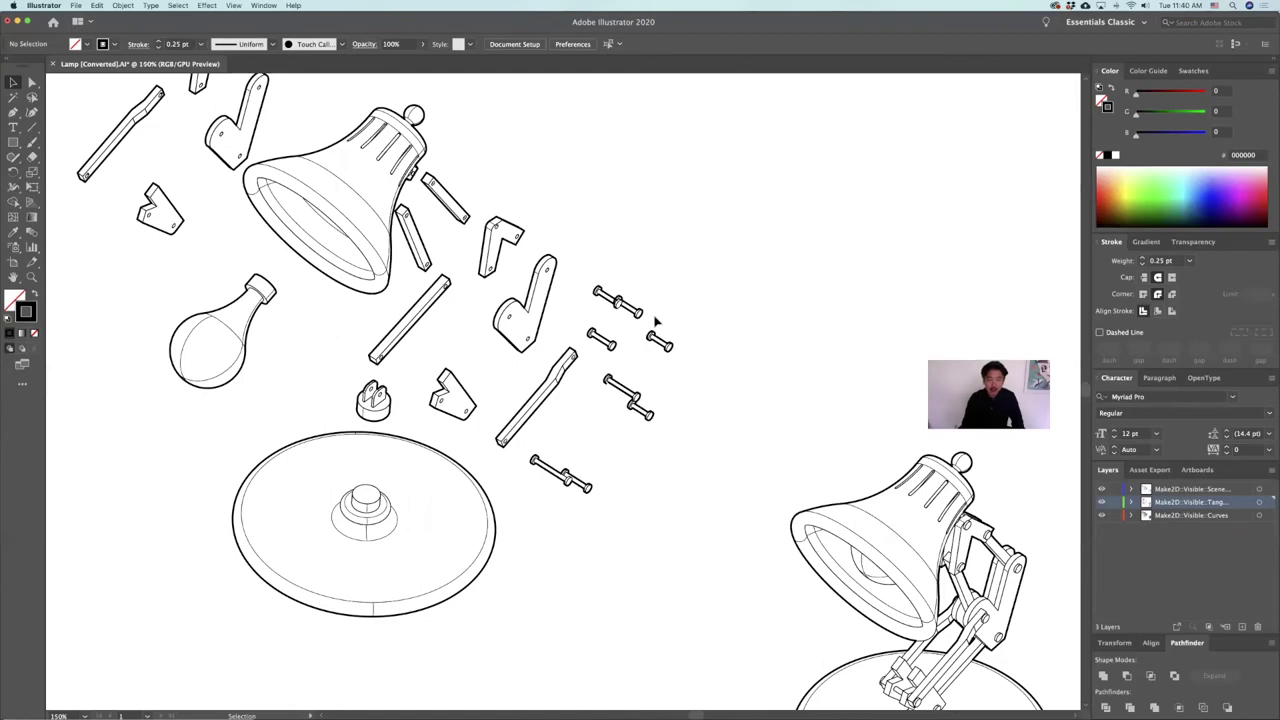
{"action": "scroll", "coordinate": [684, 350], "scroll_direction": "down", "scroll_amount": 1, "text": "alt"}
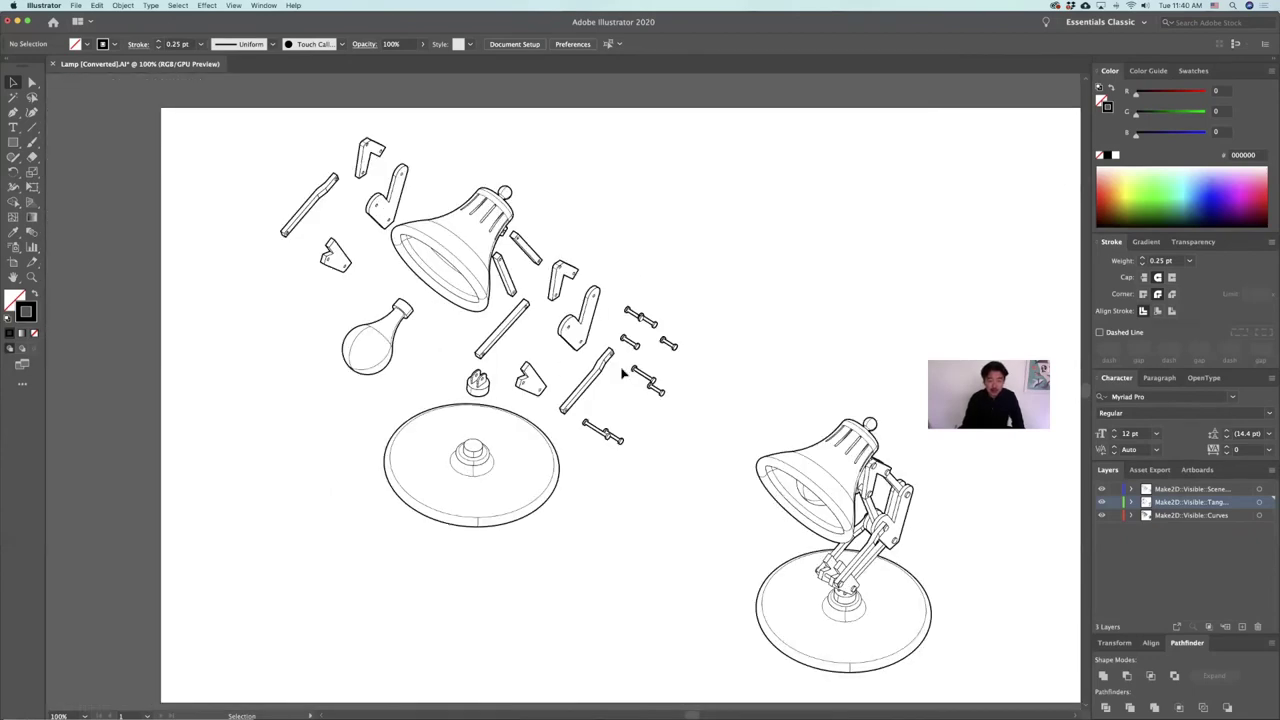
{"action": "scroll", "coordinate": [622, 372], "scroll_direction": "up", "scroll_amount": 3}
{"action": "scroll", "coordinate": [645, 485], "scroll_direction": "up", "scroll_amount": 5, "text": "alt"}
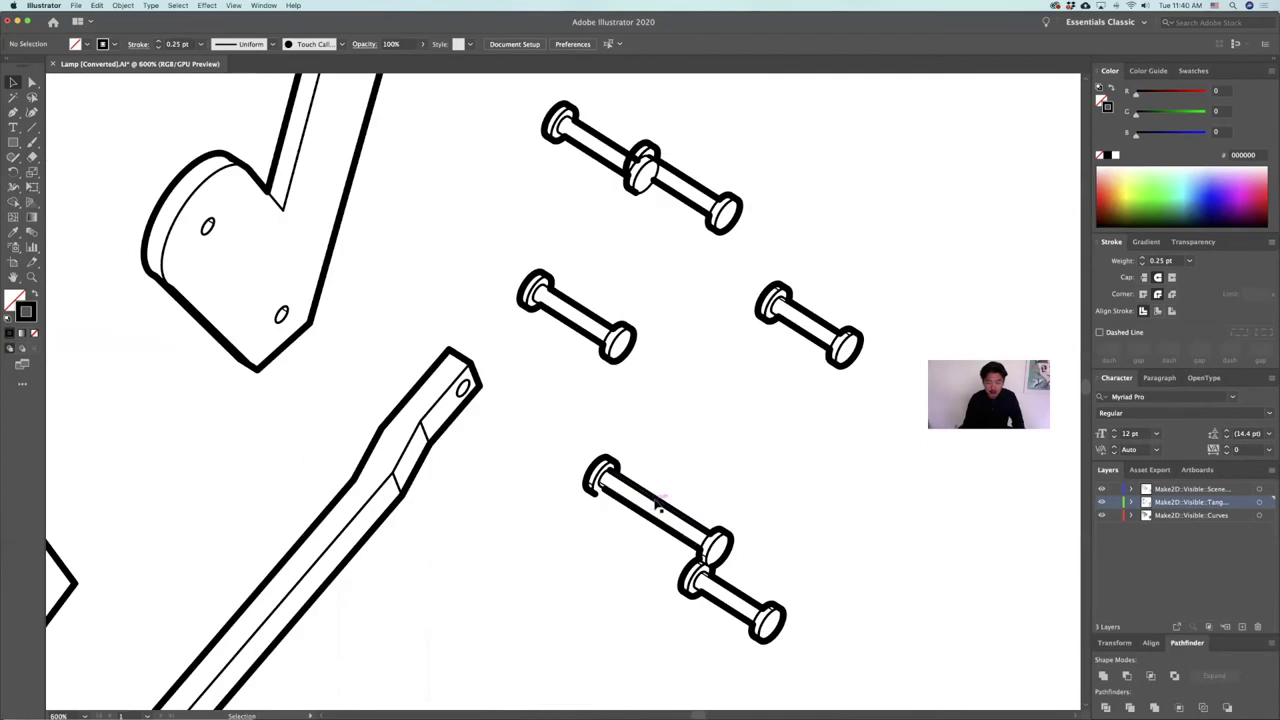
{"action": "left_click_drag", "start_coordinate": [660, 495], "coordinate": [699, 421]}
{"action": "key", "text": "super+z"}
{"action": "left_click", "coordinate": [728, 429]}
{"action": "mouse_move", "coordinate": [647, 491]}
{"action": "left_mouse_down"}
{"action": "mouse_move", "coordinate": [491, 351]}
{"action": "mouse_move", "coordinate": [500, 335]}
{"action": "left_mouse_up"}
{"action": "key", "text": "super+z"}
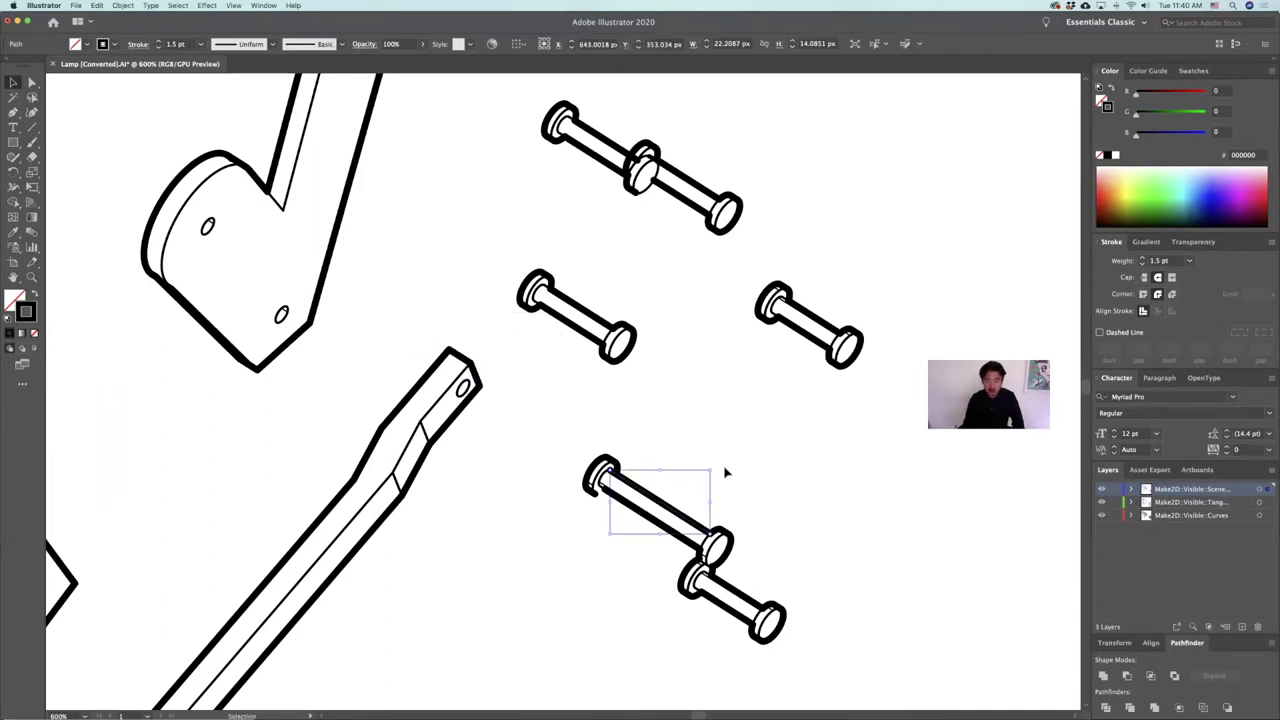
Step: Place a loose copy of the long rivet's shank line in the empty space between the rivets, deleting the spare duplicate
{"action": "key", "text": "super+x"}
{"action": "key", "text": "super+v"}
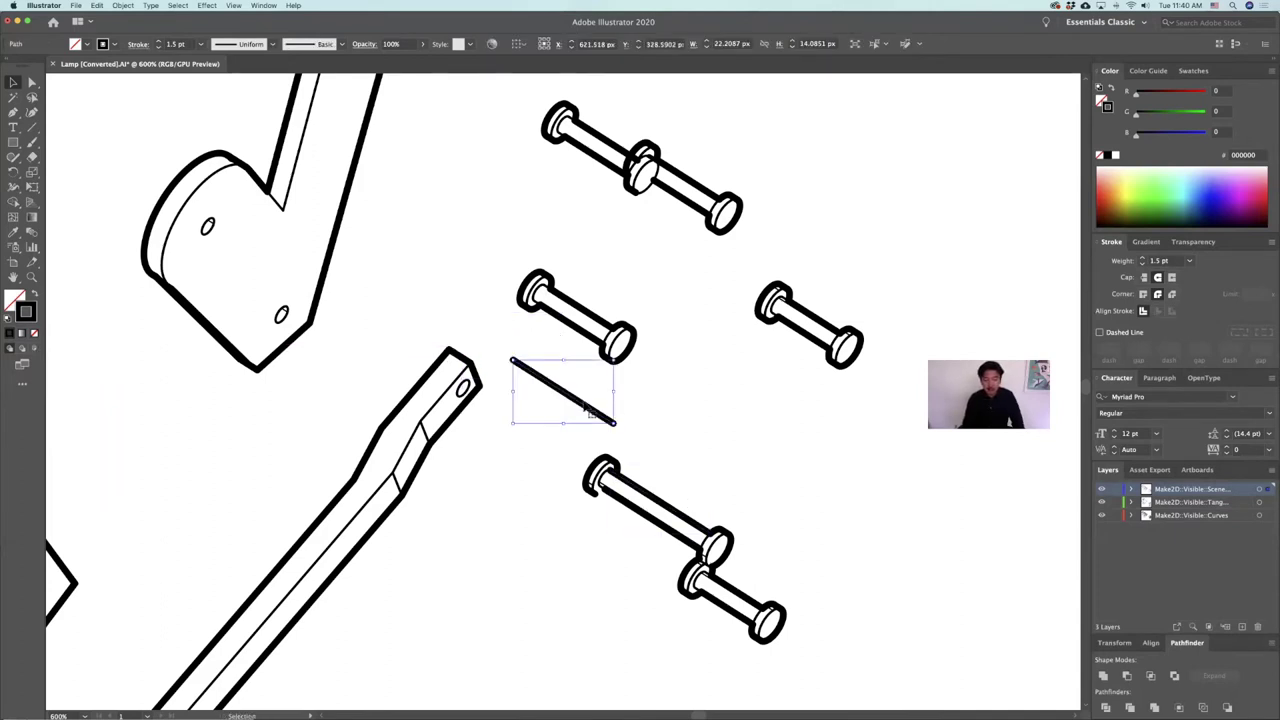
{"action": "key", "text": "super+shift+a"}
{"action": "left_click_drag", "start_coordinate": [612, 423], "coordinate": [762, 443]}
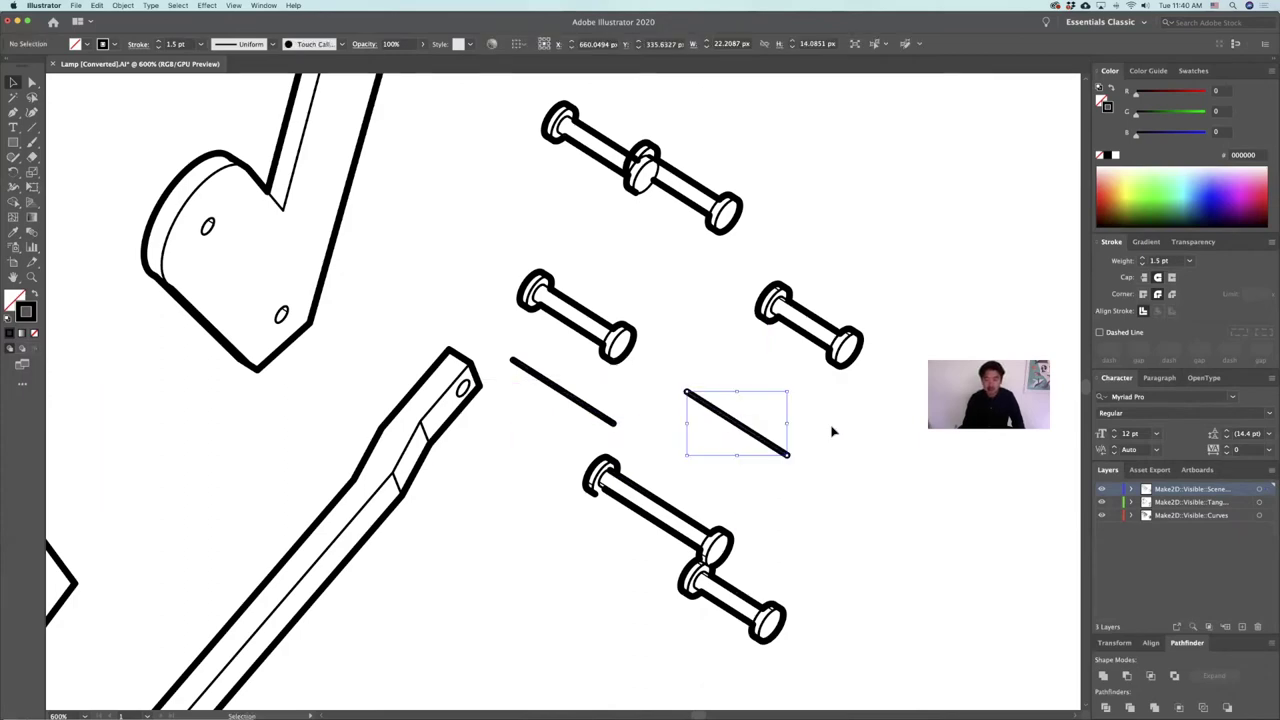
{"action": "key", "text": "super+shift+a"}
{"action": "scroll", "coordinate": [834, 423], "scroll_direction": "down", "scroll_amount": 2, "text": "alt"}
{"action": "left_click", "coordinate": [704, 414]}
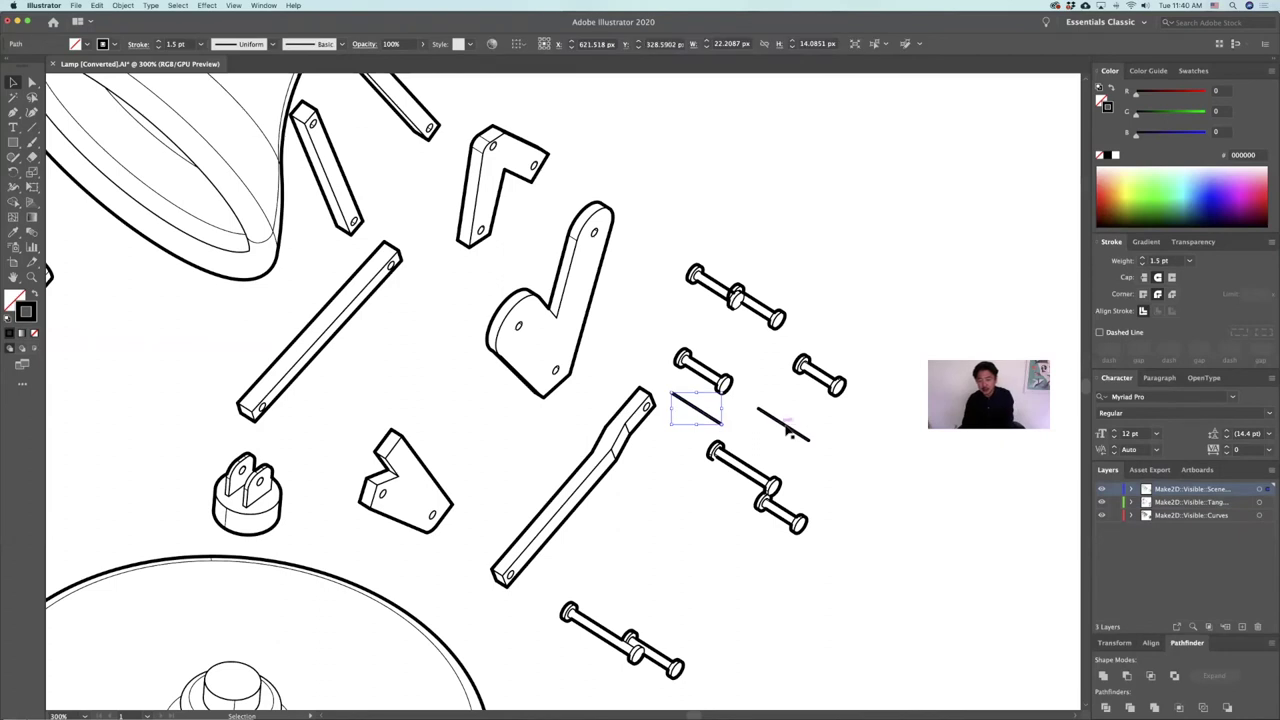
{"action": "key", "text": "Delete"}
Step: Give the loose line a 0.25 pt stroke weight and make it a dashed line with 6 pt dashes
{"action": "left_click", "coordinate": [787, 427]}
{"action": "left_click", "coordinate": [1178, 259]}
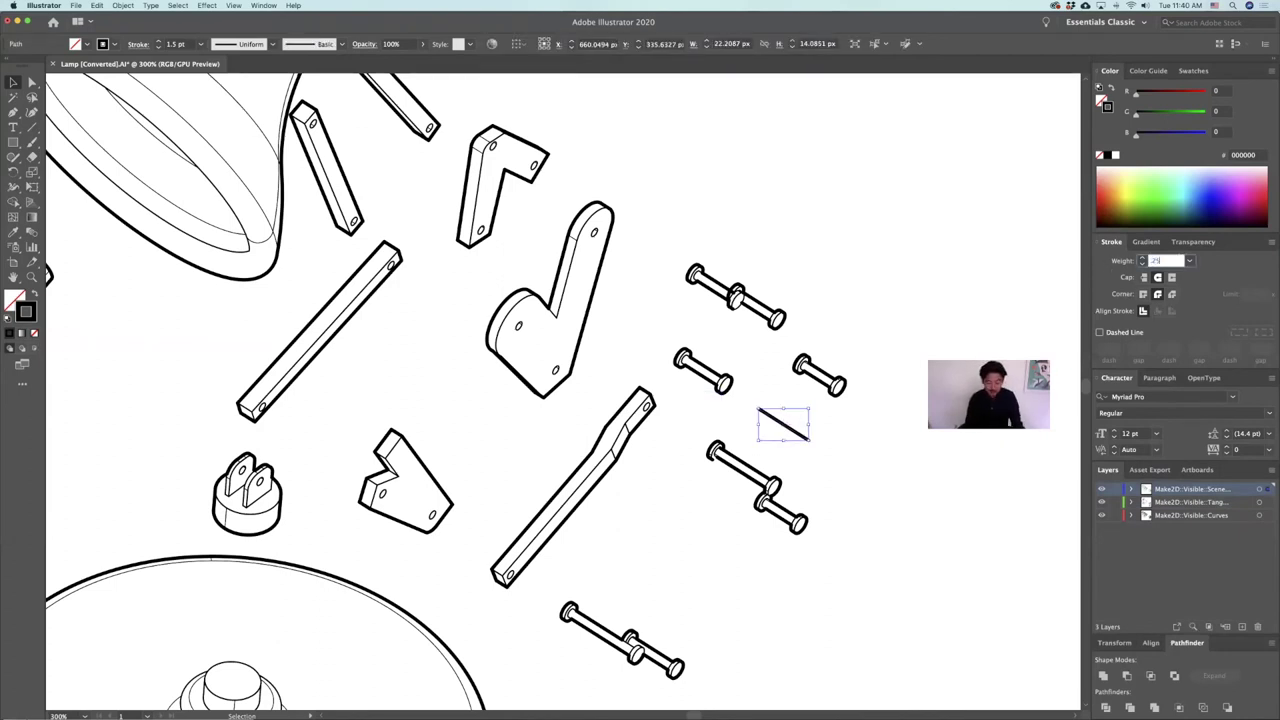
{"action": "type", "text": ".25"}
{"action": "key", "text": "Return"}
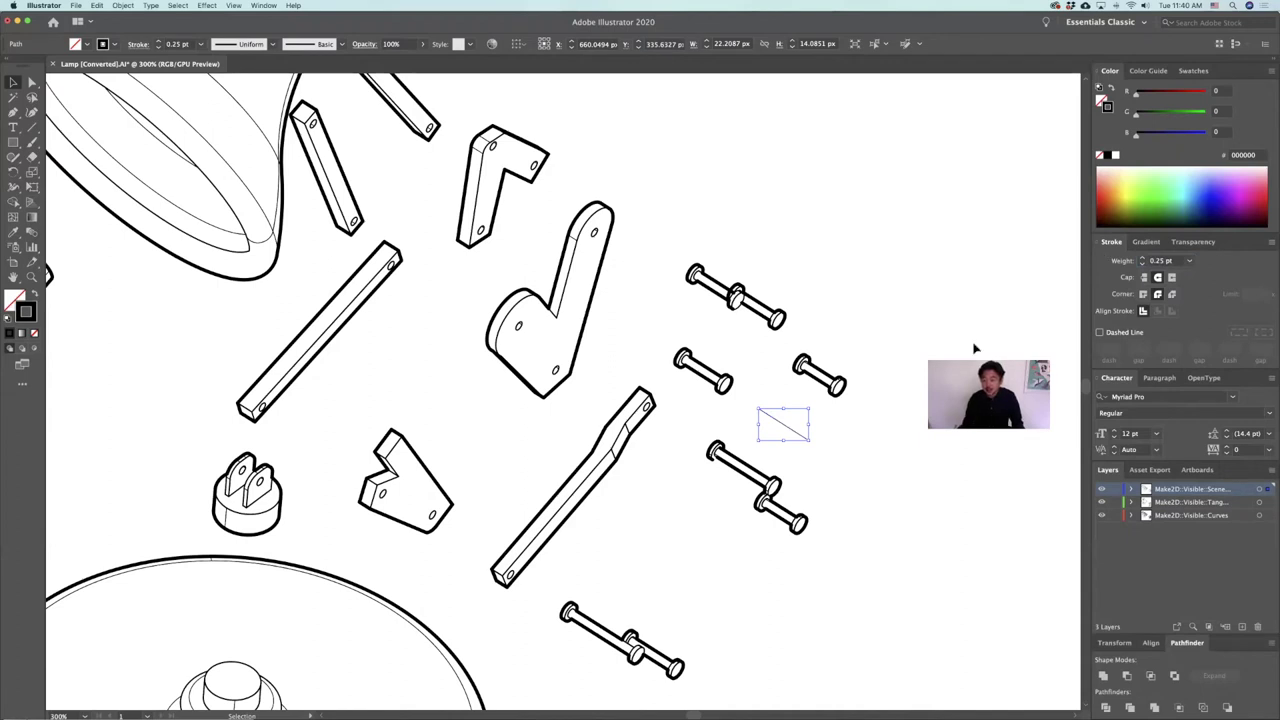
{"action": "left_click", "coordinate": [1099, 332]}
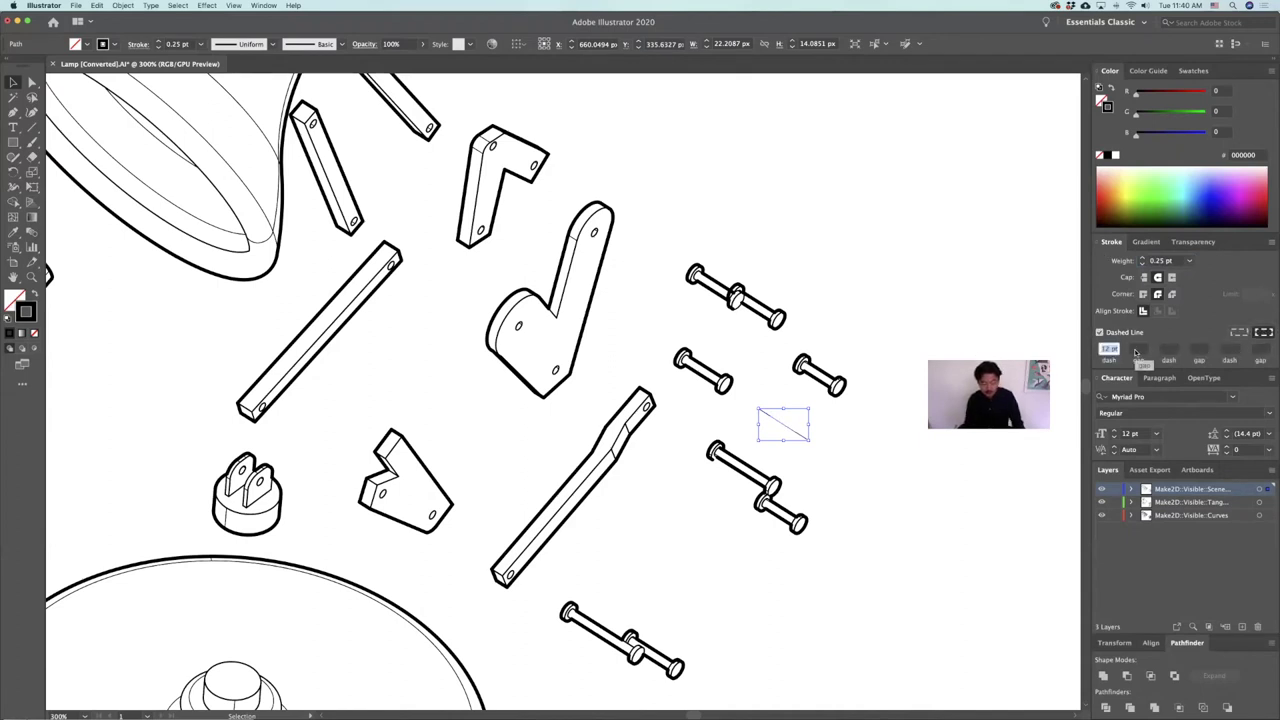
{"action": "key", "text": "Return"}
{"action": "left_click", "coordinate": [855, 433]}
Step: Attach the dashed line to the head of the outermost single rivet and extend it along the rivet's axis to the far arm
{"action": "left_click_drag", "start_coordinate": [808, 441], "coordinate": [791, 355]}
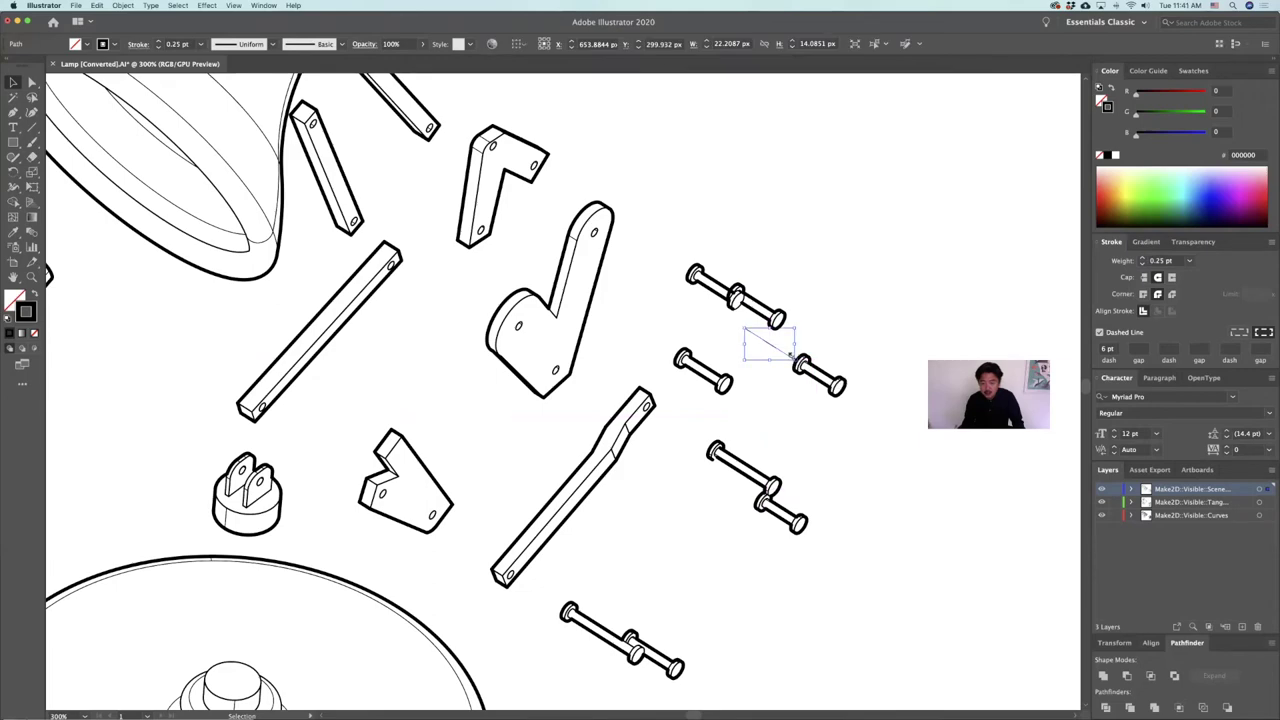
{"action": "scroll", "coordinate": [812, 376], "scroll_direction": "down", "scroll_amount": 3, "text": "alt"}
{"action": "scroll", "coordinate": [820, 400], "scroll_direction": "up", "scroll_amount": 3, "text": "alt"}
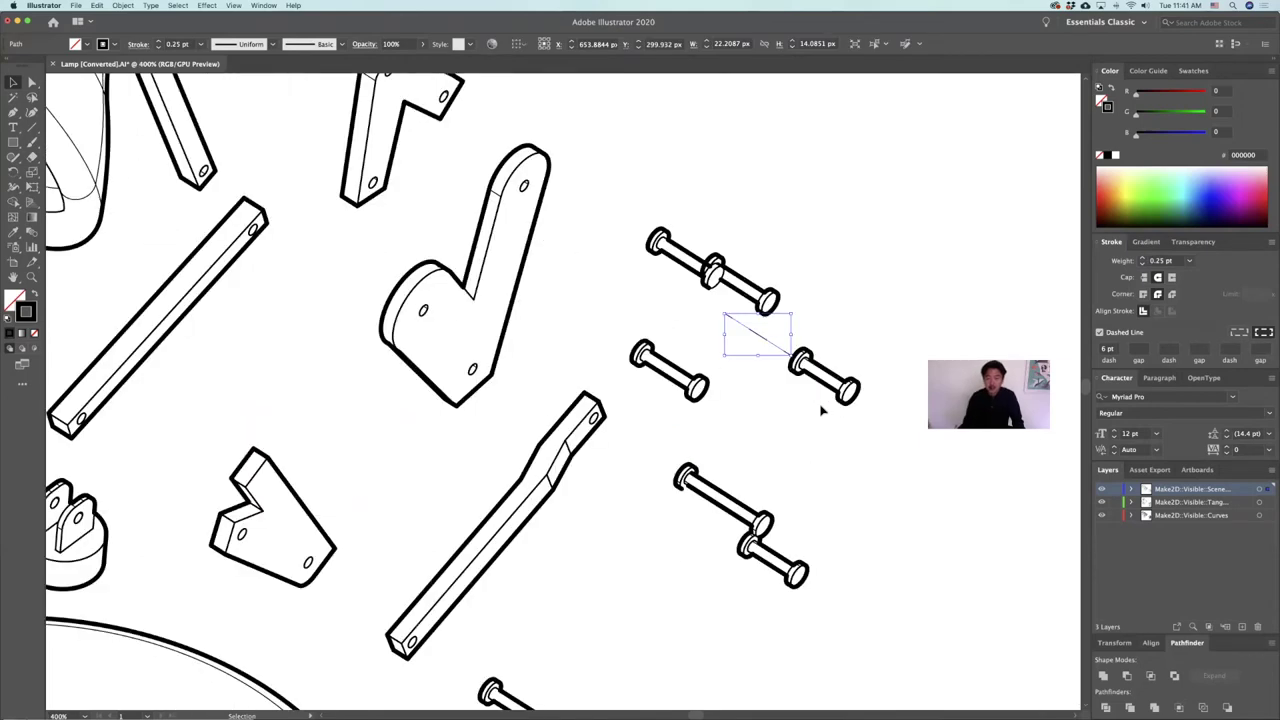
{"action": "scroll", "coordinate": [820, 406], "scroll_direction": "down", "scroll_amount": 3, "text": "alt"}
{"action": "scroll", "coordinate": [783, 411], "scroll_direction": "up", "scroll_amount": 2, "text": "alt"}
{"action": "scroll", "coordinate": [820, 450], "scroll_direction": "down", "scroll_amount": 2, "text": "alt"}
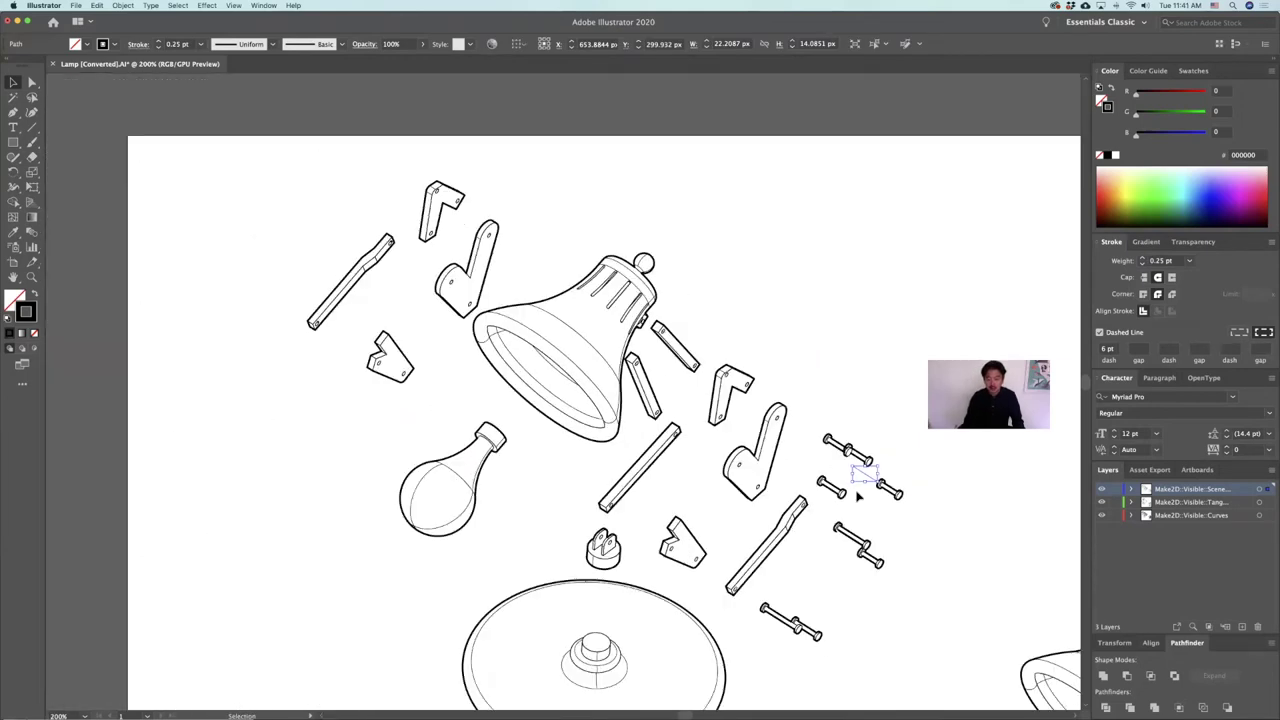
{"action": "left_click_drag", "start_coordinate": [852, 466], "coordinate": [487, 234]}
{"action": "left_click", "coordinate": [846, 371]}
Step: Duplicate the dashed axis line onto the uppermost pair of rivets and the inner single rivet
{"action": "scroll", "coordinate": [899, 494], "scroll_direction": "up", "scroll_amount": 7, "text": "alt"}
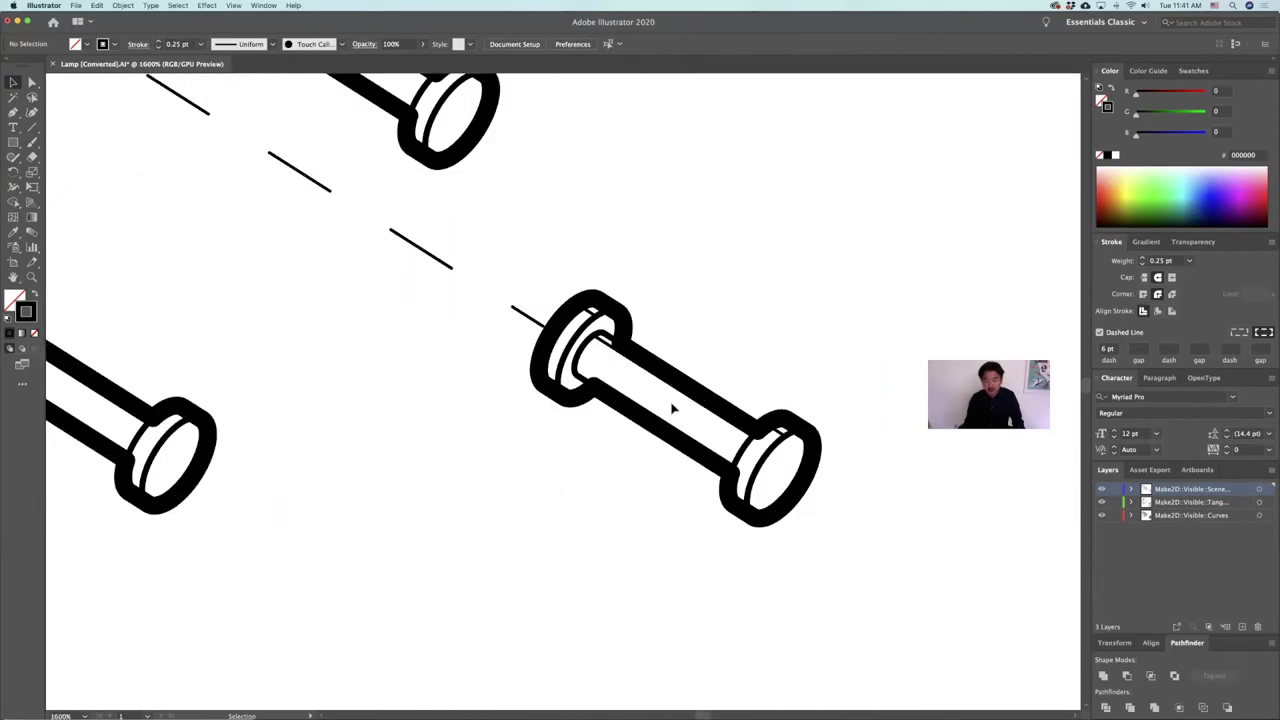
{"action": "scroll", "coordinate": [735, 450], "scroll_direction": "down", "scroll_amount": 2, "text": "alt"}
{"action": "left_click_drag", "start_coordinate": [626, 388], "coordinate": [447, 182]}
{"action": "left_click", "coordinate": [583, 178]}
{"action": "scroll", "coordinate": [581, 202], "scroll_direction": "down", "scroll_amount": 4, "text": "alt"}
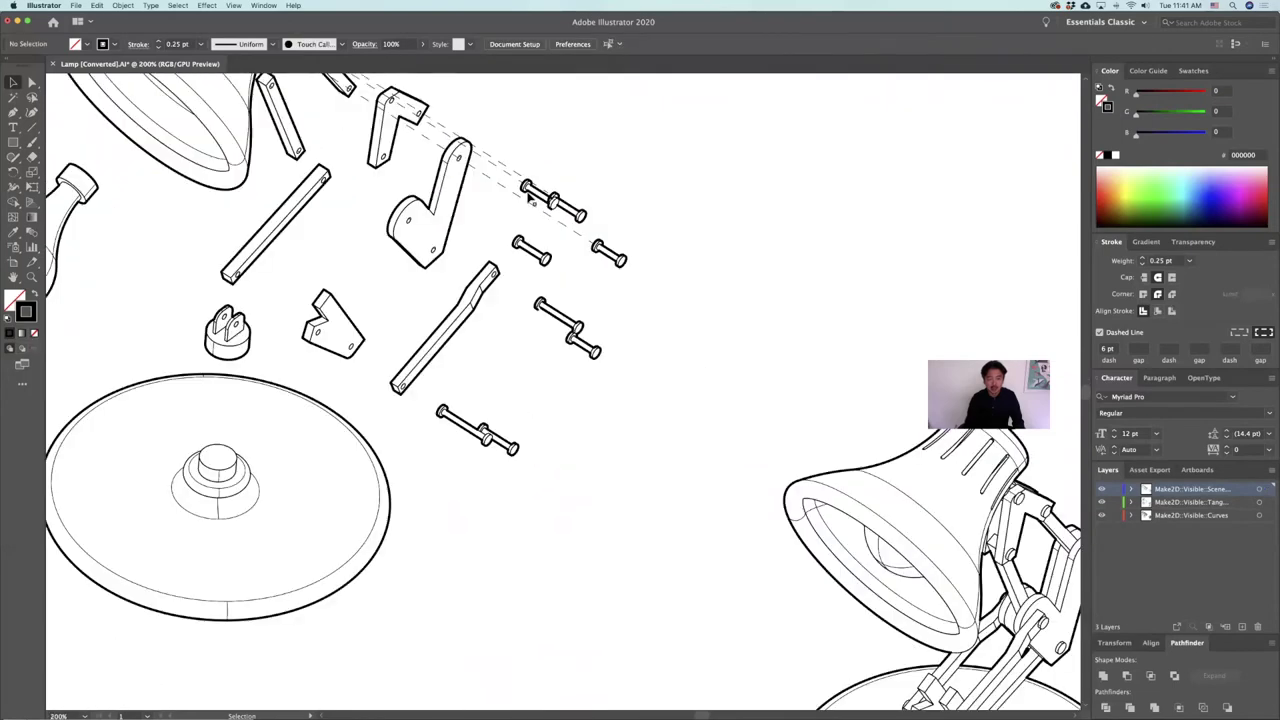
{"action": "scroll", "coordinate": [546, 224], "scroll_direction": "up", "scroll_amount": 4, "text": "alt"}
{"action": "left_click_drag", "start_coordinate": [629, 251], "coordinate": [391, 239]}
{"action": "left_click", "coordinate": [524, 265]}
Step: Duplicate the dashed axis line onto both rivets of the pair beside the long bent arm
{"action": "left_click_drag", "start_coordinate": [457, 282], "coordinate": [594, 422]}
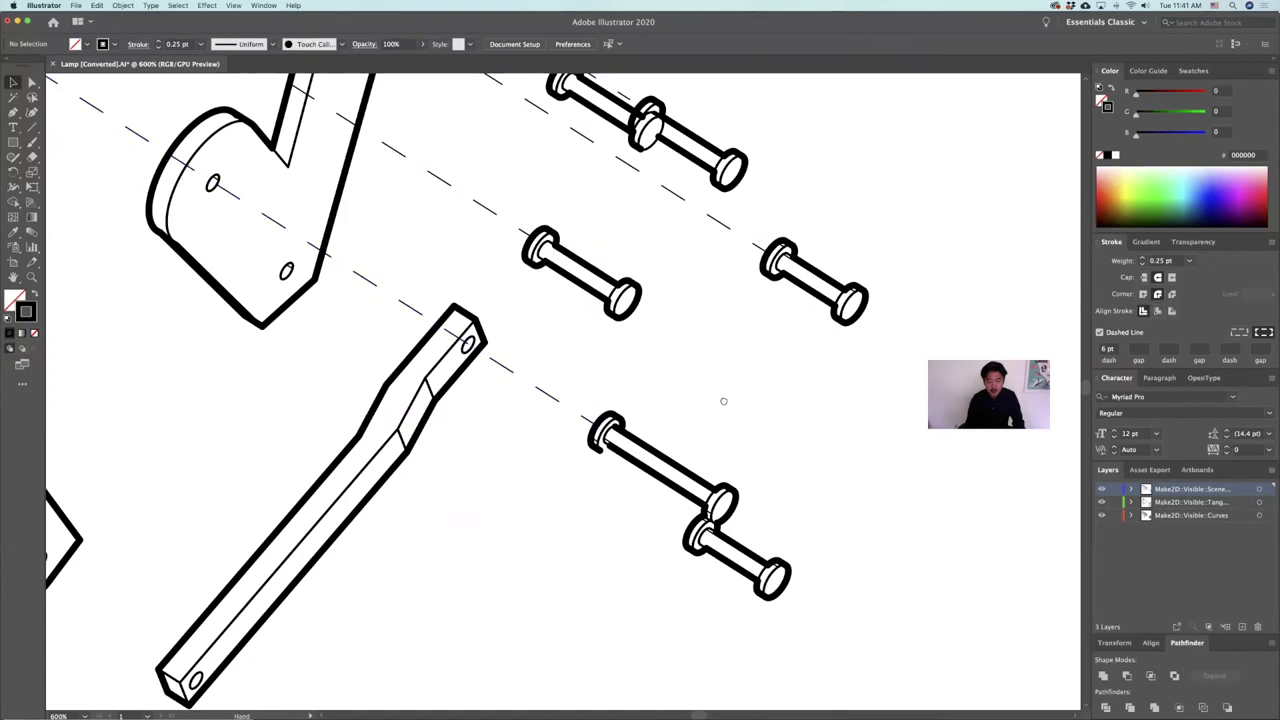
{"action": "scroll", "coordinate": [723, 400], "scroll_direction": "down", "scroll_amount": 2}
{"action": "scroll", "coordinate": [723, 400], "scroll_direction": "left", "scroll_amount": 1}
{"action": "left_click_drag", "start_coordinate": [632, 312], "coordinate": [728, 412]}
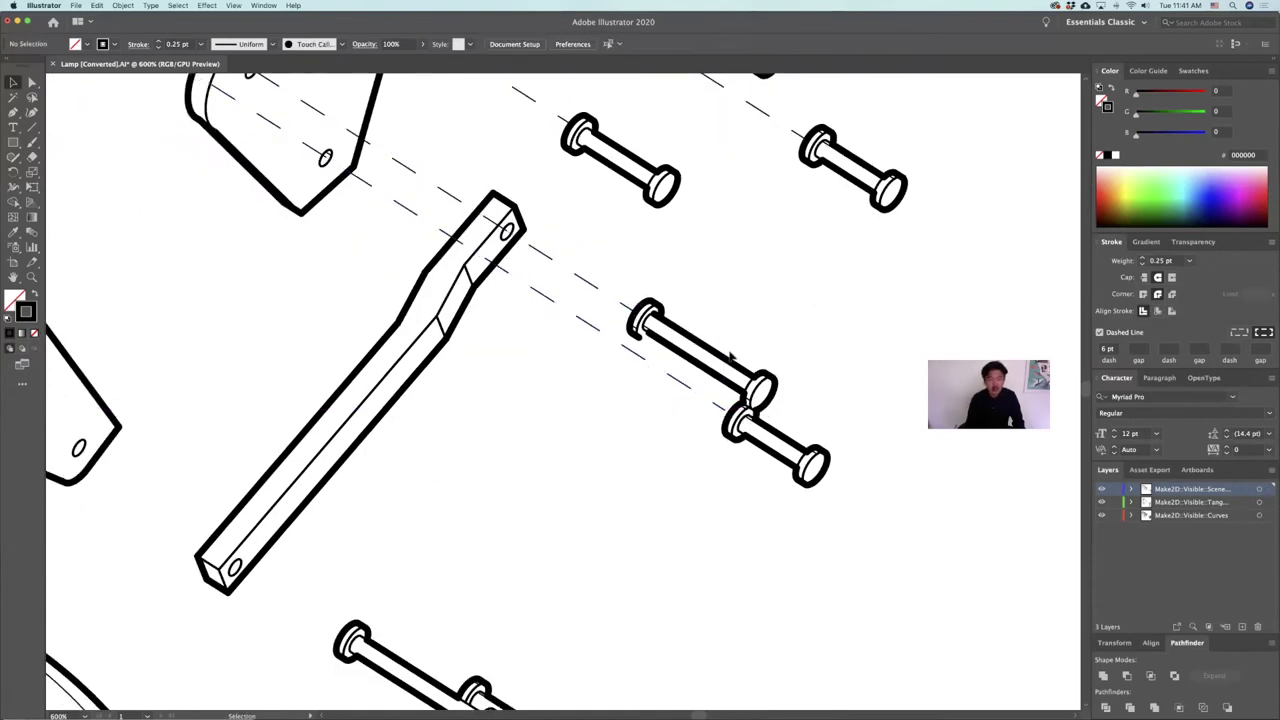
Step: Duplicate the dashed axis line onto the lowest pair of rivets, running it through the V-shaped brackets
{"action": "key", "text": "super+0"}
{"action": "mouse_move", "coordinate": [722, 354]}
{"action": "left_mouse_down", "text": "space"}
{"action": "mouse_move", "coordinate": [734, 295]}
{"action": "mouse_move", "coordinate": [671, 280]}
{"action": "mouse_move", "coordinate": [707, 338]}
{"action": "left_mouse_up", "text": "space"}
{"action": "scroll", "coordinate": [716, 329], "scroll_direction": "up", "scroll_amount": 2, "text": "alt"}
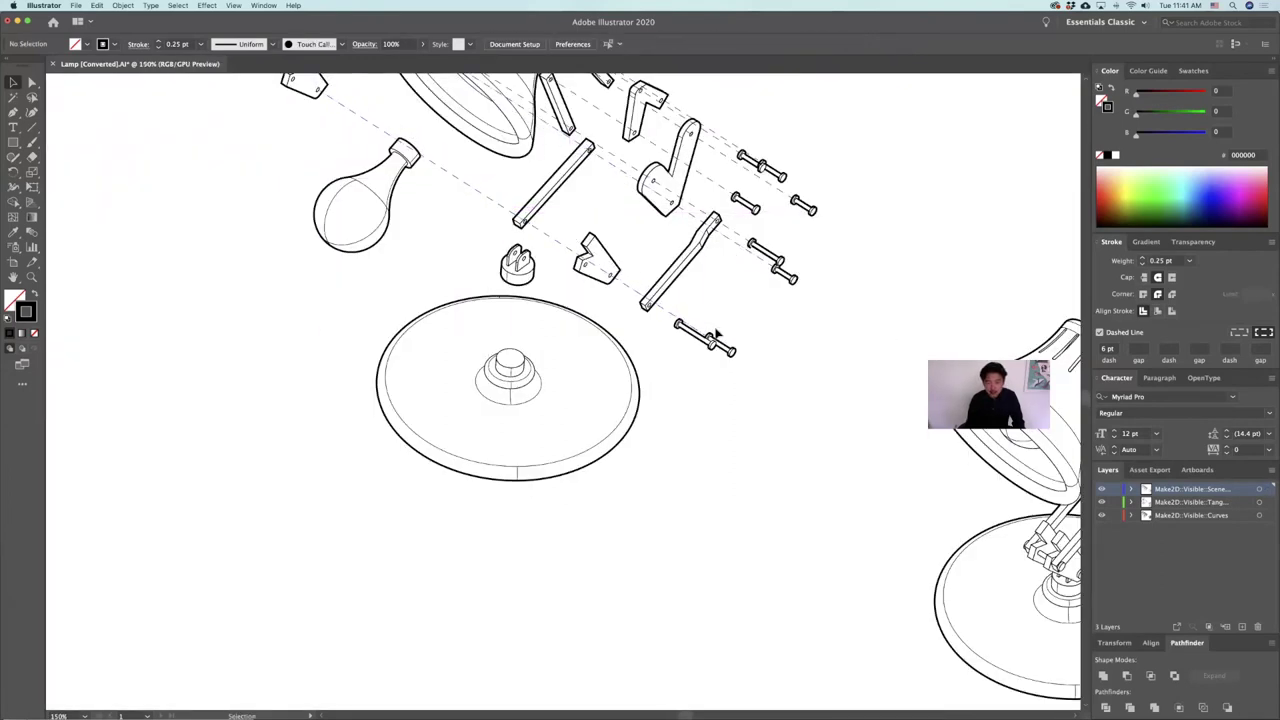
{"action": "scroll", "coordinate": [702, 380], "scroll_direction": "up", "scroll_amount": 1, "text": "alt"}
{"action": "left_click_drag", "start_coordinate": [693, 398], "coordinate": [634, 370]}
{"action": "scroll", "coordinate": [751, 320], "scroll_direction": "down", "scroll_amount": 4, "text": "alt"}
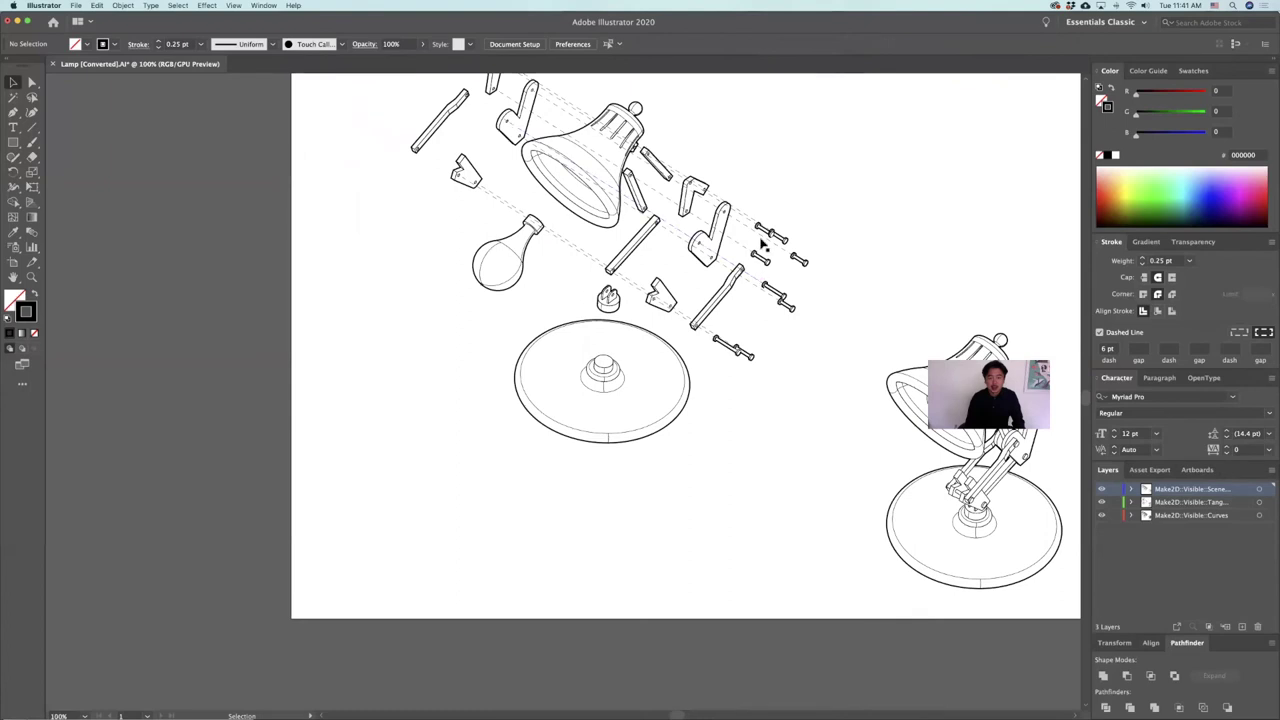
Step: Draw a vertical dashed line about 57 px tall with the Pen tool and place one on each side between clevis and lamp base
{"action": "scroll", "coordinate": [748, 260], "scroll_direction": "up", "scroll_amount": 1, "text": "alt"}
{"action": "scroll", "coordinate": [490, 271], "scroll_direction": "up", "scroll_amount": 1, "text": "alt"}
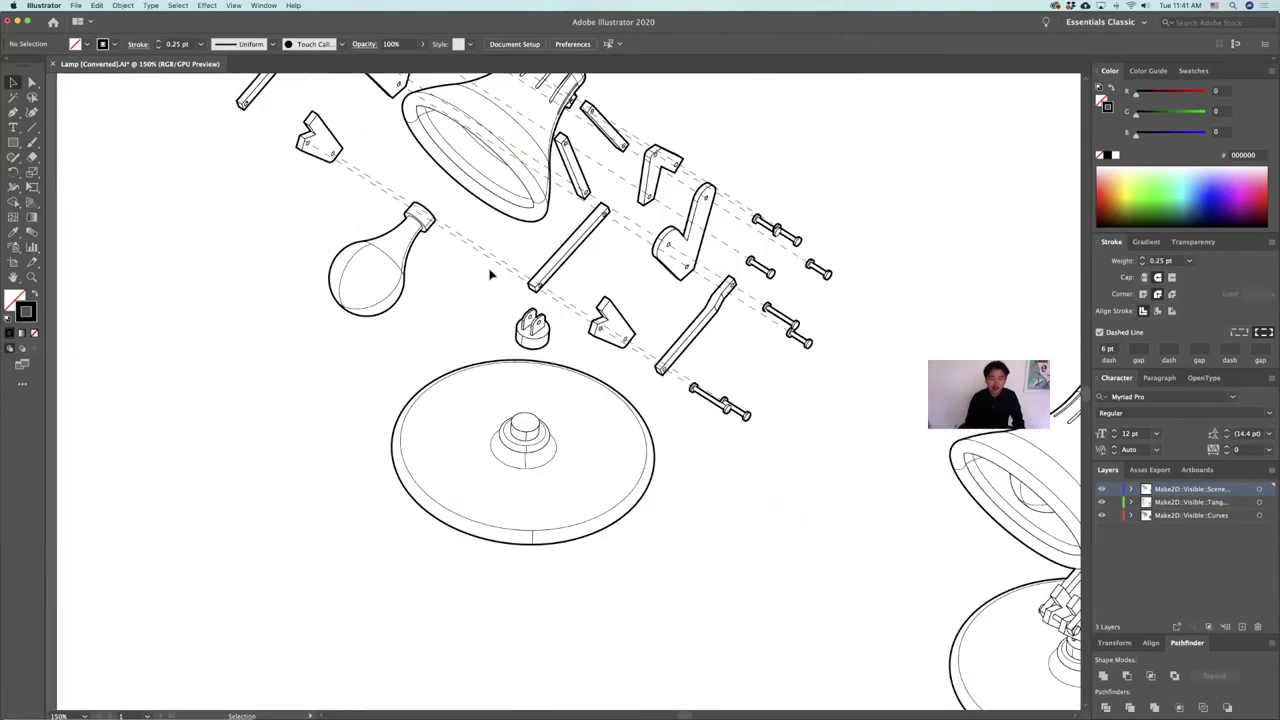
{"action": "key", "text": "p"}
{"action": "left_click_drag", "start_coordinate": [490, 341], "coordinate": [490, 300]}
{"action": "key", "text": "v"}
{"action": "left_click", "coordinate": [482, 346]}
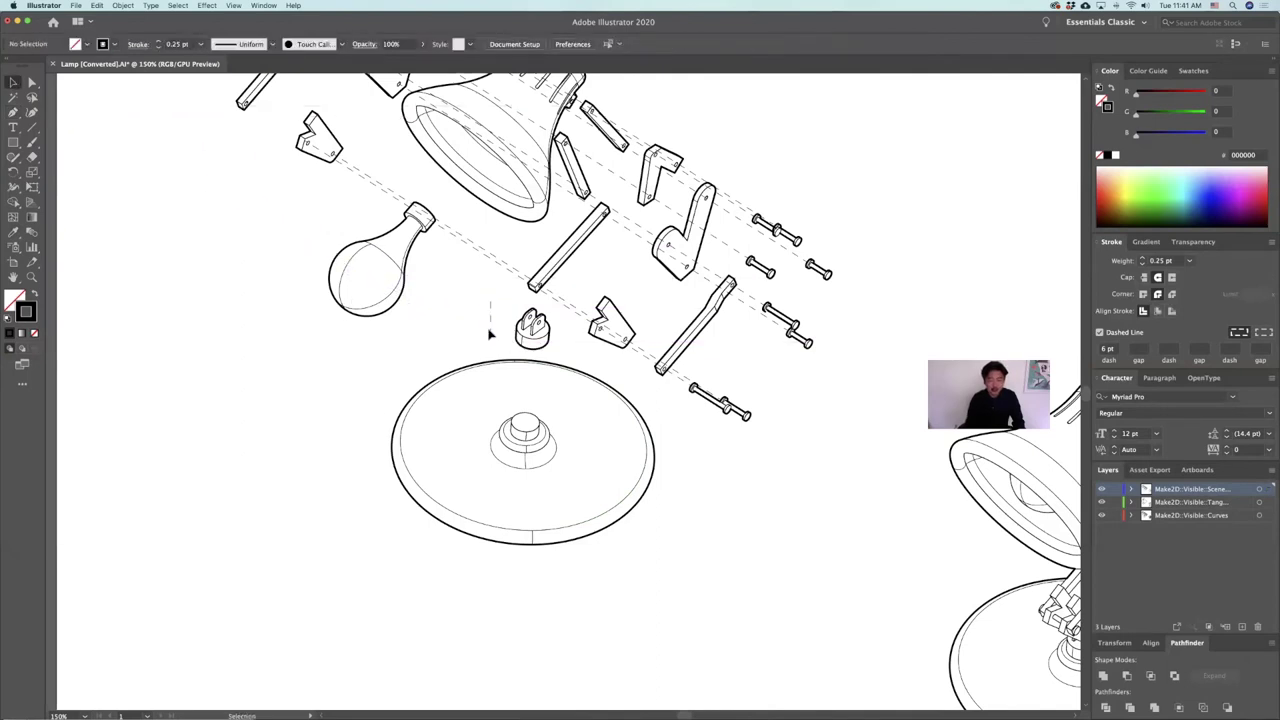
{"action": "left_click_drag", "start_coordinate": [490, 330], "coordinate": [553, 395]}
{"action": "left_click", "coordinate": [571, 368]}
{"action": "scroll", "coordinate": [571, 368], "scroll_direction": "up", "scroll_amount": 3}
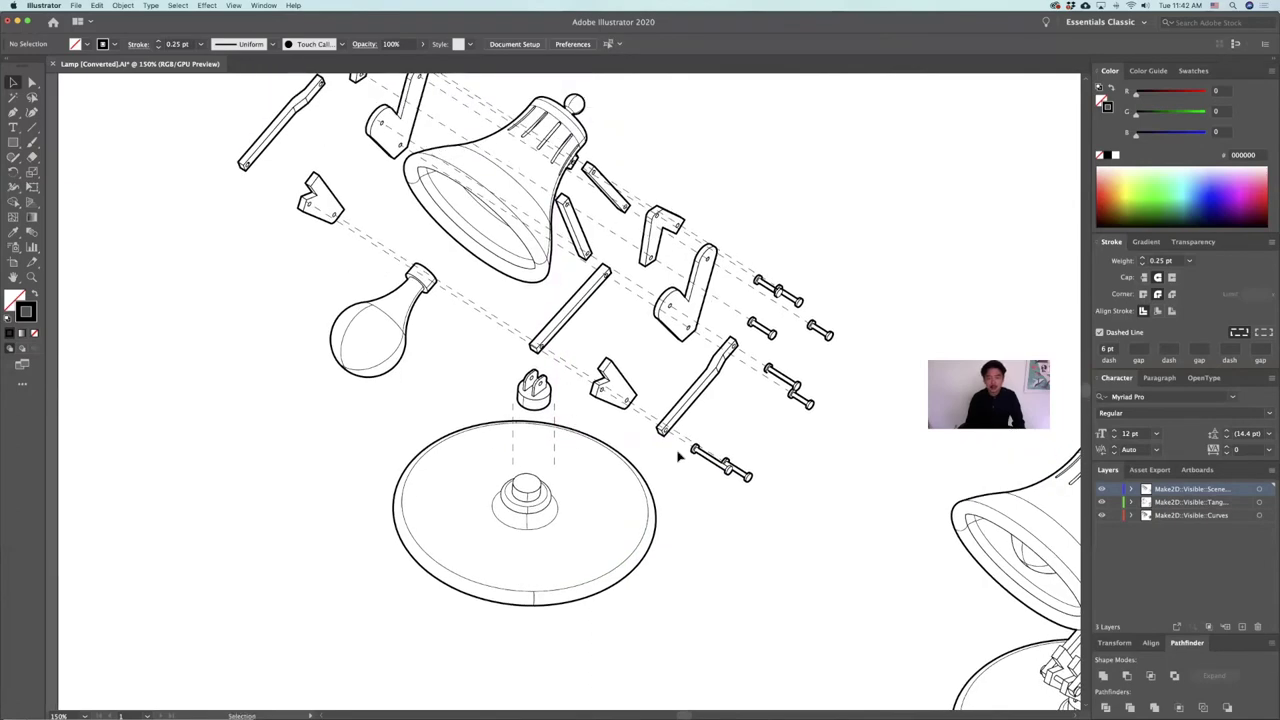
Step: Move one vertical dashed line above the clevis, shorten it, and duplicate it to form a pair above both sides
{"action": "scroll", "coordinate": [803, 443], "scroll_direction": "down", "scroll_amount": 2, "text": "alt"}
{"action": "scroll", "coordinate": [708, 439], "scroll_direction": "up", "scroll_amount": 5, "text": "alt"}
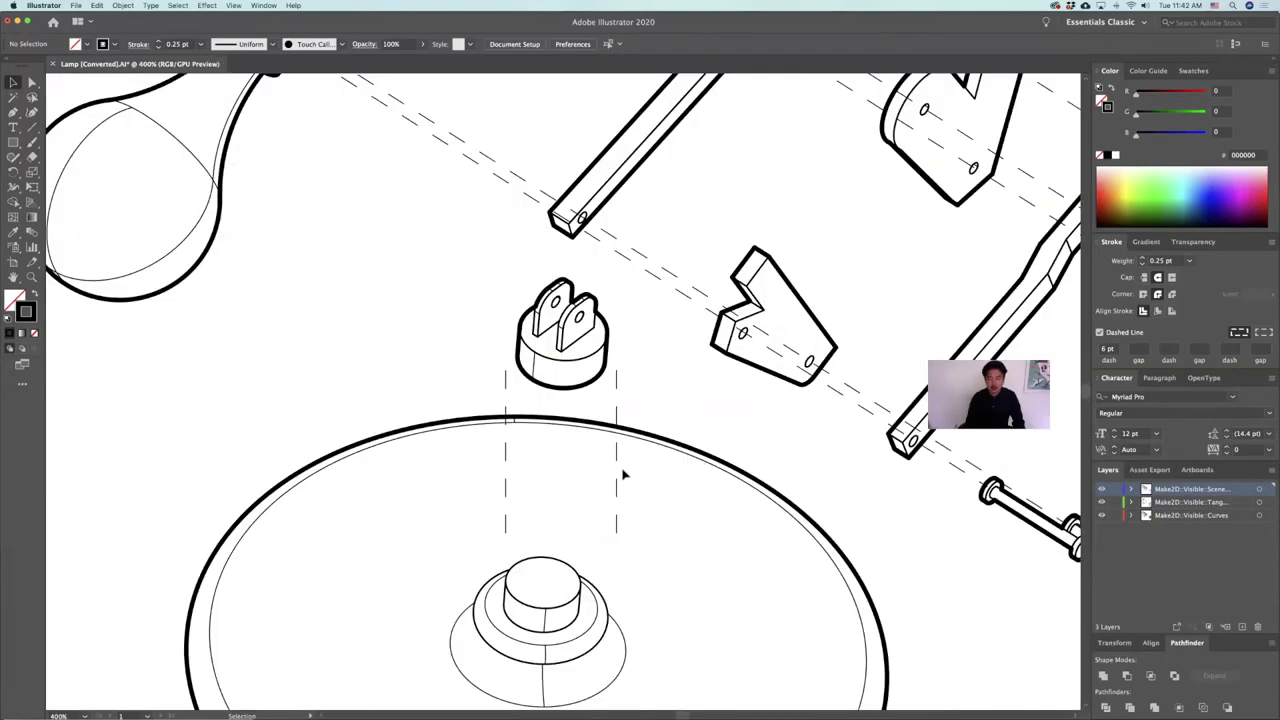
{"action": "left_click_drag", "start_coordinate": [617, 468], "coordinate": [545, 212]}
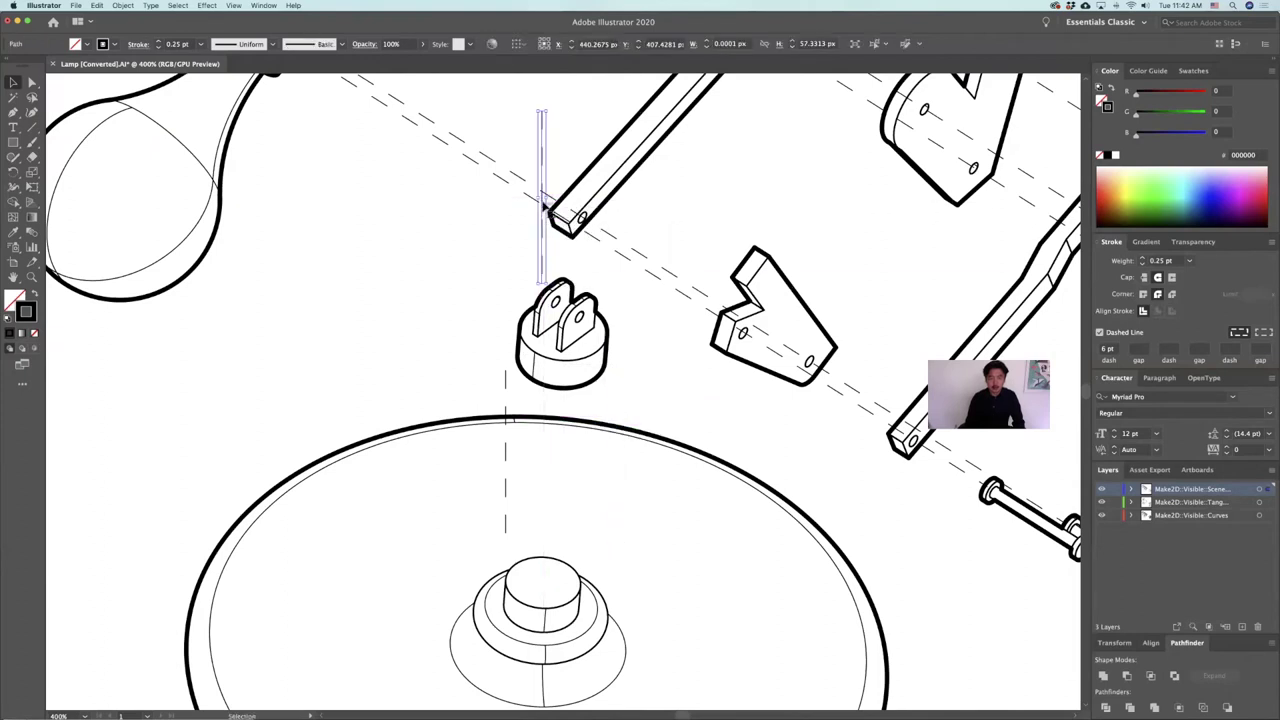
{"action": "left_click_drag", "start_coordinate": [540, 108], "coordinate": [541, 183]}
{"action": "left_click_drag", "start_coordinate": [542, 232], "coordinate": [616, 258]}
{"action": "key", "text": "super+z"}
{"action": "left_click", "coordinate": [558, 251]}
{"action": "left_click", "coordinate": [667, 233]}
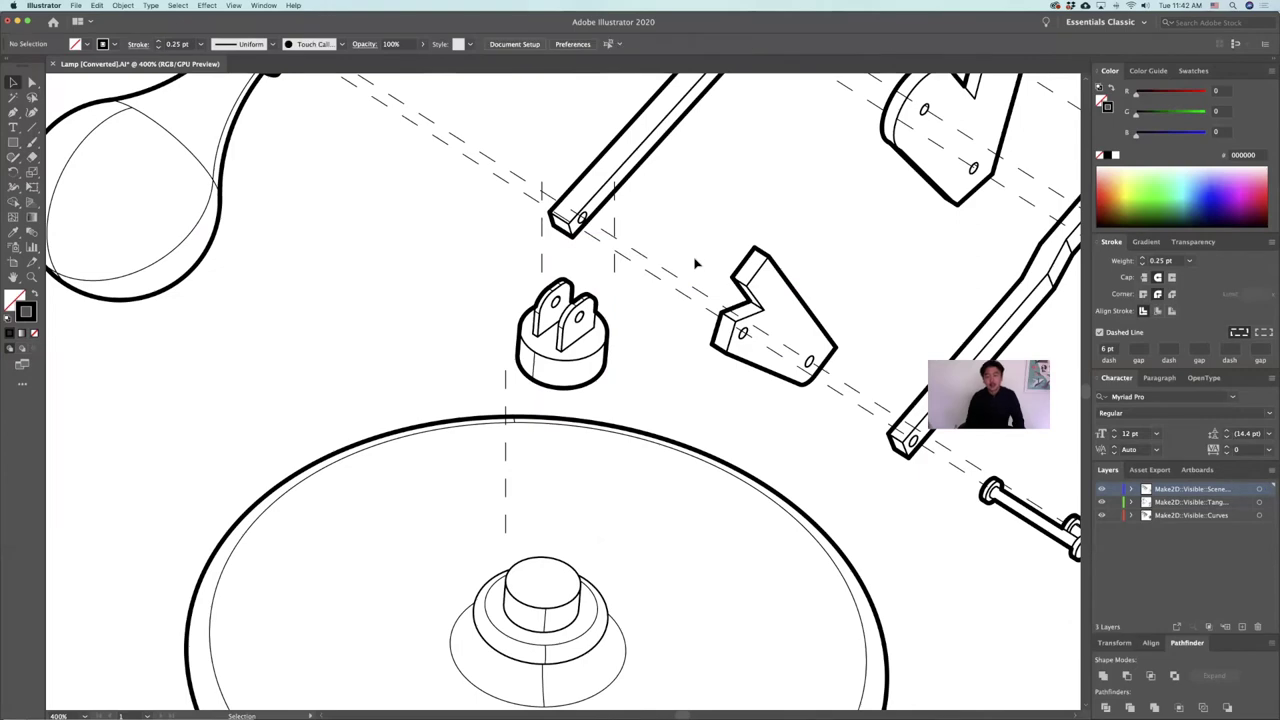
Step: Examine where the dashed axis lines cross over the lamp shade, arms and brackets in the exploded drawing
{"action": "scroll", "coordinate": [694, 262], "scroll_direction": "down", "scroll_amount": 4, "text": "alt"}
{"action": "left_click_drag", "start_coordinate": [753, 82], "coordinate": [748, 208]}
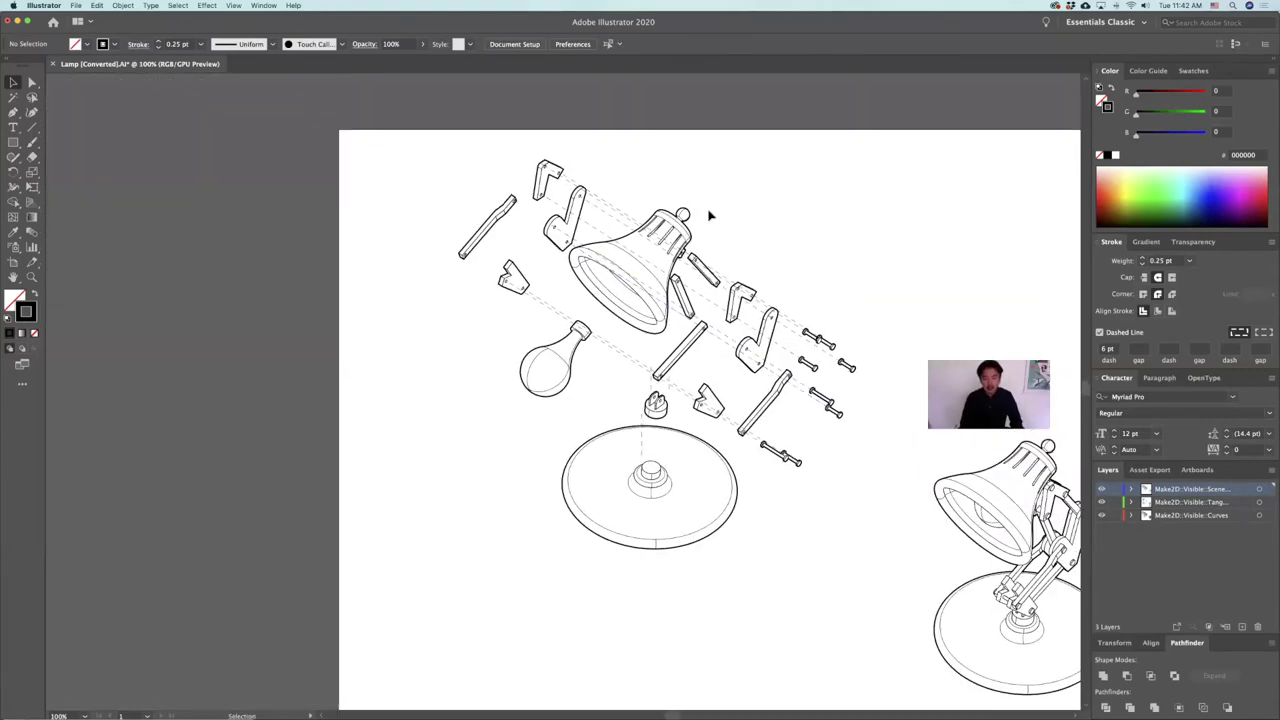
{"action": "scroll", "coordinate": [690, 219], "scroll_direction": "up", "scroll_amount": 4, "text": "alt"}
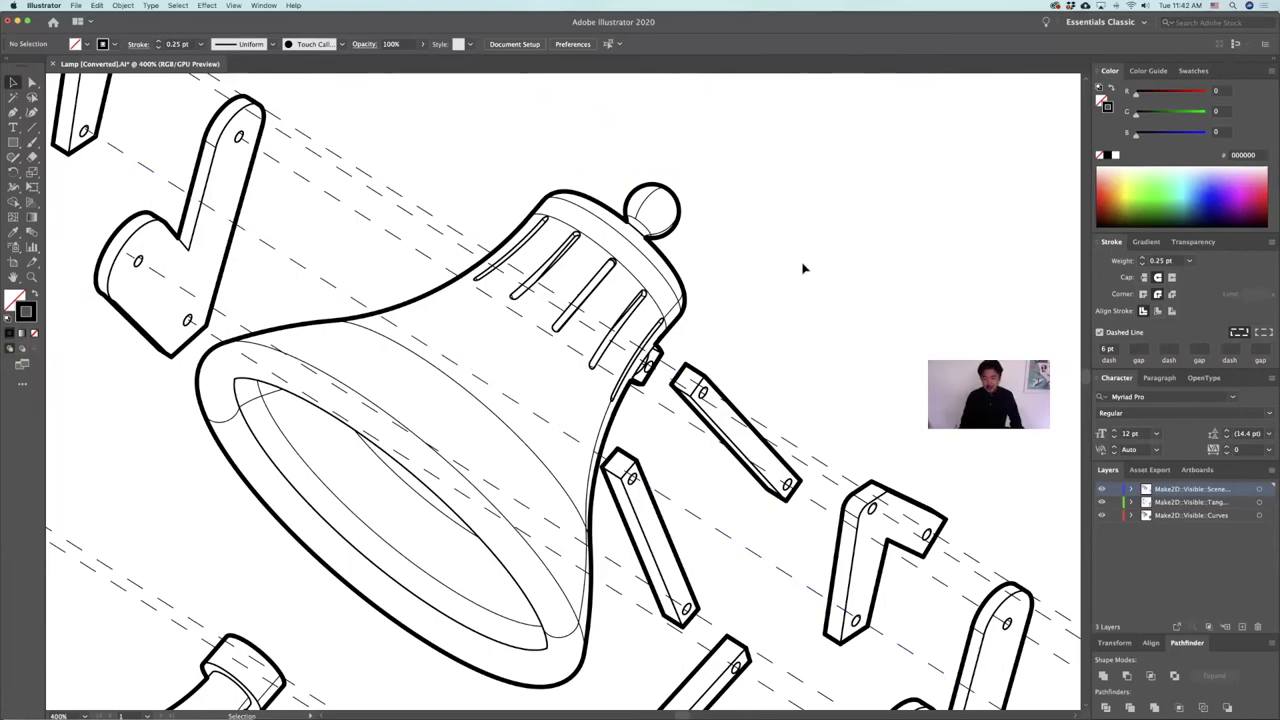
{"action": "scroll", "coordinate": [840, 336], "scroll_direction": "down", "scroll_amount": 2, "text": "alt"}
{"action": "scroll", "coordinate": [800, 309], "scroll_direction": "right", "scroll_amount": 5}
{"action": "scroll", "coordinate": [800, 309], "scroll_direction": "down", "scroll_amount": 3}
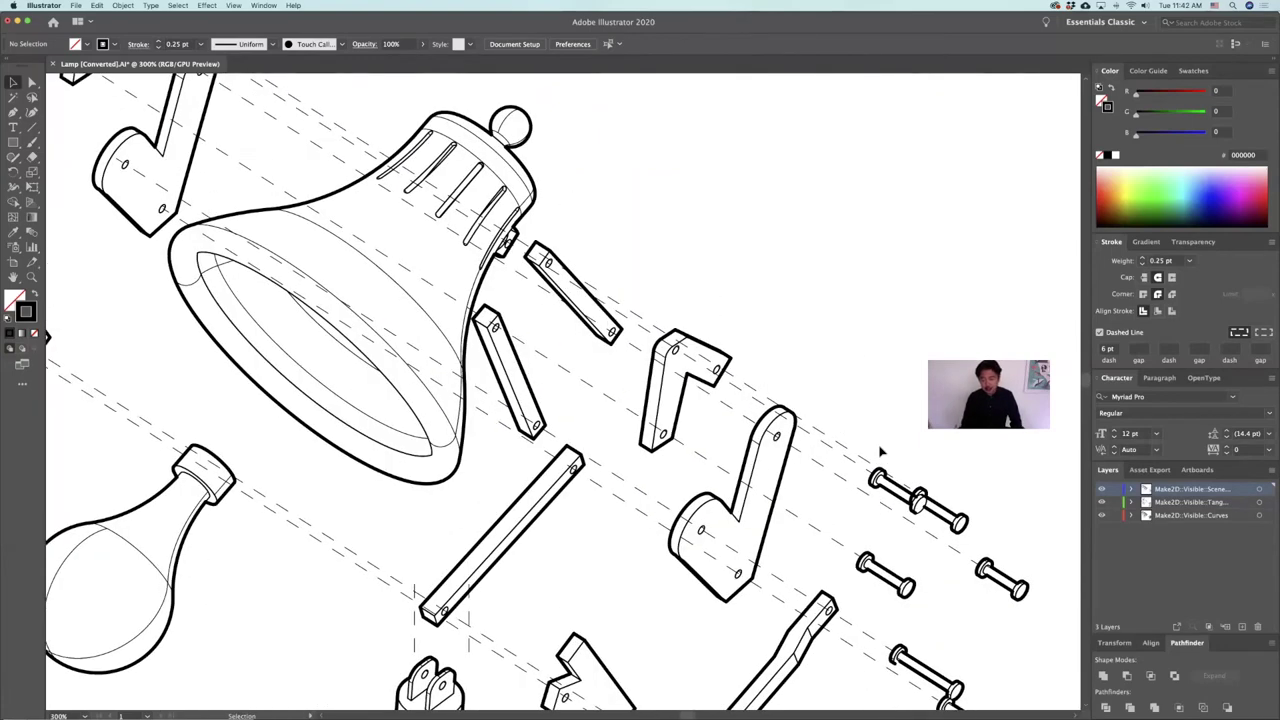
{"action": "scroll", "coordinate": [854, 437], "scroll_direction": "down", "scroll_amount": 3}
{"action": "scroll", "coordinate": [854, 437], "scroll_direction": "right", "scroll_amount": 2}
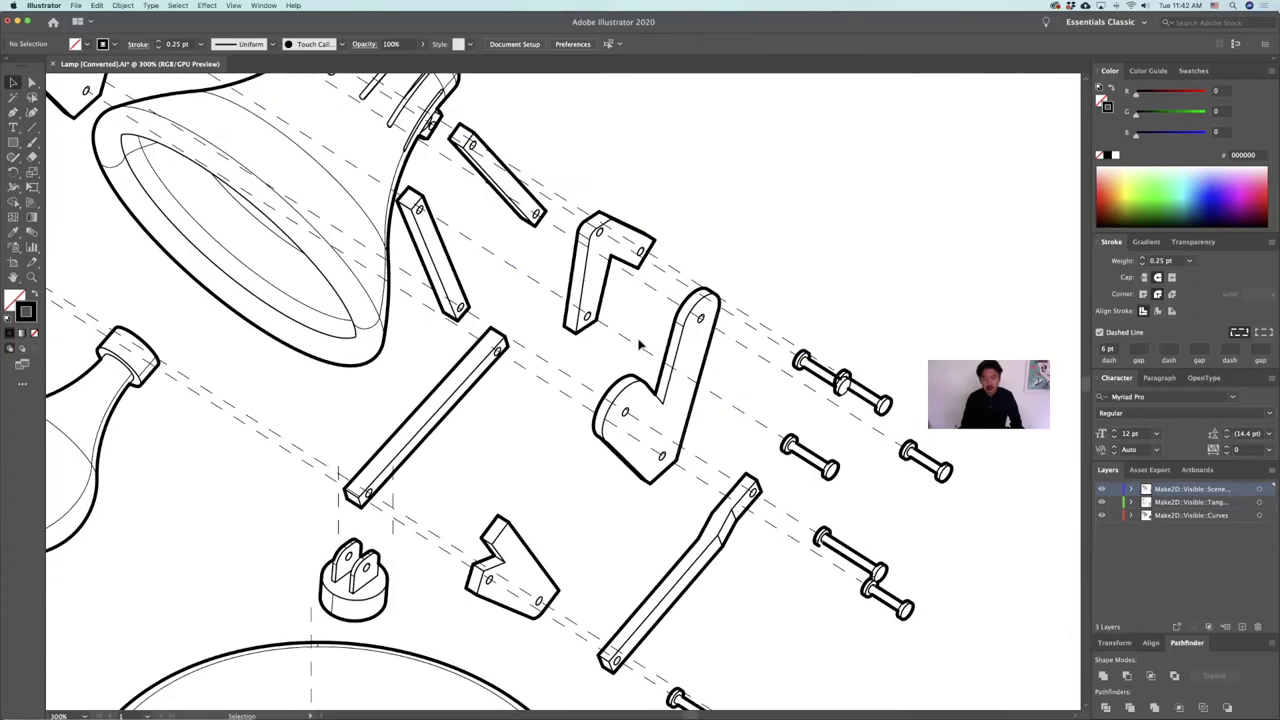
{"action": "scroll", "coordinate": [573, 323], "scroll_direction": "up", "scroll_amount": 5, "text": "alt"}
{"action": "scroll", "coordinate": [663, 334], "scroll_direction": "down", "scroll_amount": 2, "text": "alt"}
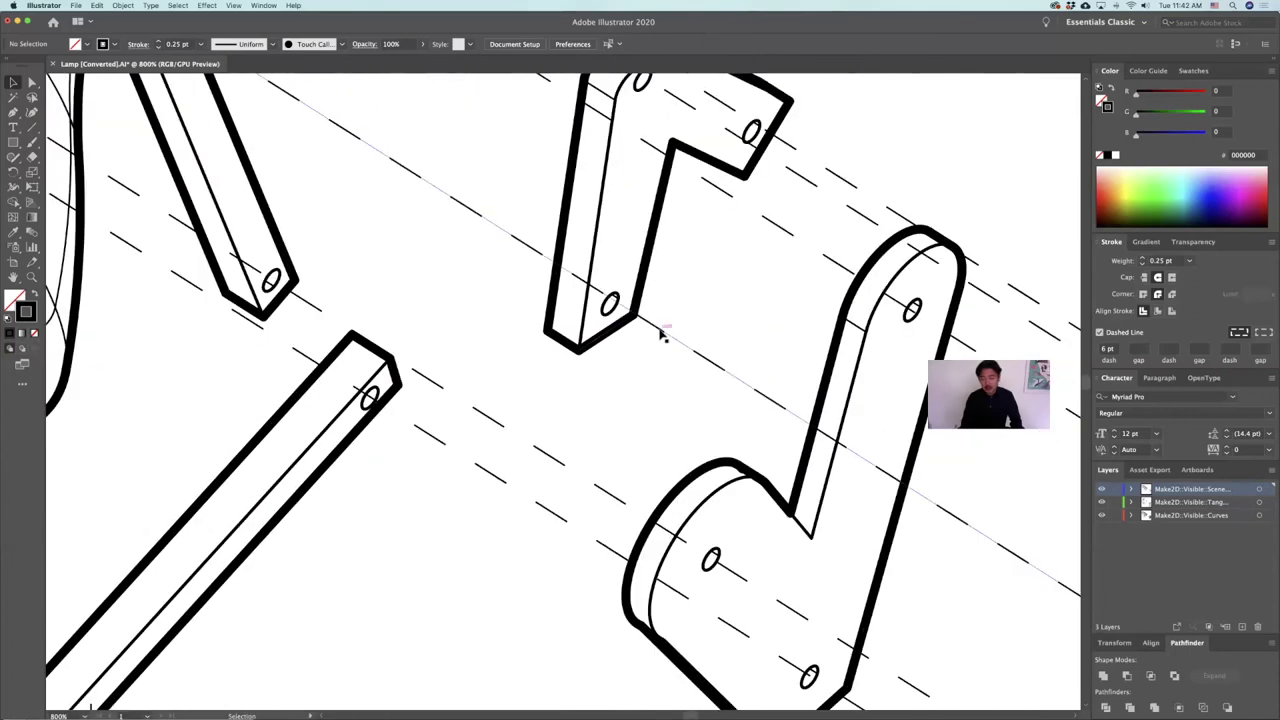
{"action": "scroll", "coordinate": [746, 385], "scroll_direction": "down", "scroll_amount": 2, "text": "alt"}
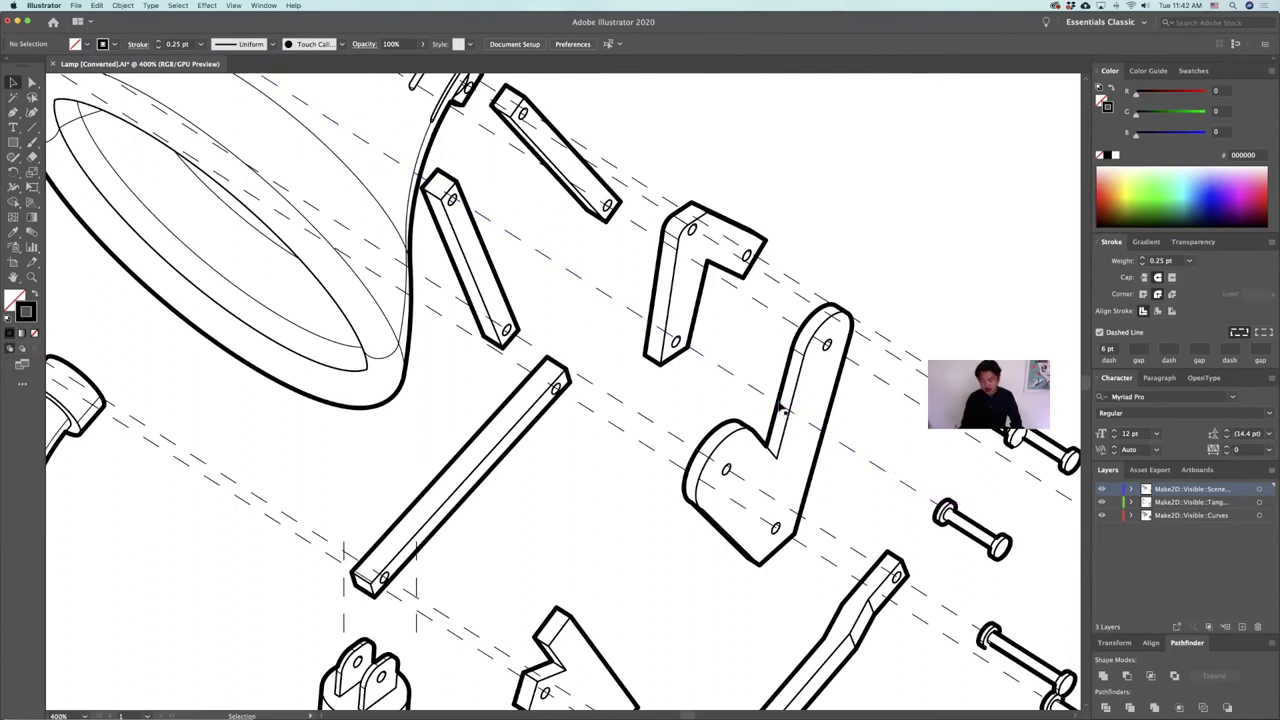
Step: Cut the dashed line with the Scissors at the L-shaped bracket's edge and lower hole, and delete the piece crossing the bracket
{"action": "scroll", "coordinate": [676, 342], "scroll_direction": "up", "scroll_amount": 3, "text": "alt"}
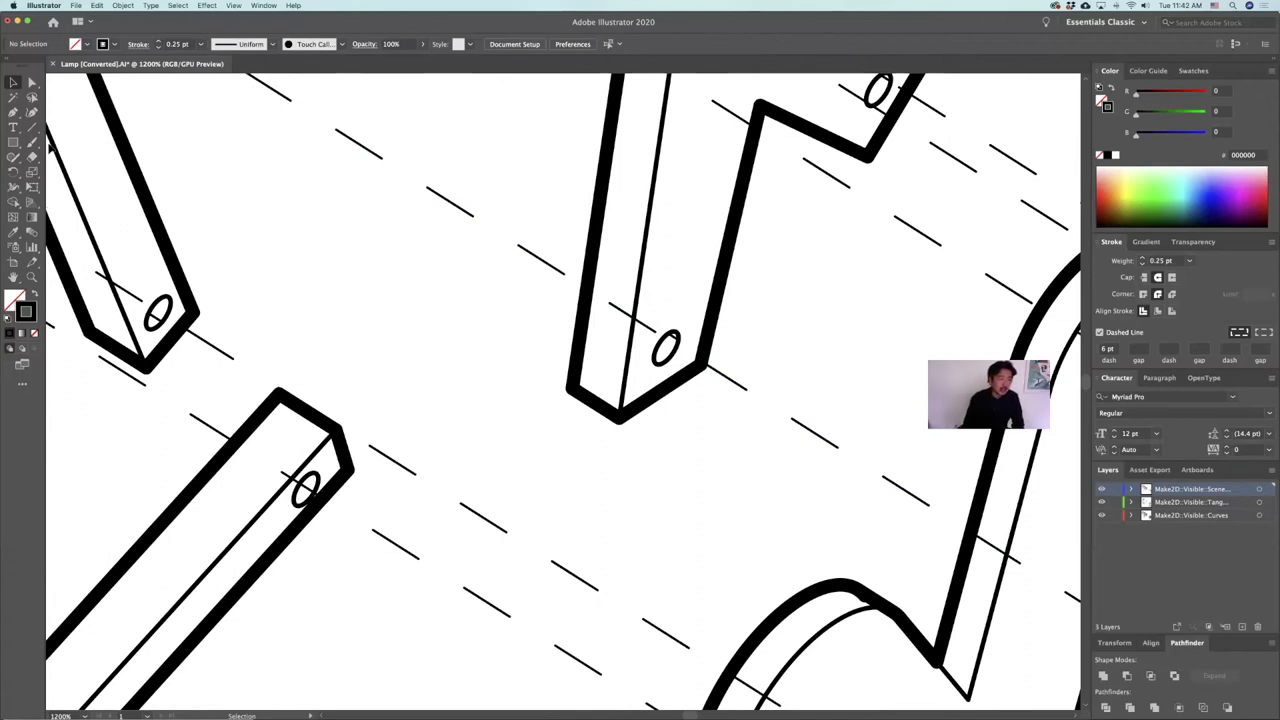
{"action": "left_click", "coordinate": [32, 157]}
{"action": "mouse_move", "coordinate": [32, 157]}
{"action": "left_mouse_down"}
{"action": "mouse_move", "coordinate": [95, 158]}
{"action": "mouse_move", "coordinate": [109, 175]}
{"action": "left_mouse_up"}
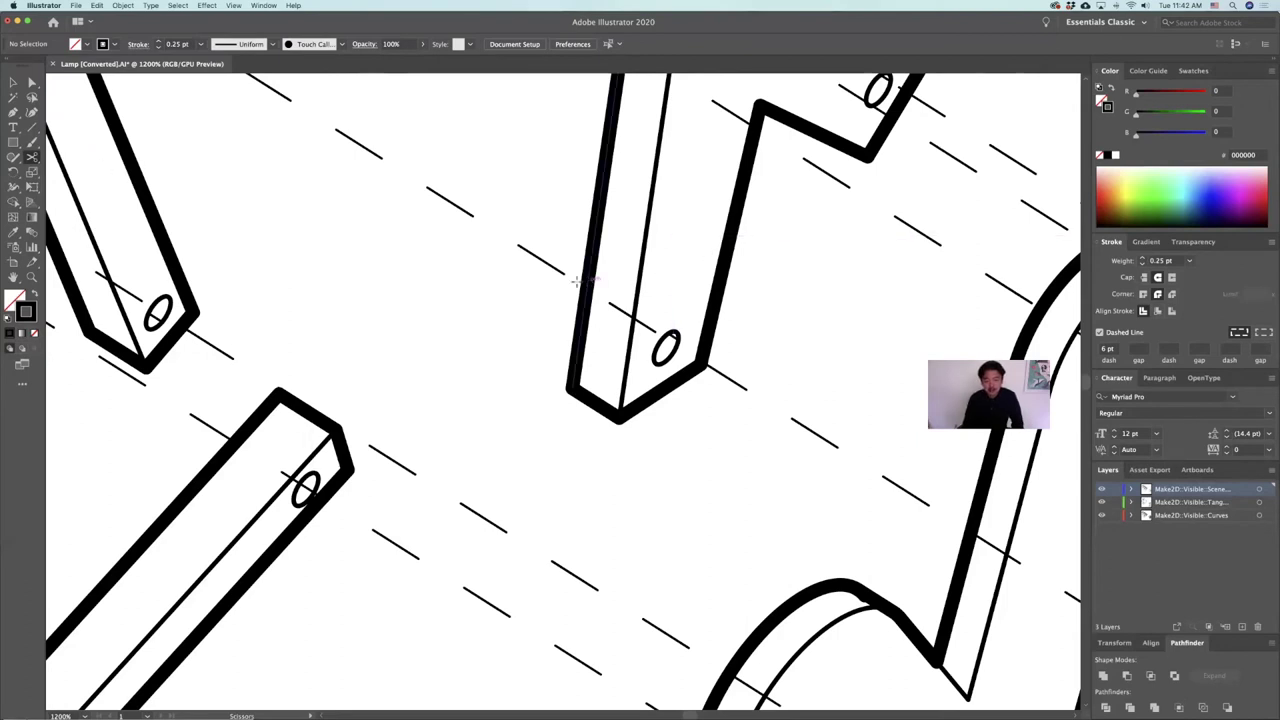
{"action": "scroll", "coordinate": [600, 268], "scroll_direction": "up", "scroll_amount": 2, "text": "alt"}
{"action": "left_click", "coordinate": [621, 291]}
{"action": "left_click", "coordinate": [749, 382]}
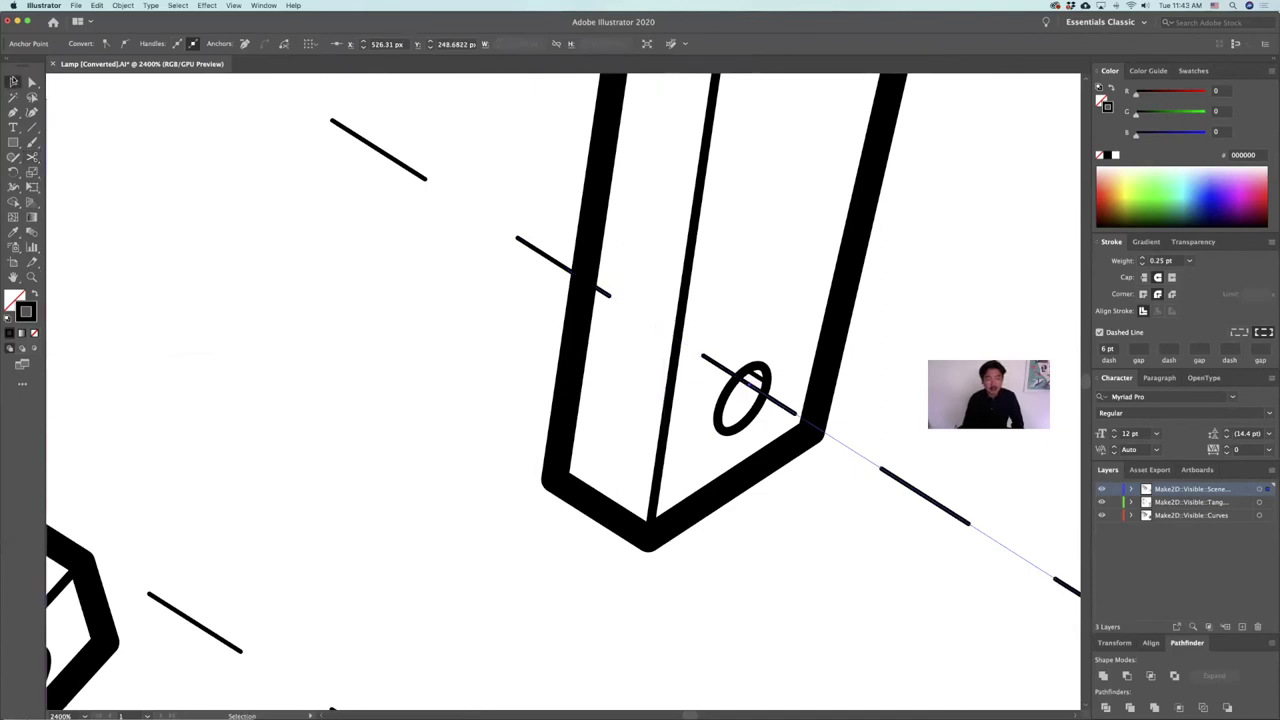
{"action": "left_click", "coordinate": [618, 301]}
{"action": "key", "text": "Delete"}
Step: Cut the dashed line with the Scissors at the short arm's upper hole and the shade's upper outline, and delete the piece crossing the shade
{"action": "scroll", "coordinate": [605, 339], "scroll_direction": "down", "scroll_amount": 5, "text": "alt"}
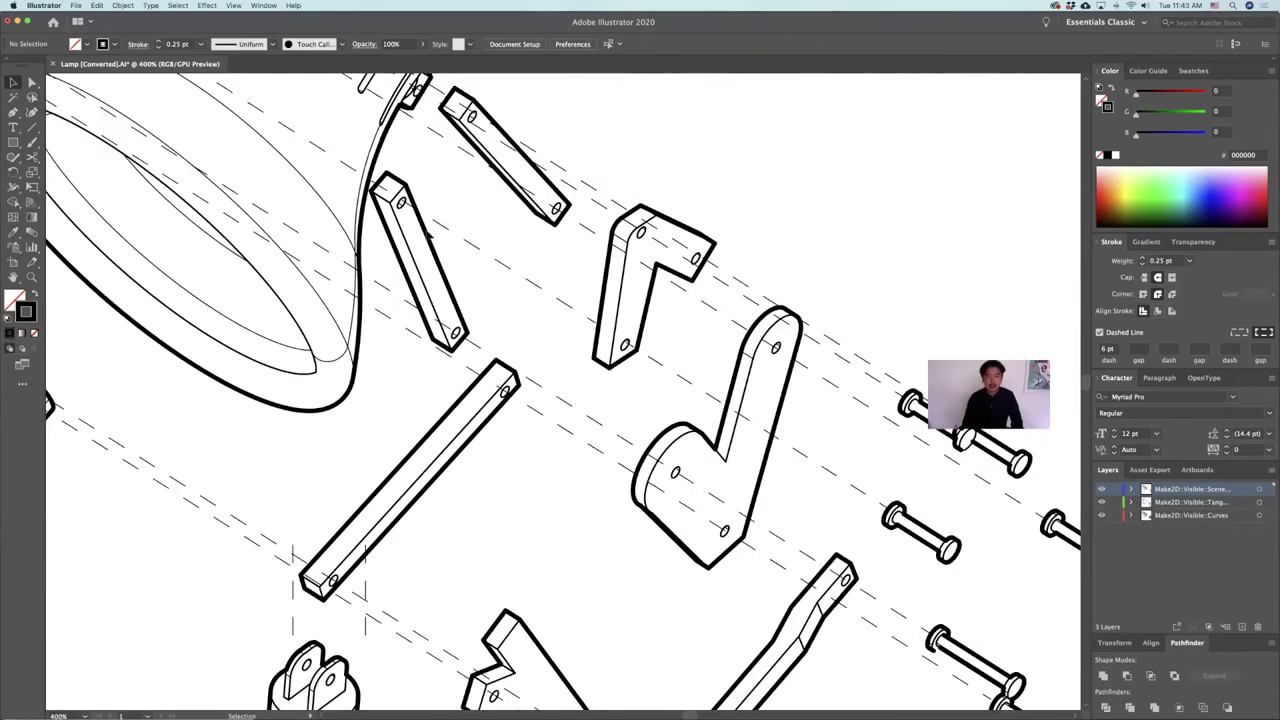
{"action": "scroll", "coordinate": [419, 232], "scroll_direction": "down", "scroll_amount": 3, "text": "alt"}
{"action": "scroll", "coordinate": [419, 232], "scroll_direction": "up", "scroll_amount": 5, "text": "alt"}
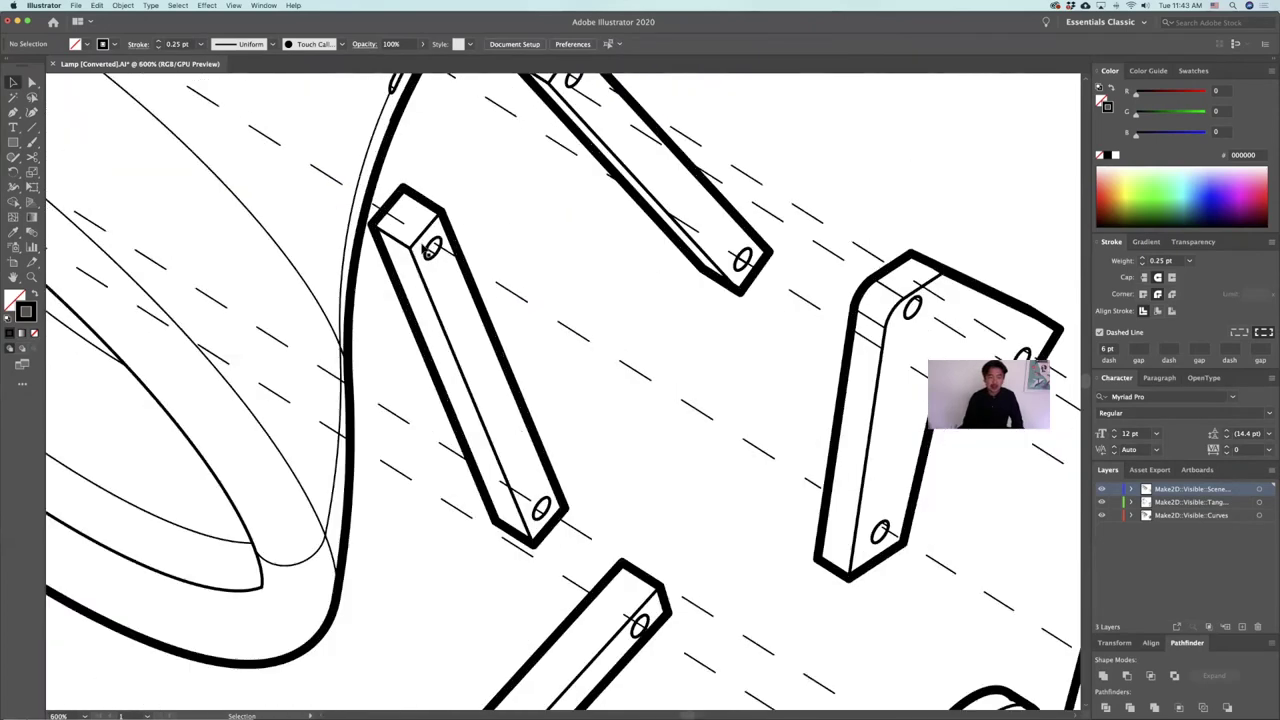
{"action": "scroll", "coordinate": [440, 250], "scroll_direction": "up", "scroll_amount": 3, "text": "alt"}
{"action": "left_click", "coordinate": [433, 251]}
{"action": "key", "text": "c"}
{"action": "left_click", "coordinate": [433, 248]}
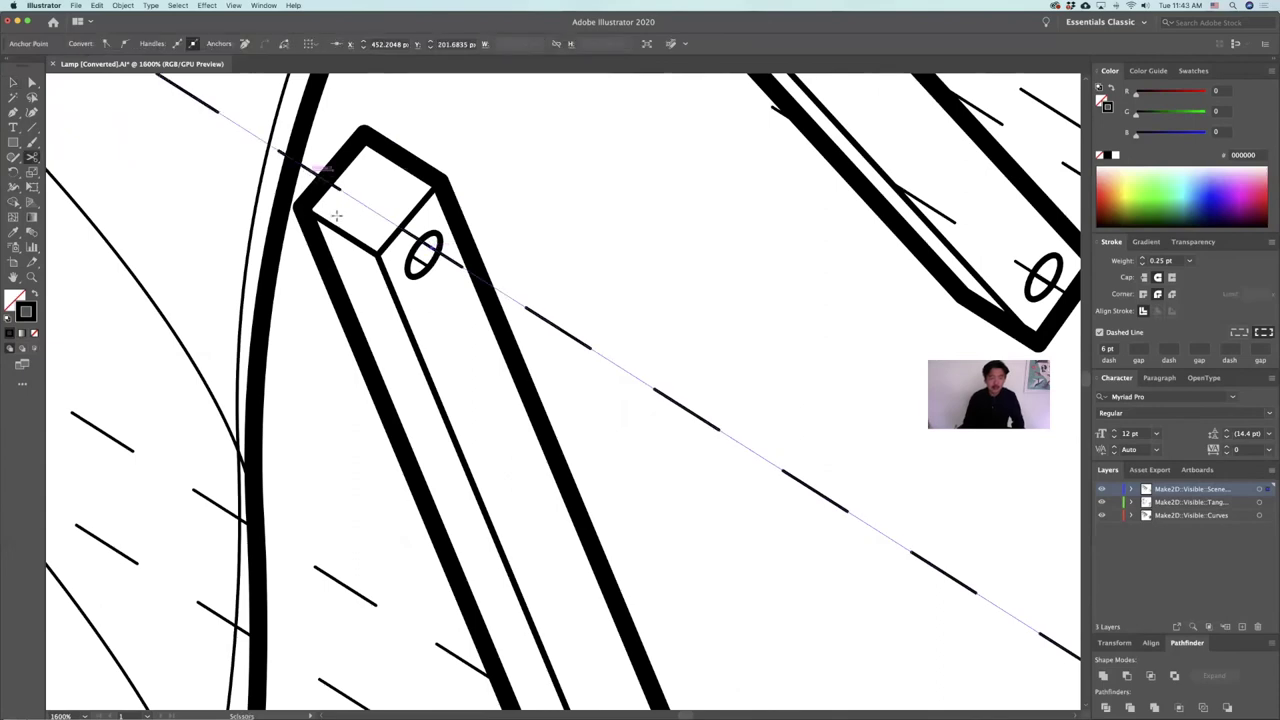
{"action": "scroll", "coordinate": [322, 176], "scroll_direction": "down", "scroll_amount": 5, "text": "alt"}
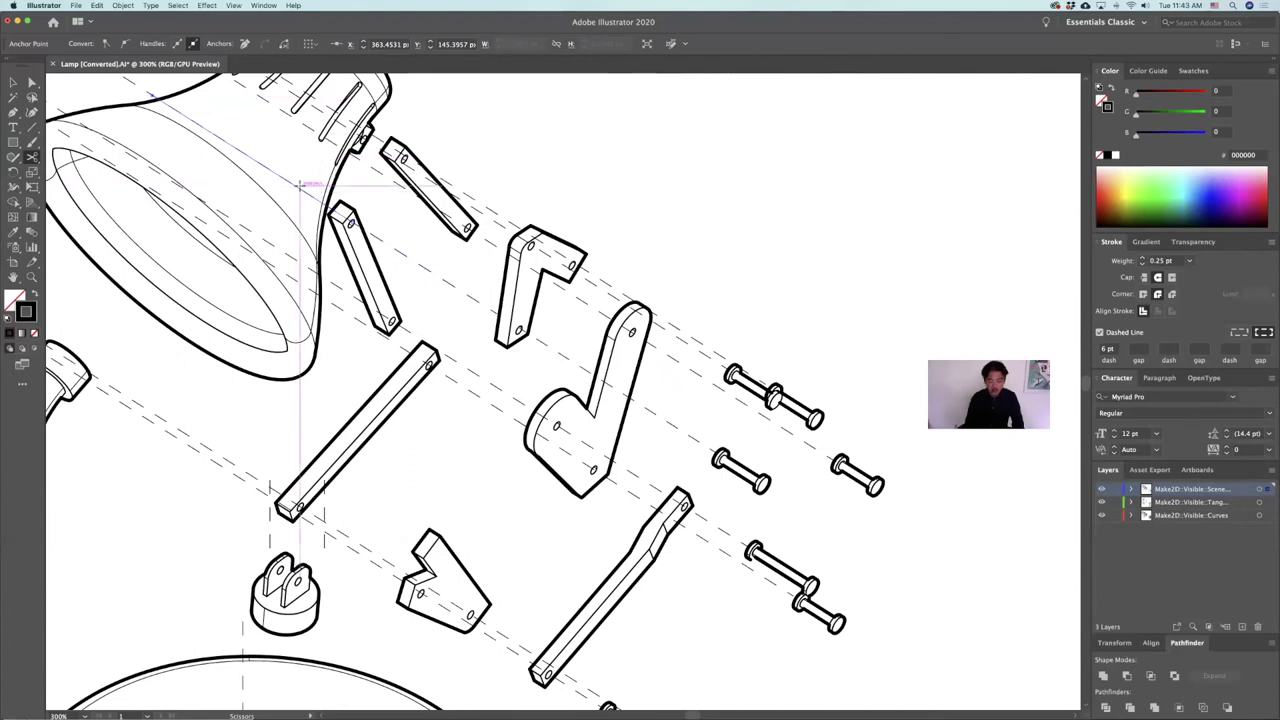
{"action": "key", "text": "v"}
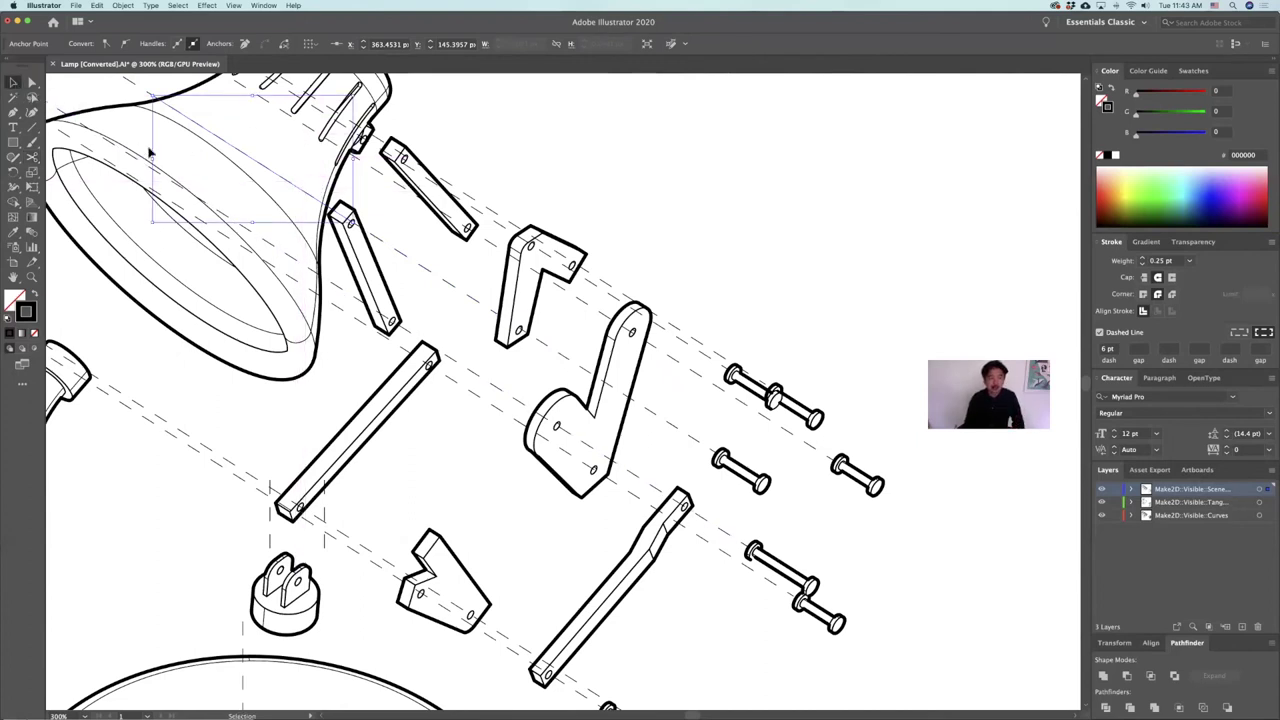
{"action": "left_click", "coordinate": [253, 162]}
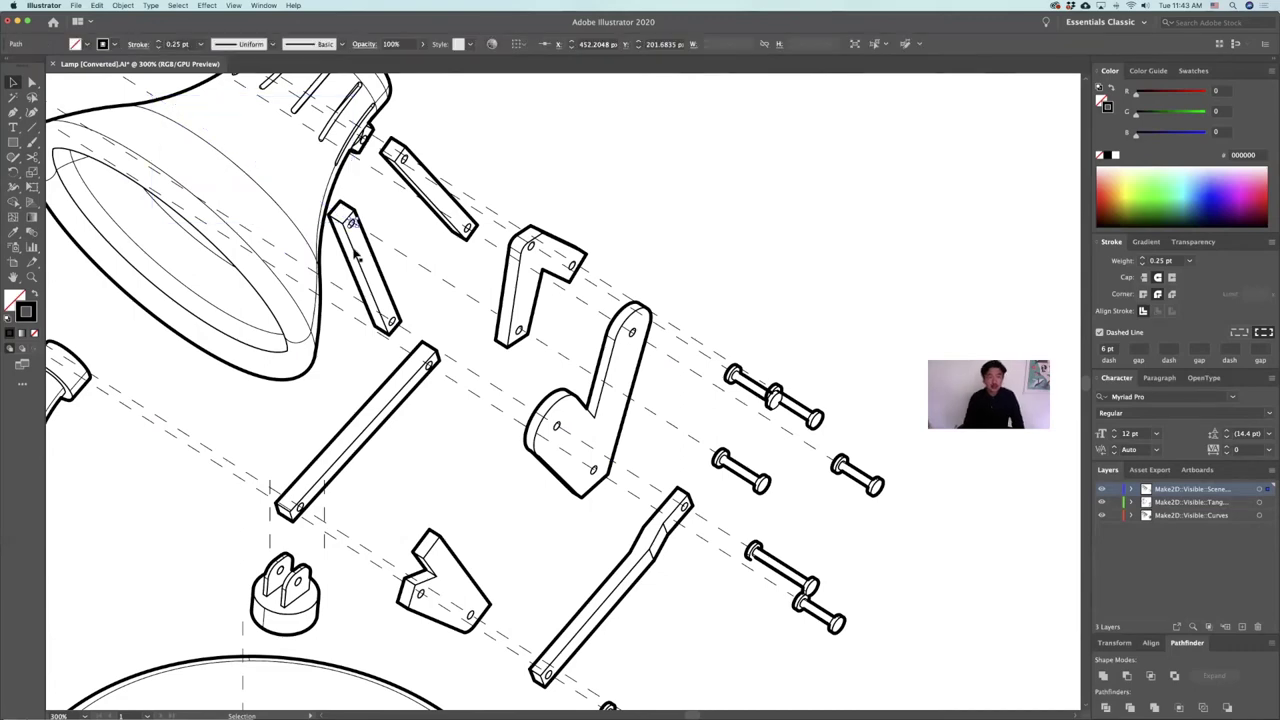
Step: Cut the two dashed lines crossing the shade's opening with the Scissors where they meet the shade's outline on both sides
{"action": "scroll", "coordinate": [355, 255], "scroll_direction": "up", "scroll_amount": 5, "text": "alt"}
{"action": "key", "text": "c"}
{"action": "left_click", "coordinate": [444, 254]}
{"action": "scroll", "coordinate": [430, 250], "scroll_direction": "left", "scroll_amount": 10}
{"action": "scroll", "coordinate": [430, 250], "scroll_direction": "up", "scroll_amount": 5}
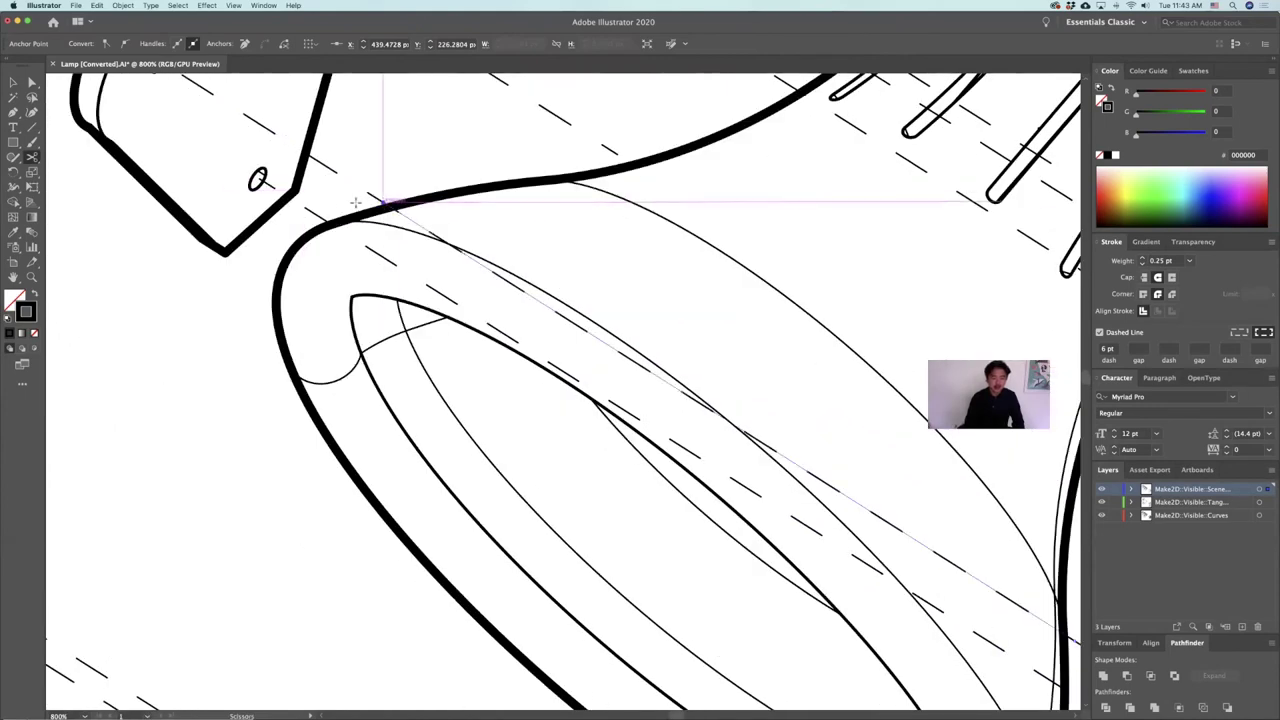
{"action": "scroll", "coordinate": [680, 344], "scroll_direction": "down", "scroll_amount": 5}
{"action": "scroll", "coordinate": [680, 344], "scroll_direction": "right", "scroll_amount": 10}
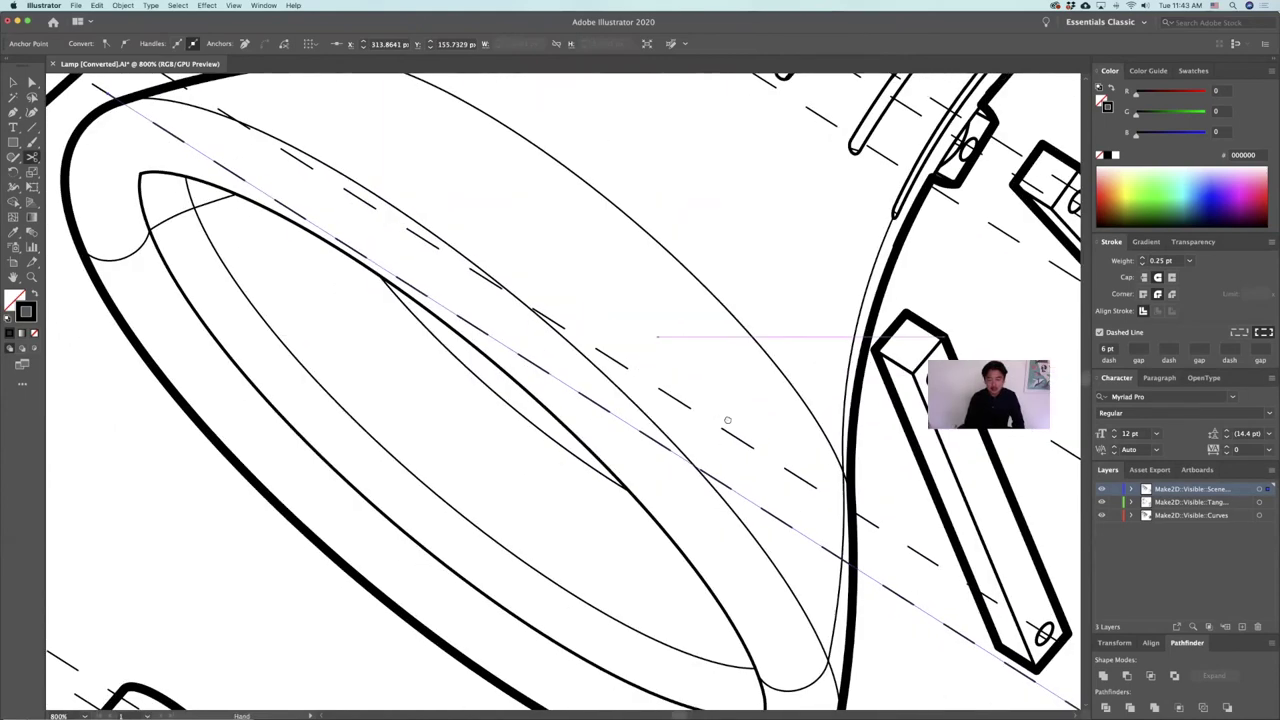
{"action": "left_click", "coordinate": [678, 428]}
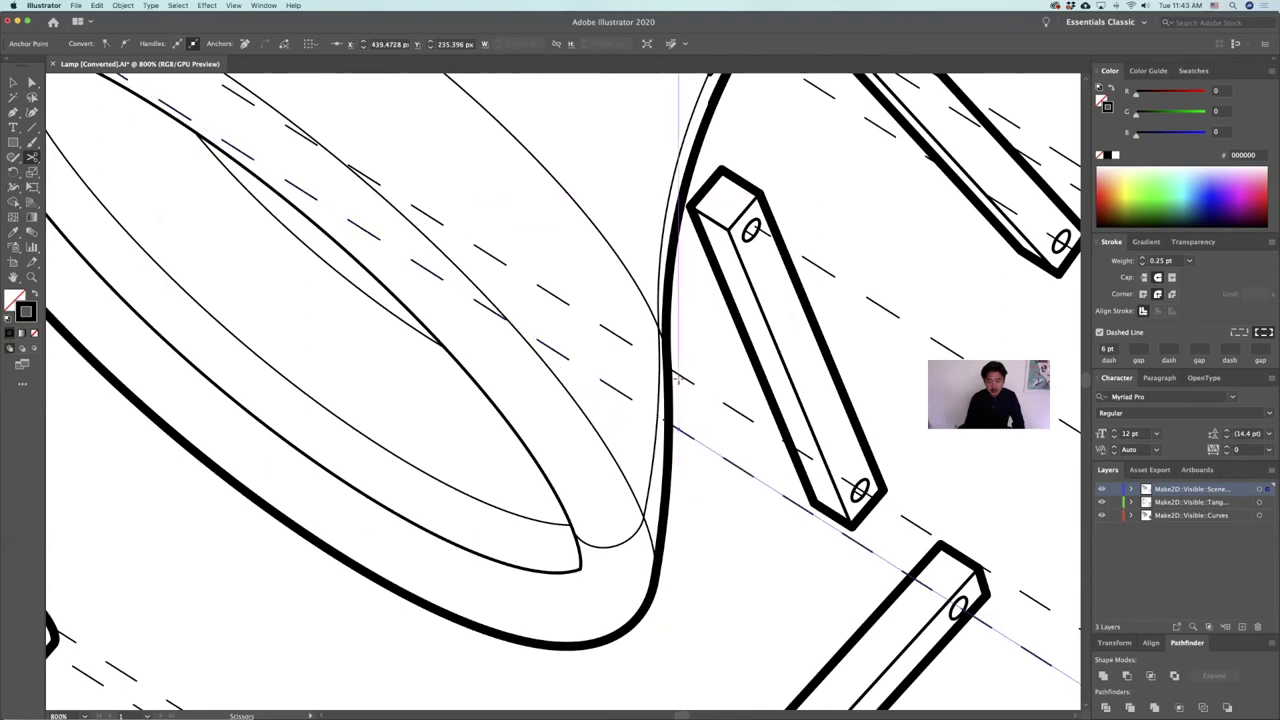
Step: Cut the dashed lines crossing the shade's neck with the Scissors around the small side lug and along the shade's upper outline
{"action": "scroll", "coordinate": [696, 447], "scroll_direction": "down", "scroll_amount": 3, "text": "alt"}
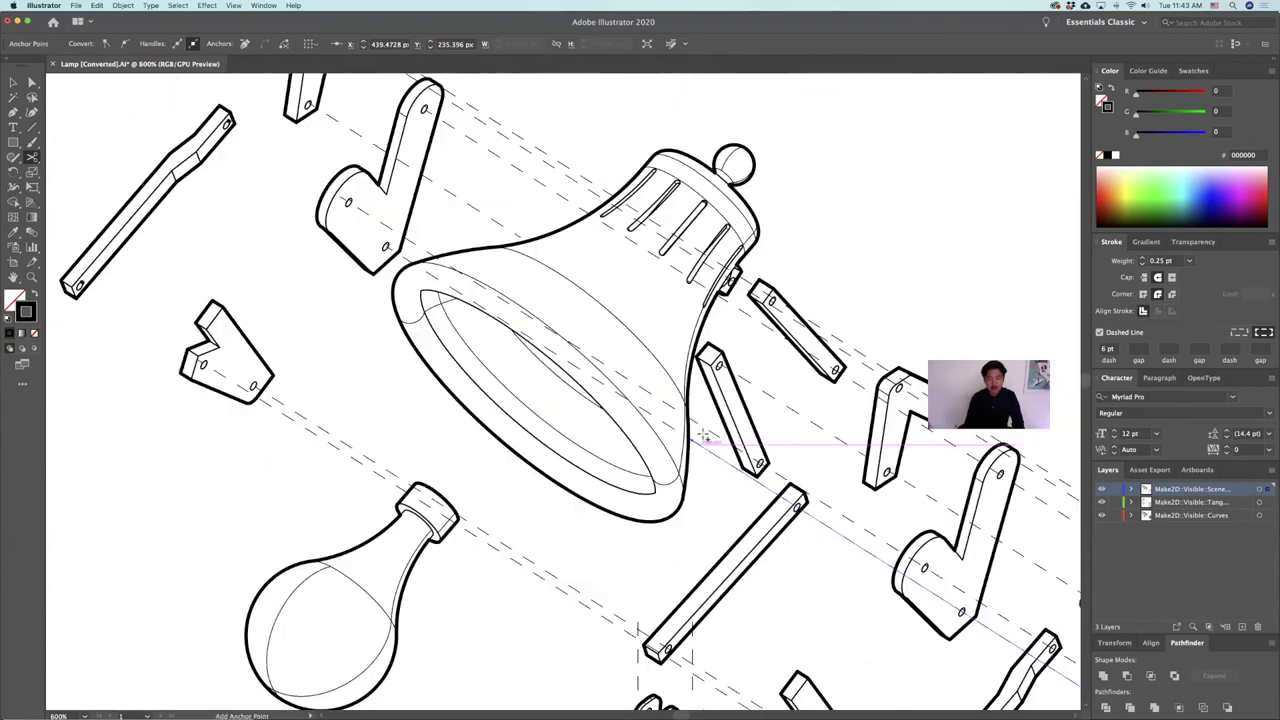
{"action": "scroll", "coordinate": [715, 335], "scroll_direction": "up", "scroll_amount": 4, "text": "alt"}
{"action": "left_click", "coordinate": [545, 258]}
{"action": "left_click", "coordinate": [621, 119]}
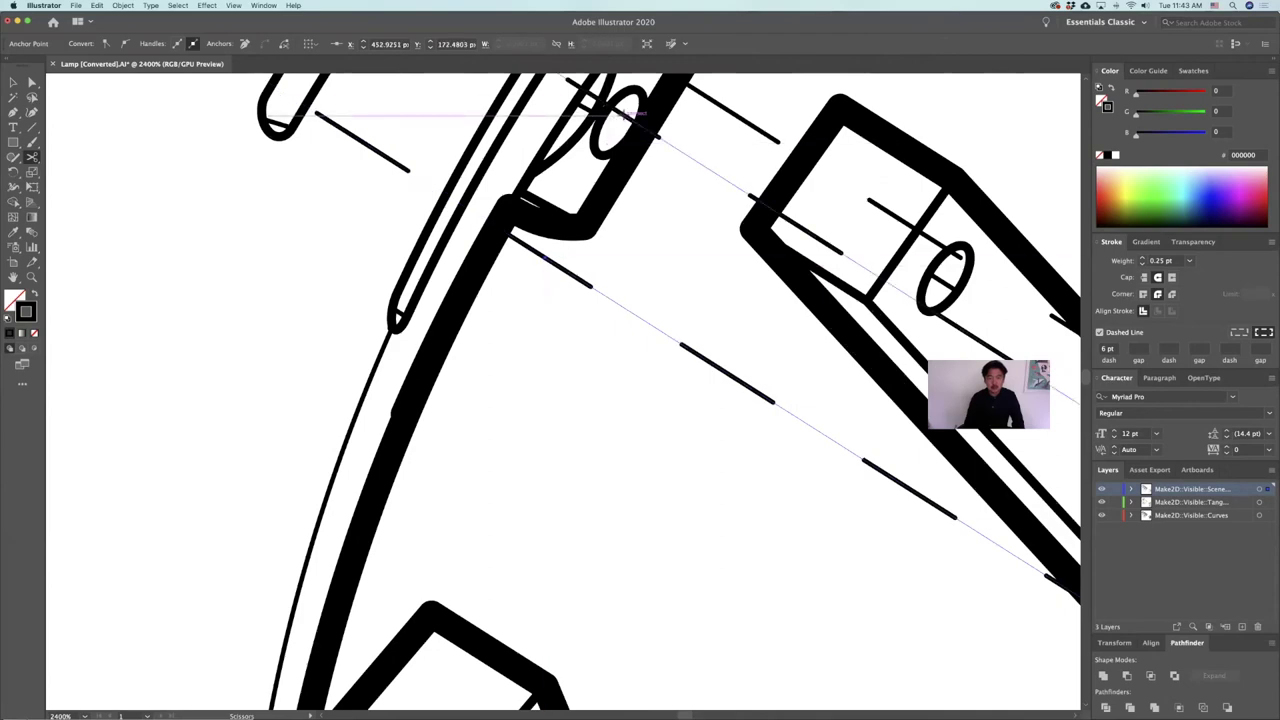
{"action": "scroll", "coordinate": [722, 141], "scroll_direction": "down", "scroll_amount": 3, "text": "alt"}
{"action": "scroll", "coordinate": [710, 116], "scroll_direction": "up", "scroll_amount": 2, "text": "alt"}
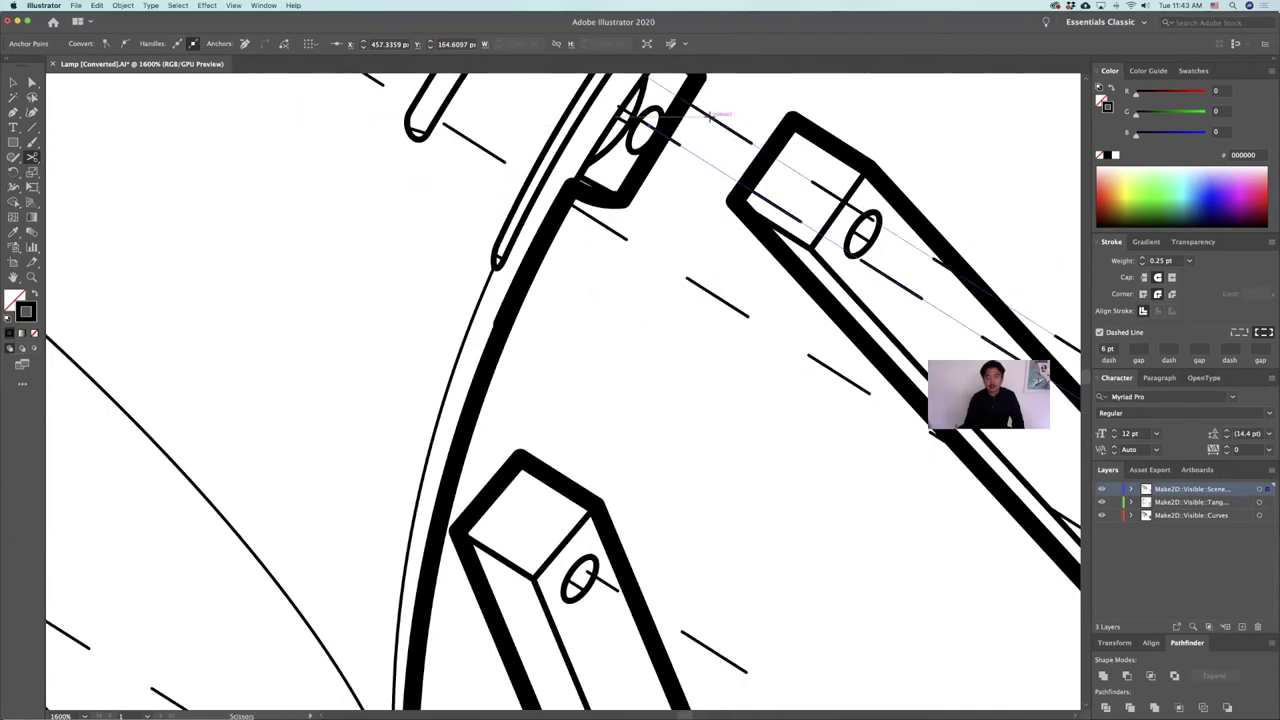
{"action": "scroll", "coordinate": [695, 197], "scroll_direction": "down", "scroll_amount": 5, "text": "alt"}
{"action": "left_click_drag", "start_coordinate": [565, 138], "coordinate": [579, 256]}
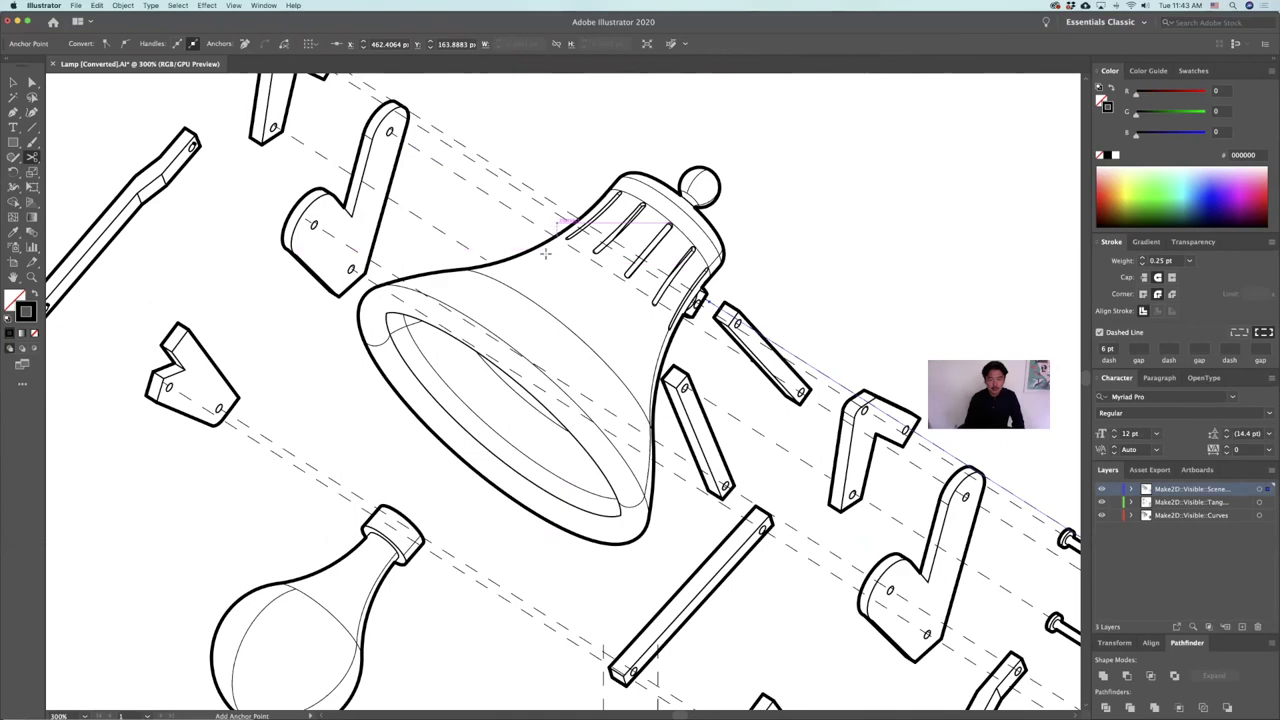
{"action": "scroll", "coordinate": [556, 225], "scroll_direction": "up", "scroll_amount": 3, "text": "alt"}
{"action": "left_click", "coordinate": [587, 213]}
{"action": "left_click", "coordinate": [602, 200]}
Step: Delete the cut dashed pieces that cross the lamp shade's neck and opening
{"action": "left_click", "coordinate": [12, 83]}
{"action": "left_click", "coordinate": [666, 271]}
{"action": "left_click", "coordinate": [623, 294]}
{"action": "key", "text": "Delete"}
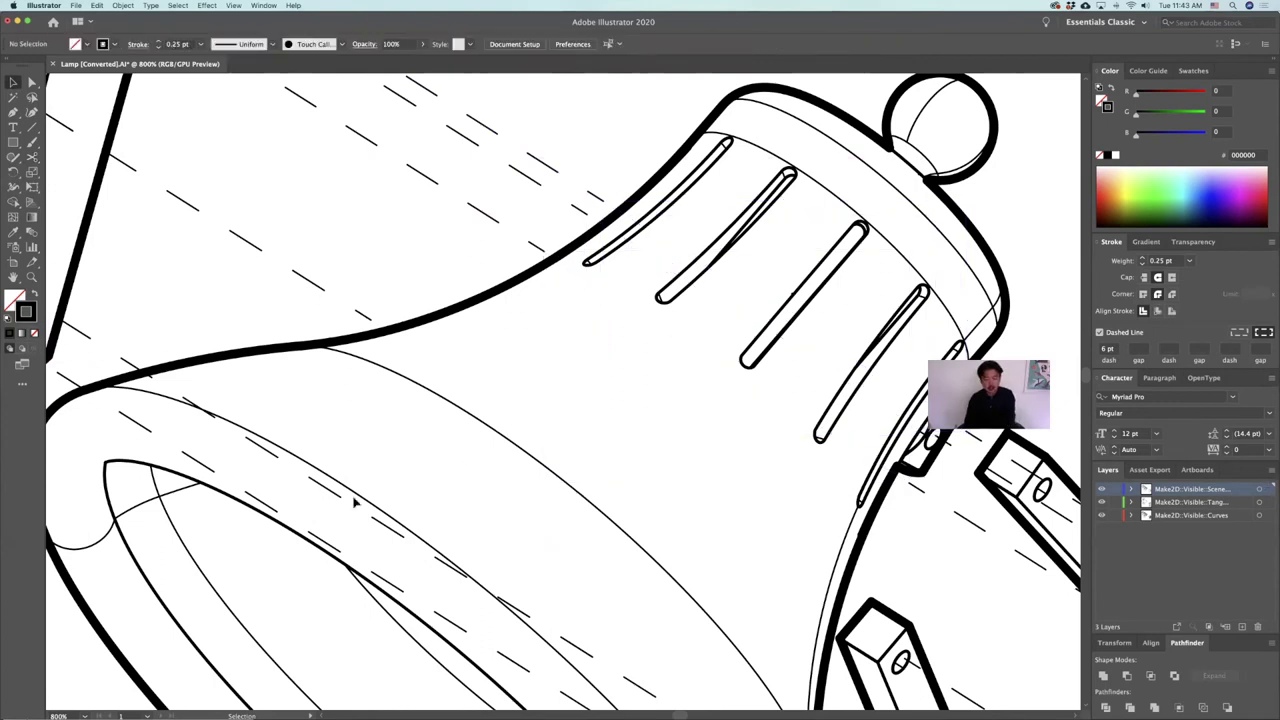
{"action": "left_click", "coordinate": [350, 505]}
{"action": "key", "text": "Delete"}
{"action": "left_click", "coordinate": [320, 541]}
{"action": "key", "text": "Delete"}
Step: Cut both dashed lines with the Scissors where they meet the two sides of the light bulb's cap
{"action": "scroll", "coordinate": [553, 427], "scroll_direction": "down", "scroll_amount": 3, "text": "alt"}
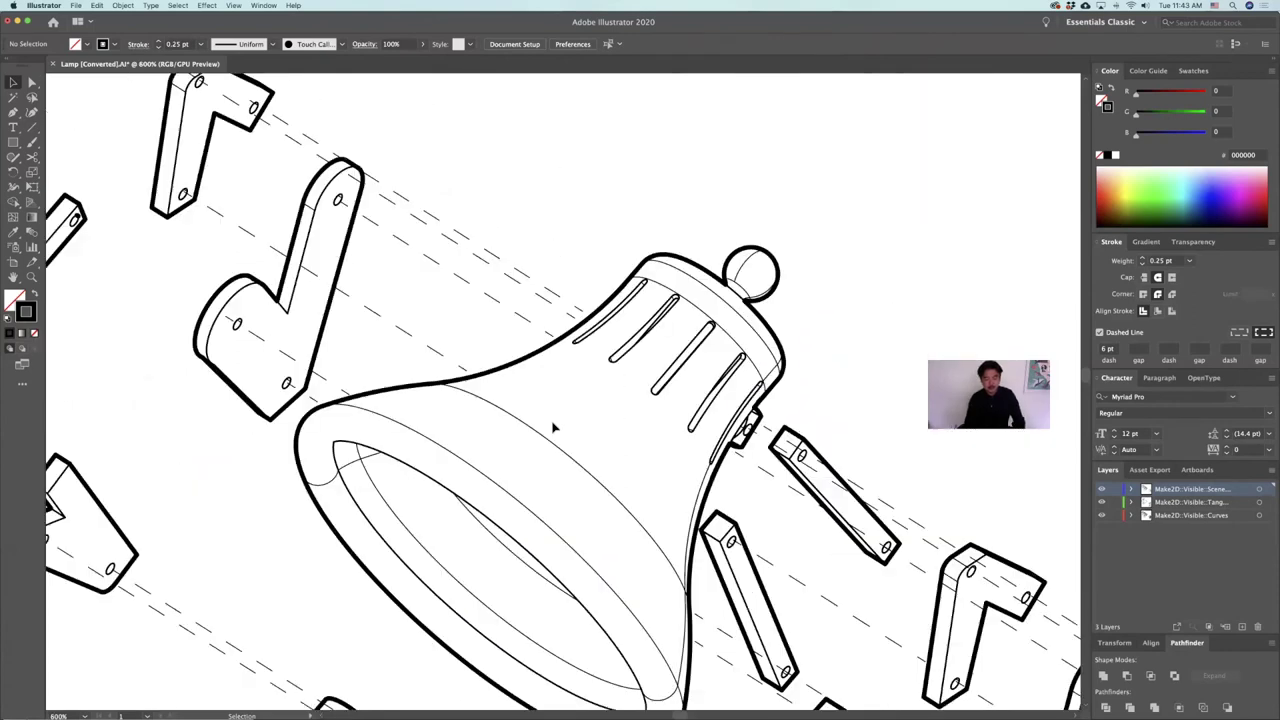
{"action": "key", "text": "super+minus"}
{"action": "key", "text": "super+minus"}
{"action": "key", "text": "super+minus"}
{"action": "left_click_drag", "start_coordinate": [431, 371], "coordinate": [448, 219]}
{"action": "scroll", "coordinate": [432, 420], "scroll_direction": "up", "scroll_amount": 4, "text": "alt"}
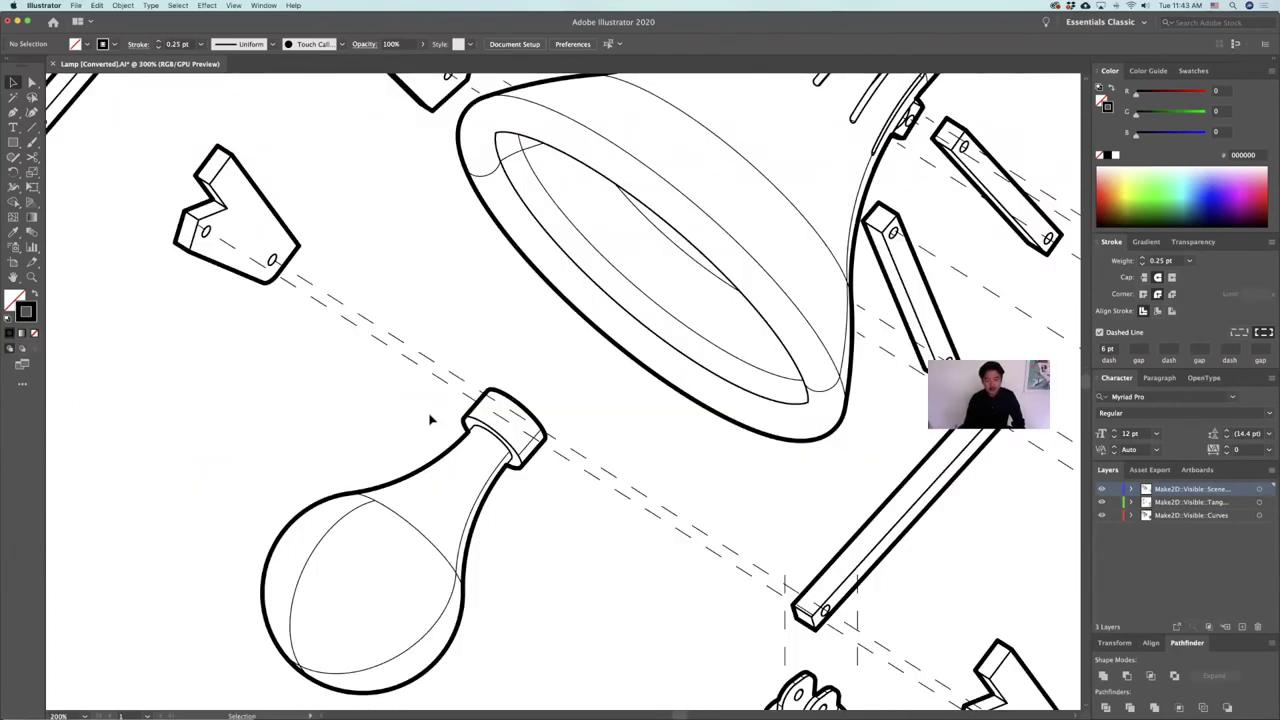
{"action": "key", "text": "c"}
{"action": "left_click", "coordinate": [514, 377]}
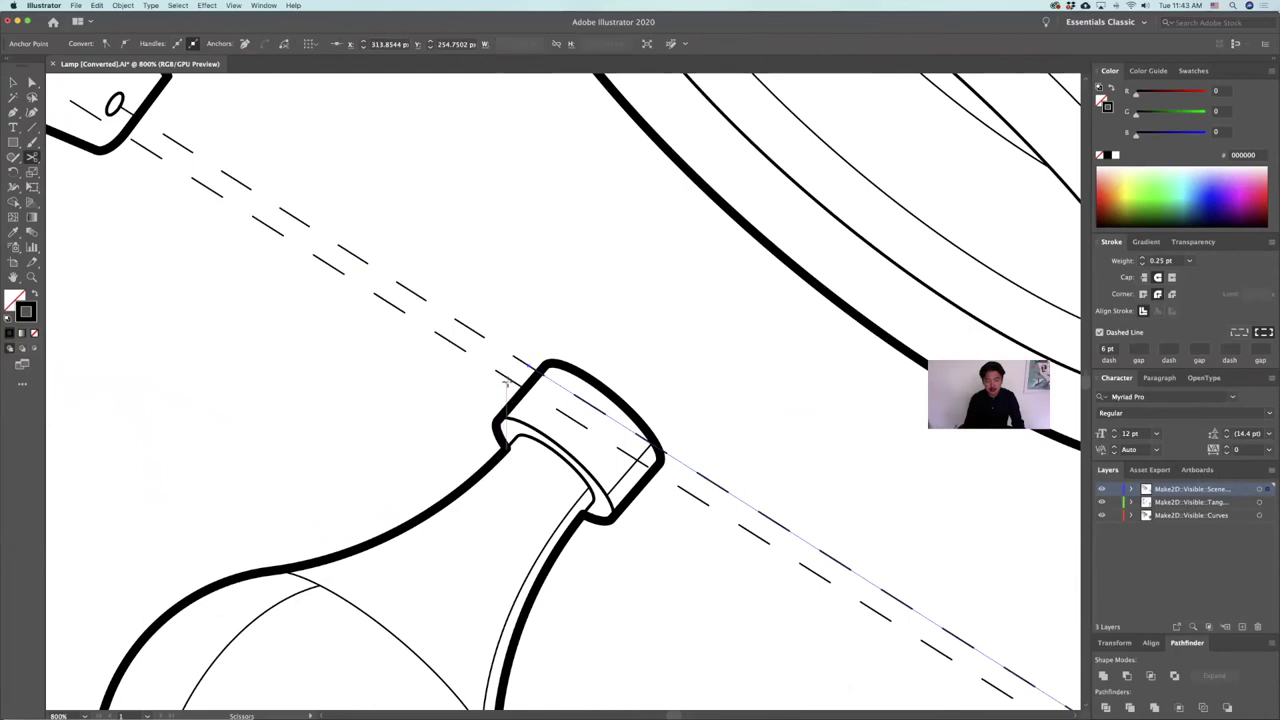
{"action": "left_click", "coordinate": [683, 462]}
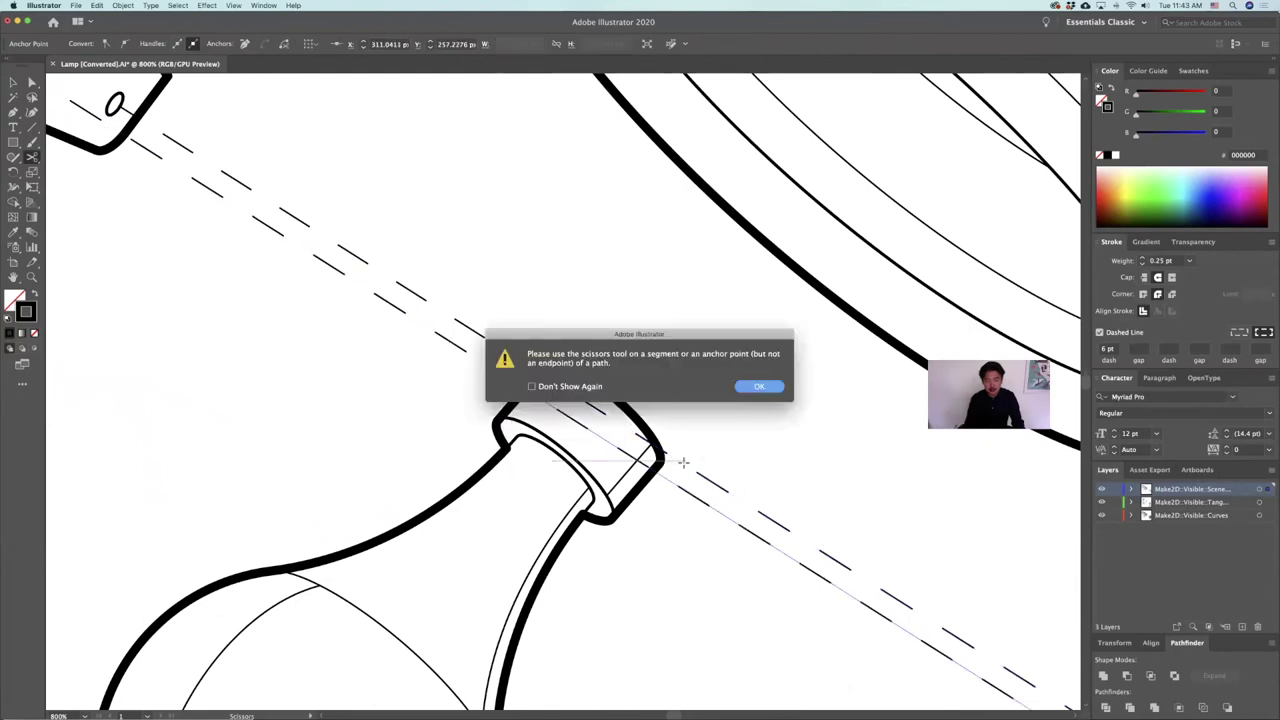
{"action": "left_click", "coordinate": [759, 387]}
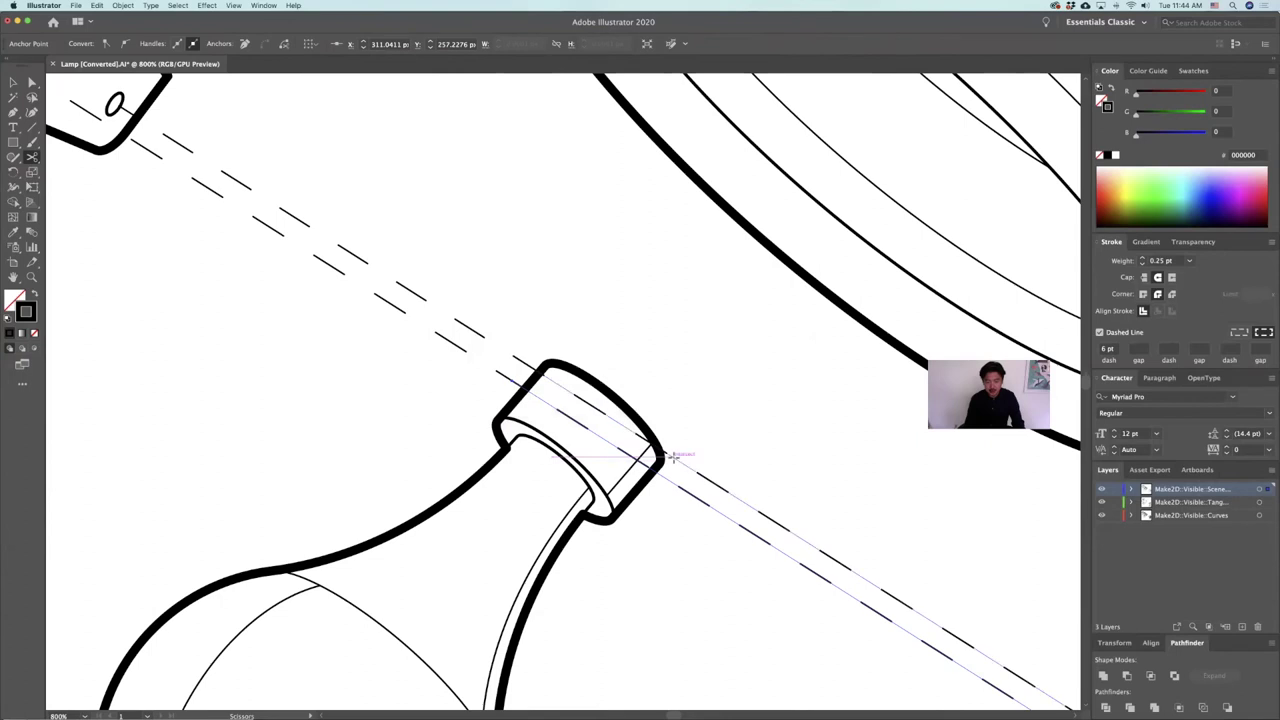
{"action": "left_click", "coordinate": [660, 457]}
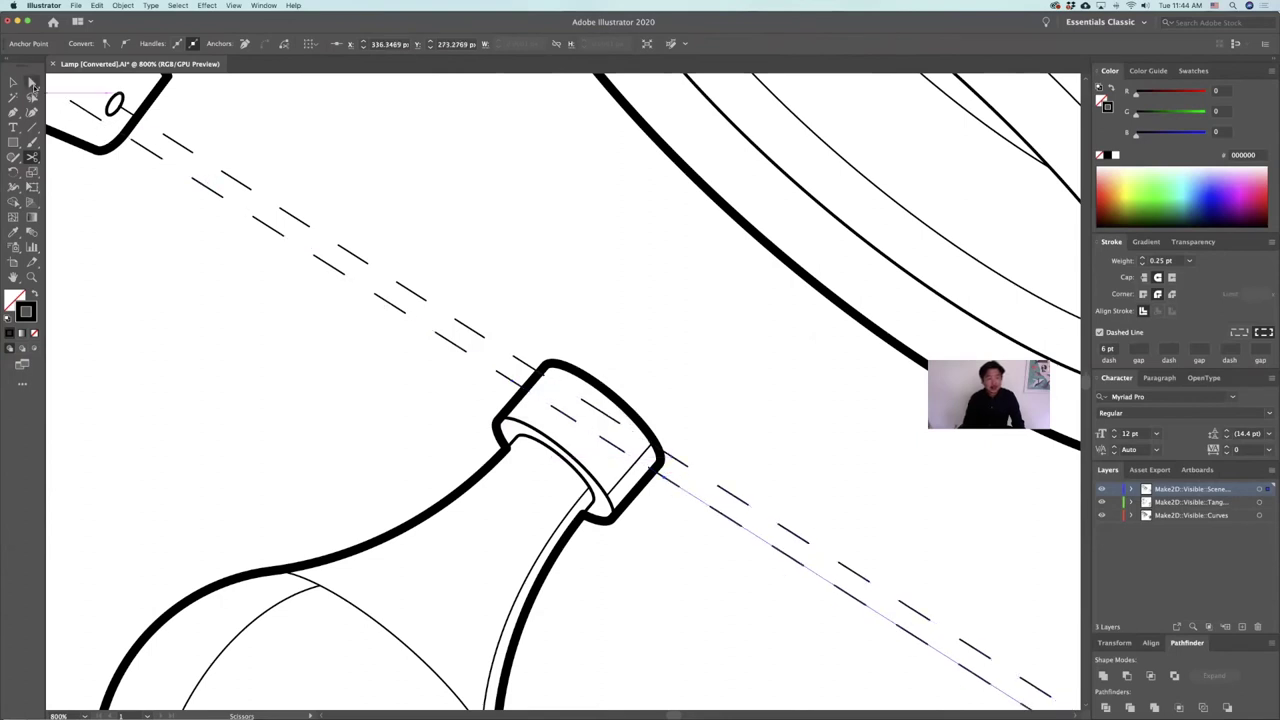
Step: Delete the dashed segments that cross the light bulb's cap
{"action": "left_click", "coordinate": [14, 84]}
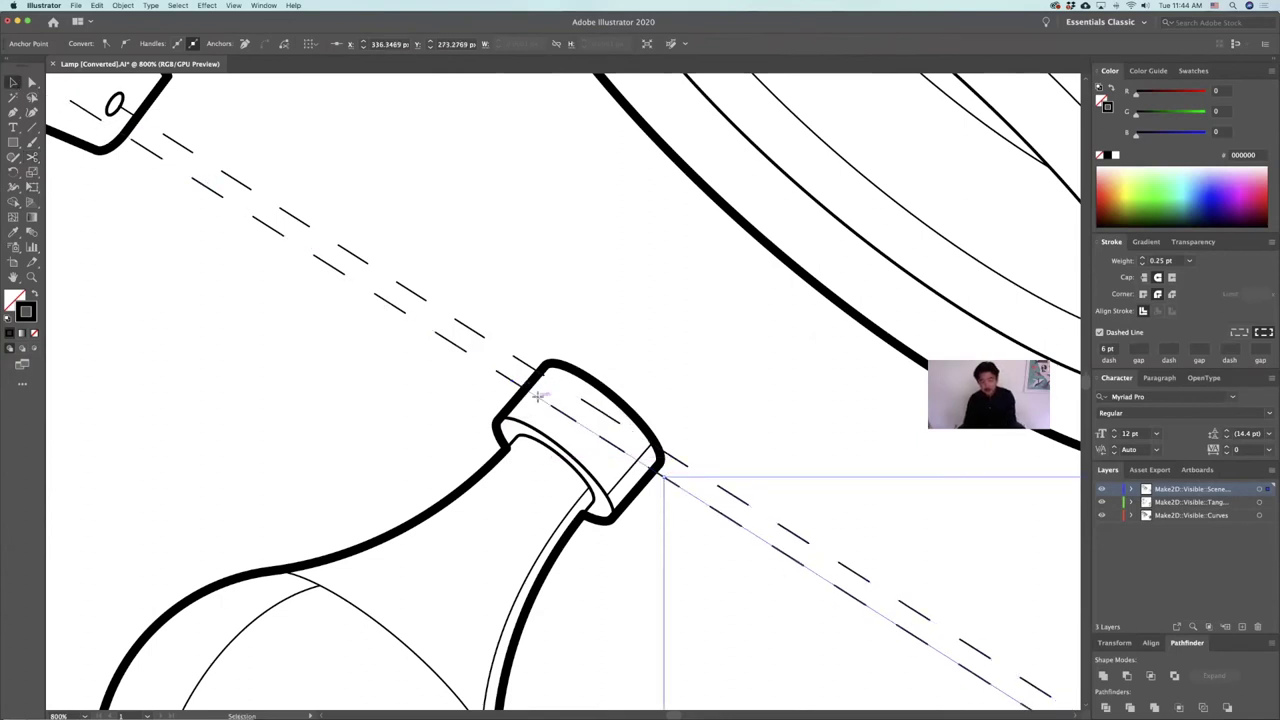
{"action": "left_click", "coordinate": [538, 397]}
{"action": "key", "text": "Delete"}
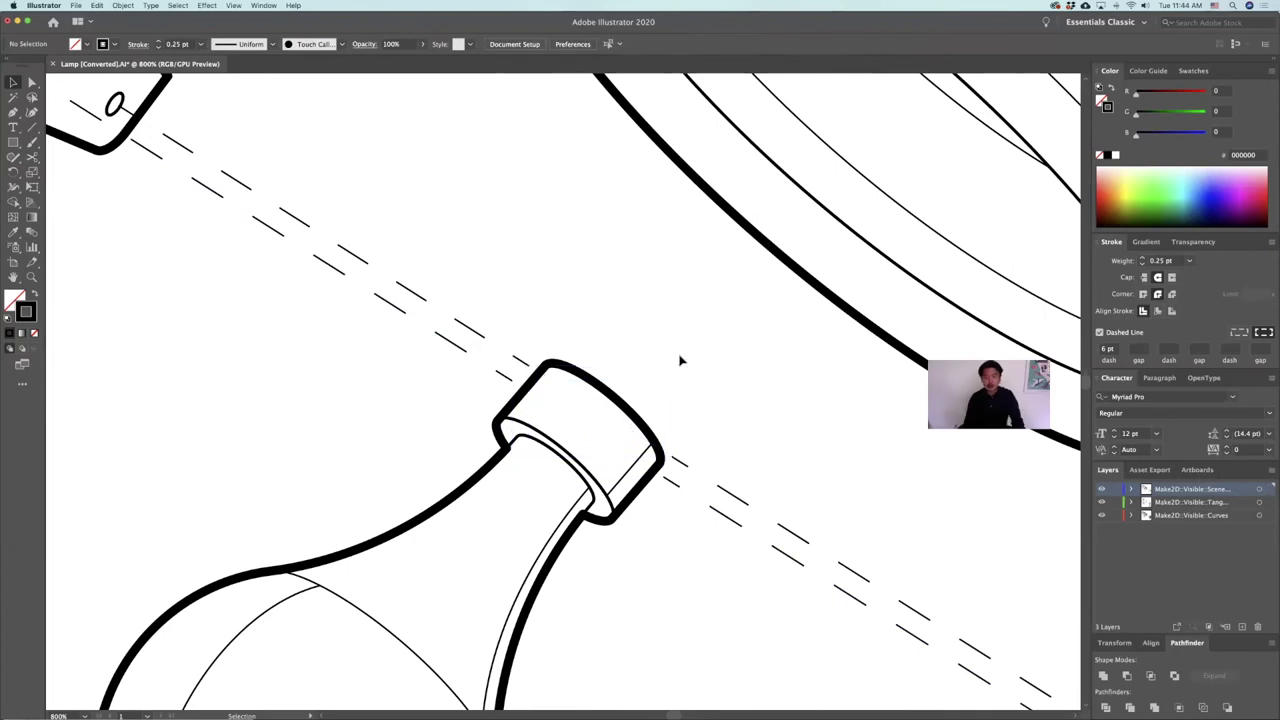
Step: Examine the outlines of the brackets, arms and pins in the exploded drawing for gaps
{"action": "scroll", "coordinate": [680, 360], "scroll_direction": "down", "scroll_amount": 3, "text": "alt"}
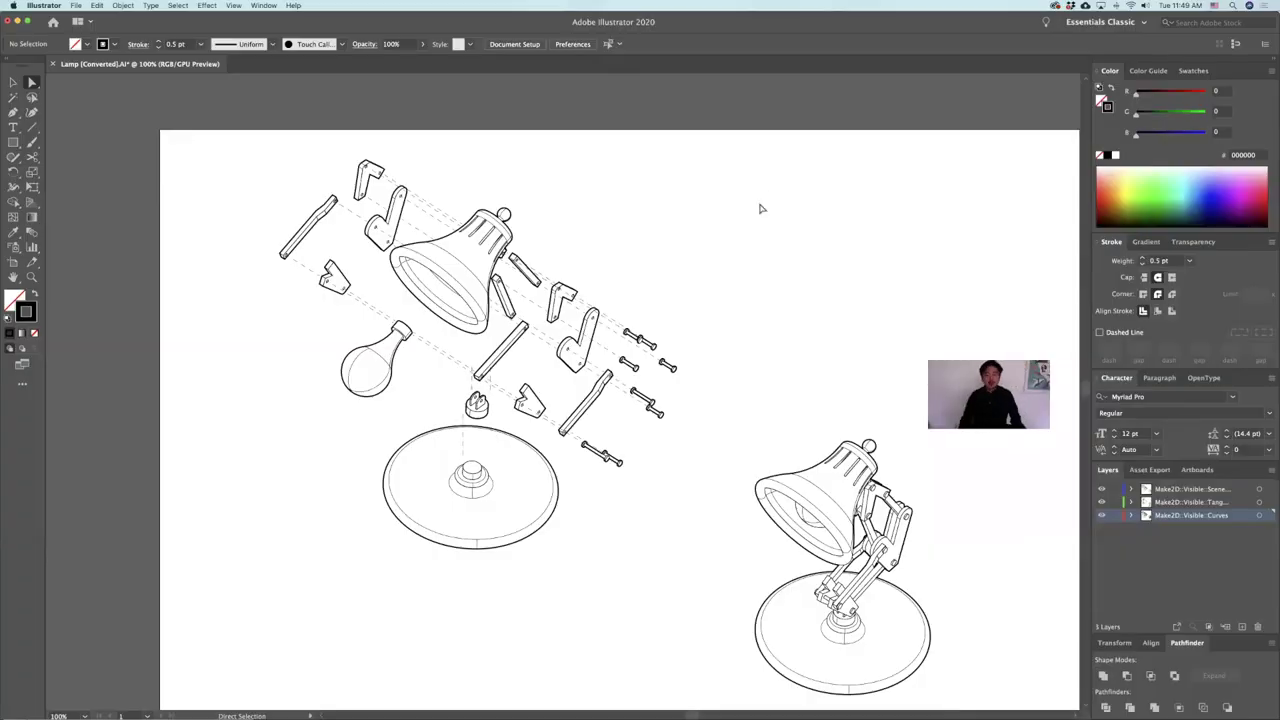
{"action": "scroll", "coordinate": [600, 313], "scroll_direction": "up", "scroll_amount": 5, "text": "alt"}
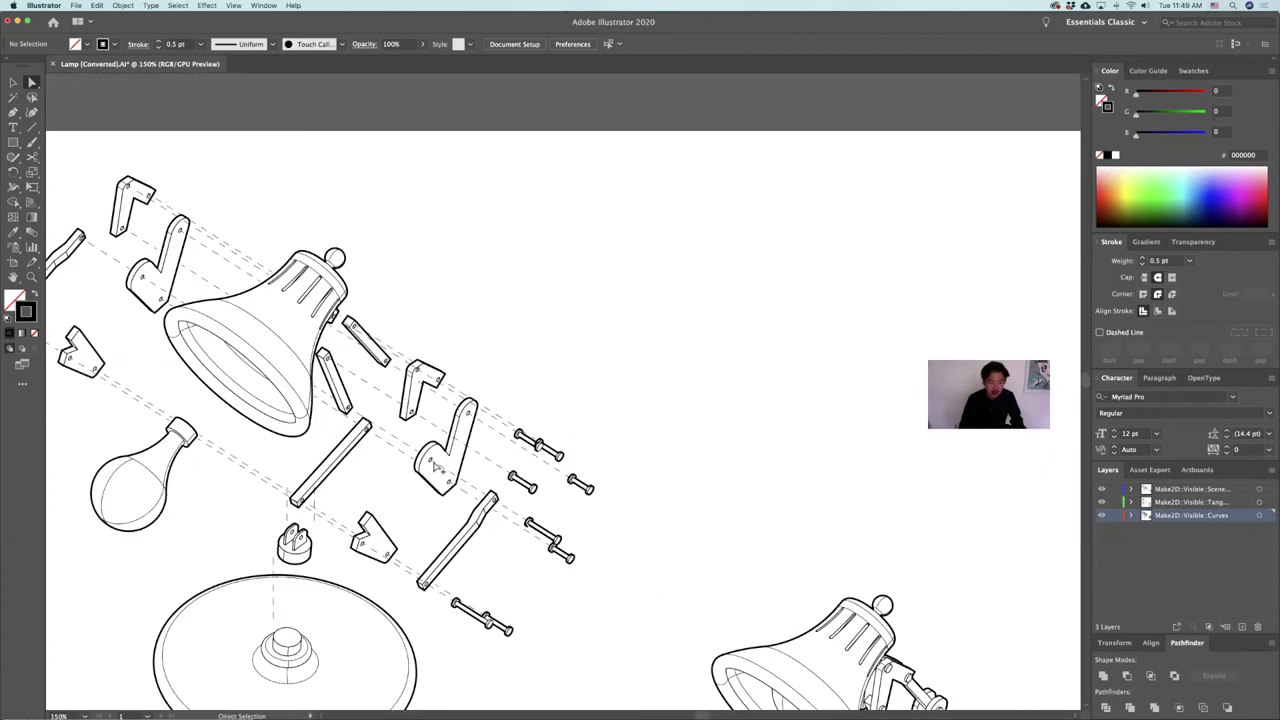
{"action": "scroll", "coordinate": [420, 466], "scroll_direction": "up", "scroll_amount": 2, "text": "alt"}
{"action": "scroll", "coordinate": [418, 459], "scroll_direction": "up", "scroll_amount": 2, "text": "alt"}
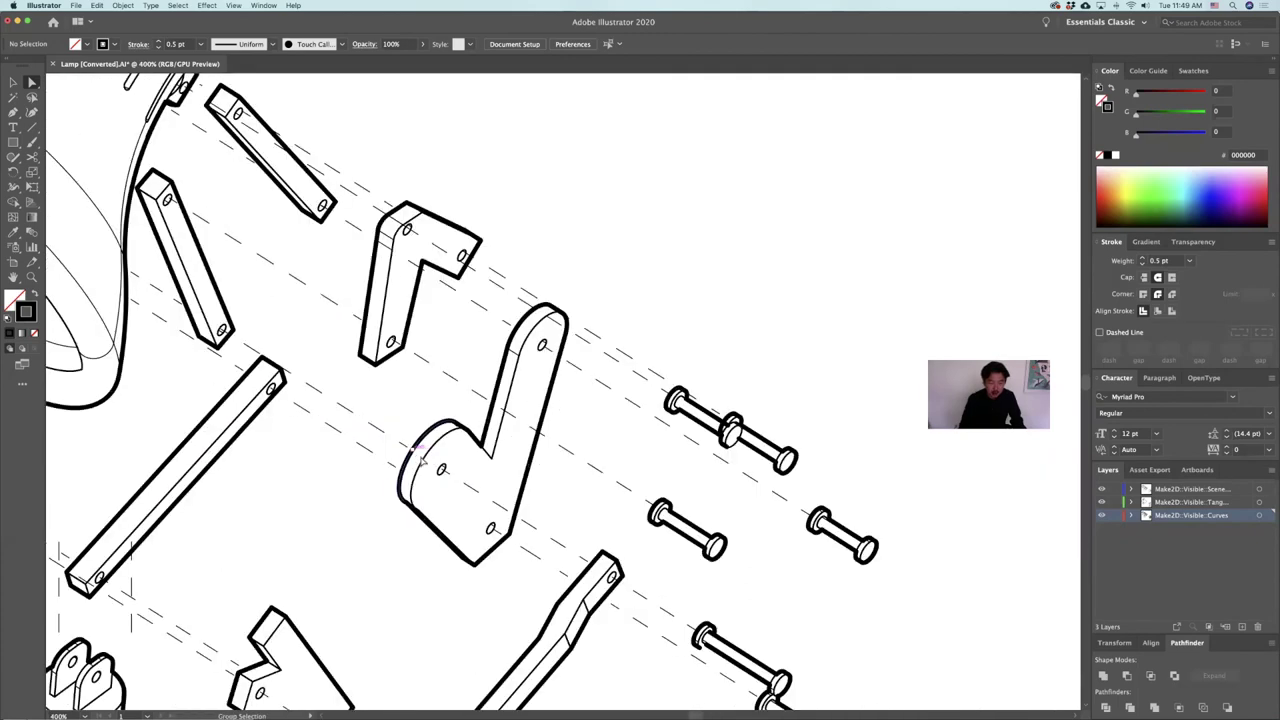
{"action": "scroll", "coordinate": [422, 440], "scroll_direction": "down", "scroll_amount": 5, "text": "alt"}
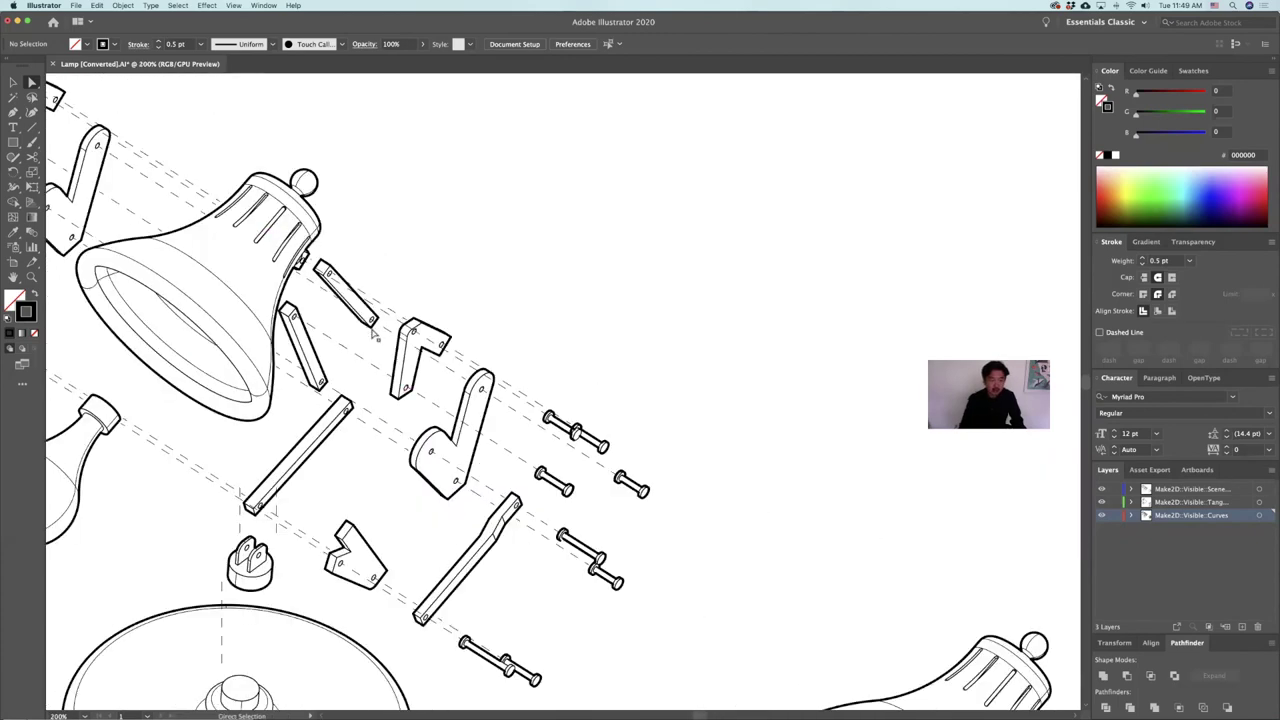
{"action": "scroll", "coordinate": [714, 358], "scroll_direction": "up", "scroll_amount": 4, "text": "alt"}
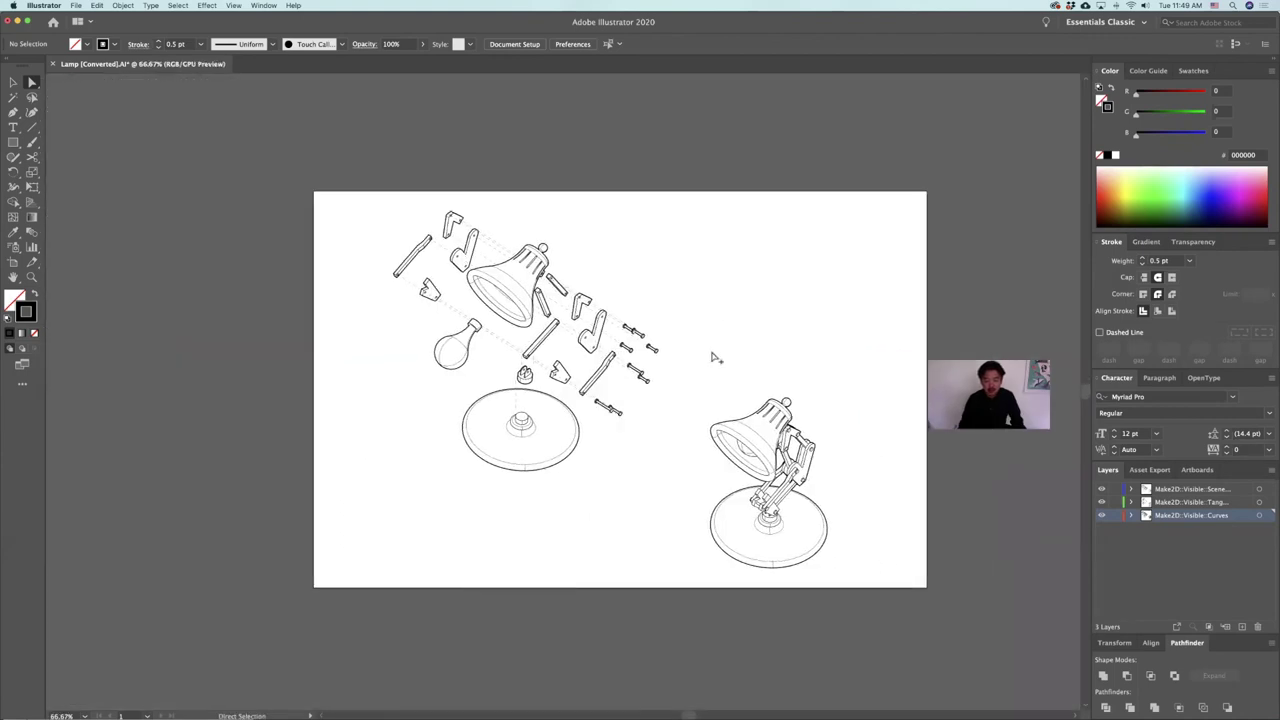
{"action": "scroll", "coordinate": [508, 386], "scroll_direction": "up", "scroll_amount": 3, "text": "alt"}
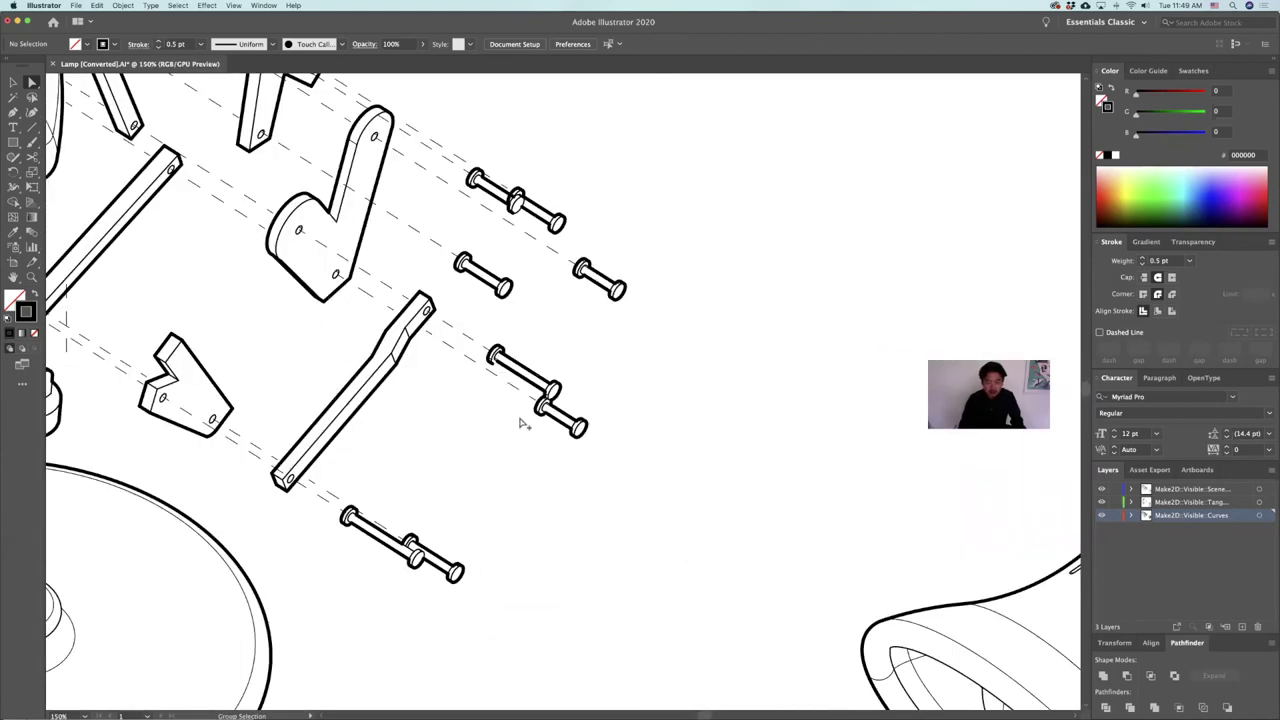
Step: Hide the Make2D tangents and curves layers and make the scene silhouette layer active for drawing with the Pen tool
{"action": "scroll", "coordinate": [485, 329], "scroll_direction": "up", "scroll_amount": 1, "text": "alt"}
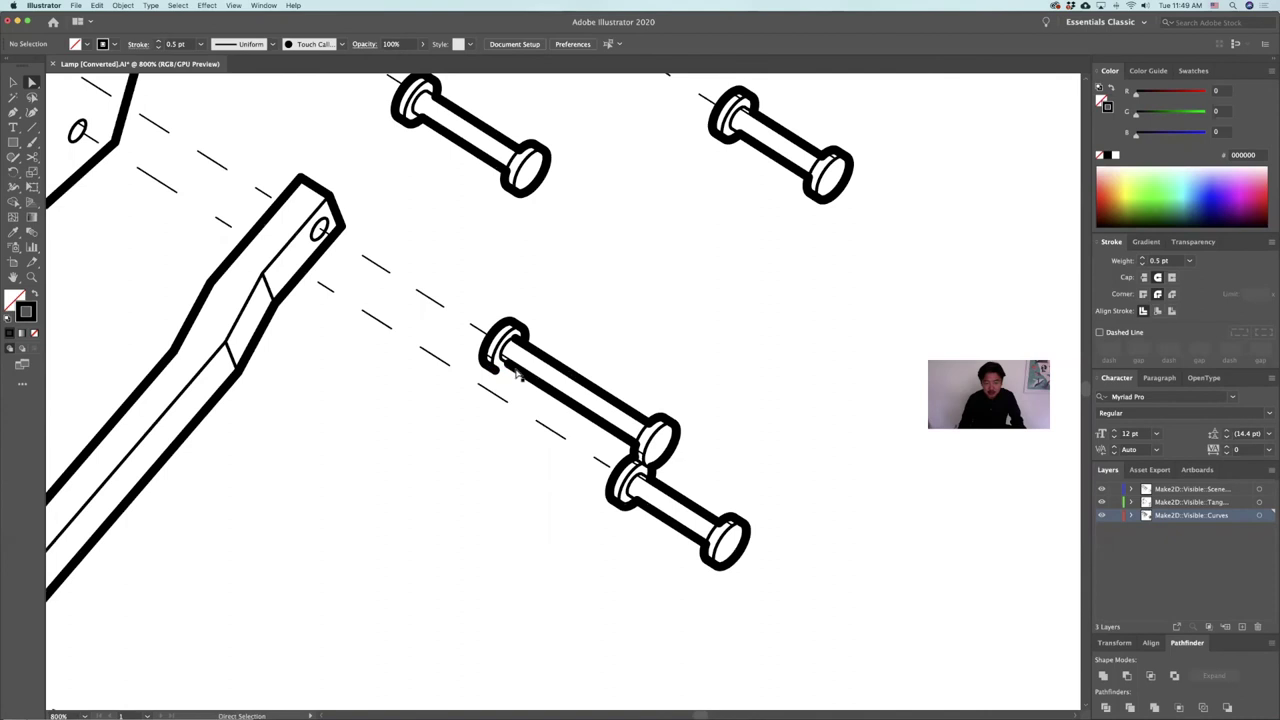
{"action": "scroll", "coordinate": [507, 374], "scroll_direction": "up", "scroll_amount": 2, "text": "alt"}
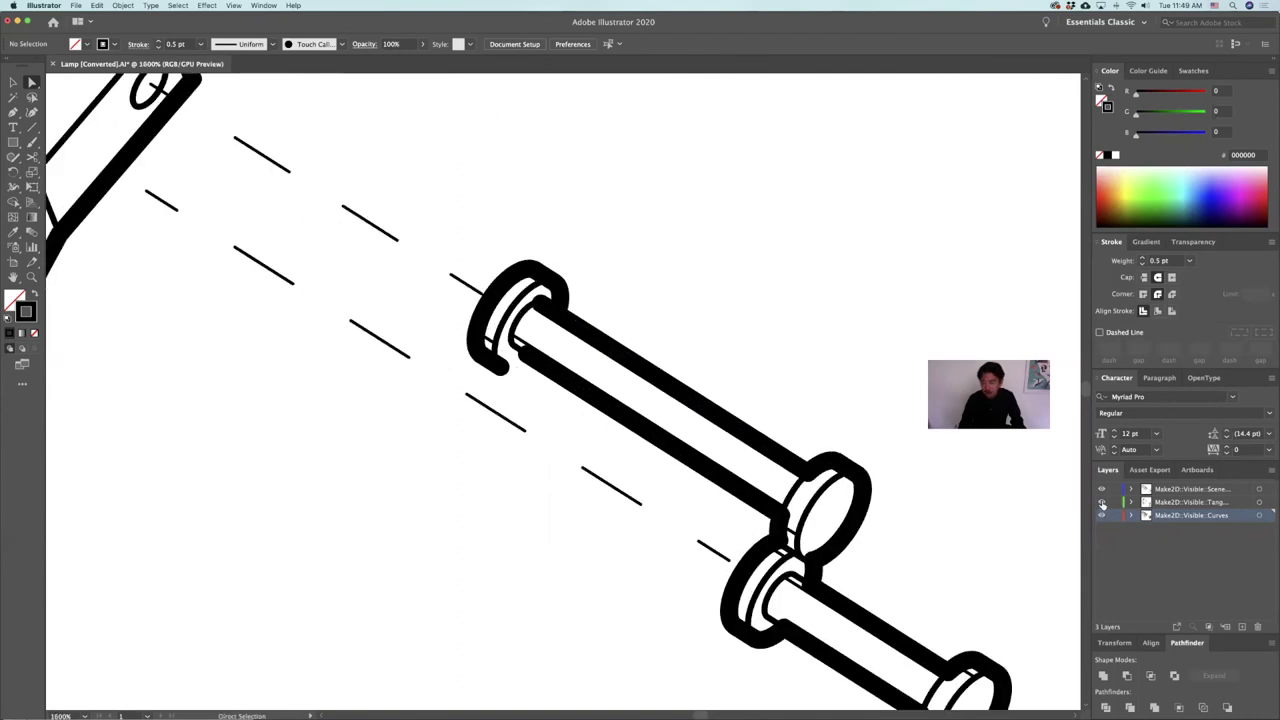
{"action": "left_click", "coordinate": [1101, 516]}
{"action": "left_click", "coordinate": [13, 113]}
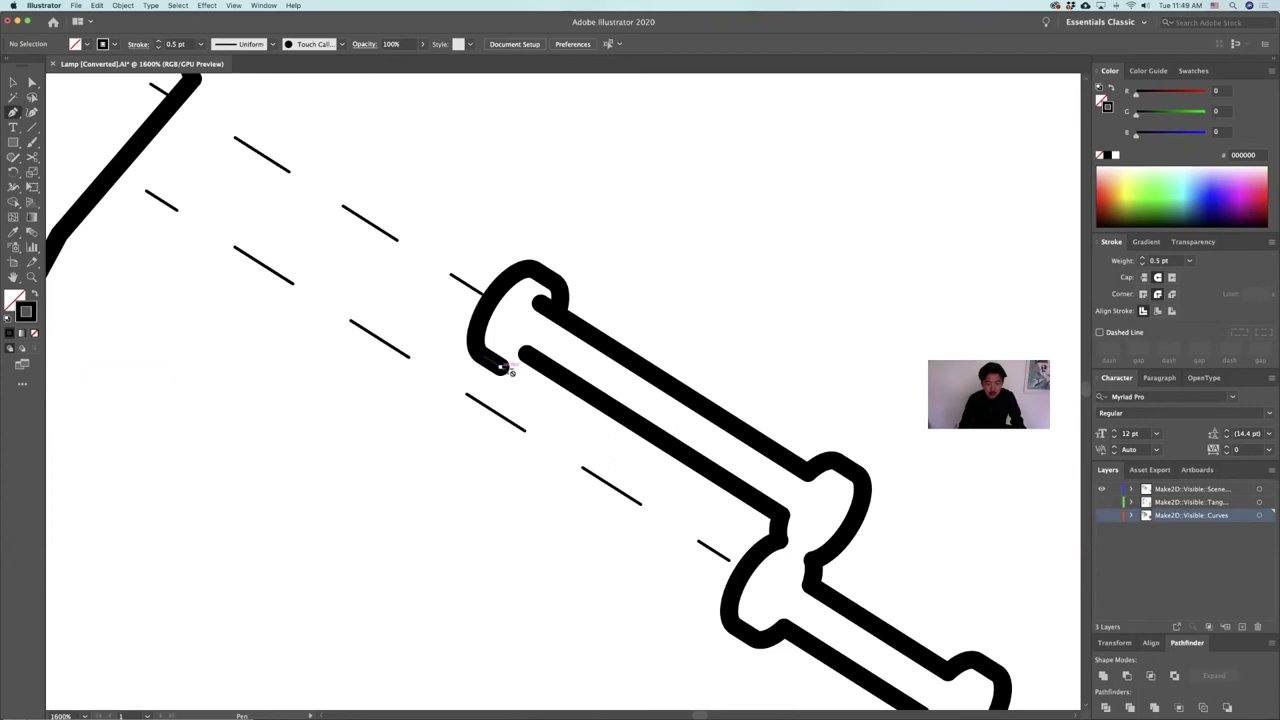
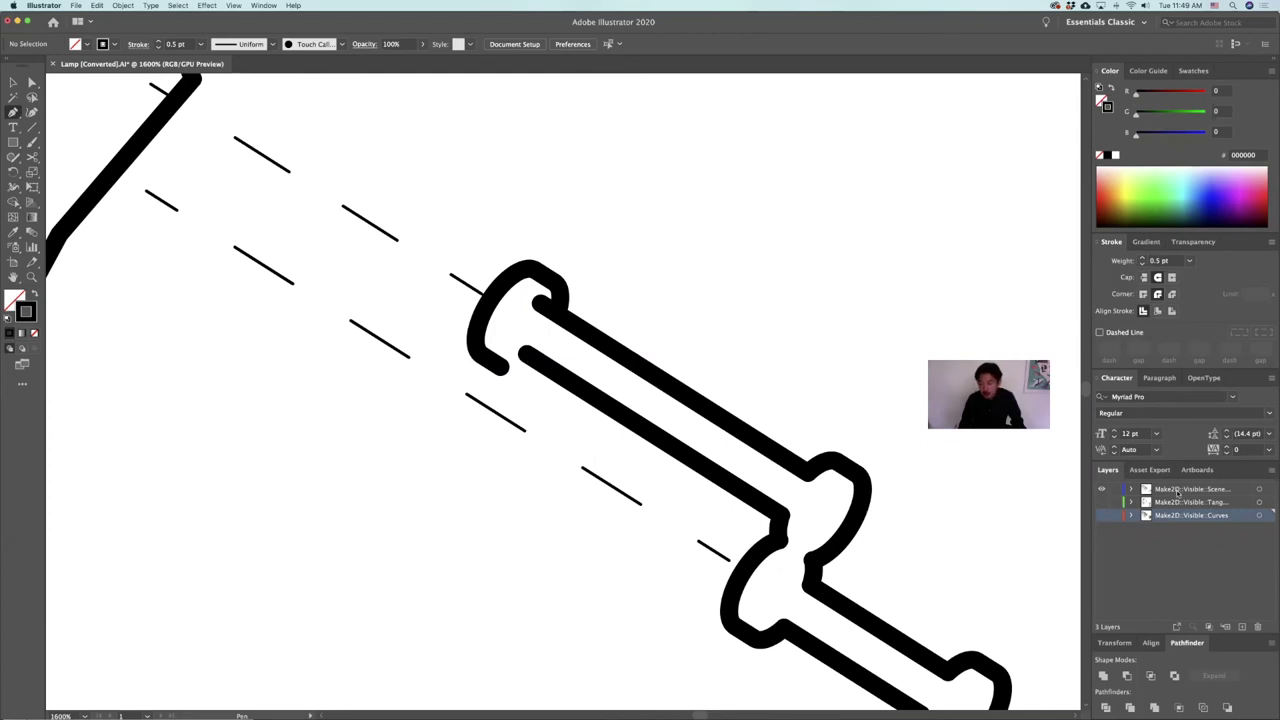
{"action": "left_click", "coordinate": [1177, 491]}
Step: Close the gap between the long pin's head and shaft by joining the two open outline ends with the Pen tool
{"action": "scroll", "coordinate": [534, 354], "scroll_direction": "up", "scroll_amount": 5, "text": "alt"}
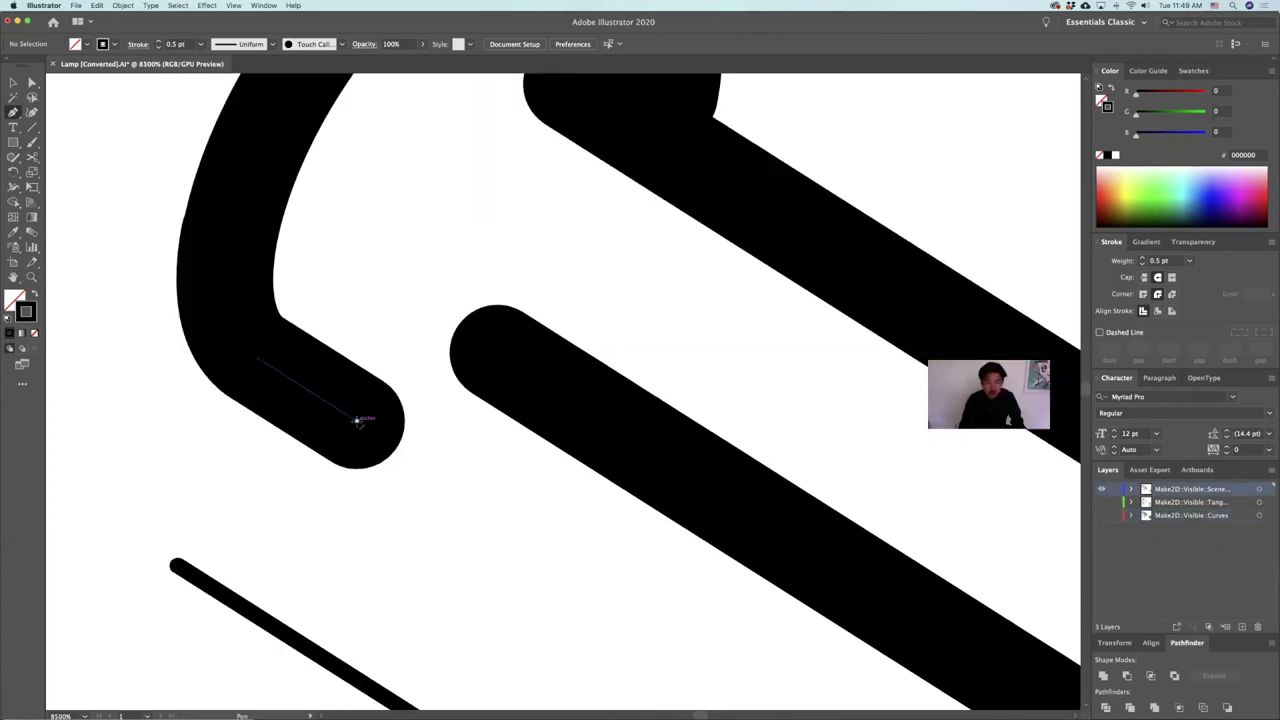
{"action": "left_click_drag", "start_coordinate": [357, 420], "coordinate": [425, 430]}
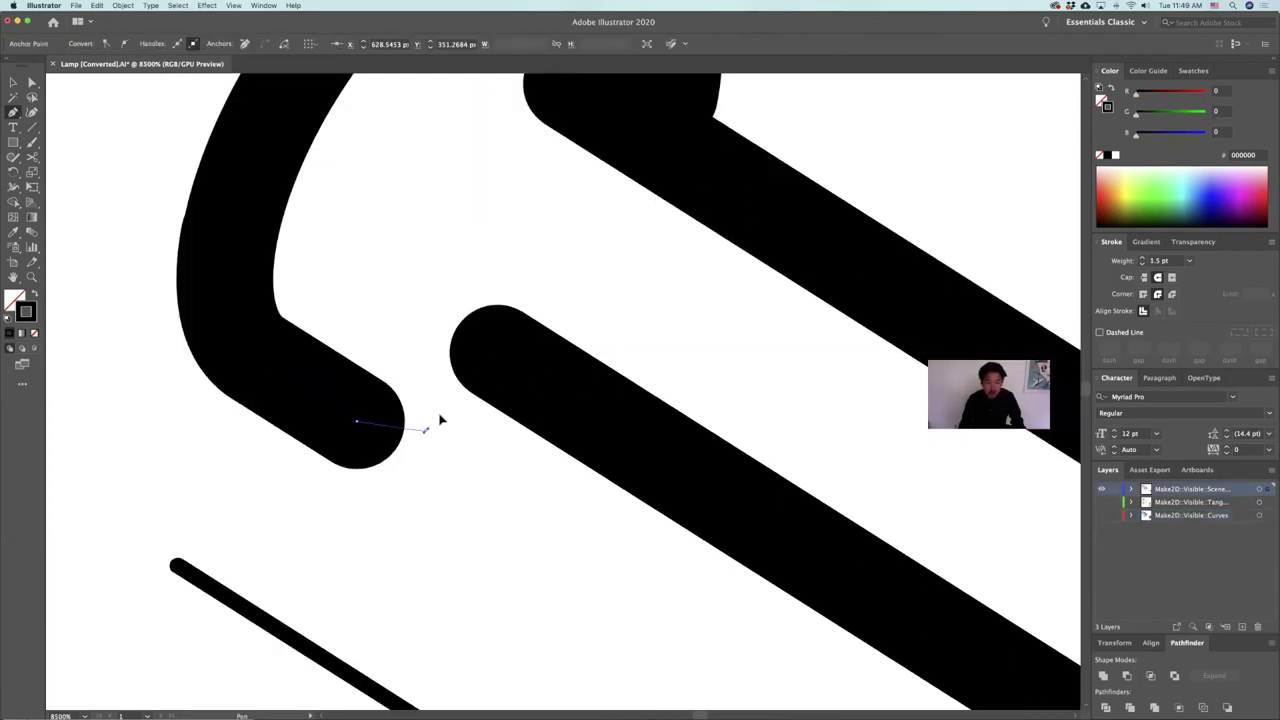
{"action": "left_click", "coordinate": [497, 353]}
{"action": "scroll", "coordinate": [631, 358], "scroll_direction": "down", "scroll_amount": 10, "text": "alt"}
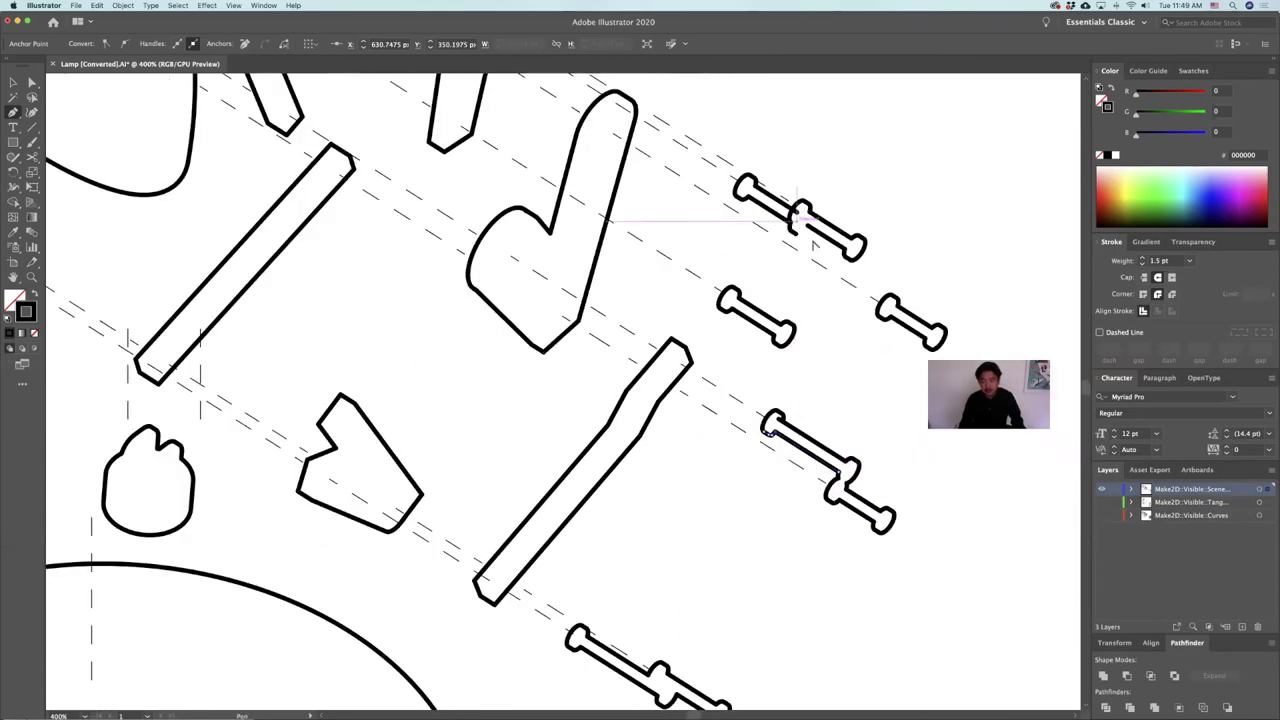
Step: Close the gap in the upper pin outline by joining its open ends below the middle head with the Pen tool
{"action": "scroll", "coordinate": [800, 212], "scroll_direction": "up", "scroll_amount": 4, "text": "alt"}
{"action": "left_click_drag", "start_coordinate": [803, 208], "coordinate": [787, 222]}
{"action": "left_click", "coordinate": [770, 232]}
{"action": "scroll", "coordinate": [800, 300], "scroll_direction": "down", "scroll_amount": 5, "text": "alt"}
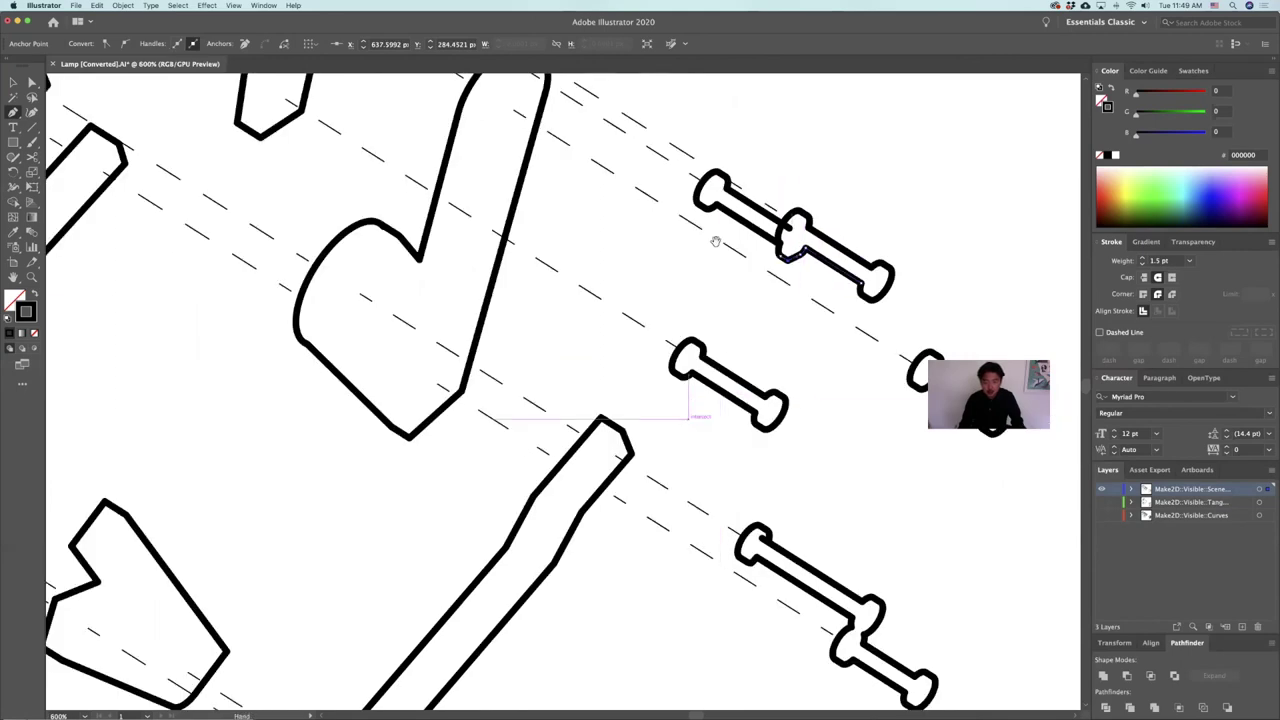
{"action": "scroll", "coordinate": [712, 448], "scroll_direction": "up", "scroll_amount": 3, "text": "alt"}
{"action": "scroll", "coordinate": [709, 434], "scroll_direction": "down", "scroll_amount": 2, "text": "alt"}
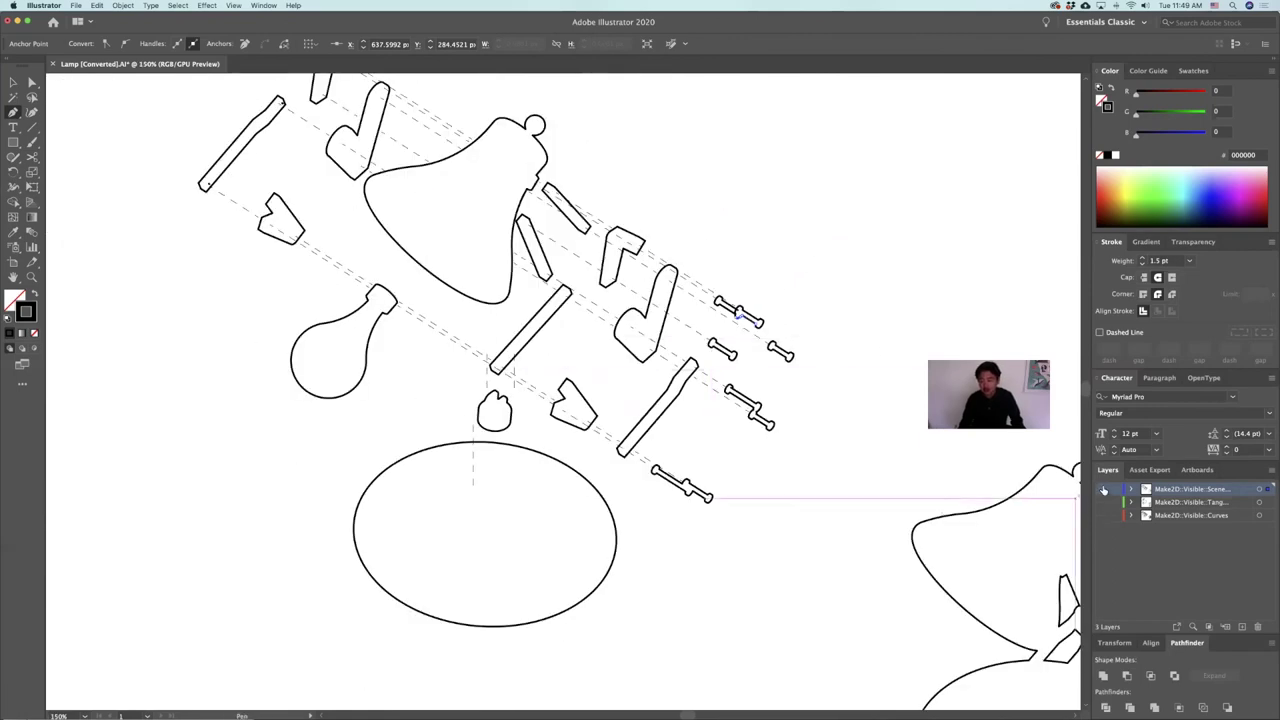
Step: Show the Make2D tangents and curves layers again alongside the scene silhouette layer
{"action": "left_click", "coordinate": [1103, 489]}
{"action": "left_click", "coordinate": [1103, 489]}
{"action": "left_click", "coordinate": [1103, 502]}
{"action": "left_click", "coordinate": [1103, 515]}
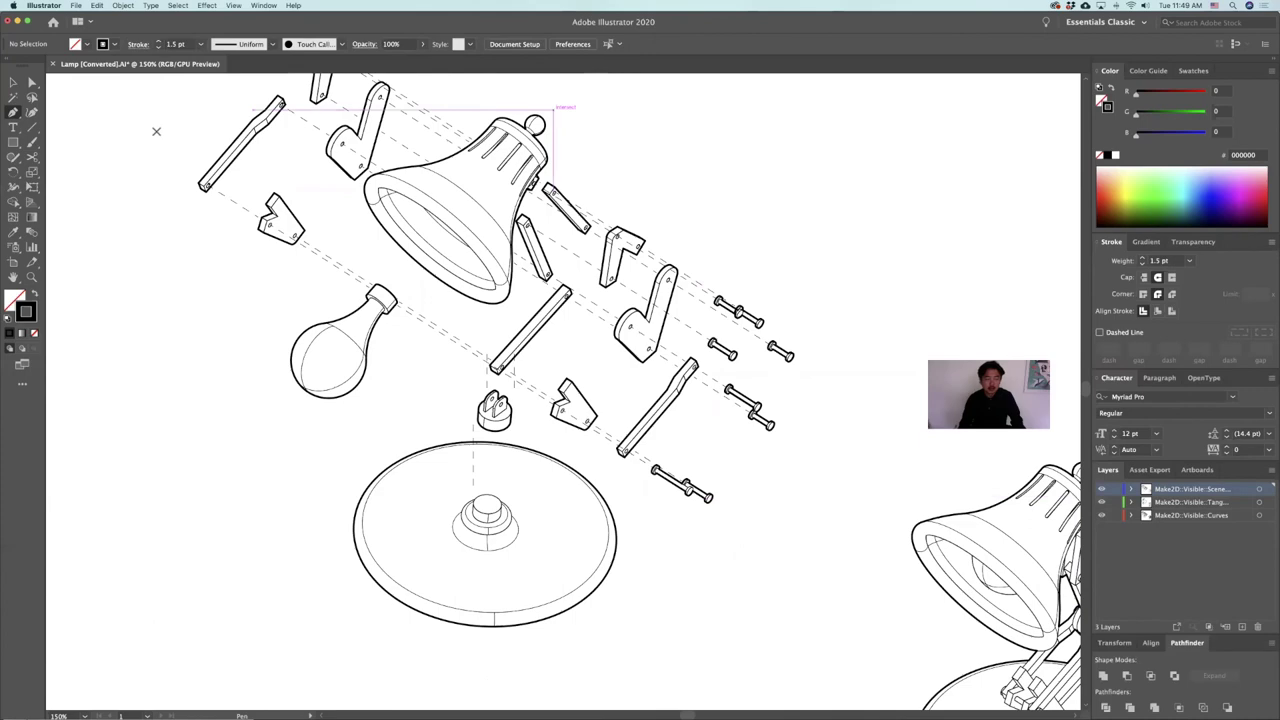
Step: Select all linework of the assembled lamp and move it higher on the artboard
{"action": "left_click", "coordinate": [12, 82]}
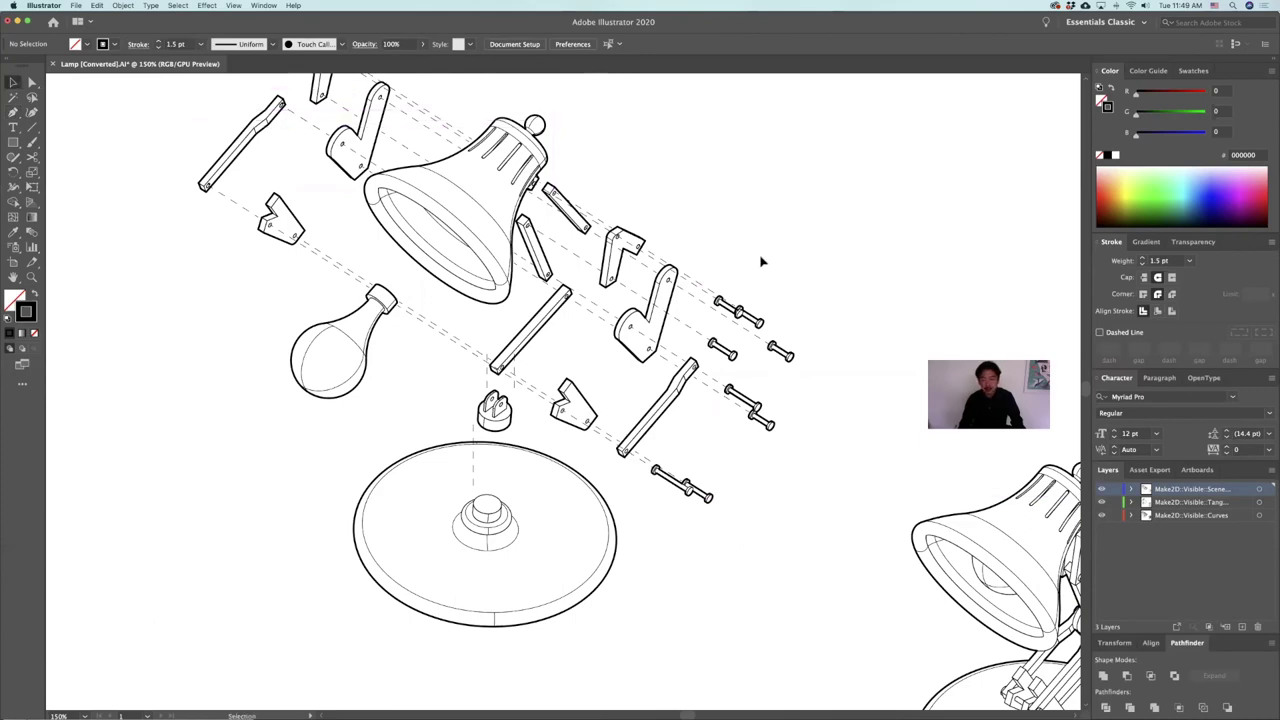
{"action": "scroll", "coordinate": [760, 260], "scroll_direction": "down", "scroll_amount": 2, "text": "alt"}
{"action": "scroll", "coordinate": [758, 262], "scroll_direction": "right", "scroll_amount": 4}
{"action": "scroll", "coordinate": [759, 272], "scroll_direction": "up", "scroll_amount": 1, "text": "alt"}
{"action": "scroll", "coordinate": [759, 272], "scroll_direction": "down", "scroll_amount": 1, "text": "alt"}
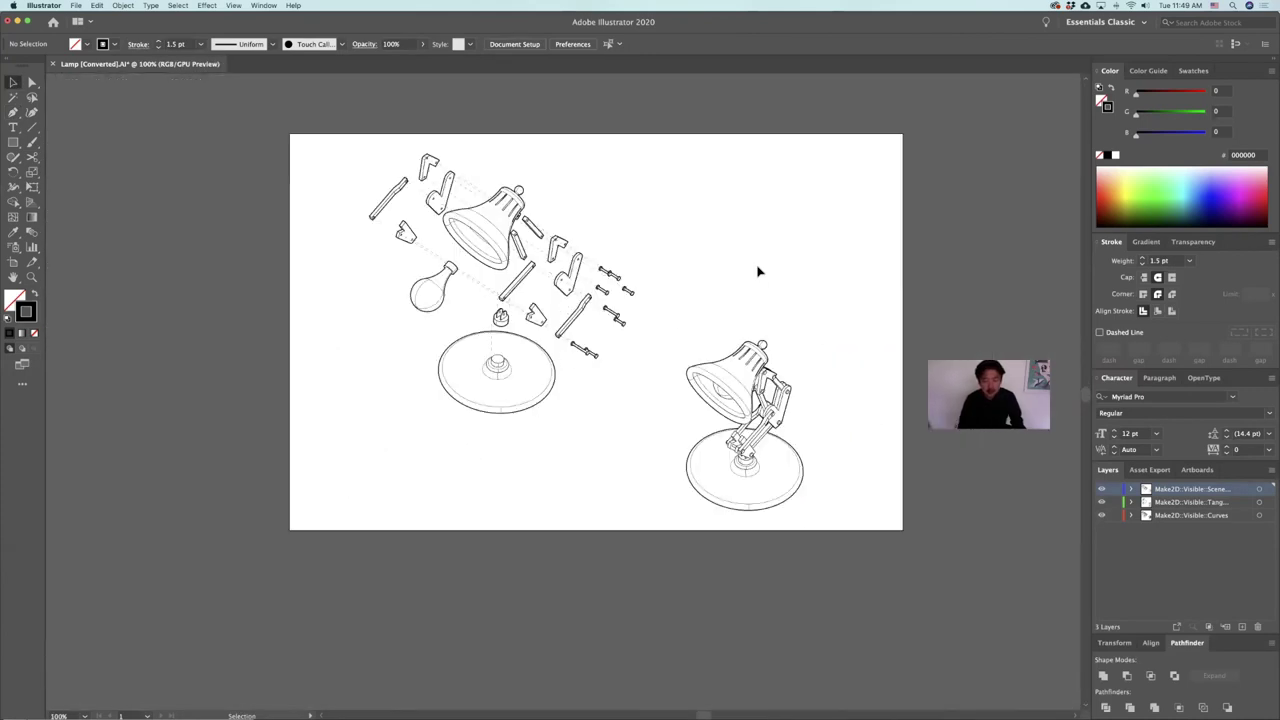
{"action": "left_click_drag", "start_coordinate": [754, 266], "coordinate": [725, 251]}
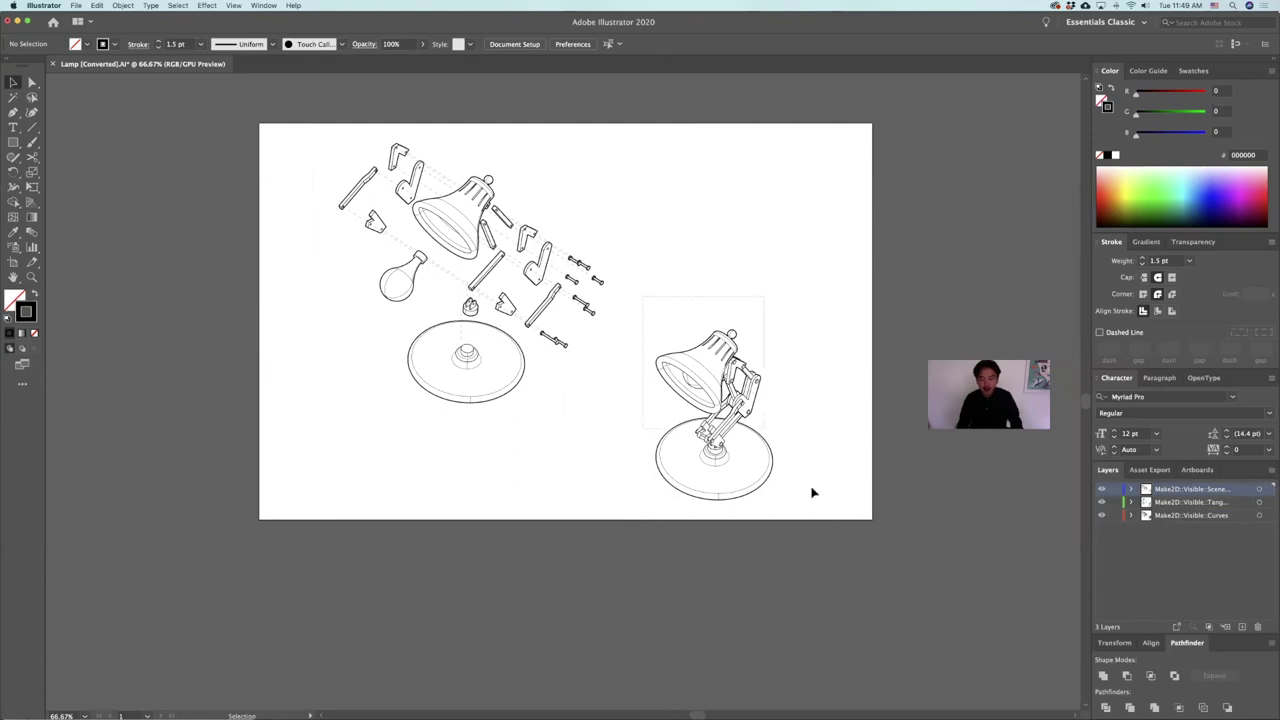
{"action": "left_click", "coordinate": [717, 407]}
{"action": "left_click_drag", "start_coordinate": [715, 401], "coordinate": [703, 360]}
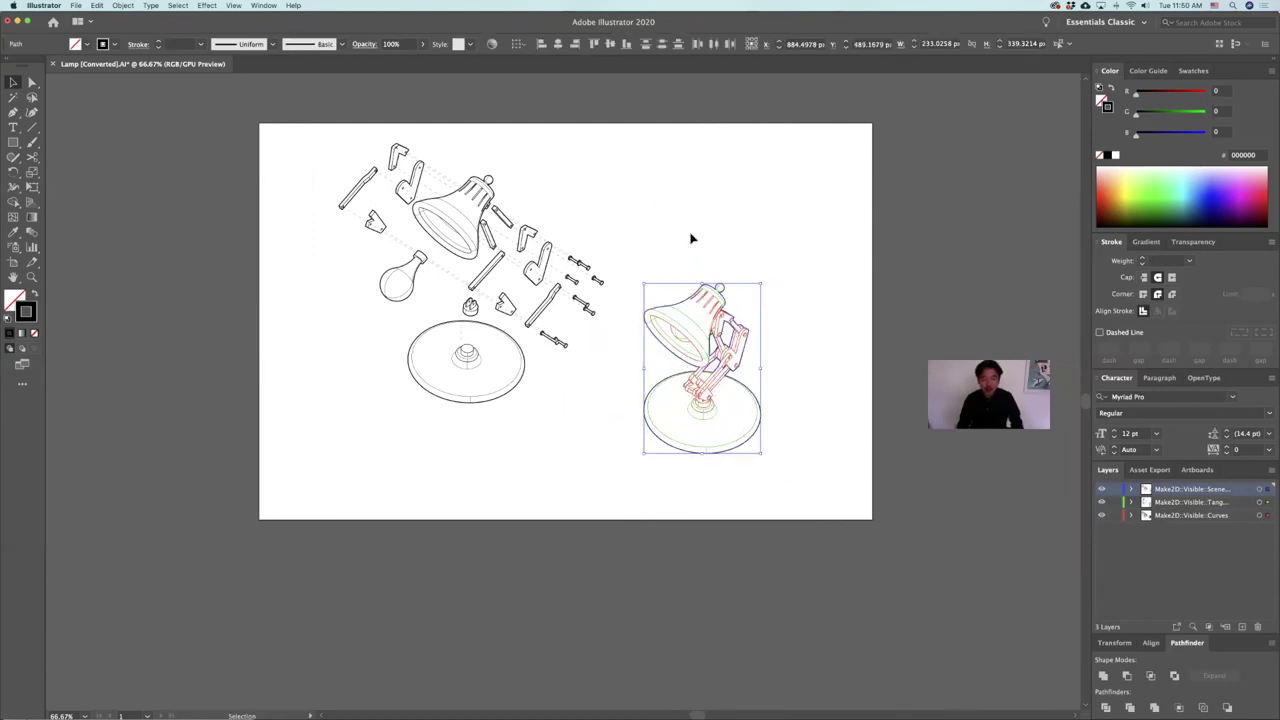
{"action": "left_click", "coordinate": [690, 262]}
Step: Move the whole assembled lamp down and closer to the exploded drawing
{"action": "scroll", "coordinate": [772, 295], "scroll_direction": "up", "scroll_amount": 2, "text": "alt"}
{"action": "left_click_drag", "start_coordinate": [817, 322], "coordinate": [560, 260]}
{"action": "scroll", "coordinate": [608, 259], "scroll_direction": "down", "scroll_amount": 3, "text": "alt"}
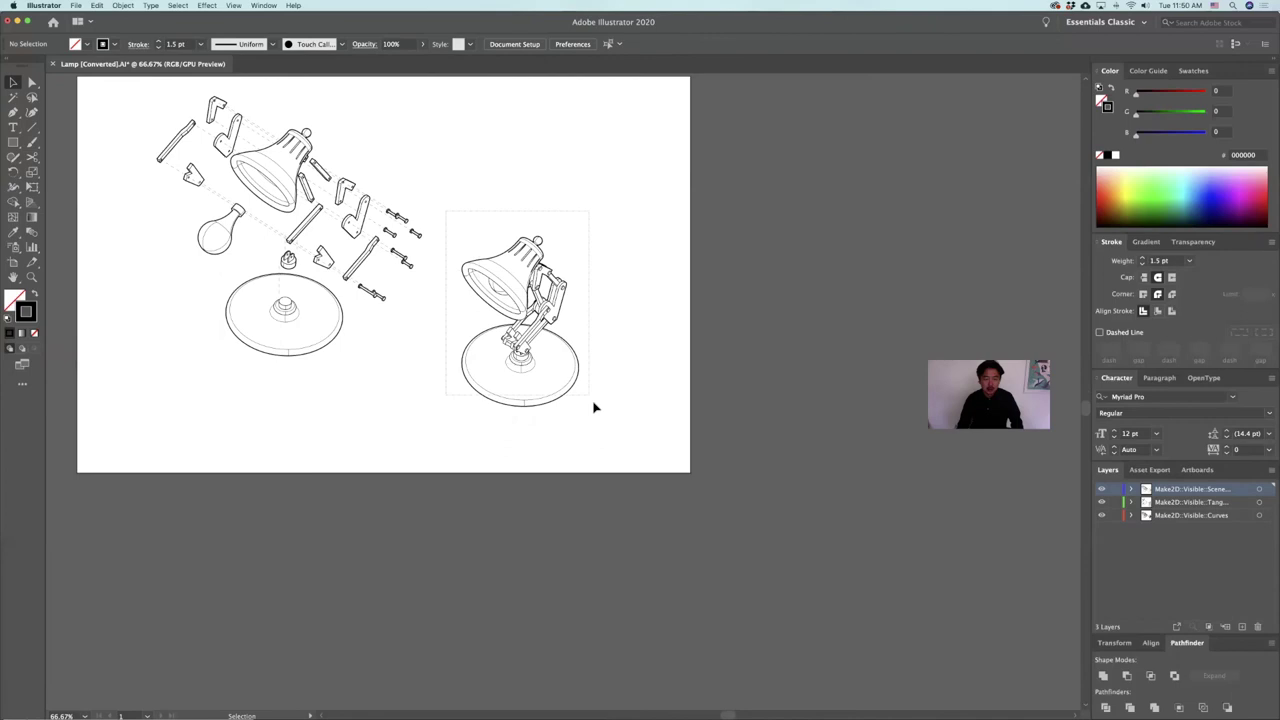
{"action": "left_click_drag", "start_coordinate": [558, 325], "coordinate": [515, 346]}
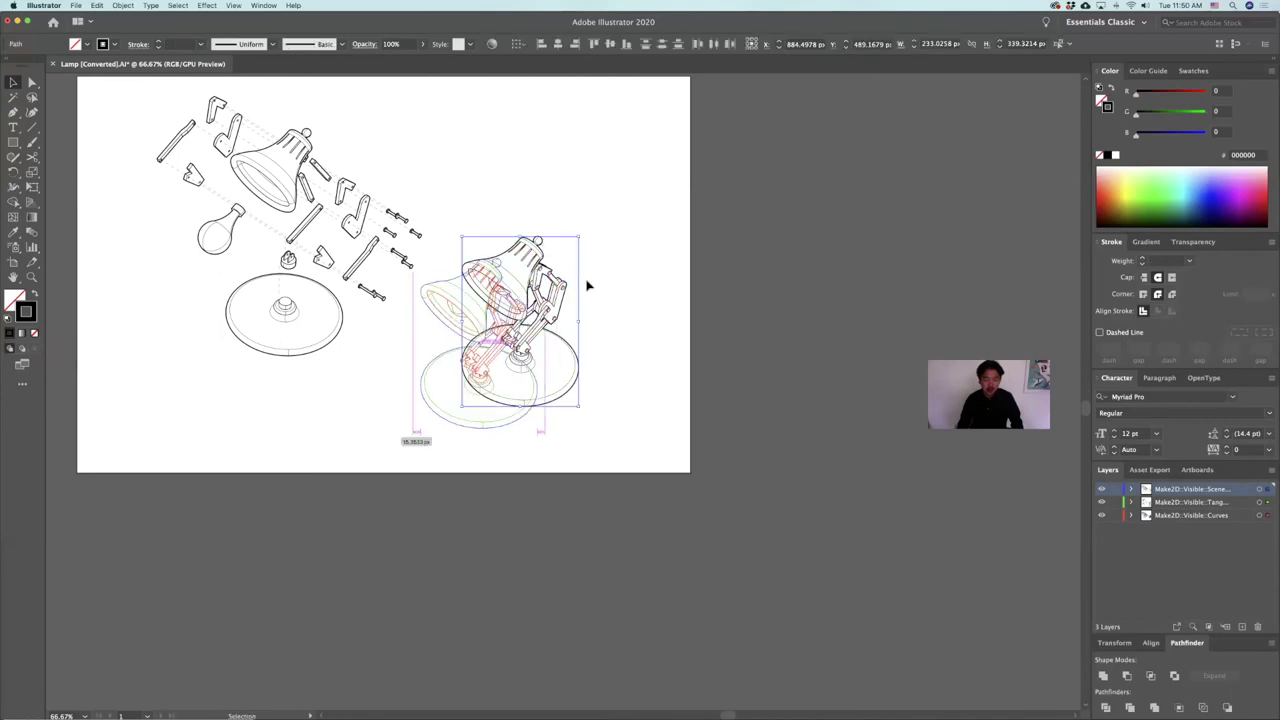
{"action": "left_click", "coordinate": [588, 282]}
Step: Copy the linework around the assembled lamp's upper arm joint to the empty upper-right area of the artboard
{"action": "scroll", "coordinate": [545, 310], "scroll_direction": "up", "scroll_amount": 3, "text": "alt"}
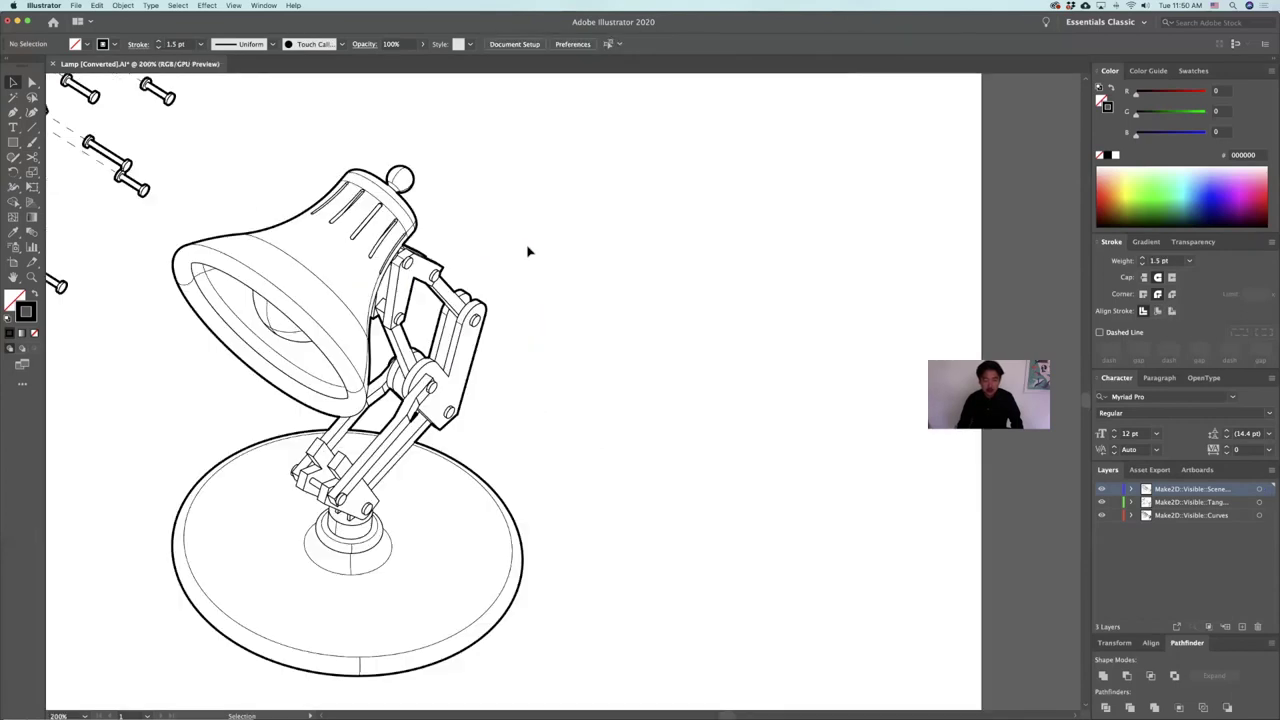
{"action": "scroll", "coordinate": [546, 349], "scroll_direction": "down", "scroll_amount": 3, "text": "alt"}
{"action": "left_click_drag", "start_coordinate": [537, 337], "coordinate": [679, 192]}
{"action": "left_click", "coordinate": [732, 170]}
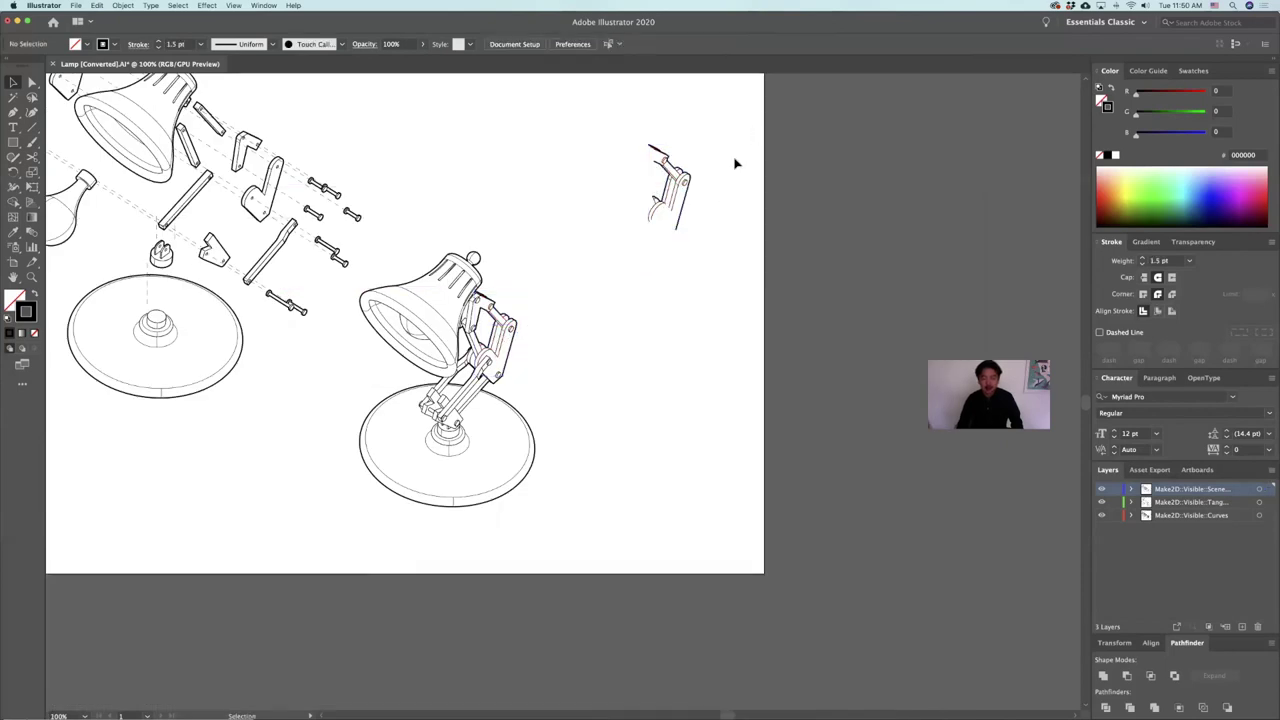
Step: Draw a circle about 73.6 px in diameter with the Ellipse tool and position it around the copied arm joint
{"action": "scroll", "coordinate": [719, 183], "scroll_direction": "up", "scroll_amount": 3, "text": "alt"}
{"action": "left_click_drag", "start_coordinate": [13, 142], "coordinate": [72, 171]}
{"action": "left_click_drag", "start_coordinate": [470, 190], "coordinate": [642, 274], "text": "shift"}
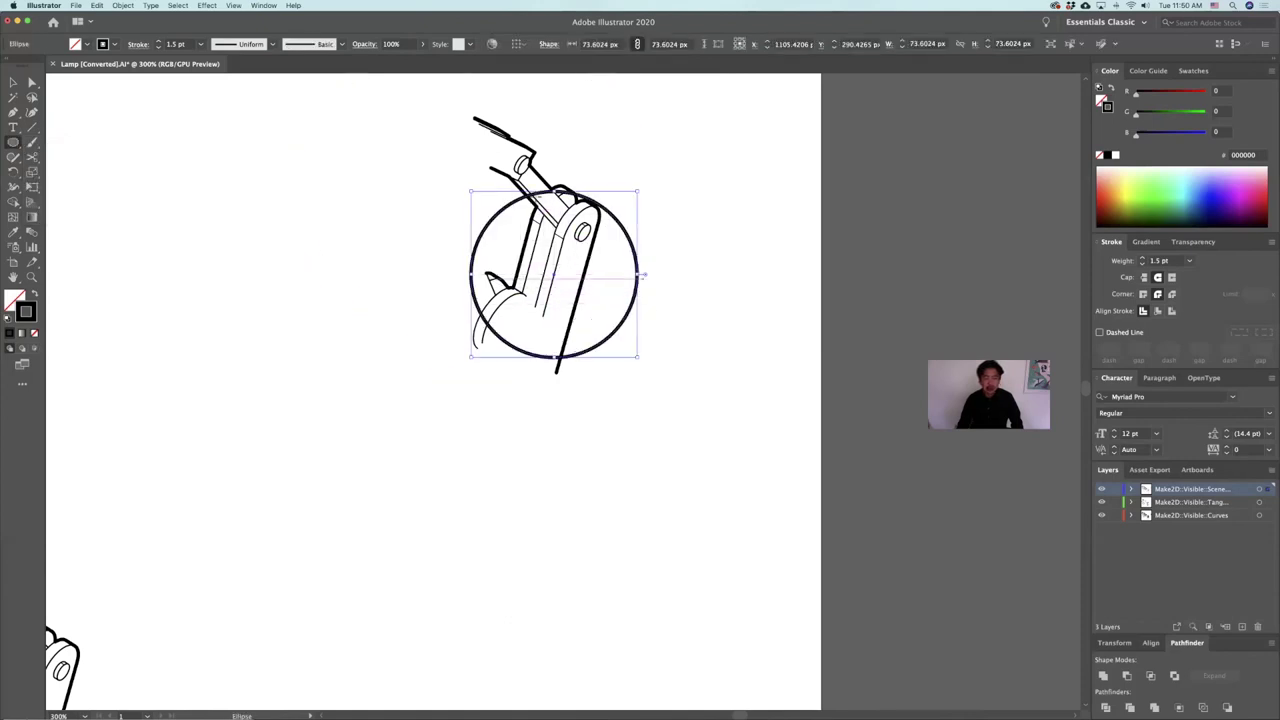
{"action": "key", "text": "v"}
{"action": "left_click_drag", "start_coordinate": [620, 228], "coordinate": [694, 323]}
{"action": "left_click", "coordinate": [700, 372]}
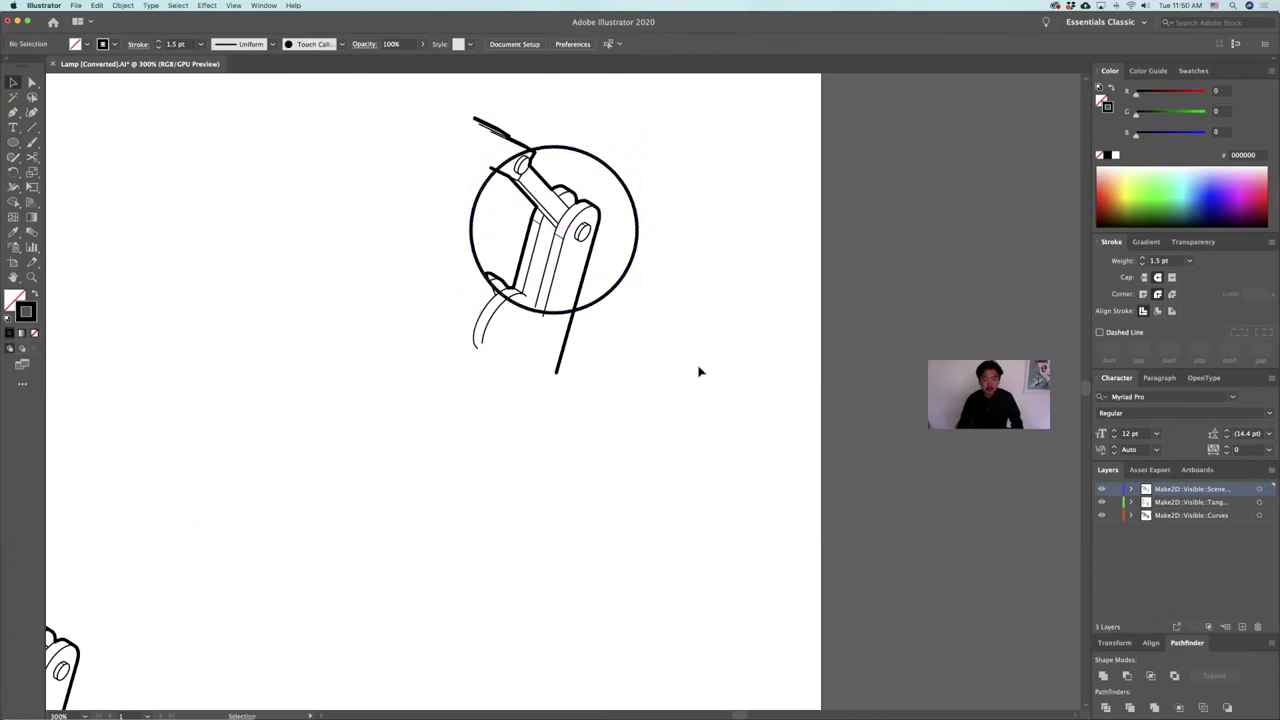
Step: Copy the circle onto the same upper arm joint of the assembled lamp
{"action": "scroll", "coordinate": [700, 372], "scroll_direction": "down", "scroll_amount": 2, "text": "alt"}
{"action": "left_click_drag", "start_coordinate": [666, 319], "coordinate": [417, 543], "text": "alt"}
{"action": "left_click", "coordinate": [694, 403]}
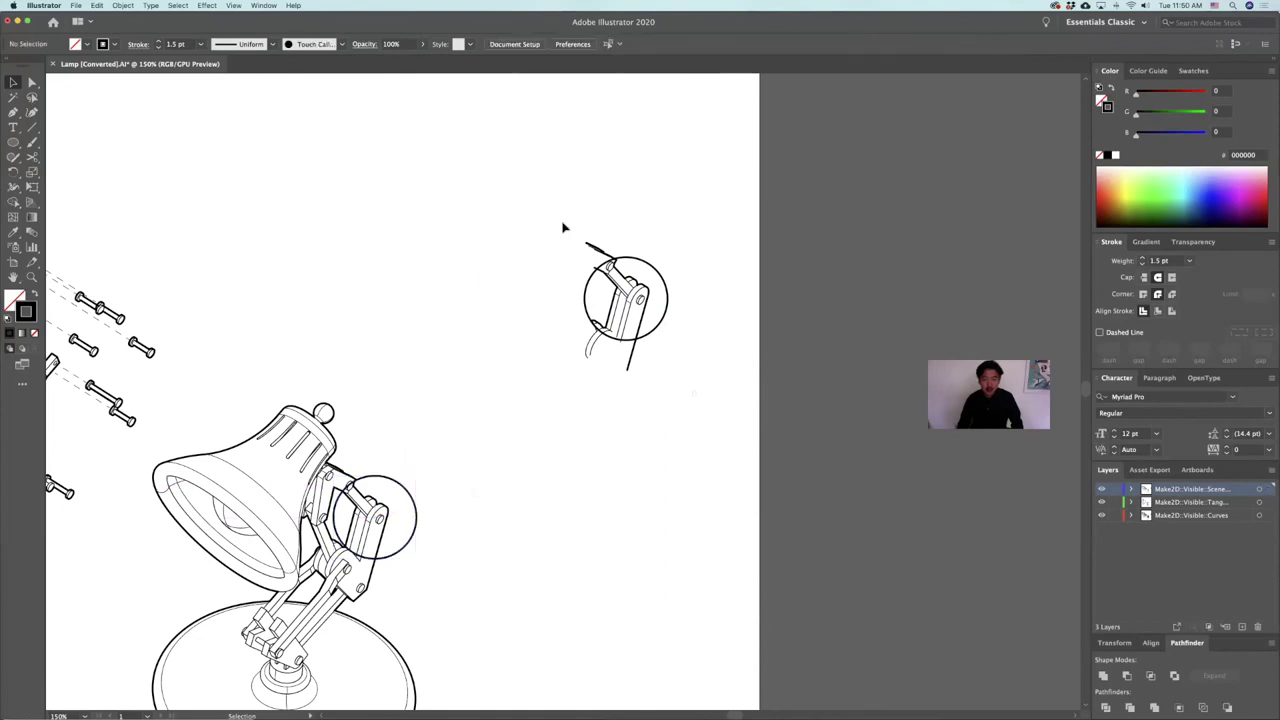
Step: Scale the copied arm joint and its circle together proportionally to about three times their size, keeping them in the upper-right area
{"action": "left_click", "coordinate": [581, 238]}
{"action": "left_click_drag", "start_coordinate": [582, 243], "coordinate": [363, 117], "text": "shift"}
{"action": "left_click_drag", "start_coordinate": [668, 369], "coordinate": [749, 494], "text": "shift"}
{"action": "left_click_drag", "start_coordinate": [641, 427], "coordinate": [623, 428]}
{"action": "left_click", "coordinate": [666, 177]}
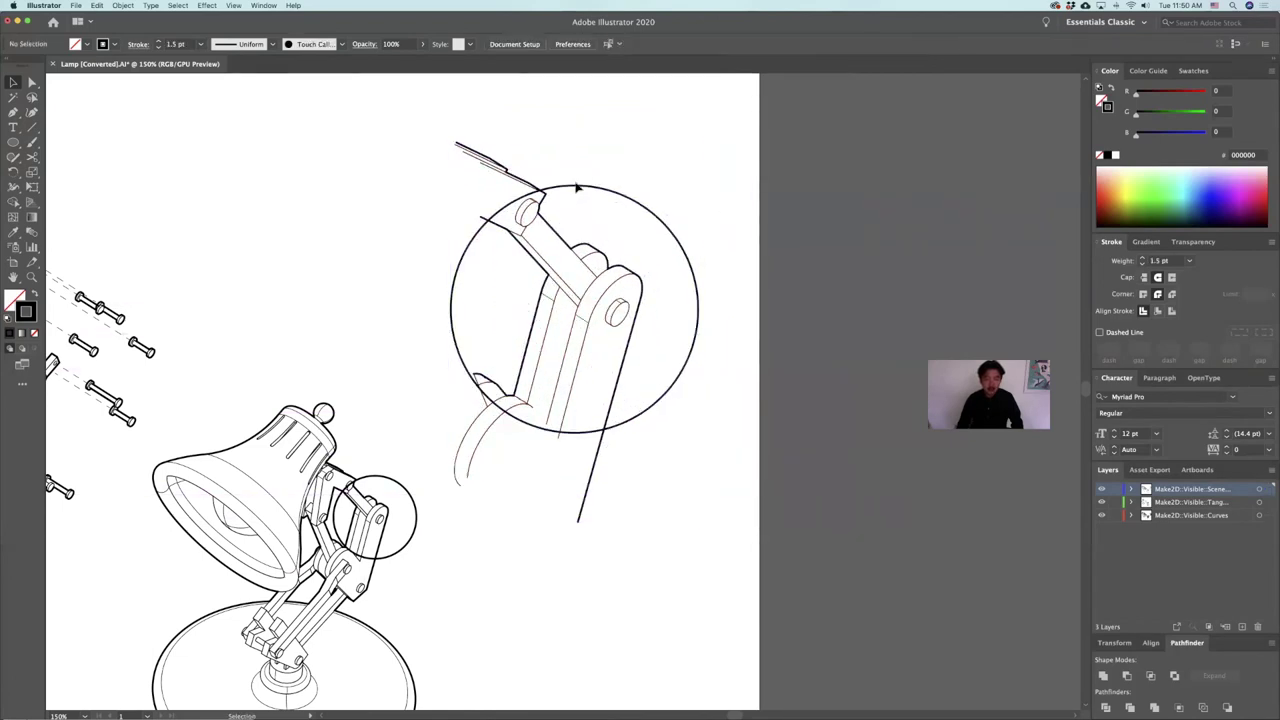
Step: Cut the upper link's edge lines with the Scissors tool where they cross the enlarged detail circle
{"action": "scroll", "coordinate": [583, 175], "scroll_direction": "up", "scroll_amount": 1, "text": "alt"}
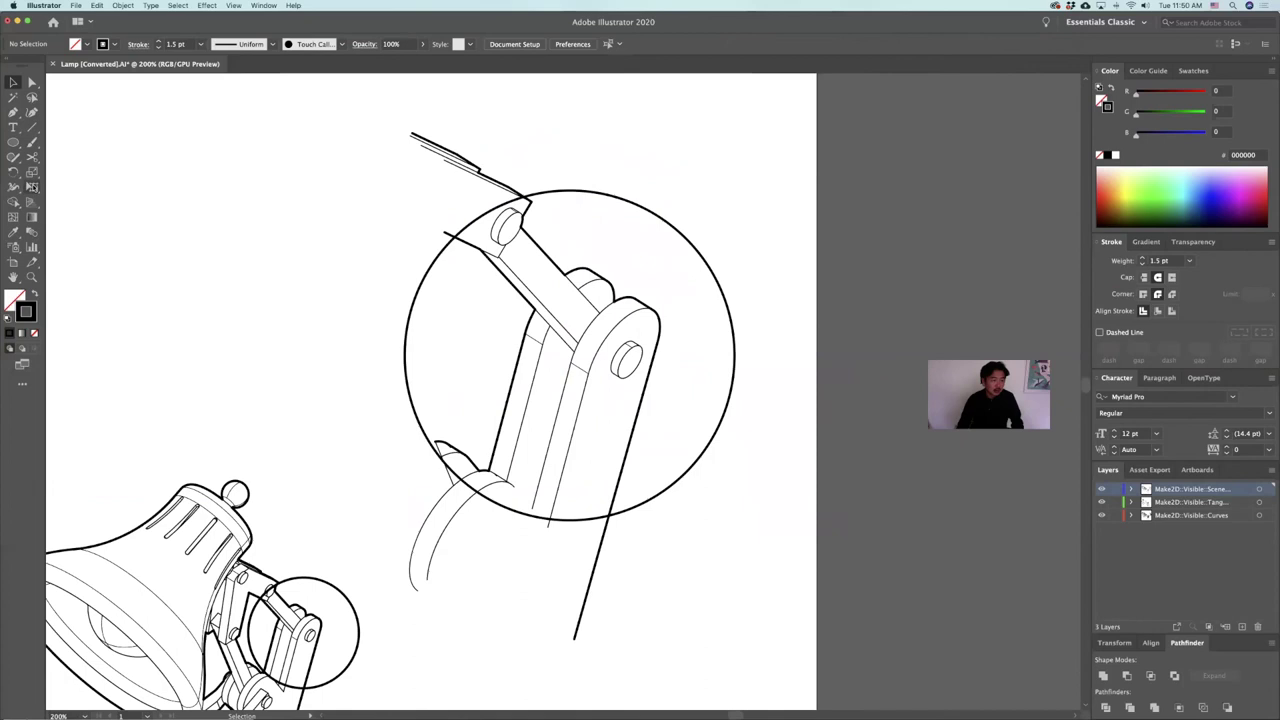
{"action": "key", "text": "plus"}
{"action": "scroll", "coordinate": [403, 187], "scroll_direction": "up", "scroll_amount": 6, "text": "alt"}
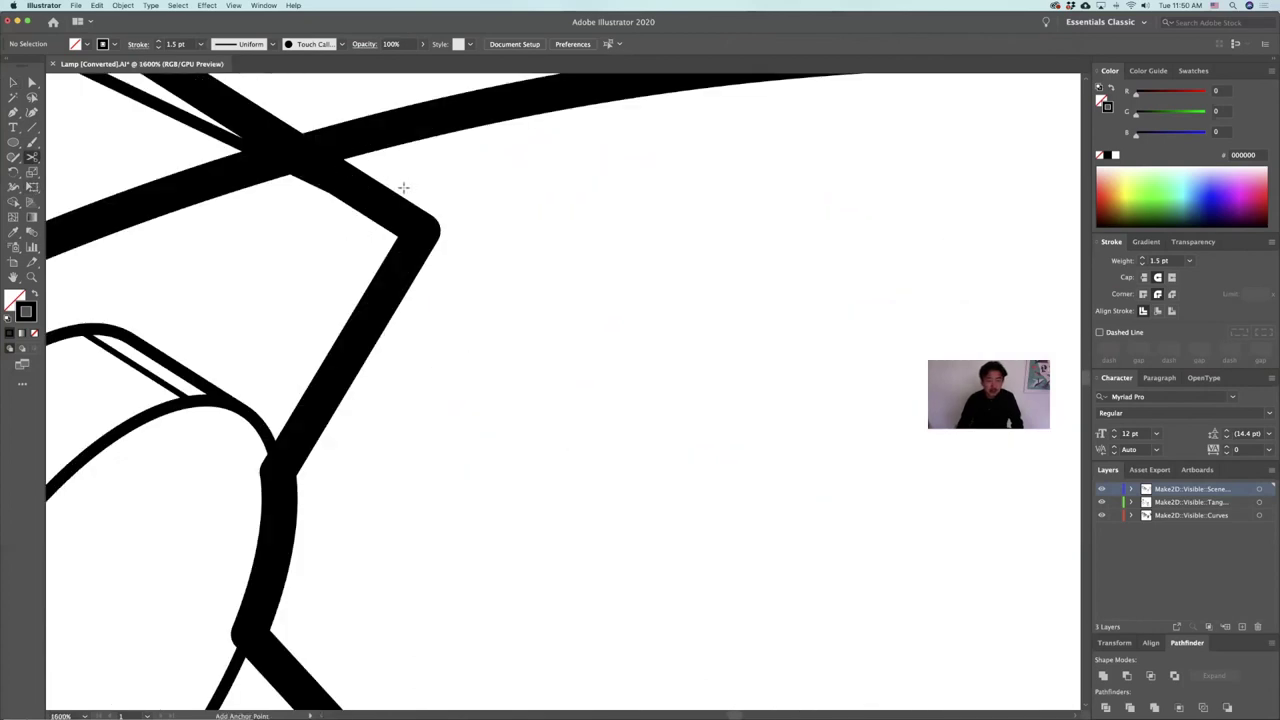
{"action": "scroll", "coordinate": [399, 188], "scroll_direction": "down", "scroll_amount": 1, "text": "alt"}
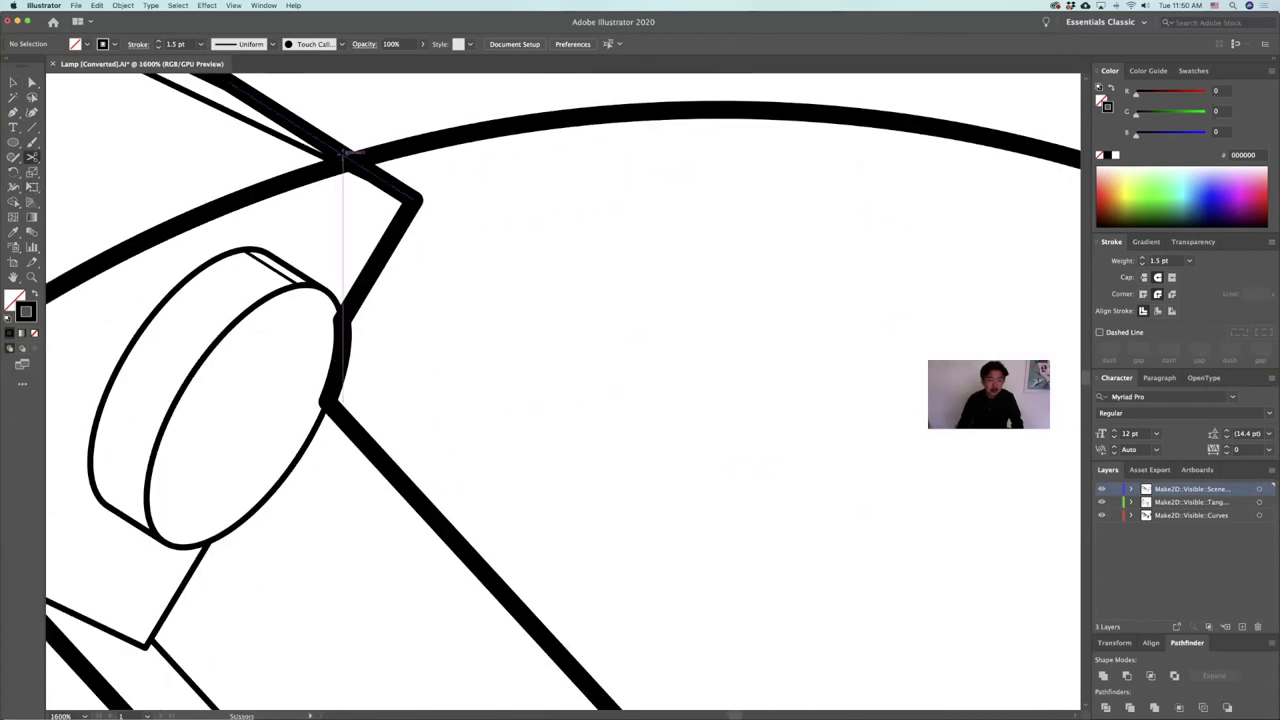
{"action": "left_click", "coordinate": [326, 156]}
{"action": "left_click", "coordinate": [326, 159]}
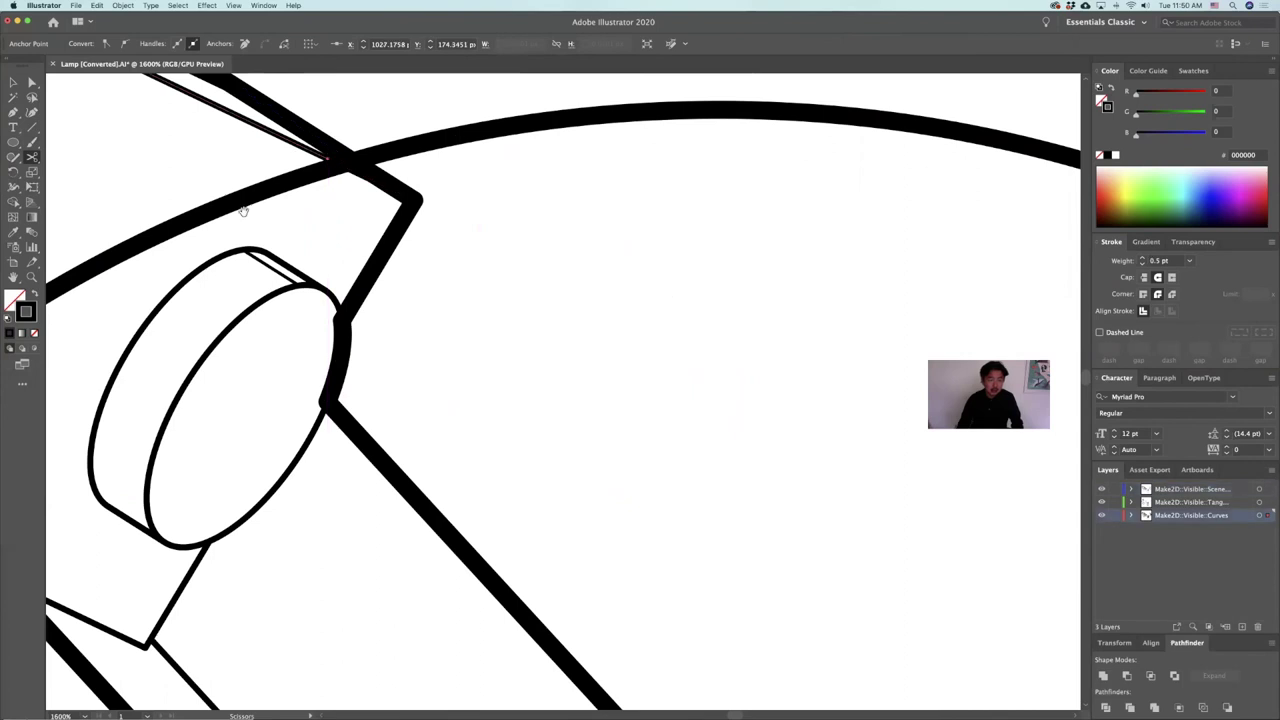
{"action": "left_click_drag", "start_coordinate": [250, 294], "coordinate": [614, 184]}
{"action": "left_click", "coordinate": [160, 370]}
{"action": "scroll", "coordinate": [386, 414], "scroll_direction": "down", "scroll_amount": 5}
{"action": "scroll", "coordinate": [386, 414], "scroll_direction": "left", "scroll_amount": 5}
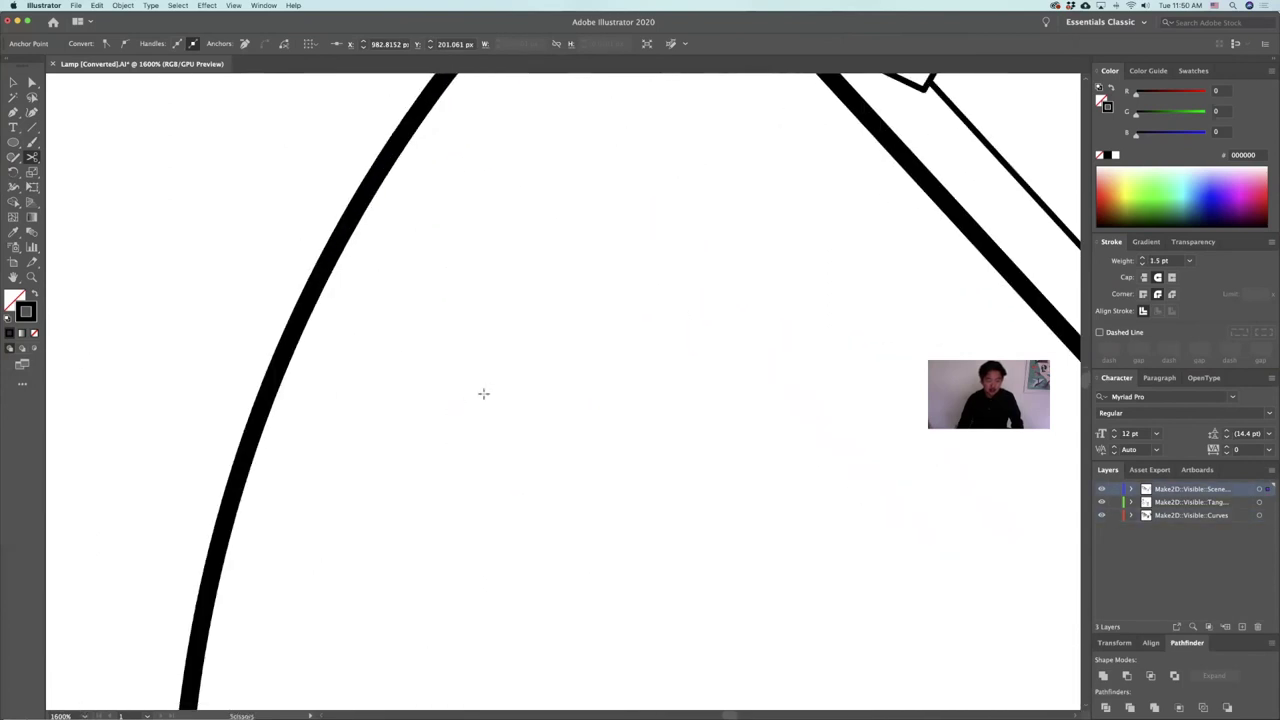
{"action": "scroll", "coordinate": [485, 396], "scroll_direction": "up", "scroll_amount": 6, "text": "alt"}
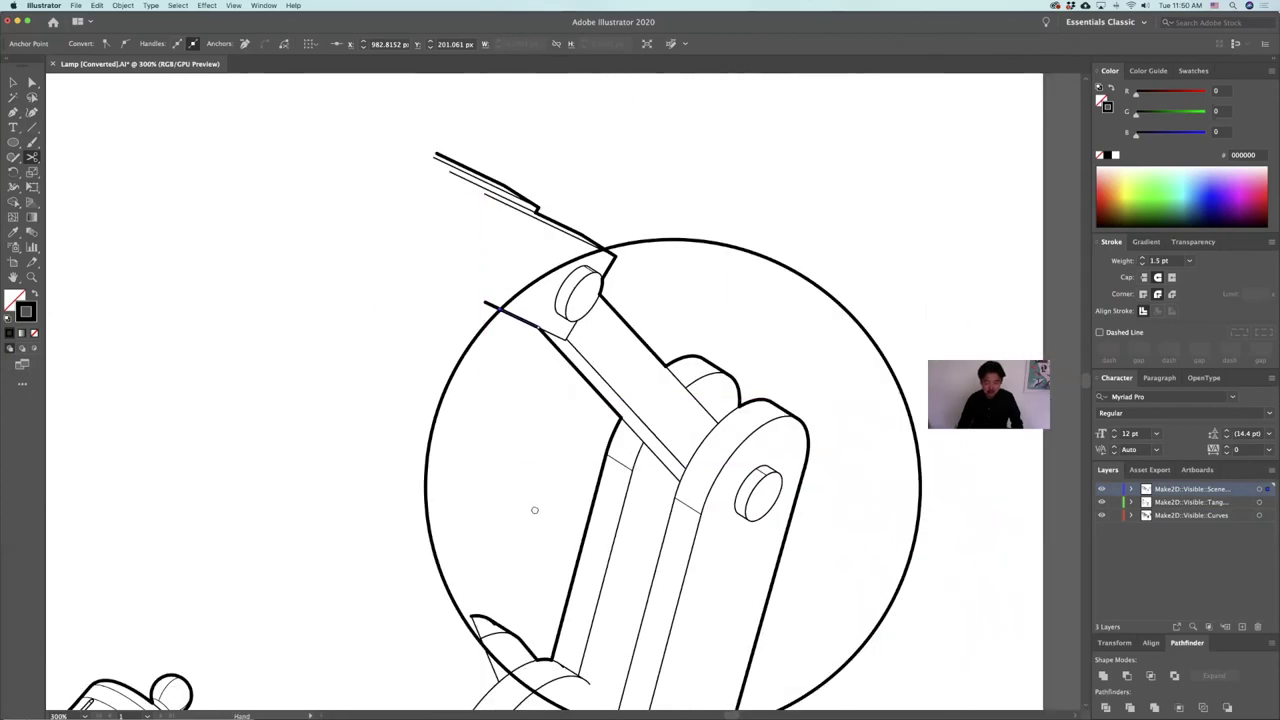
{"action": "scroll", "coordinate": [534, 510], "scroll_direction": "up", "scroll_amount": 6, "text": "alt"}
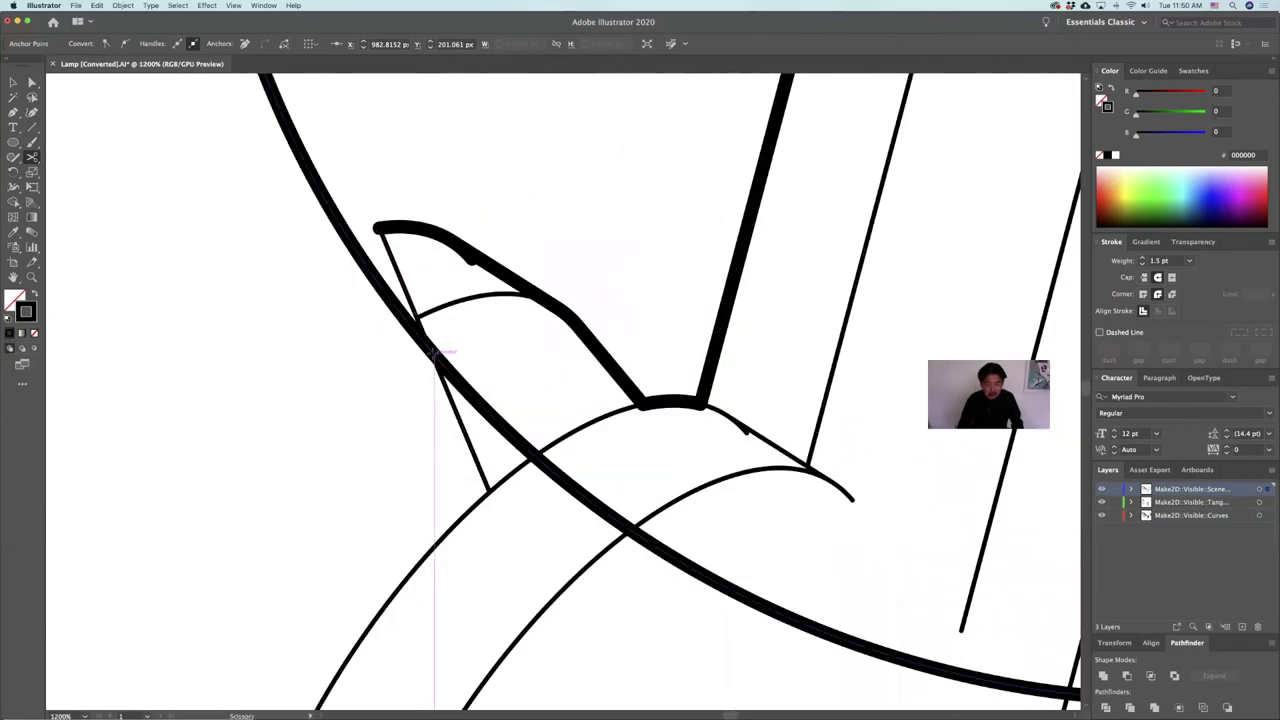
Step: Cut the lower bracket's edge and curves and the arm's inner edge line where they cross the detail circle
{"action": "left_click", "coordinate": [435, 357]}
{"action": "left_click", "coordinate": [537, 457]}
{"action": "left_click", "coordinate": [628, 533]}
{"action": "left_click_drag", "start_coordinate": [693, 529], "coordinate": [432, 363]}
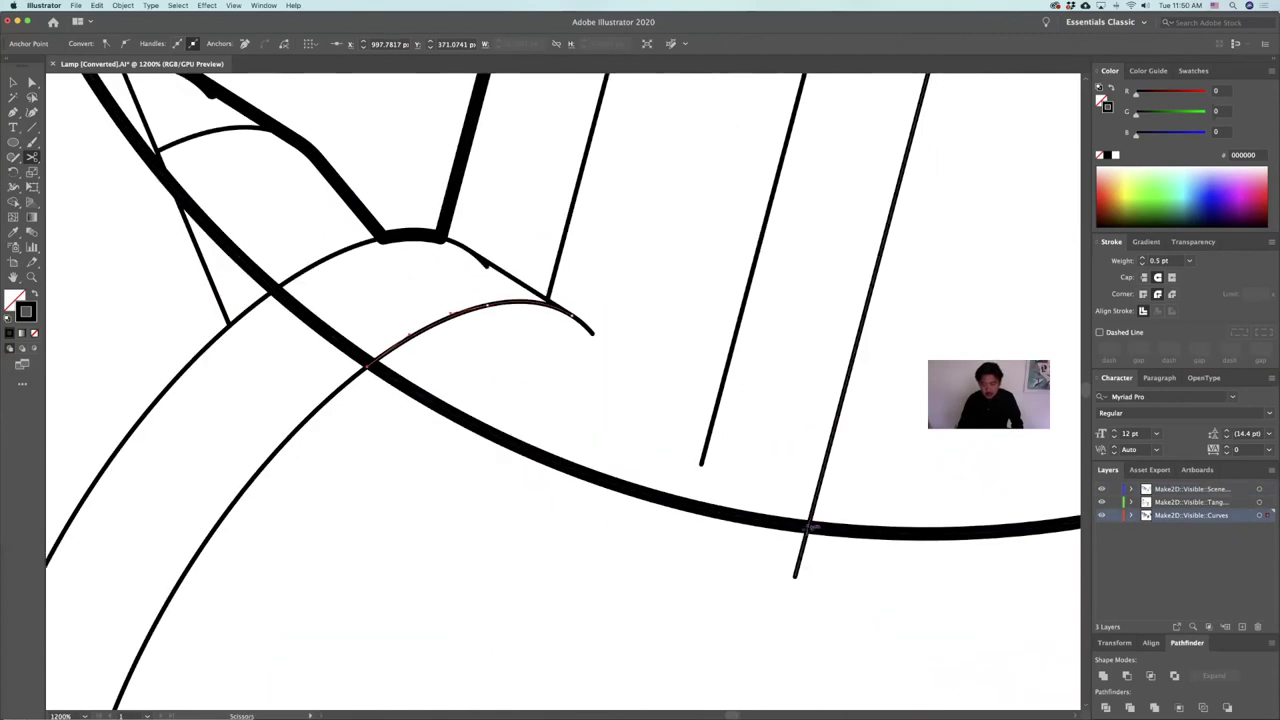
{"action": "left_click", "coordinate": [808, 526]}
{"action": "key", "text": "super+z"}
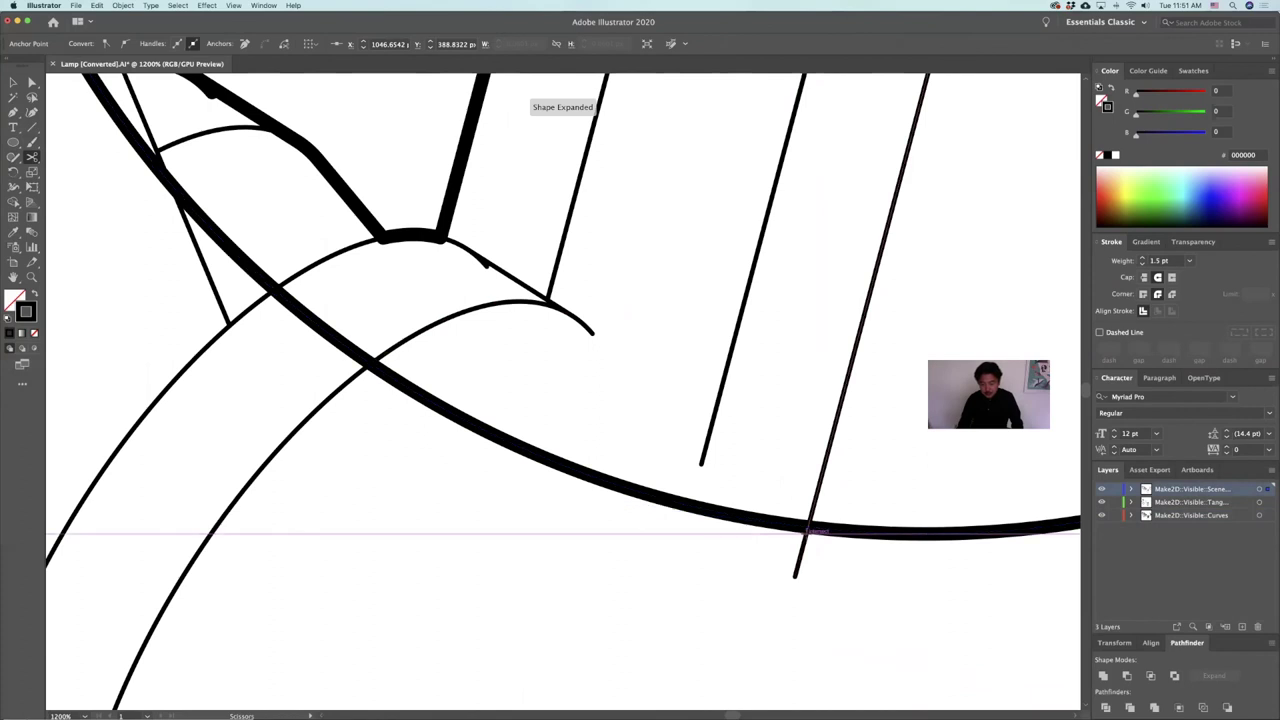
{"action": "left_click", "coordinate": [807, 533]}
Step: Delete the short end of the arm's inner edge line that extends below the detail circle
{"action": "key", "text": "a"}
{"action": "left_click_drag", "start_coordinate": [735, 564], "coordinate": [491, 563]}
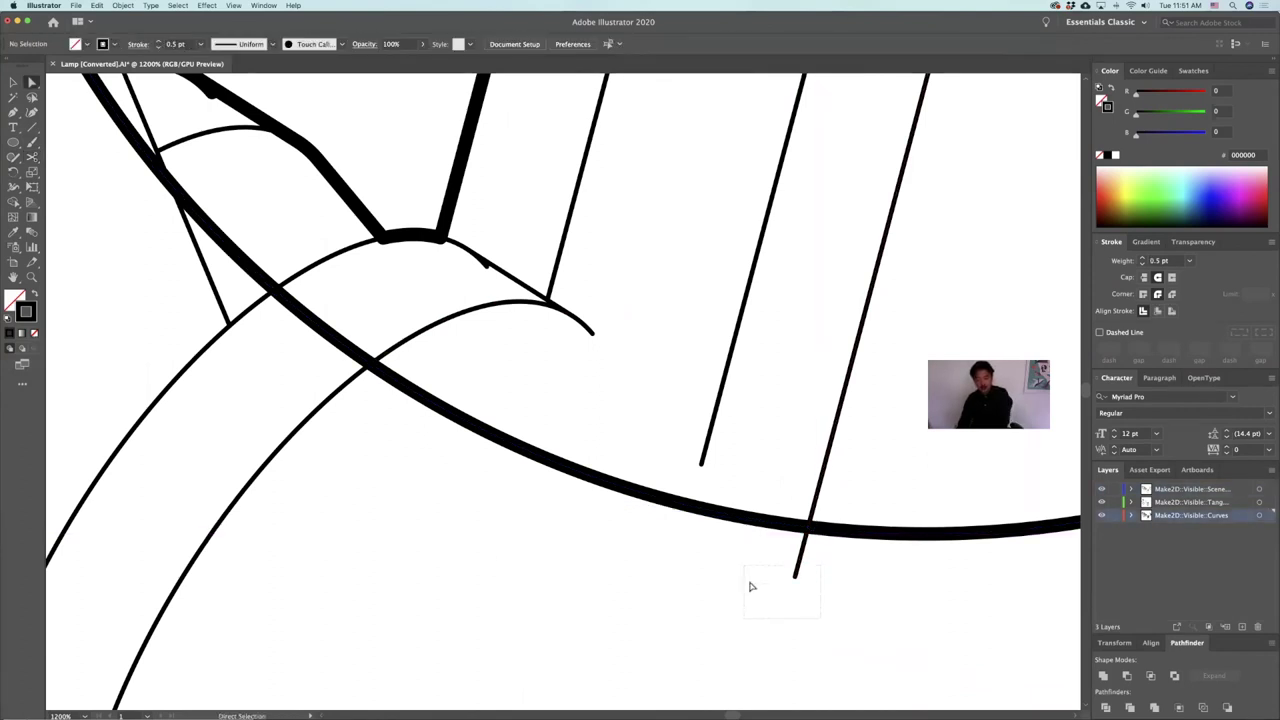
{"action": "left_click_drag", "start_coordinate": [752, 586], "coordinate": [762, 590]}
{"action": "key", "text": "Delete"}
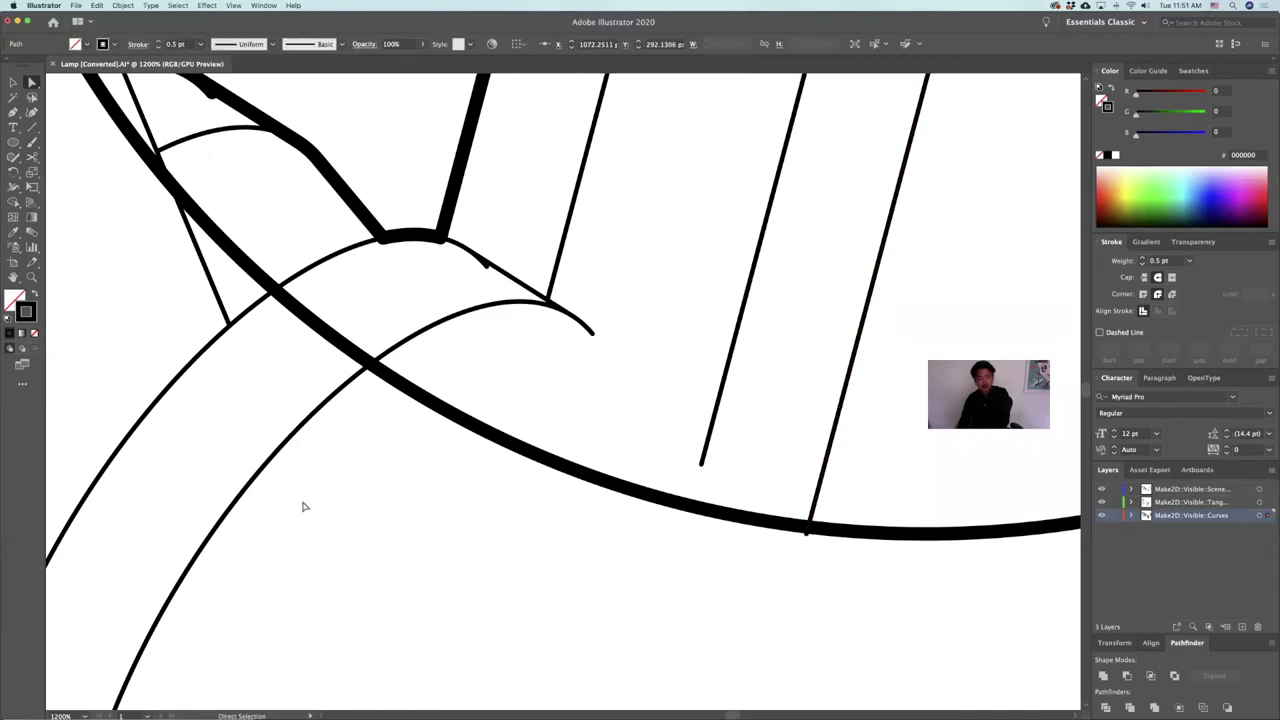
Step: Delete the lower bracket's line and curve segments that lie outside the detail circle
{"action": "left_click_drag", "start_coordinate": [87, 425], "coordinate": [88, 424]}
{"action": "key", "text": "Delete"}
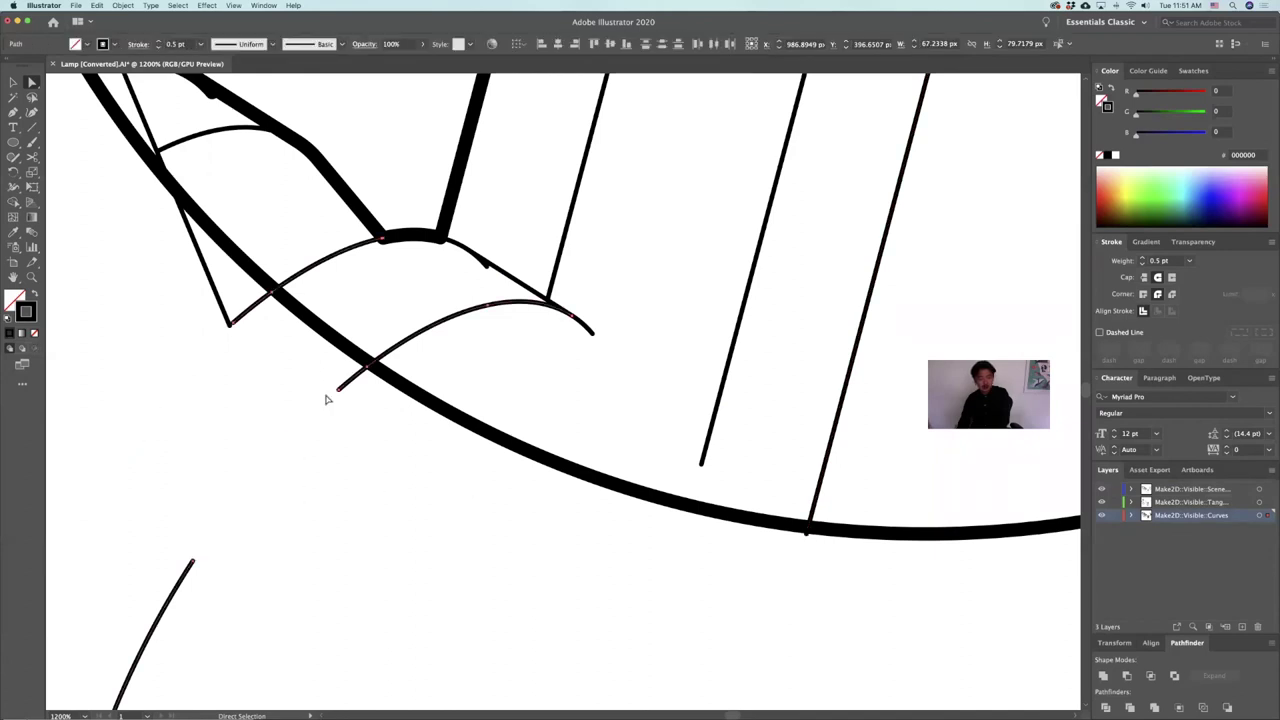
{"action": "key", "text": "Delete"}
{"action": "left_click_drag", "start_coordinate": [291, 380], "coordinate": [195, 312]}
{"action": "key", "text": "Delete"}
{"action": "left_click_drag", "start_coordinate": [246, 472], "coordinate": [139, 601]}
{"action": "key", "text": "Delete"}
{"action": "scroll", "coordinate": [455, 485], "scroll_direction": "down", "scroll_amount": 10, "text": "alt"}
{"action": "left_click_drag", "start_coordinate": [481, 467], "coordinate": [423, 514]}
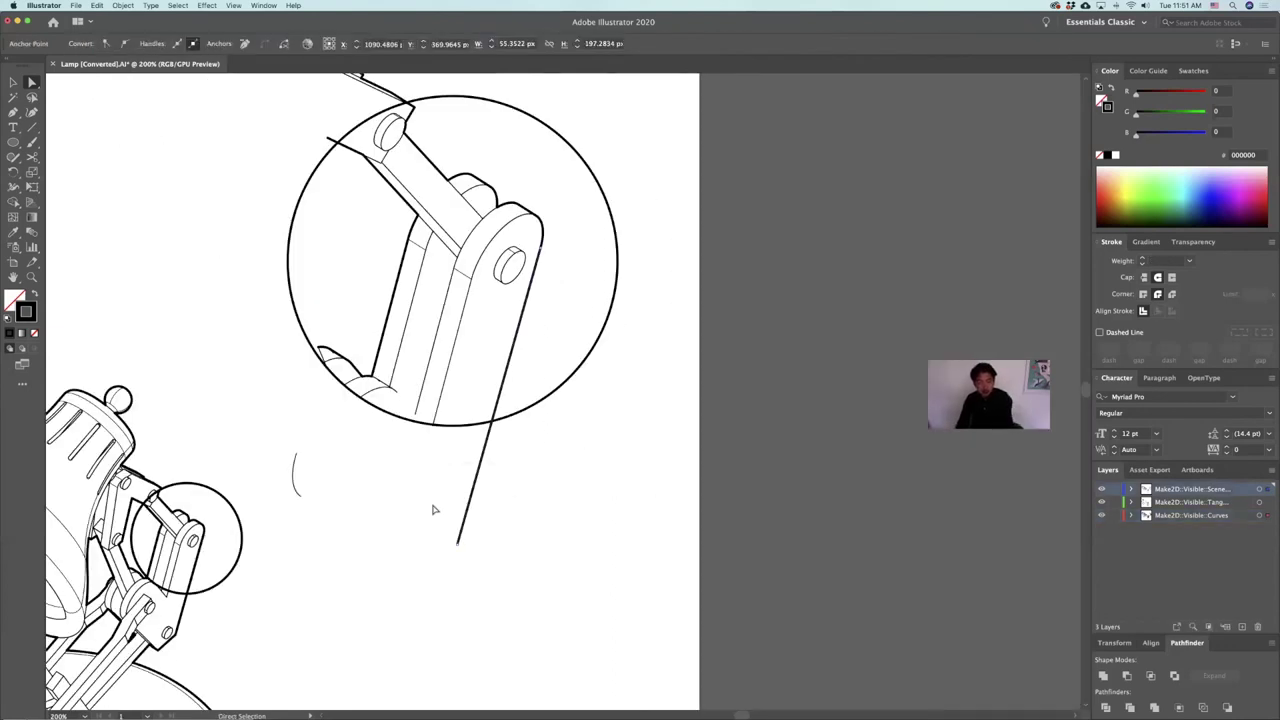
{"action": "key", "text": "Delete"}
{"action": "key", "text": "super+z"}
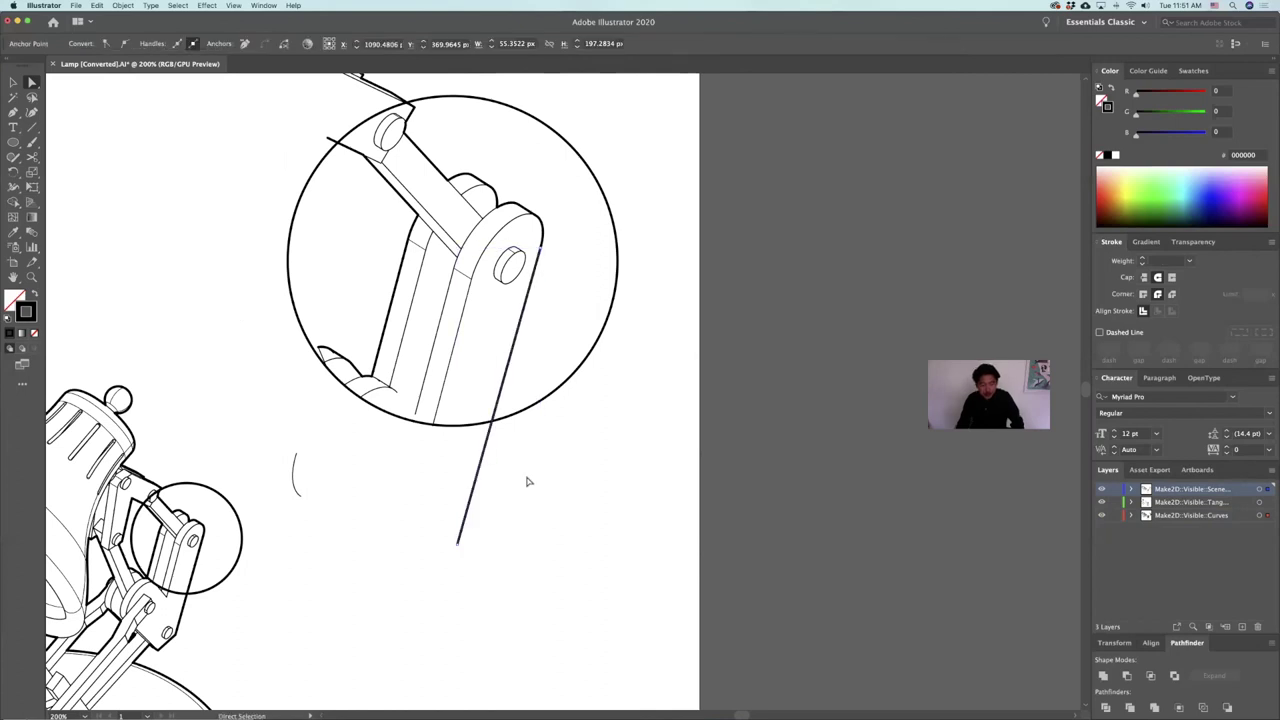
Step: Cut the arm's thick outer edge with the Scissors tool at the detail circle and delete the part outside it
{"action": "scroll", "coordinate": [505, 490], "scroll_direction": "up", "scroll_amount": 10, "text": "alt"}
{"action": "key", "text": "c"}
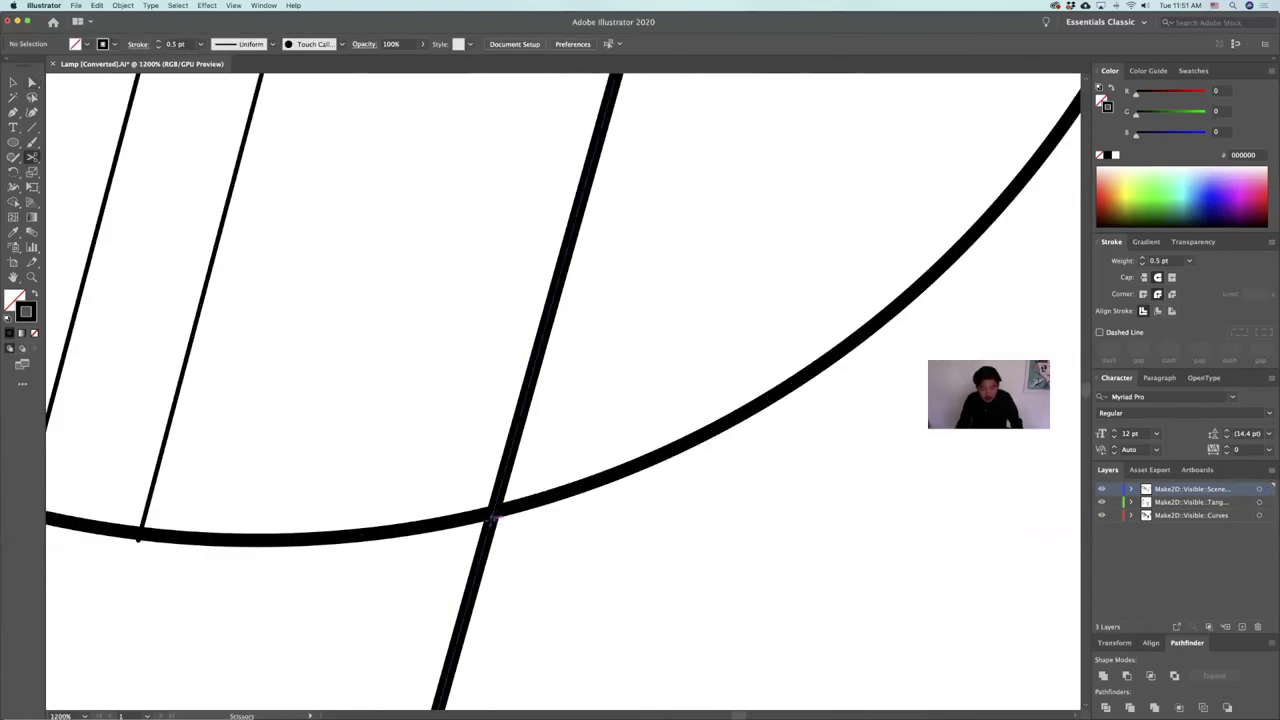
{"action": "left_click", "coordinate": [494, 517]}
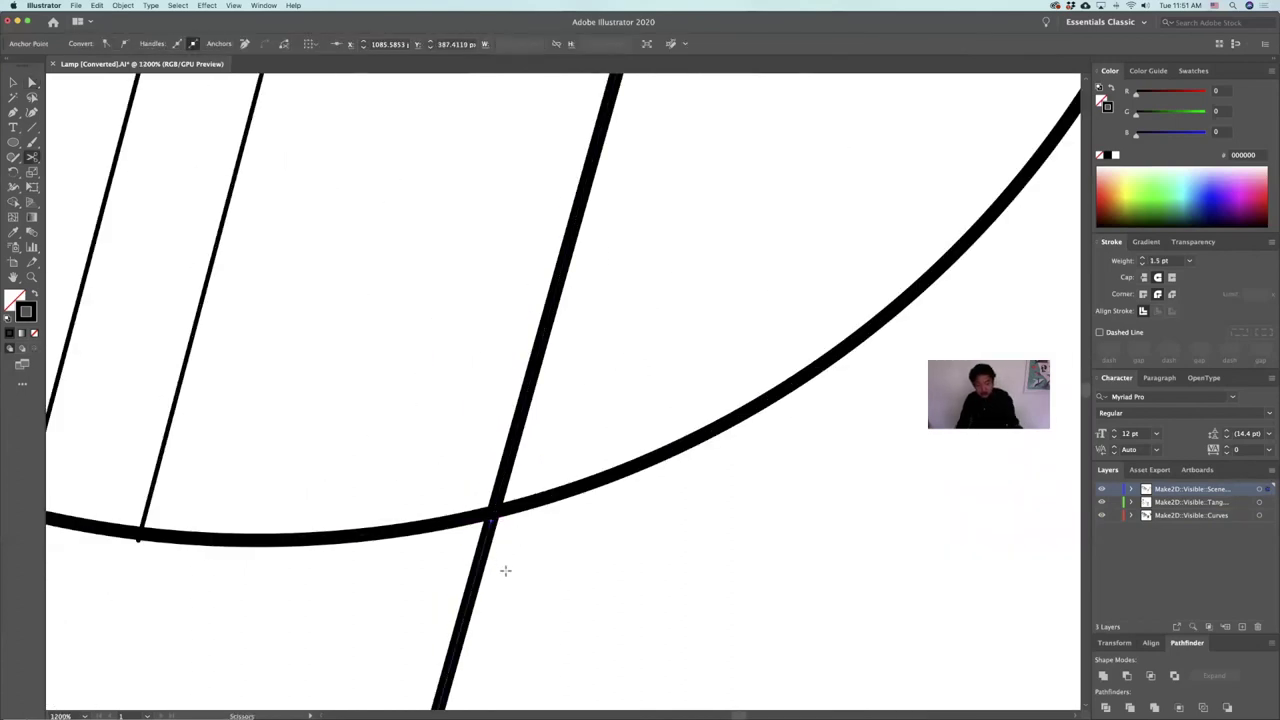
{"action": "key", "text": "Delete"}
Step: Delete the thin arm line and the stray curve left below the detail circle
{"action": "key", "text": "a"}
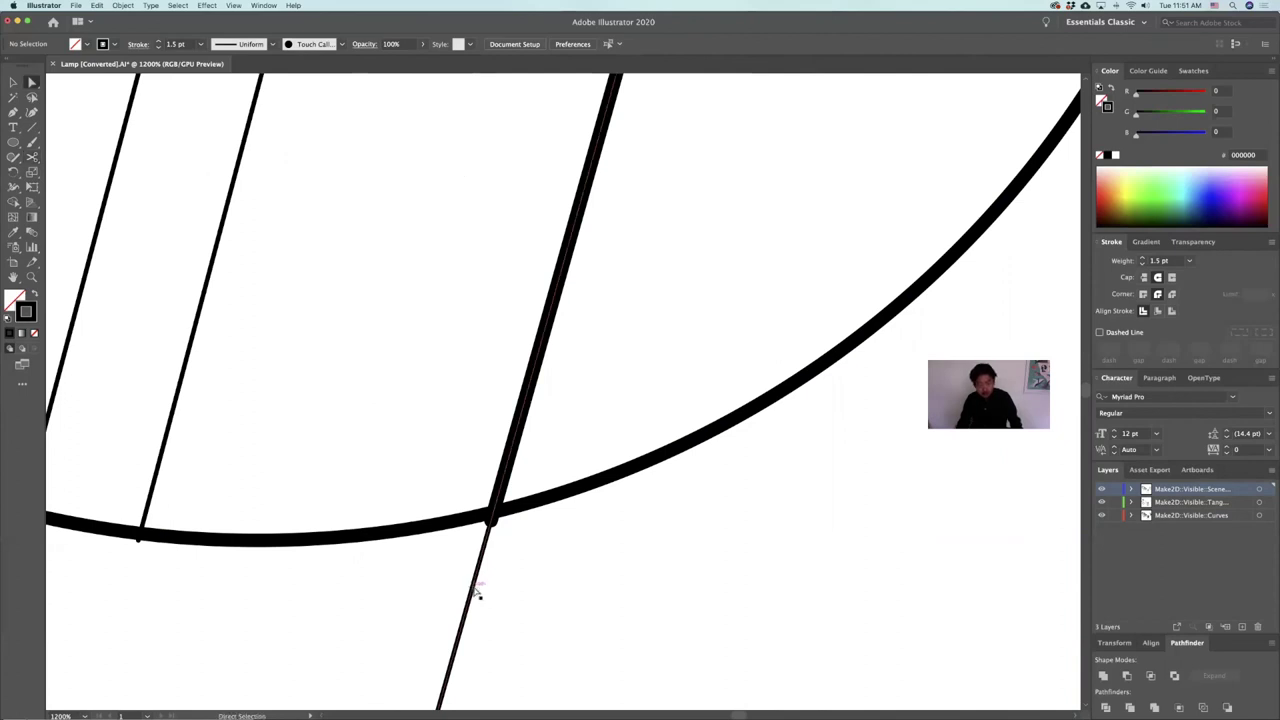
{"action": "left_click", "coordinate": [474, 589]}
{"action": "left_click", "coordinate": [530, 591]}
{"action": "left_click_drag", "start_coordinate": [423, 628], "coordinate": [517, 608]}
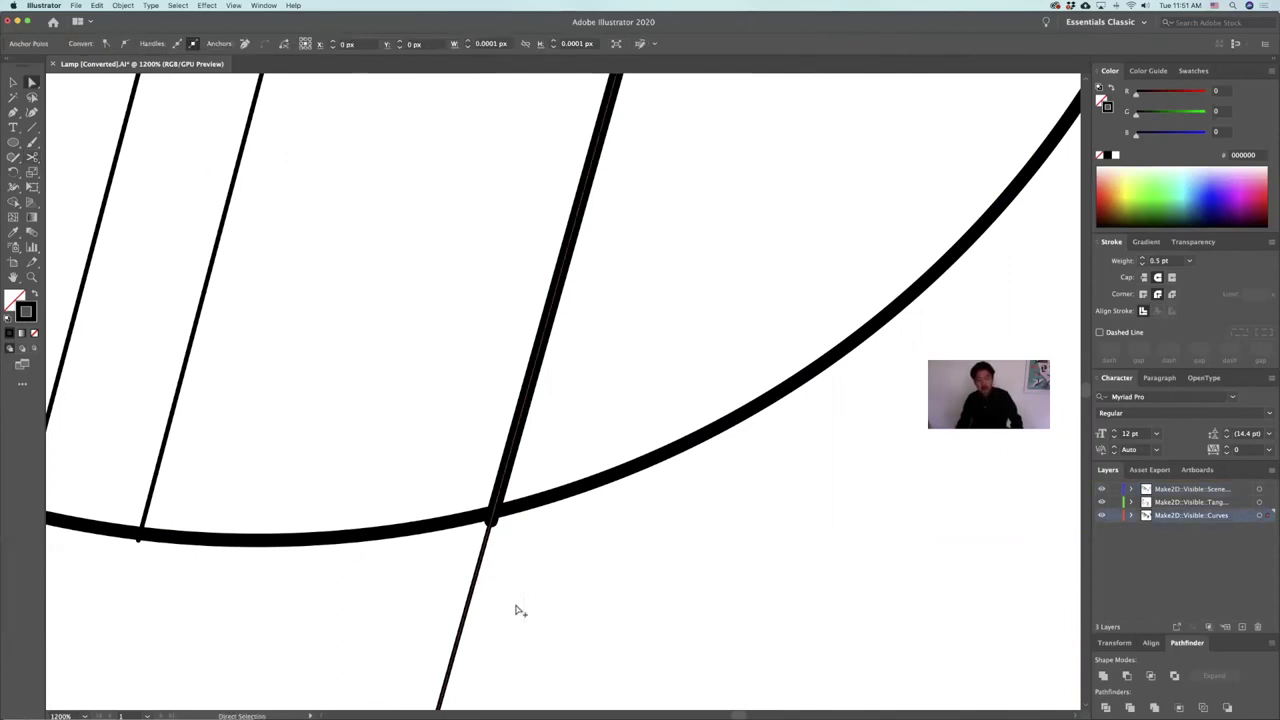
{"action": "scroll", "coordinate": [520, 610], "scroll_direction": "down", "scroll_amount": 7, "text": "alt"}
{"action": "key", "text": "Delete"}
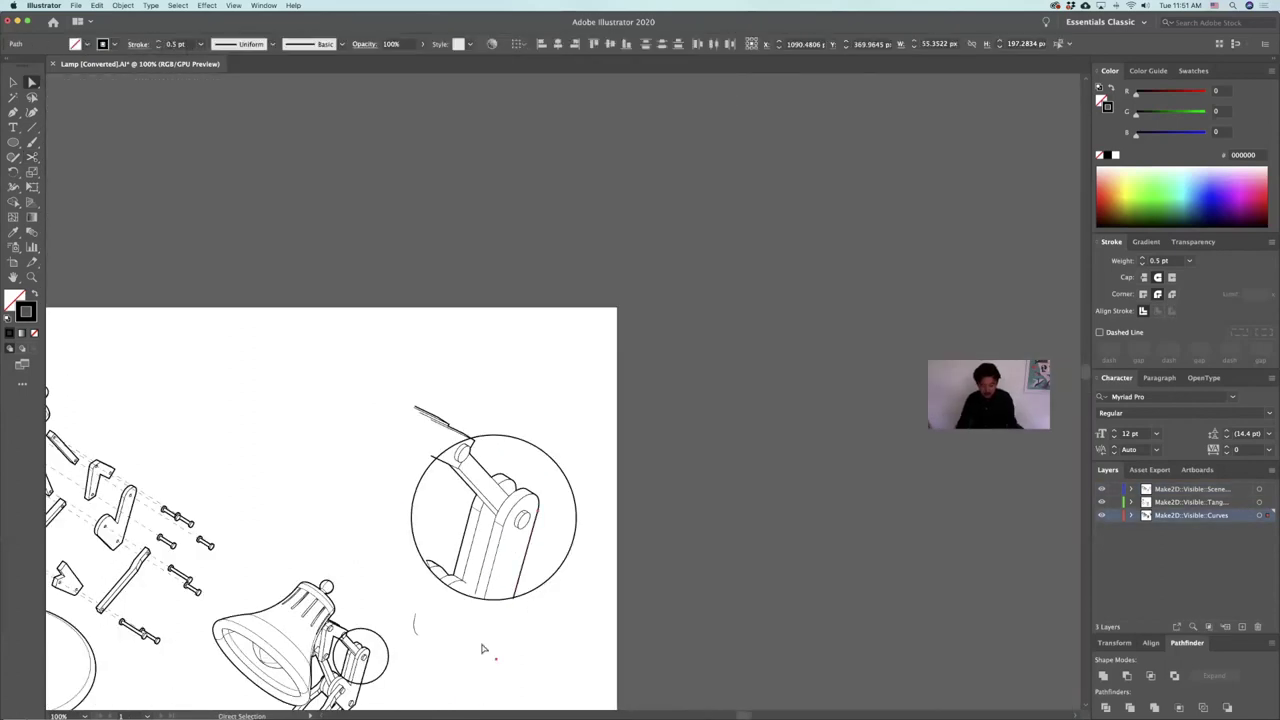
{"action": "left_click", "coordinate": [412, 636]}
{"action": "key", "text": "Delete"}
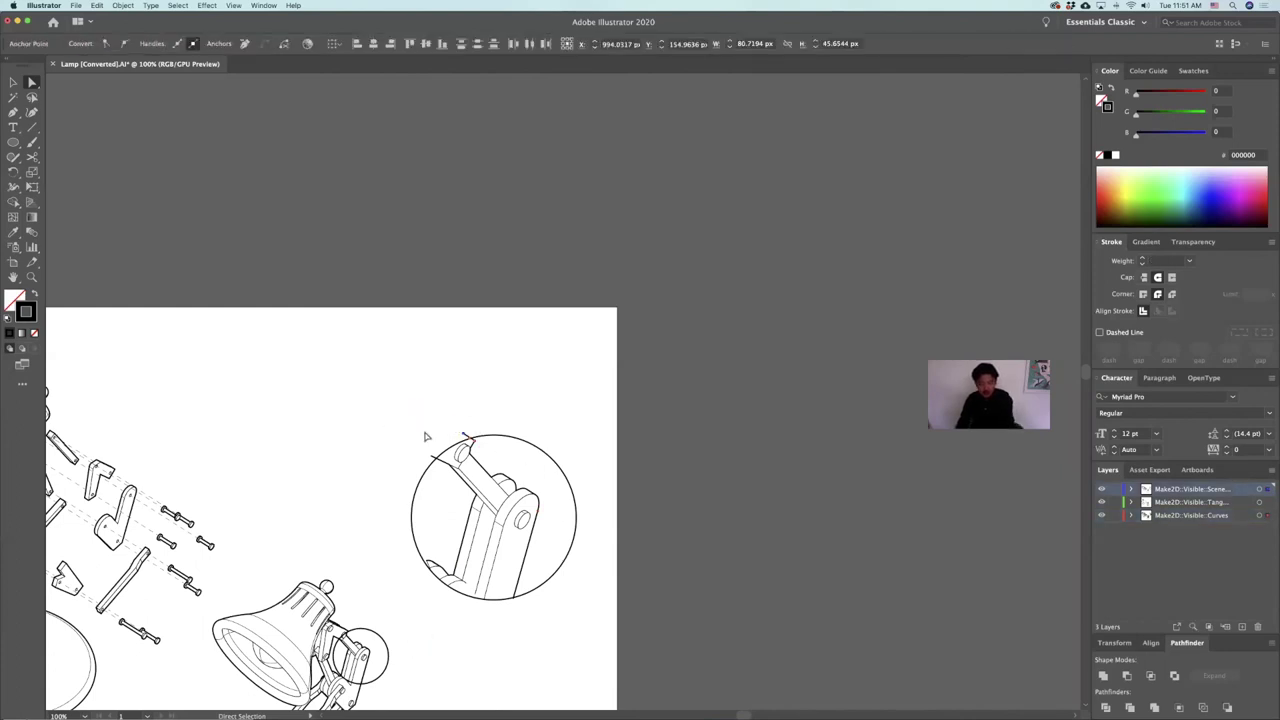
Step: Delete the remaining arm line segments that stick out beyond the detail circle's upper-left edge
{"action": "left_click", "coordinate": [464, 435]}
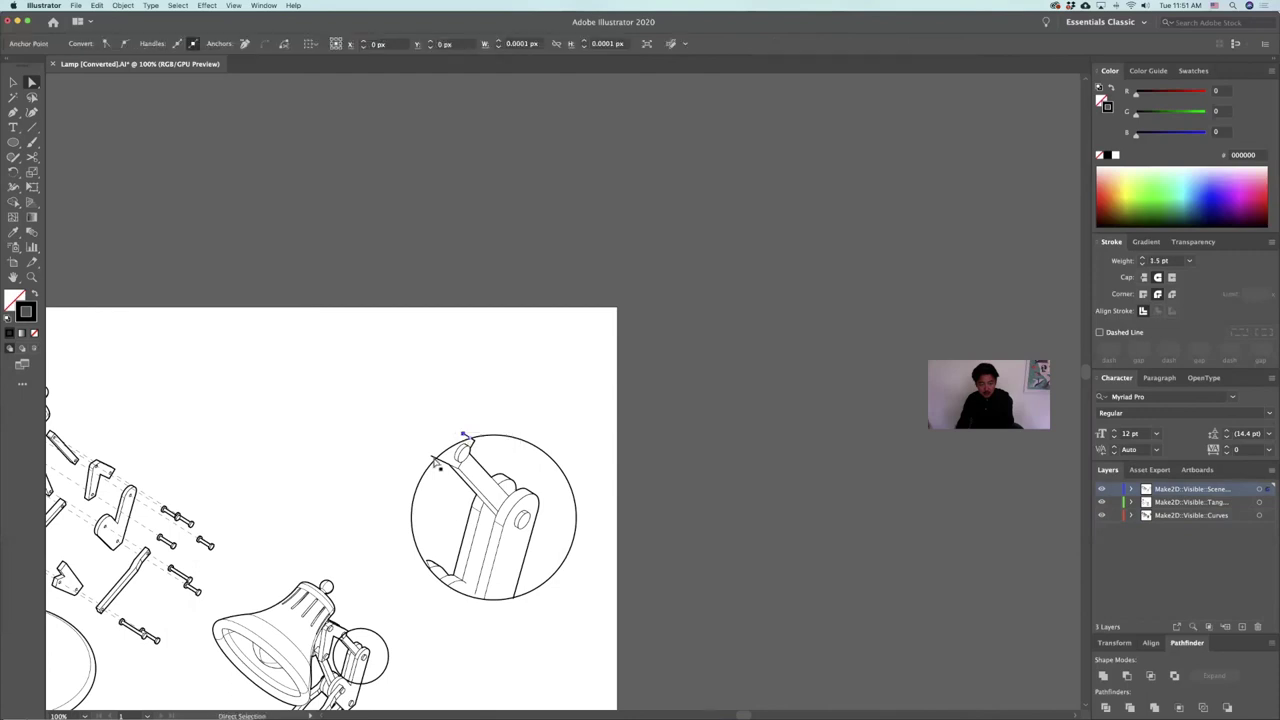
{"action": "key", "text": "Delete"}
{"action": "mouse_move", "coordinate": [464, 434]}
{"action": "left_mouse_down"}
{"action": "mouse_move", "coordinate": [475, 441]}
{"action": "mouse_move", "coordinate": [421, 462]}
{"action": "left_mouse_up"}
{"action": "left_click", "coordinate": [432, 457]}
{"action": "left_click", "coordinate": [432, 455]}
{"action": "key", "text": "Delete"}
{"action": "key", "text": "Delete"}
{"action": "key", "text": "Delete"}
{"action": "scroll", "coordinate": [572, 467], "scroll_direction": "down", "scroll_amount": 1, "text": "alt"}
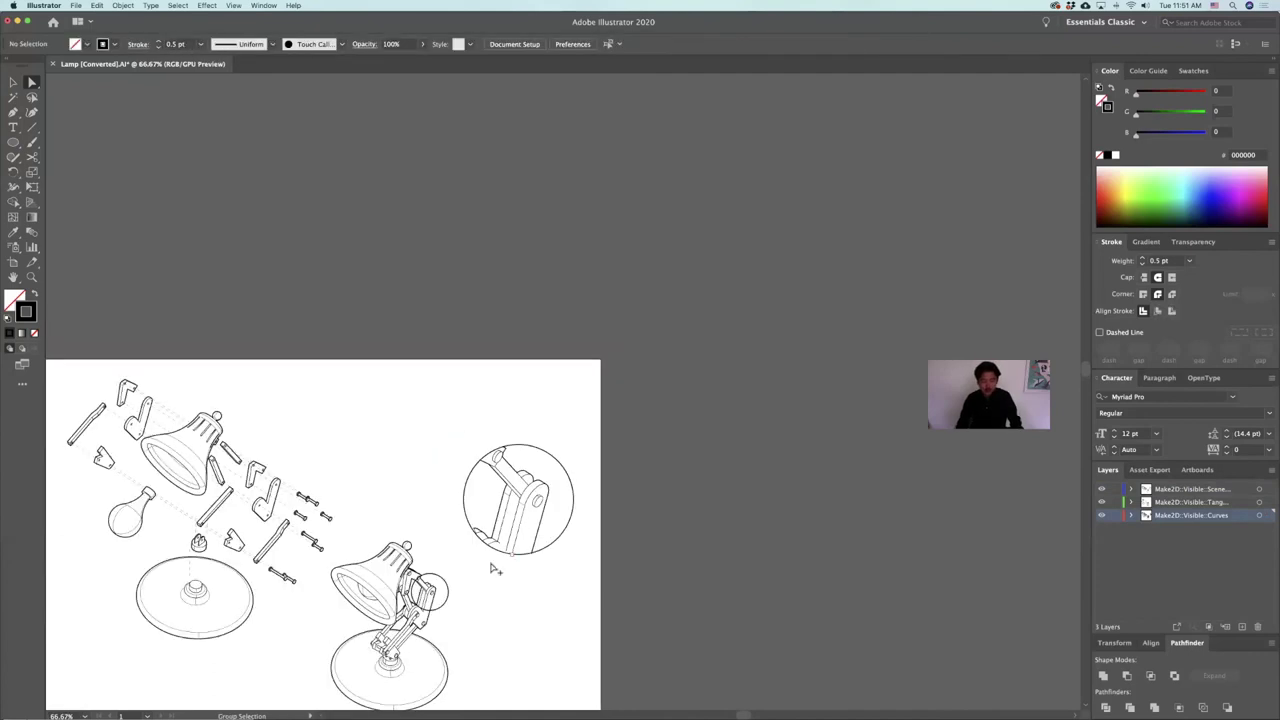
{"action": "scroll", "coordinate": [497, 562], "scroll_direction": "up", "scroll_amount": 2, "text": "alt"}
{"action": "scroll", "coordinate": [434, 492], "scroll_direction": "down", "scroll_amount": 1, "text": "alt"}
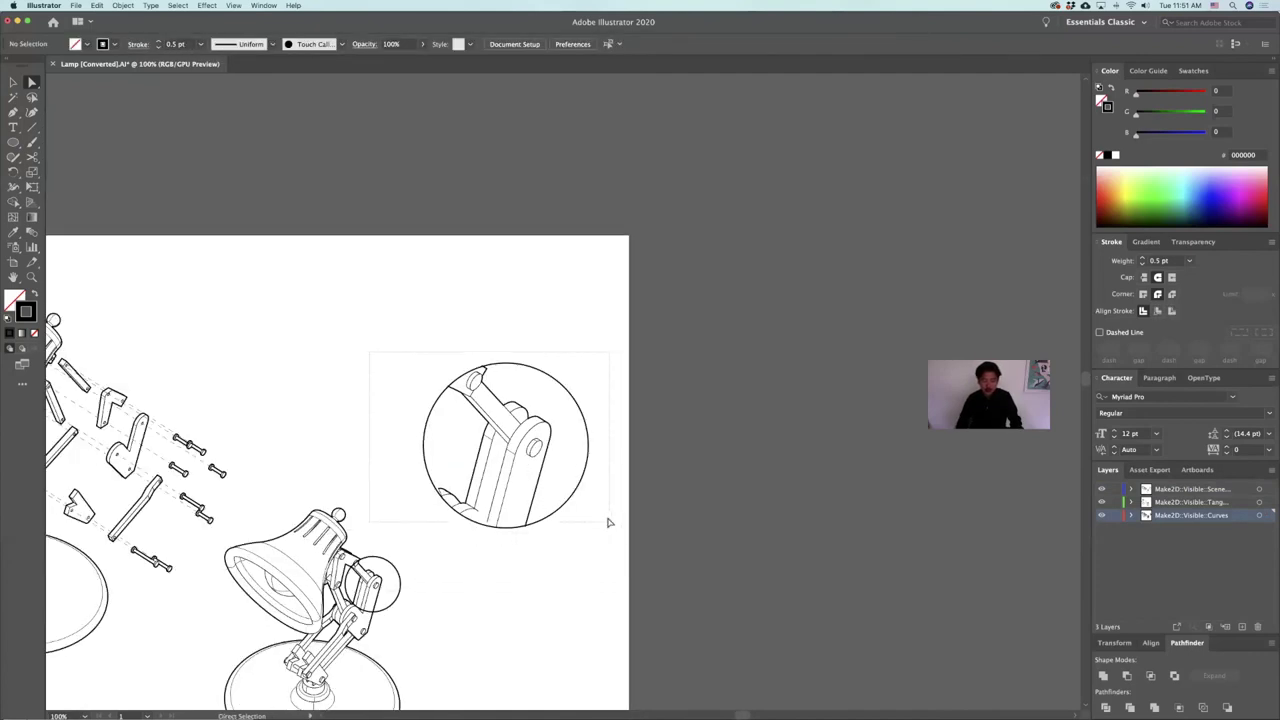
Step: Set the large detail circle's stroke weight to 2 pt and move the whole callout slightly up and to the left
{"action": "left_click", "coordinate": [549, 375]}
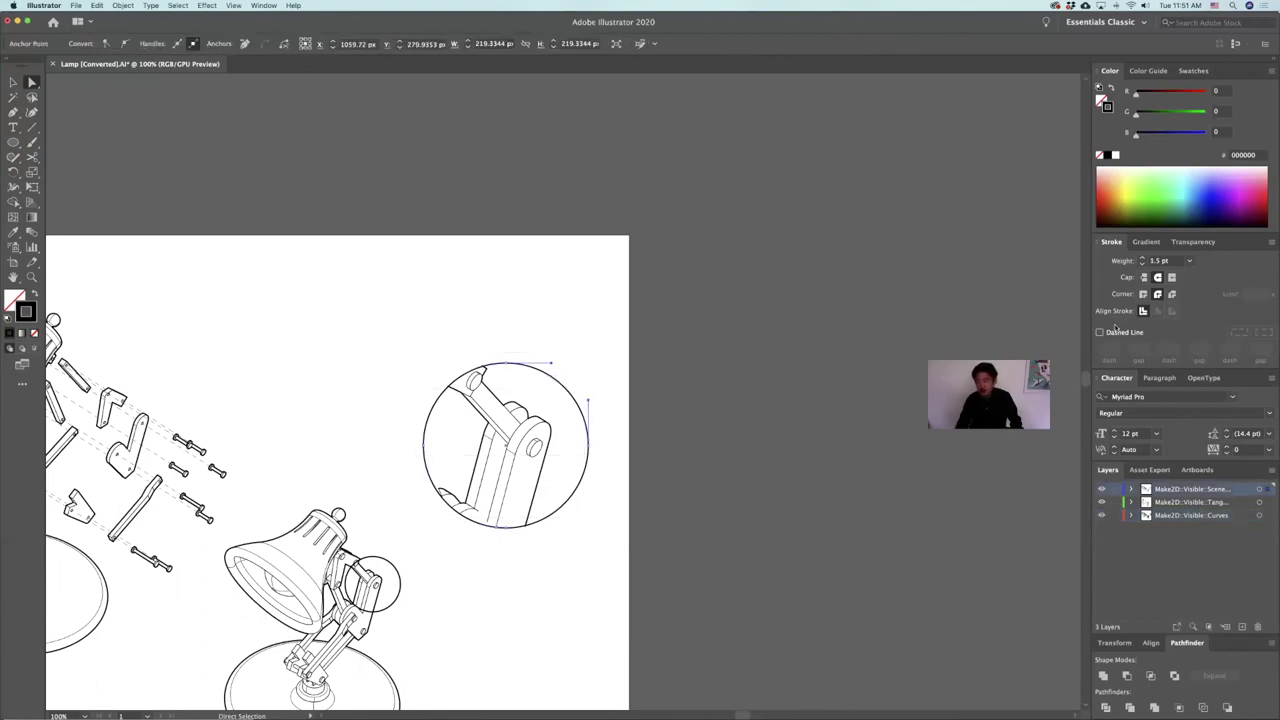
{"action": "left_click", "coordinate": [1143, 258]}
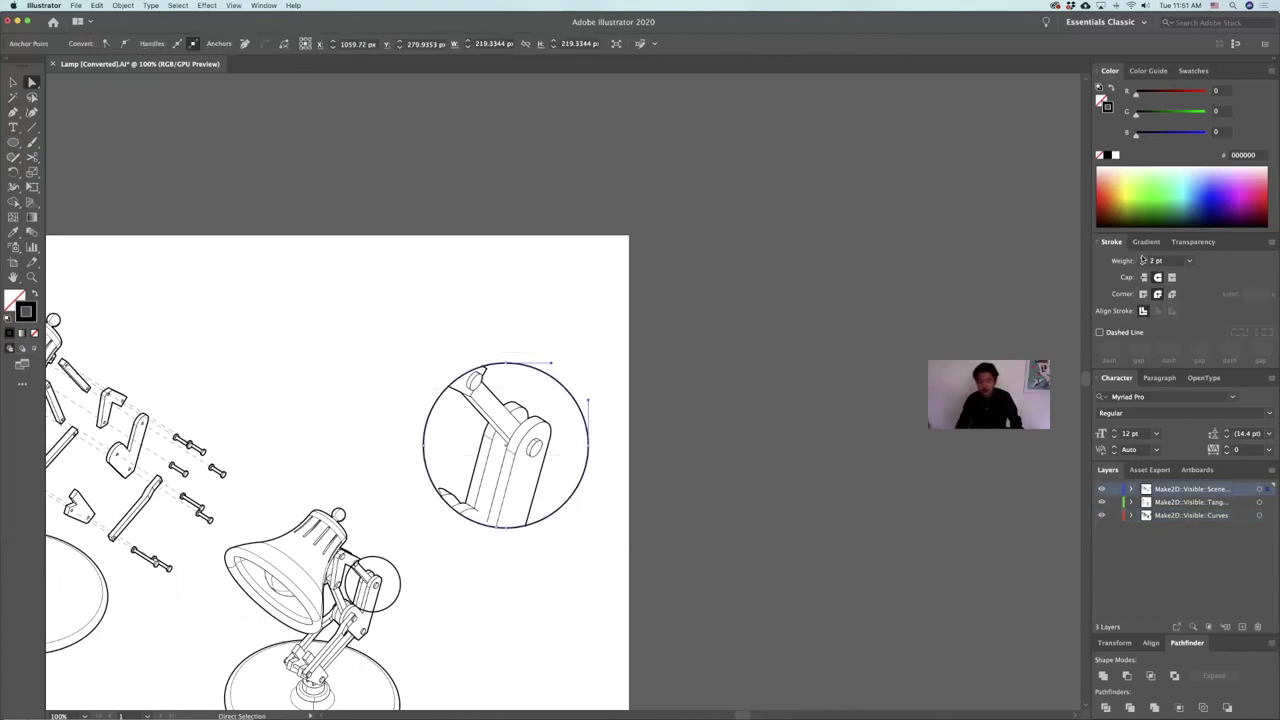
{"action": "left_click", "coordinate": [854, 298]}
{"action": "scroll", "coordinate": [477, 402], "scroll_direction": "down", "scroll_amount": 1, "text": "alt"}
{"action": "left_click_drag", "start_coordinate": [397, 360], "coordinate": [571, 498]}
{"action": "left_click_drag", "start_coordinate": [516, 437], "coordinate": [508, 411]}
{"action": "left_click", "coordinate": [270, 412]}
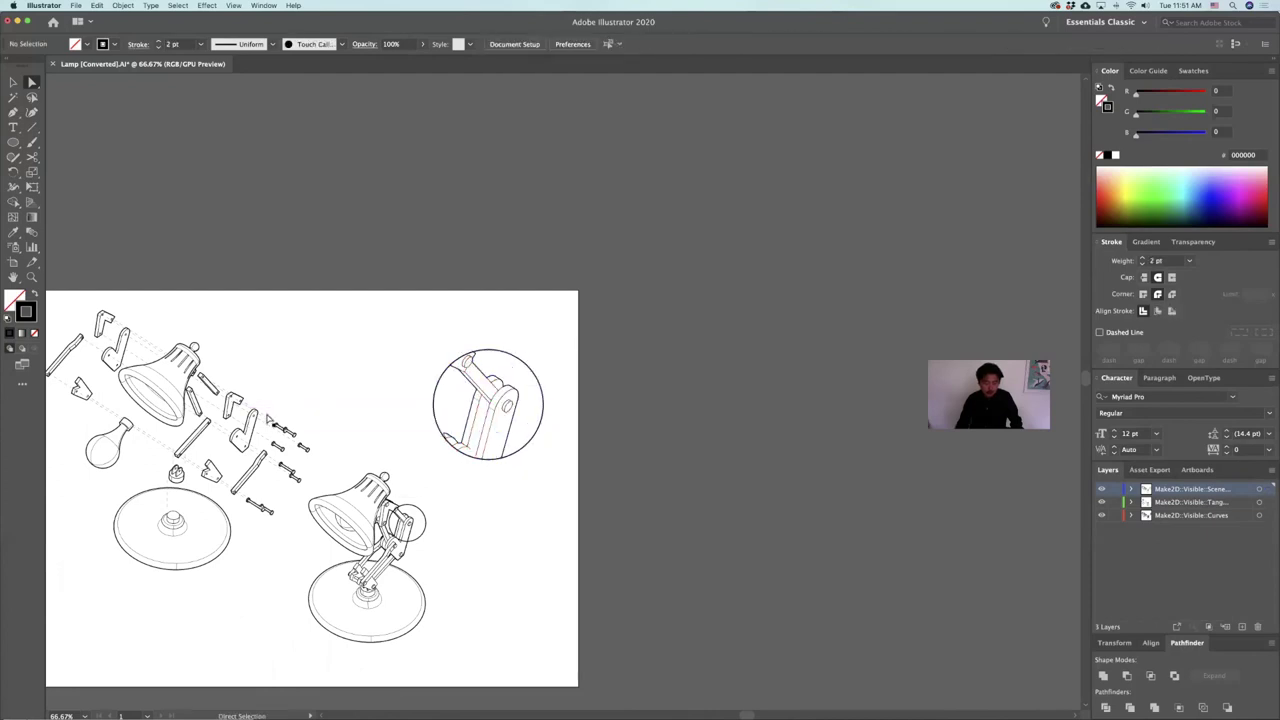
Step: Place a 0.25 pt dashed leader line from the small circle on the lamp arm to the left side of the detail circle
{"action": "left_click_drag", "start_coordinate": [358, 416], "coordinate": [394, 510]}
{"action": "left_click", "coordinate": [444, 513]}
{"action": "left_click_drag", "start_coordinate": [397, 458], "coordinate": [439, 381]}
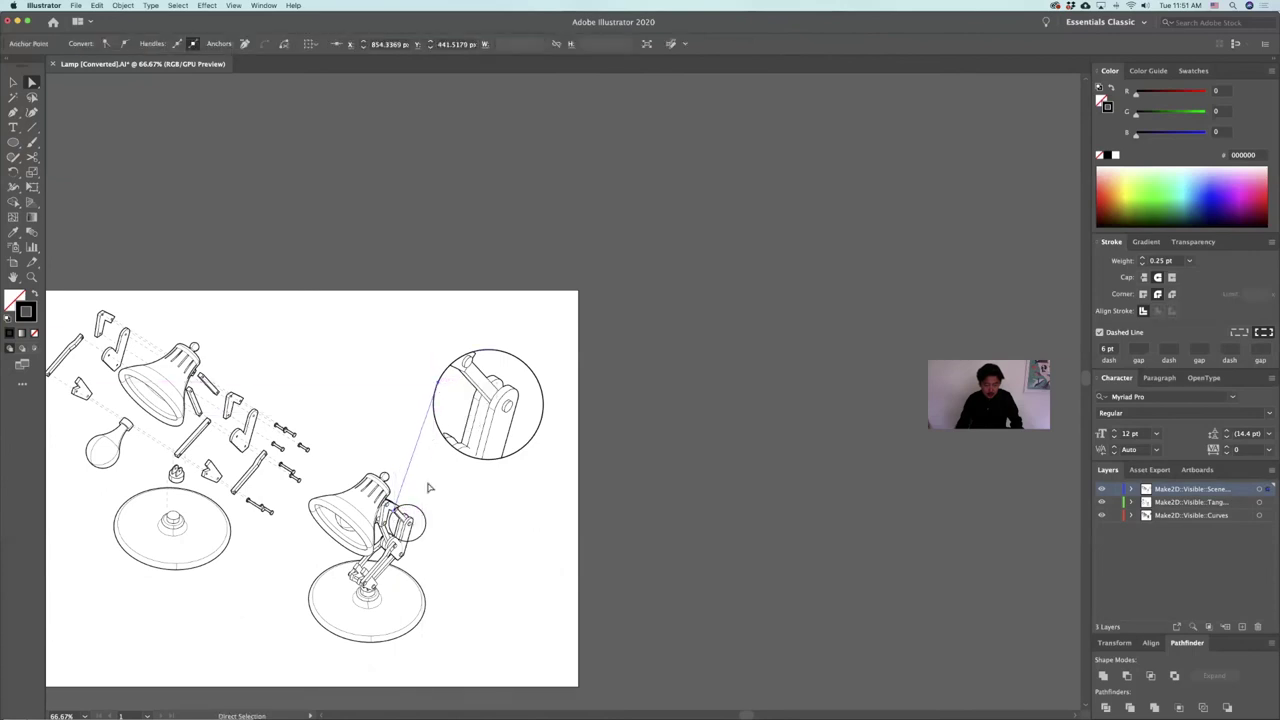
{"action": "left_click", "coordinate": [428, 482]}
Step: Duplicate the dashed leader line and fit its ends to the lower right of the small circle and of the detail circle
{"action": "left_click_drag", "start_coordinate": [413, 457], "coordinate": [514, 541], "text": "alt"}
{"action": "left_click", "coordinate": [494, 606]}
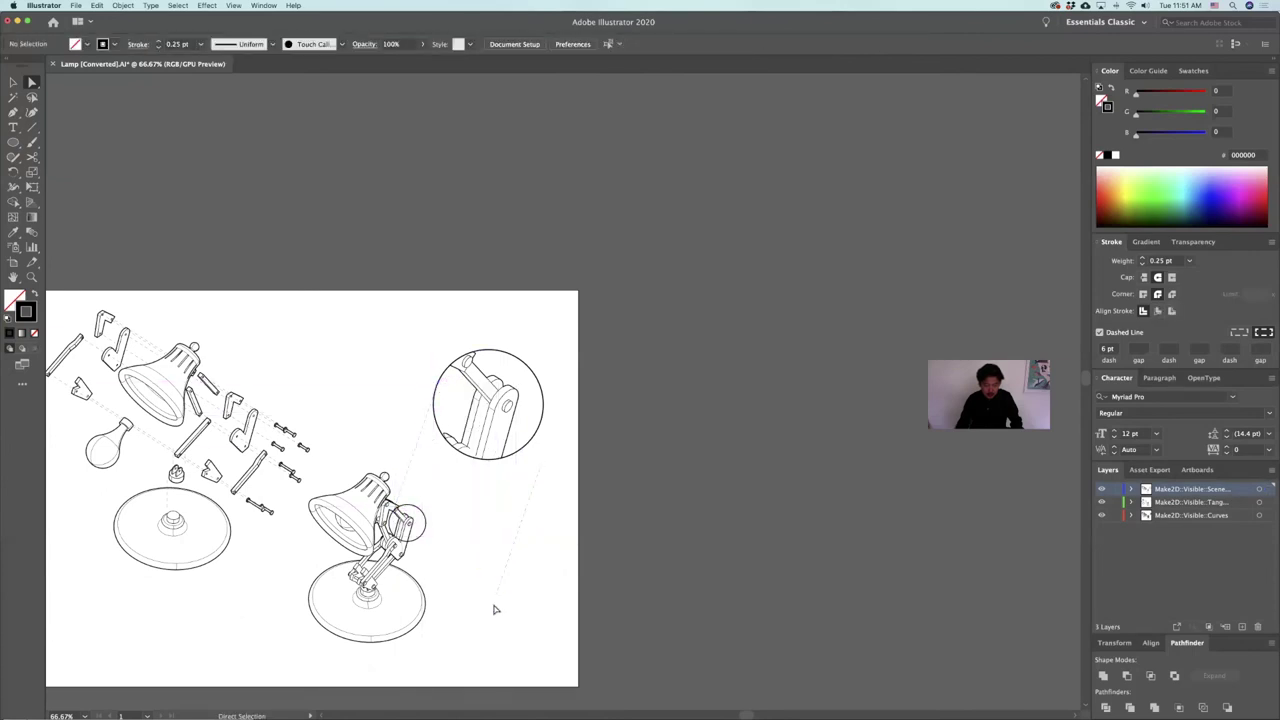
{"action": "left_click_drag", "start_coordinate": [496, 598], "coordinate": [420, 540]}
{"action": "mouse_move", "coordinate": [541, 466]}
{"action": "left_mouse_down"}
{"action": "mouse_move", "coordinate": [543, 434]}
{"action": "mouse_move", "coordinate": [524, 452]}
{"action": "left_mouse_up"}
{"action": "left_click", "coordinate": [521, 545]}
Step: Switch to Preview to examine the IKEA BILLY assembly sheet as a reference, and return to the lamp drawing in Illustrator
{"action": "scroll", "coordinate": [462, 550], "scroll_direction": "up", "scroll_amount": 1, "text": "alt"}
{"action": "left_click_drag", "start_coordinate": [463, 550], "coordinate": [797, 500]}
{"action": "mouse_move", "coordinate": [250, 710]}
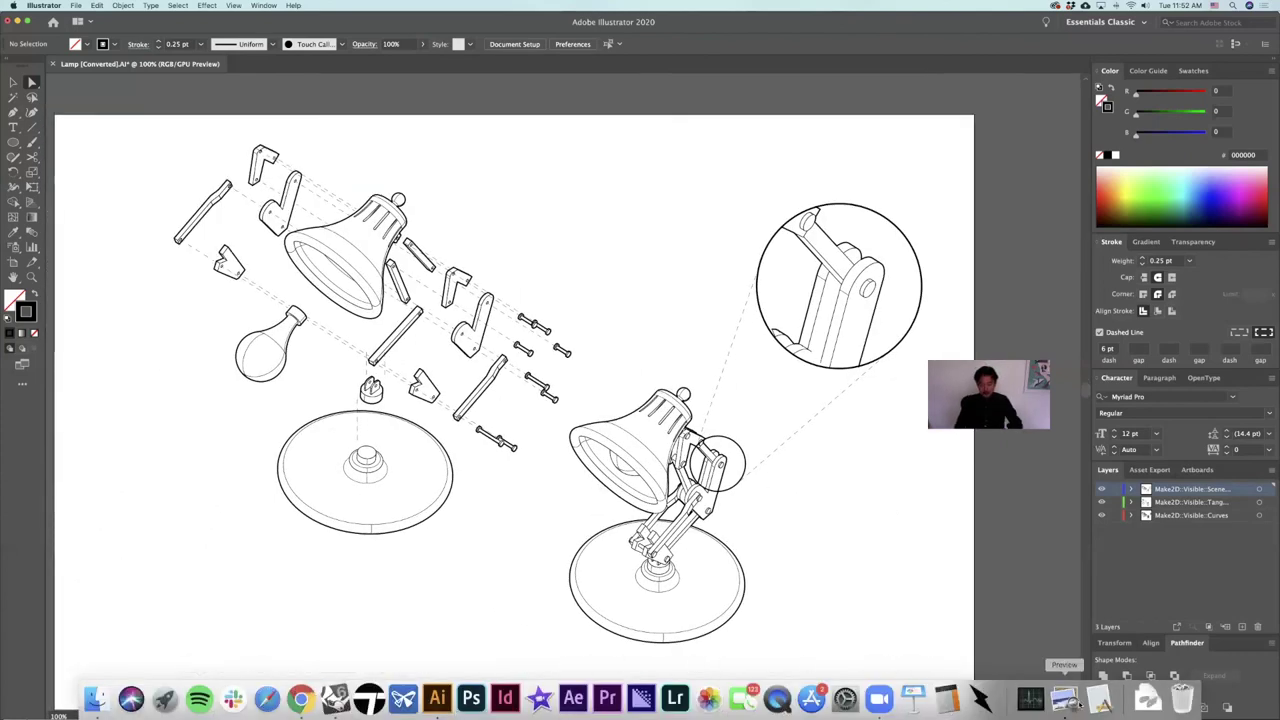
{"action": "left_click", "coordinate": [1064, 699]}
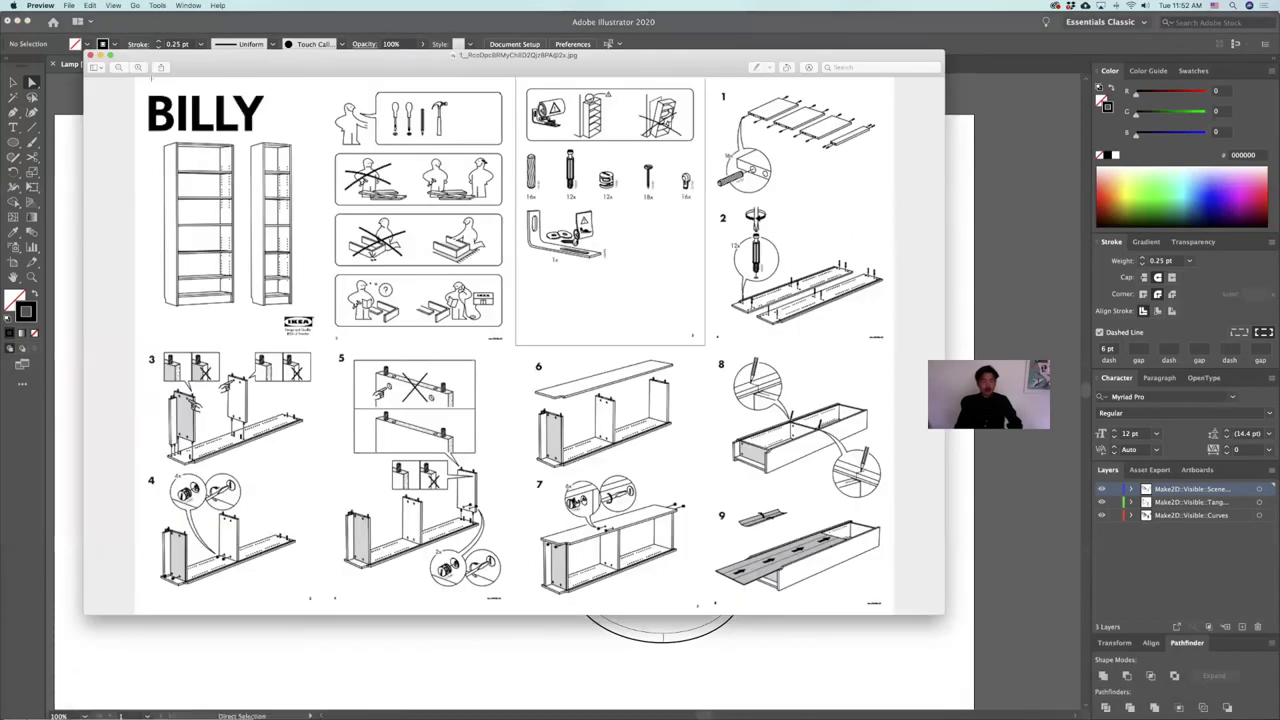
{"action": "left_click", "coordinate": [1001, 216]}
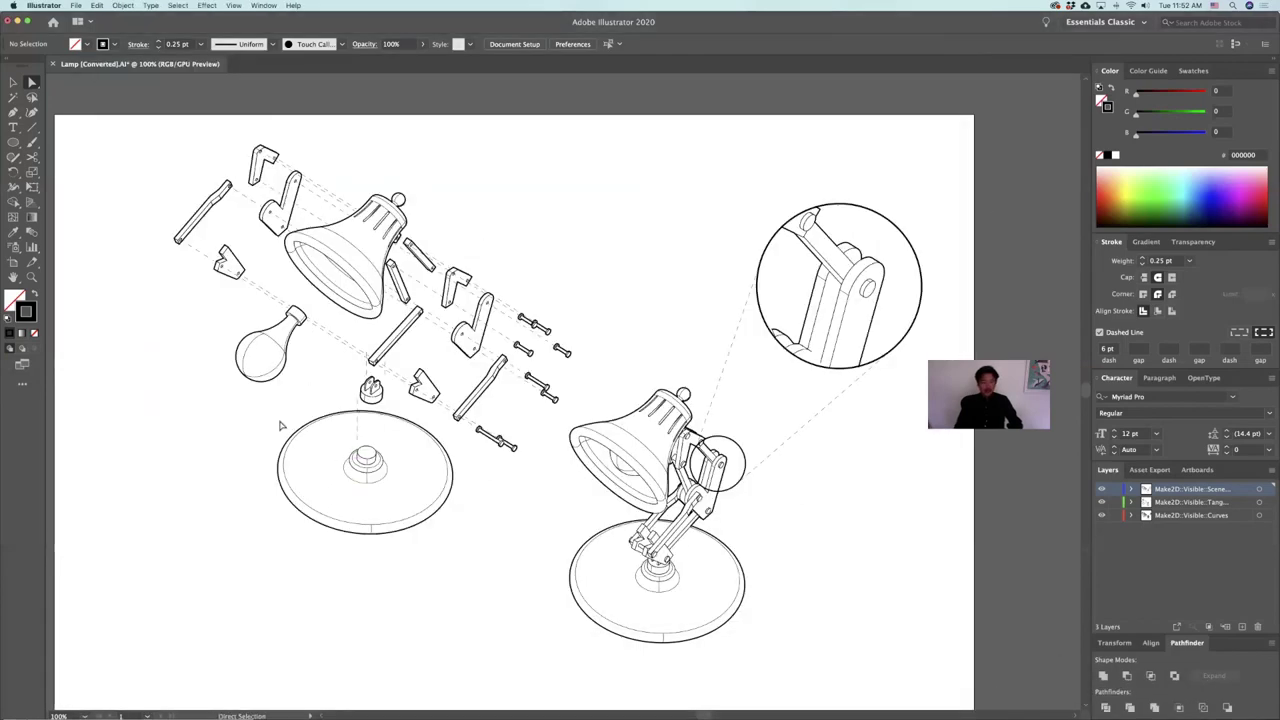
Step: Add the title text "PIXAR" below the exploded lamp's base and scale it up proportionally to about 103 pt
{"action": "key", "text": "t"}
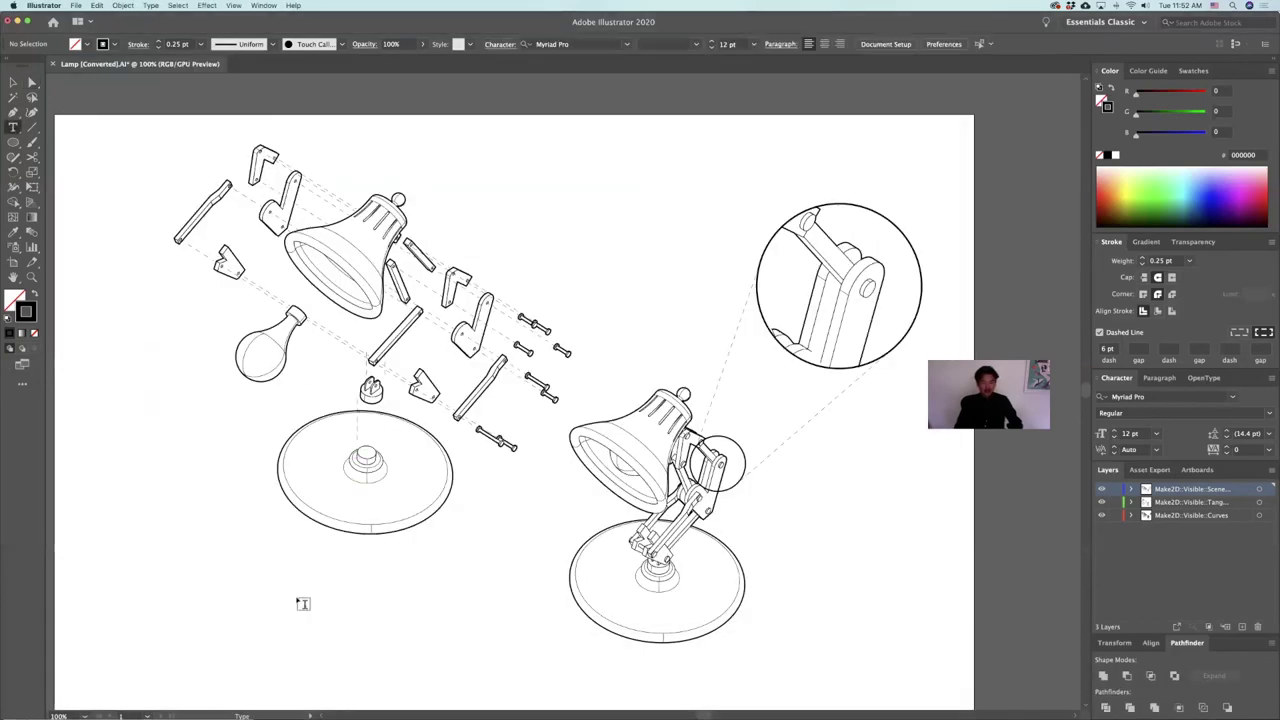
{"action": "left_click", "coordinate": [201, 604]}
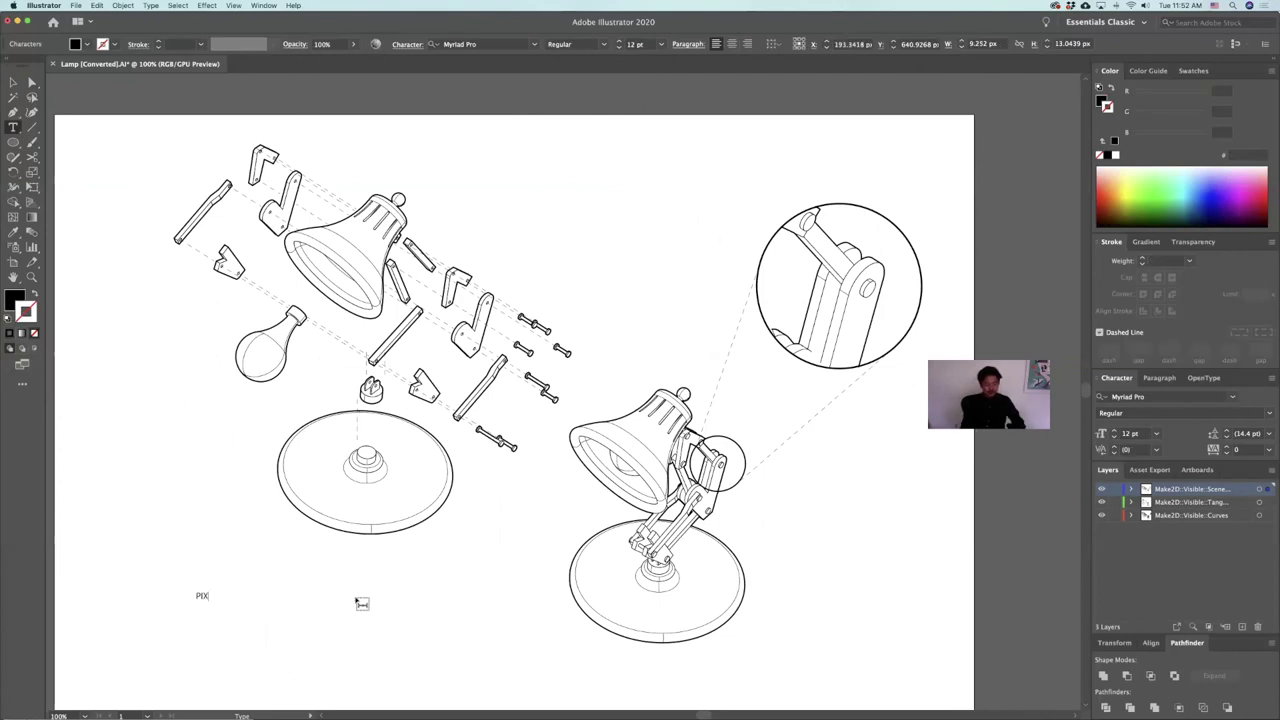
{"action": "left_click", "coordinate": [13, 82]}
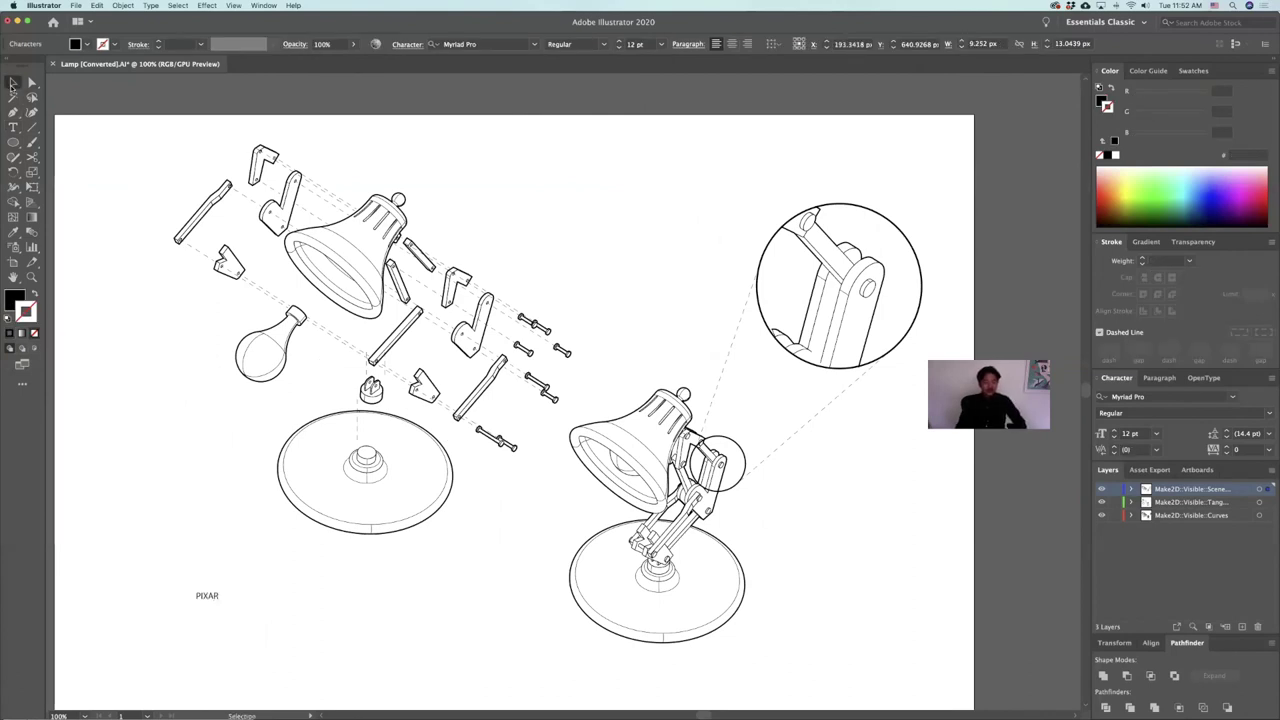
{"action": "scroll", "coordinate": [250, 432], "scroll_direction": "down", "scroll_amount": 2}
{"action": "scroll", "coordinate": [250, 432], "scroll_direction": "left", "scroll_amount": 2}
{"action": "left_click_drag", "start_coordinate": [298, 527], "coordinate": [470, 350], "text": "shift"}
Step: Move the PIXAR title slightly up and to the left so it sits beneath the exploded lamp's base
{"action": "key", "text": "space"}
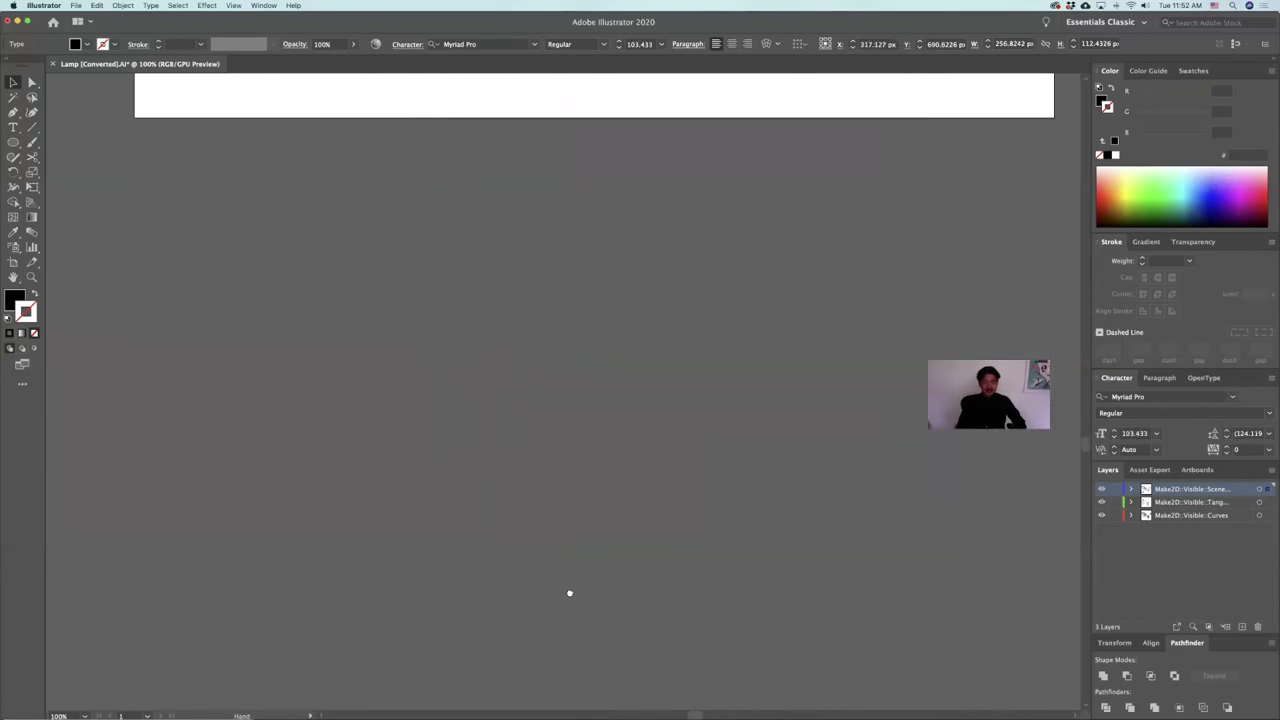
{"action": "left_click_drag", "start_coordinate": [564, 268], "coordinate": [570, 599]}
{"action": "left_click", "coordinate": [540, 424]}
{"action": "key", "text": "space"}
{"action": "left_click_drag", "start_coordinate": [534, 446], "coordinate": [492, 582]}
{"action": "left_click_drag", "start_coordinate": [390, 511], "coordinate": [547, 505]}
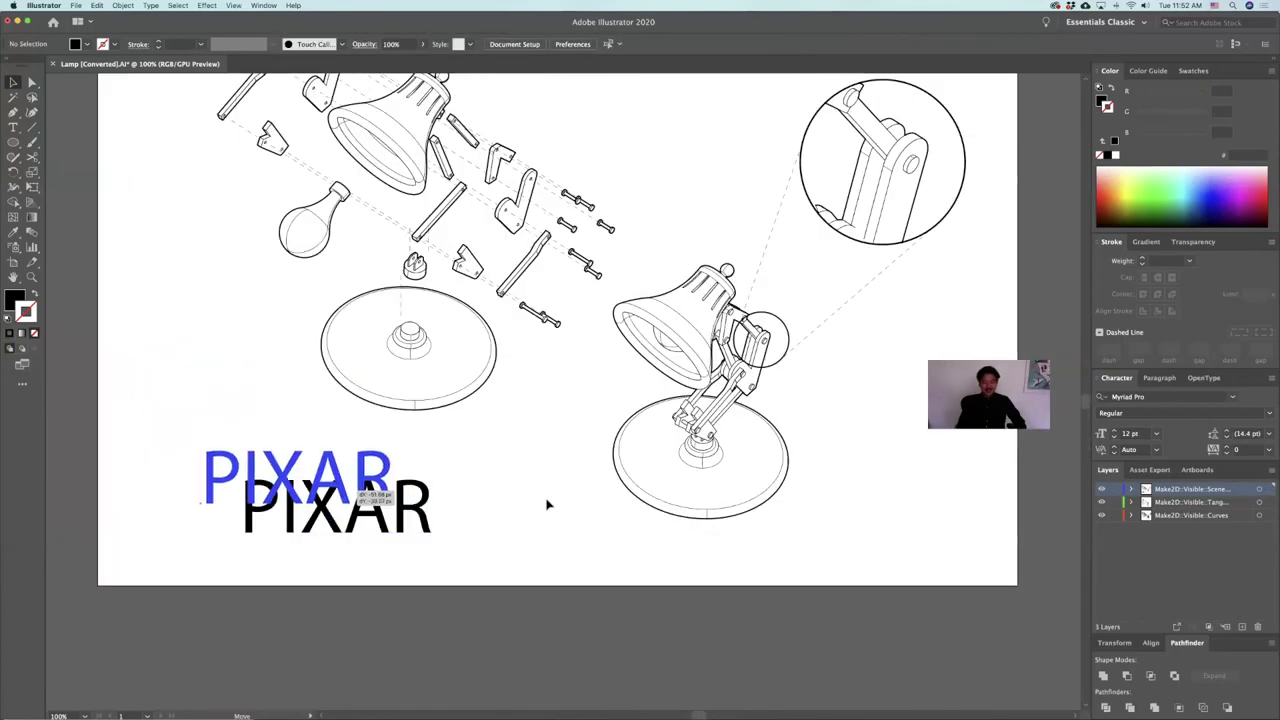
{"action": "left_click", "coordinate": [550, 502]}
{"action": "key", "text": "space"}
{"action": "left_click_drag", "start_coordinate": [563, 456], "coordinate": [555, 536]}
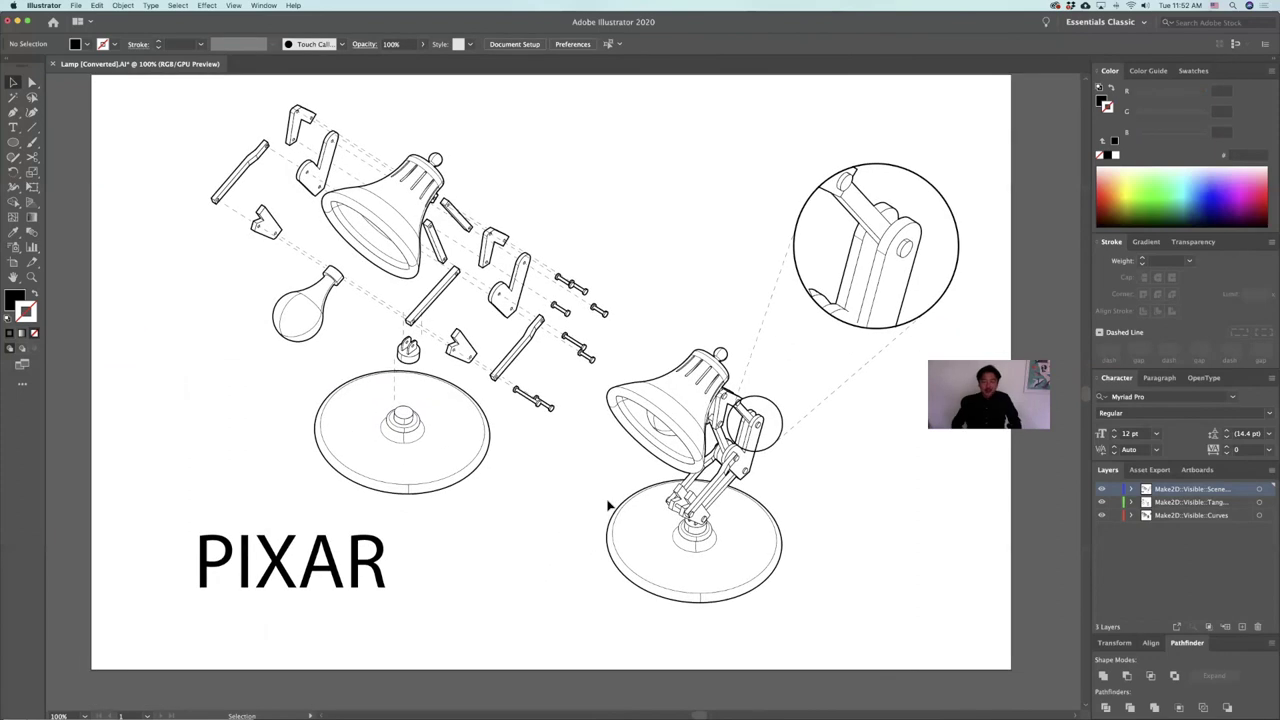